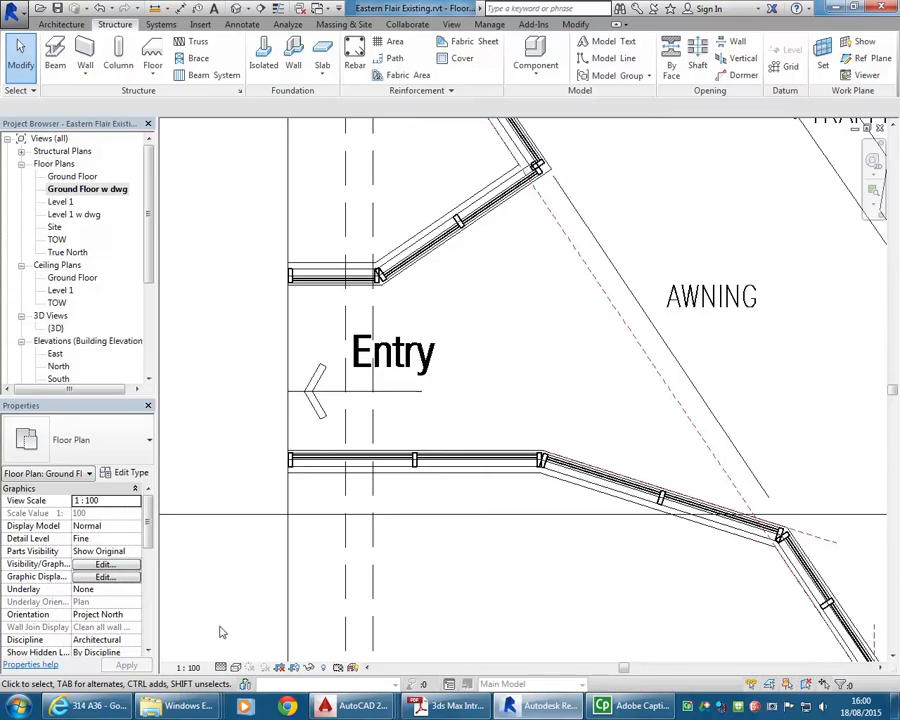
Switch to the browser and examine the Eastern Flair shopfront and awning in Street View, then return to Revit
{"action": "key", "text": "alt+Tab"}
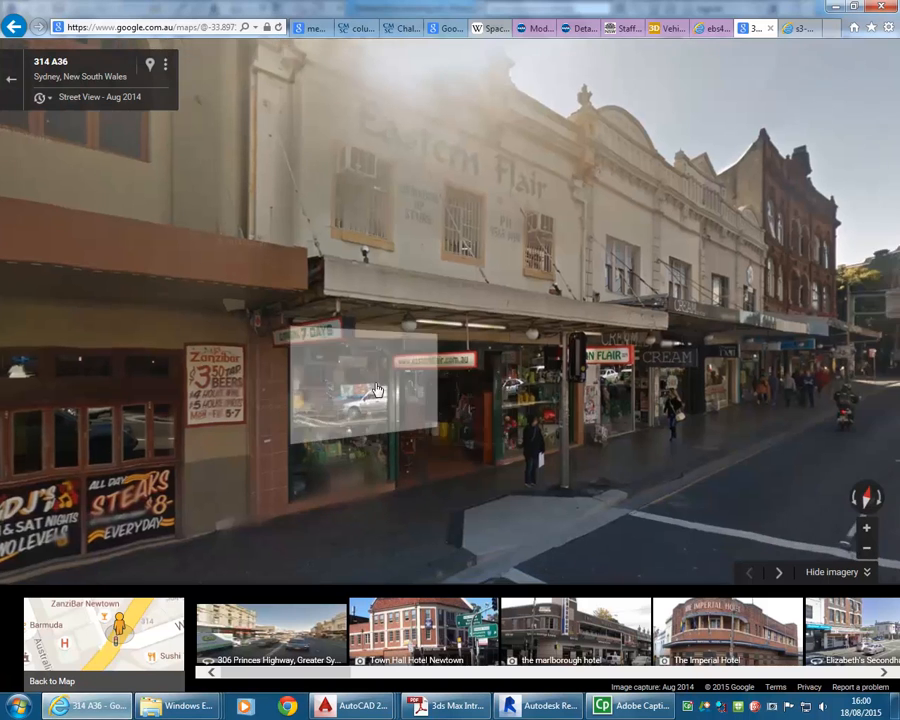
{"action": "left_click", "coordinate": [376, 390]}
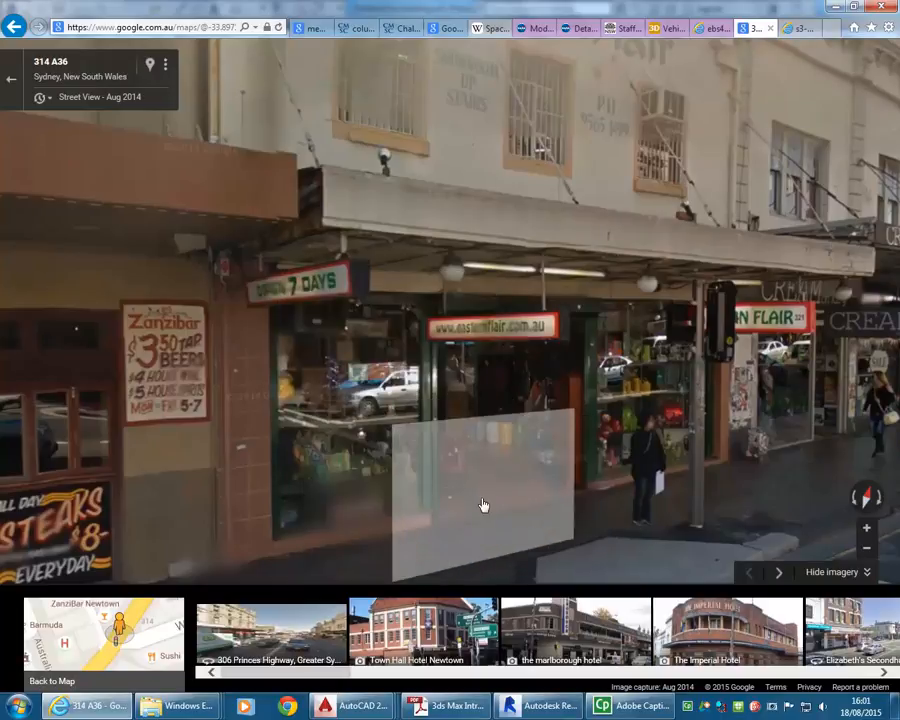
{"action": "left_click", "coordinate": [836, 7]}
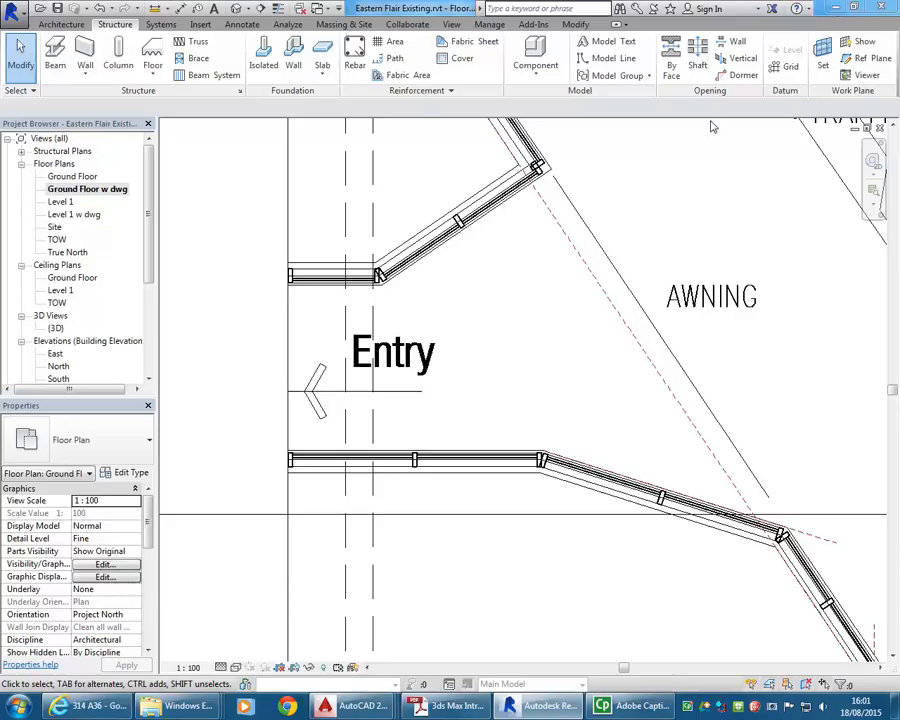
Examine the ground floor plan from the stairs to the entry, including the columns and dashed beams across the retail area
{"action": "middle_click_drag", "start_coordinate": [512, 372], "coordinate": [742, 337]}
{"action": "scroll", "coordinate": [620, 408], "scroll_direction": "down", "scroll_amount": 3}
{"action": "scroll", "coordinate": [620, 408], "scroll_direction": "down", "scroll_amount": 3}
{"action": "middle_click_drag", "start_coordinate": [547, 400], "coordinate": [607, 425]}
{"action": "scroll", "coordinate": [576, 426], "scroll_direction": "up", "scroll_amount": 1}
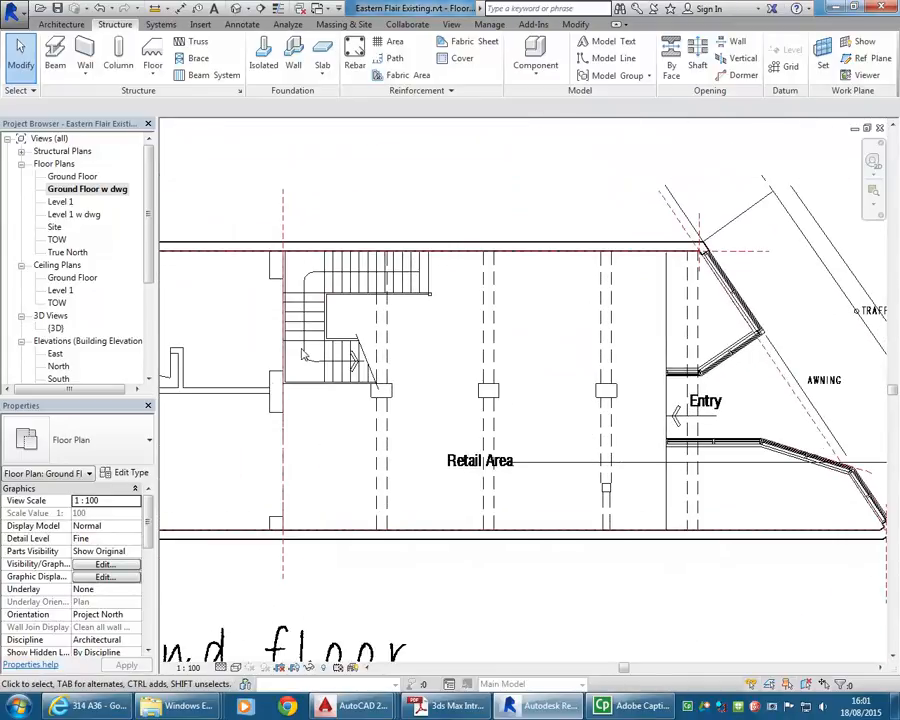
{"action": "scroll", "coordinate": [486, 396], "scroll_direction": "down", "scroll_amount": 3}
{"action": "middle_click_drag", "start_coordinate": [490, 400], "coordinate": [565, 423]}
{"action": "scroll", "coordinate": [460, 420], "scroll_direction": "up", "scroll_amount": 2}
{"action": "scroll", "coordinate": [424, 413], "scroll_direction": "down", "scroll_amount": 1}
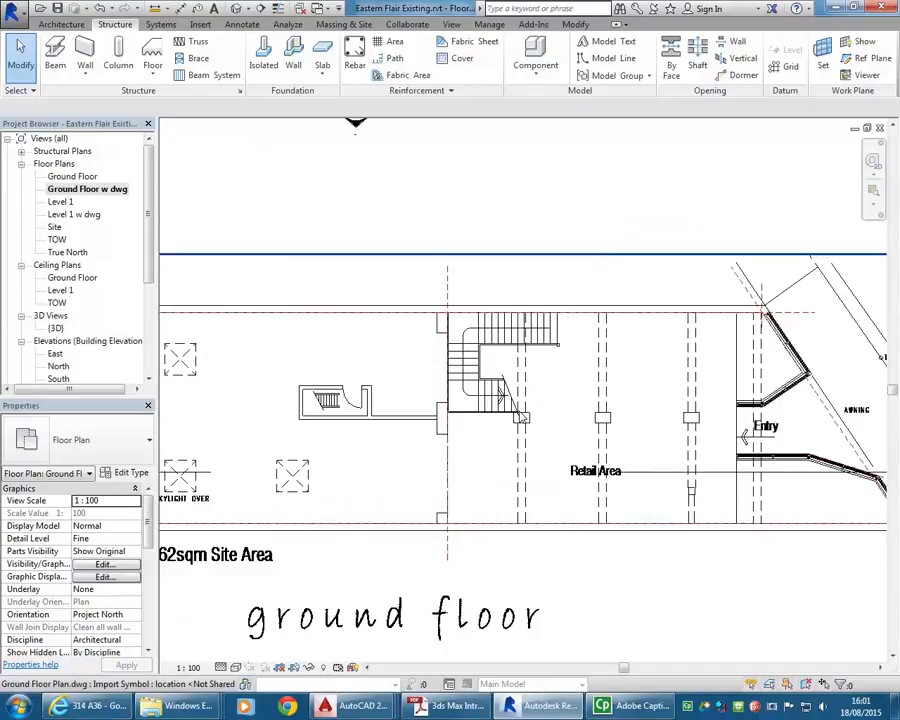
{"action": "scroll", "coordinate": [290, 437], "scroll_direction": "down", "scroll_amount": 1}
{"action": "middle_click_drag", "start_coordinate": [290, 437], "coordinate": [259, 432]}
{"action": "scroll", "coordinate": [458, 417], "scroll_direction": "up", "scroll_amount": 2}
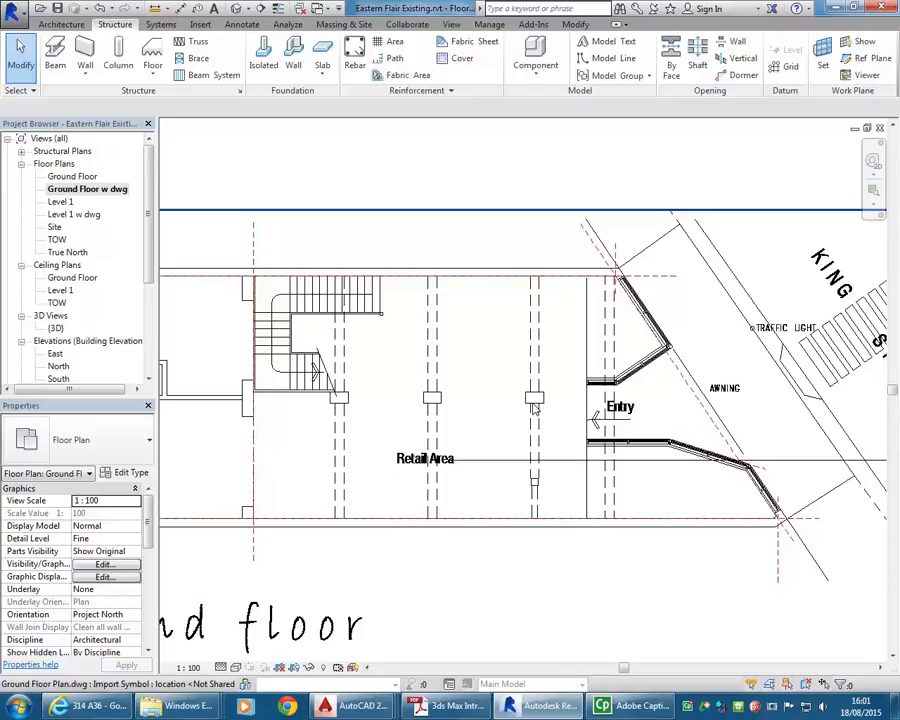
{"action": "middle_click_drag", "start_coordinate": [462, 346], "coordinate": [420, 356]}
{"action": "scroll", "coordinate": [419, 344], "scroll_direction": "up", "scroll_amount": 2}
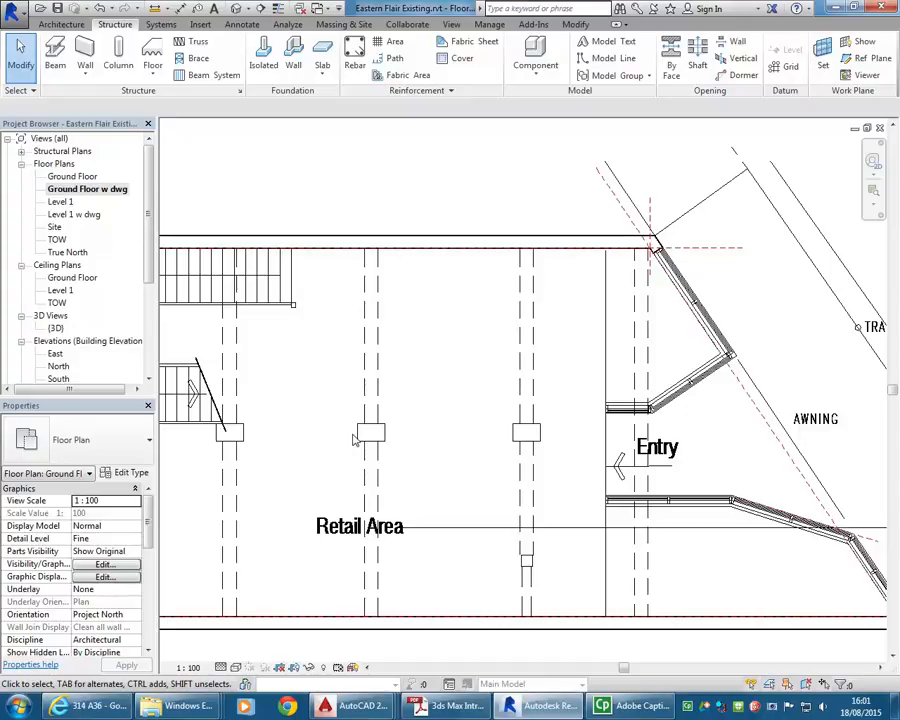
Measure the clear width of the retail area between the inner faces of the two long side walls
{"action": "left_click", "coordinate": [155, 8]}
{"action": "left_click", "coordinate": [420, 248]}
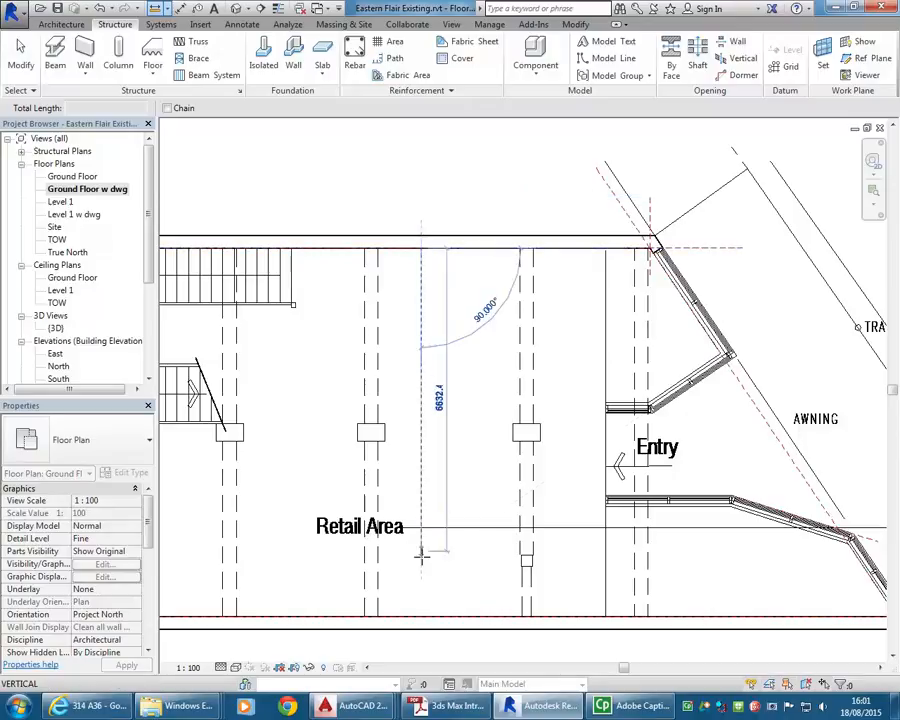
{"action": "left_click", "coordinate": [421, 617]}
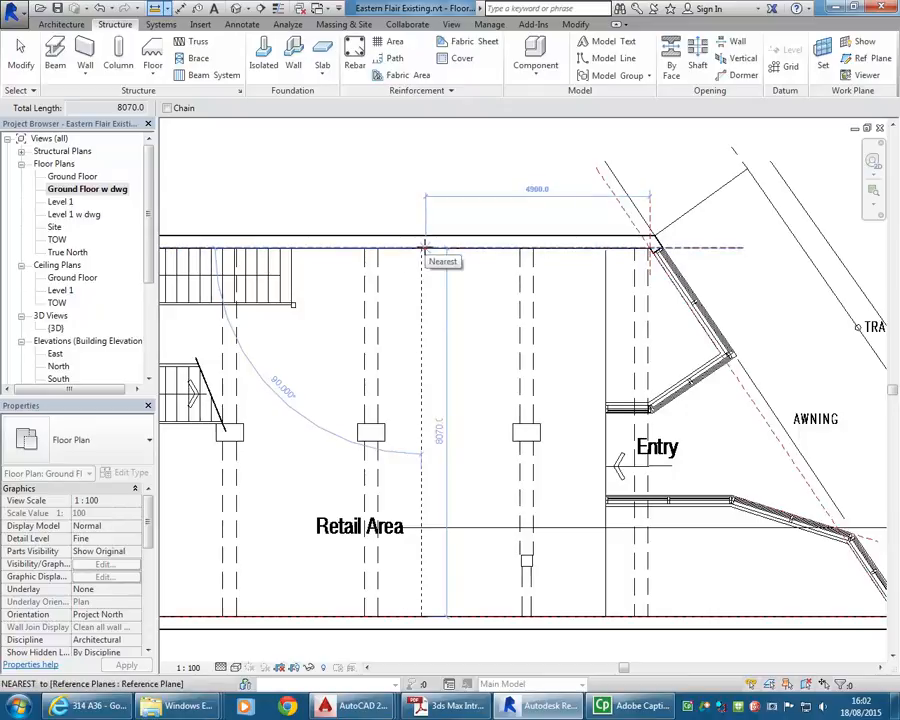
{"action": "right_click", "coordinate": [390, 162]}
{"action": "left_click", "coordinate": [424, 170]}
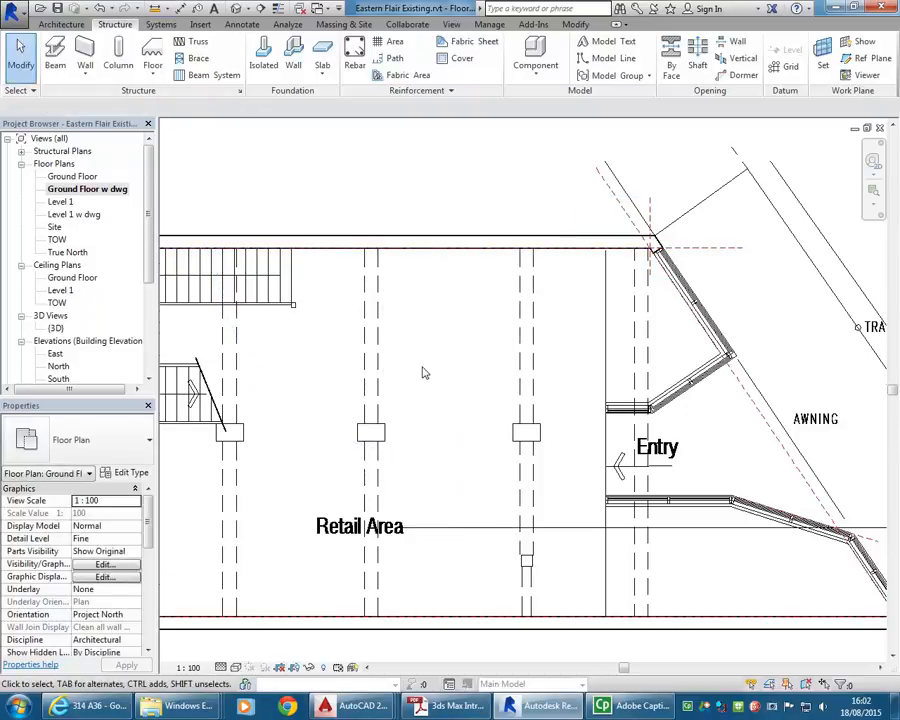
Examine the columns and dashed beam lines between the retail area and the entry
{"action": "scroll", "coordinate": [423, 373], "scroll_direction": "down", "scroll_amount": 1}
{"action": "scroll", "coordinate": [423, 371], "scroll_direction": "up", "scroll_amount": 2}
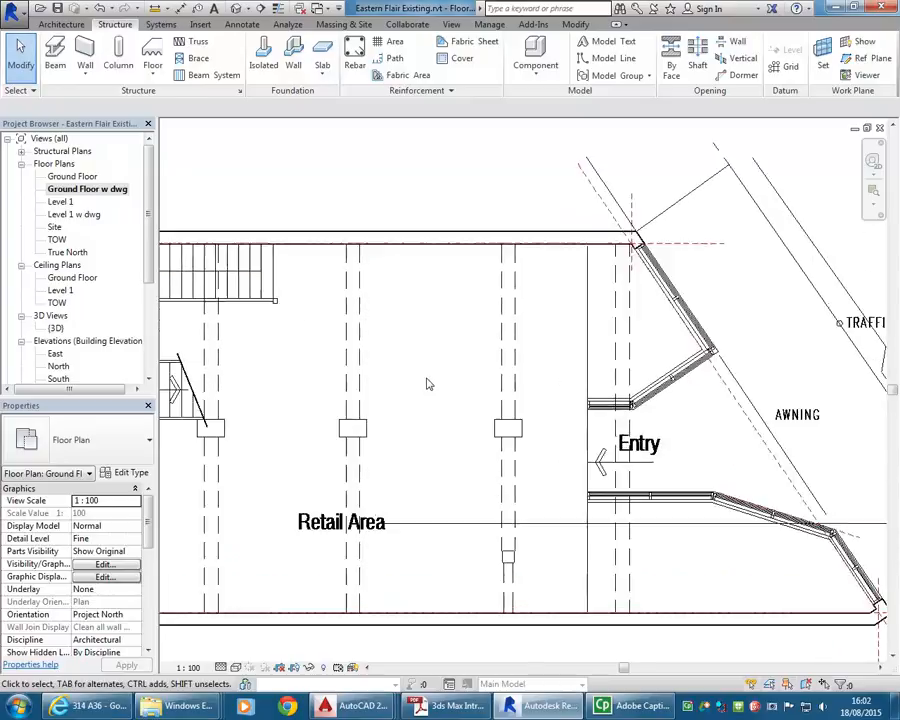
{"action": "middle_click_drag", "start_coordinate": [420, 388], "coordinate": [407, 386]}
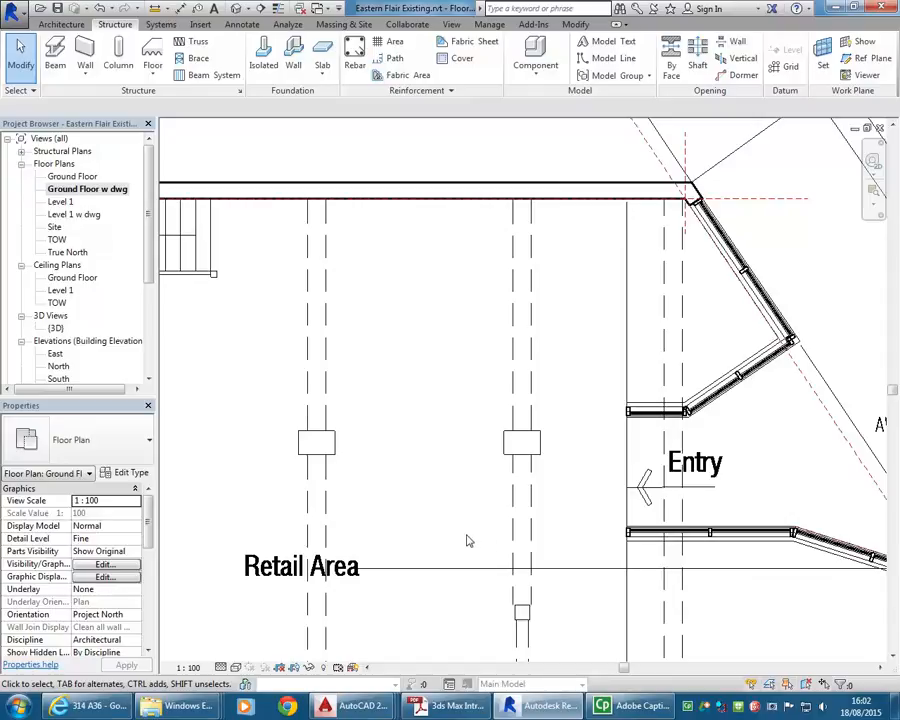
{"action": "middle_click_drag", "start_coordinate": [392, 416], "coordinate": [321, 384]}
{"action": "scroll", "coordinate": [386, 396], "scroll_direction": "up", "scroll_amount": 1}
{"action": "middle_click_drag", "start_coordinate": [405, 412], "coordinate": [360, 408]}
{"action": "scroll", "coordinate": [386, 422], "scroll_direction": "down", "scroll_amount": 2}
{"action": "scroll", "coordinate": [406, 399], "scroll_direction": "up", "scroll_amount": 1}
{"action": "scroll", "coordinate": [398, 391], "scroll_direction": "up", "scroll_amount": 1}
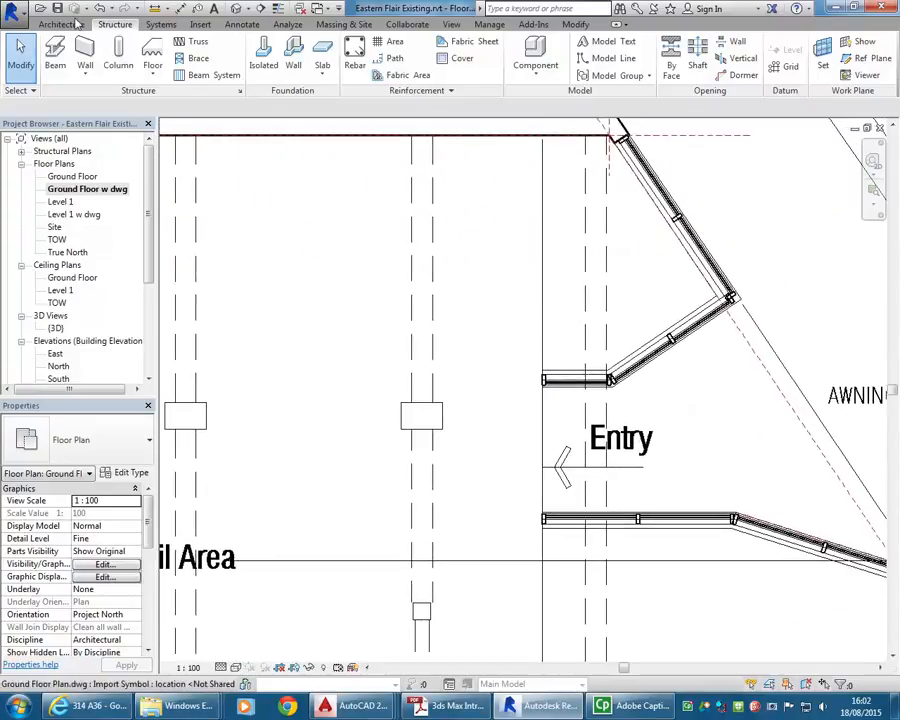
Draw a horizontal grid line through the retail area's column centres, from the column beside the stairs to beyond the awning
{"action": "left_click", "coordinate": [60, 25]}
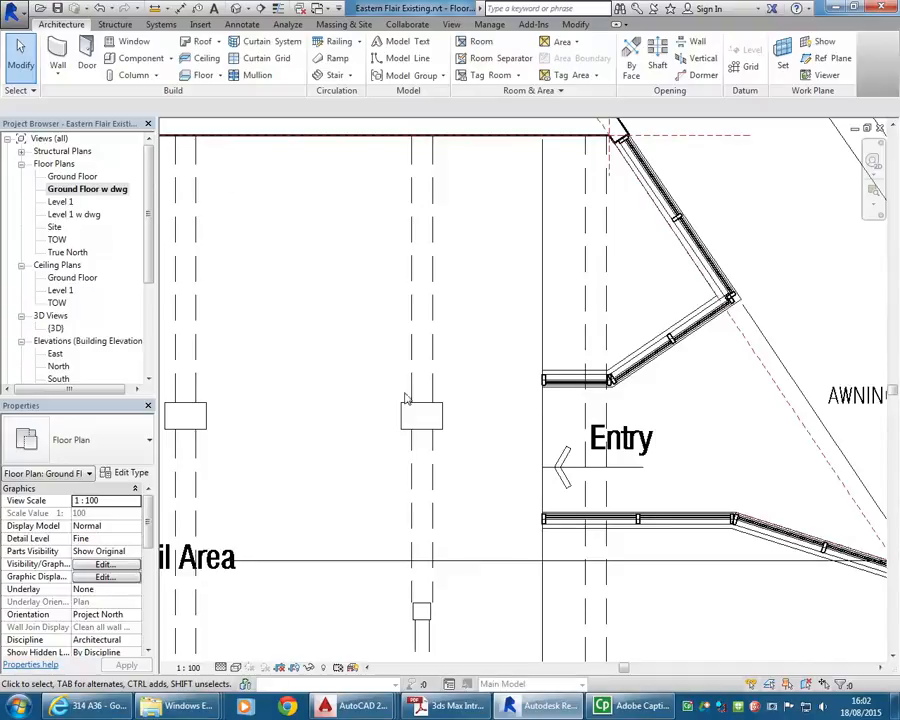
{"action": "scroll", "coordinate": [430, 402], "scroll_direction": "down", "scroll_amount": 4}
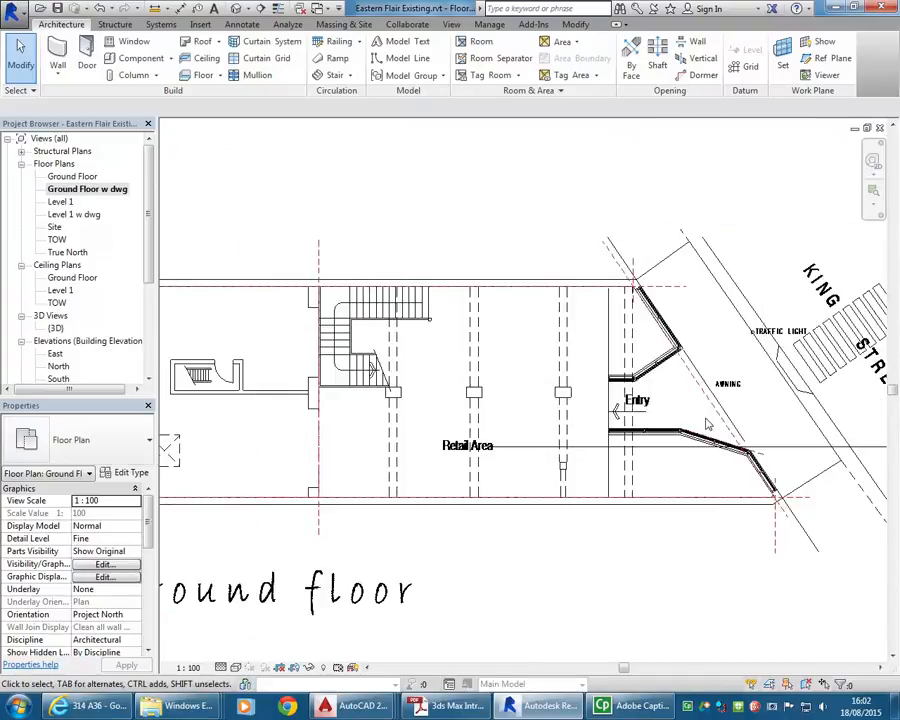
{"action": "middle_click_drag", "start_coordinate": [438, 239], "coordinate": [386, 190]}
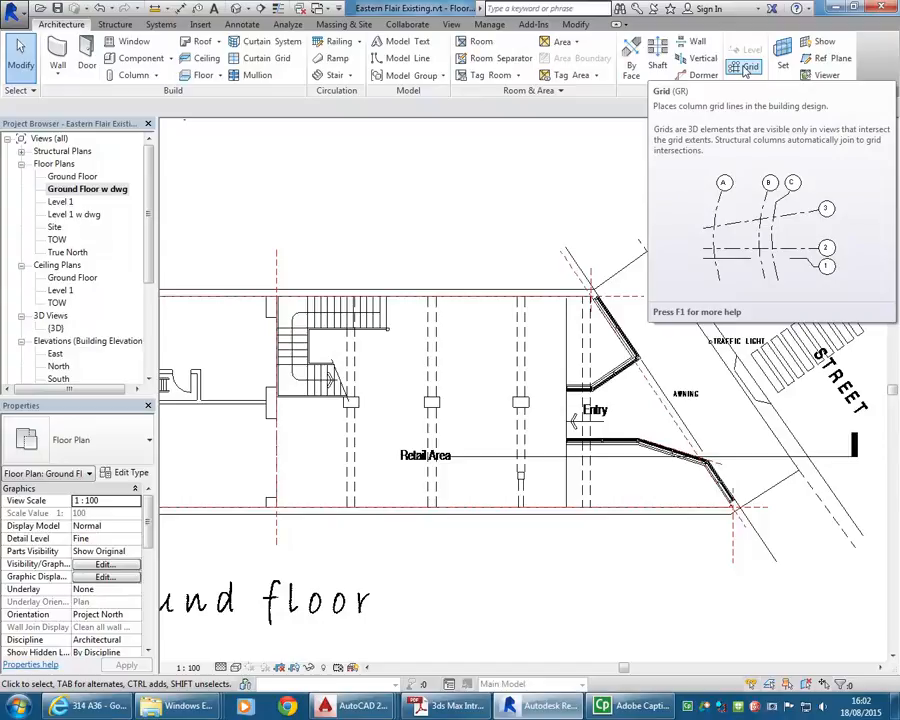
{"action": "left_click", "coordinate": [745, 68]}
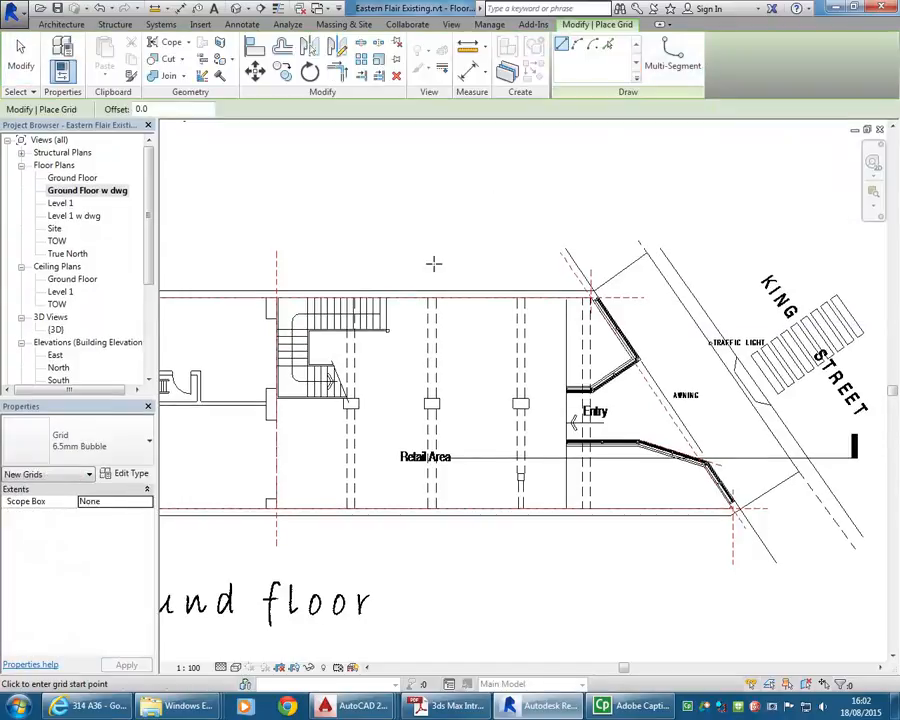
{"action": "scroll", "coordinate": [345, 402], "scroll_direction": "up", "scroll_amount": 5}
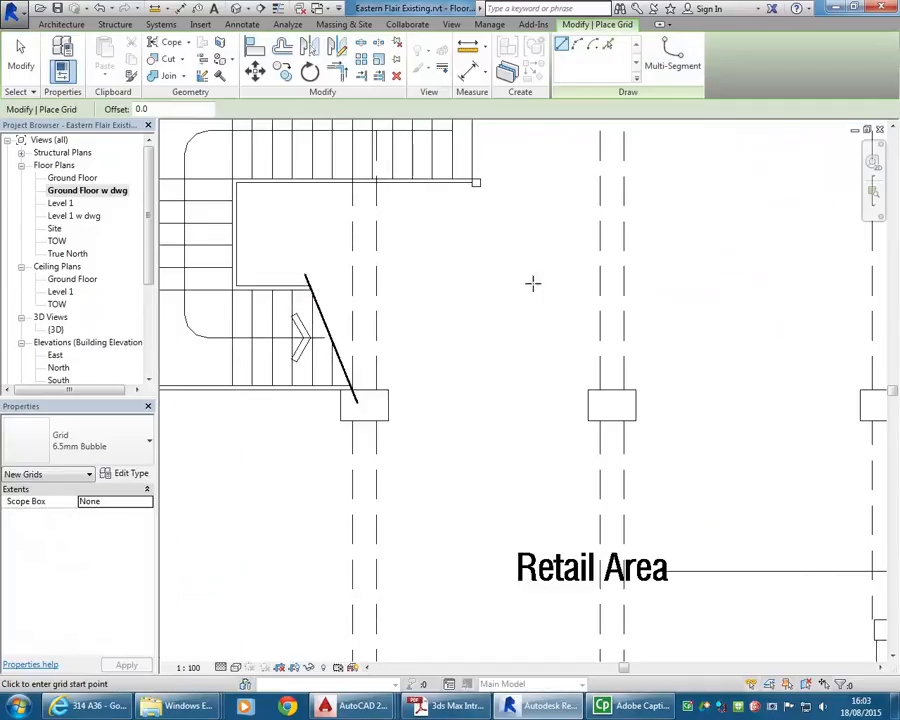
{"action": "scroll", "coordinate": [365, 395], "scroll_direction": "up", "scroll_amount": 2}
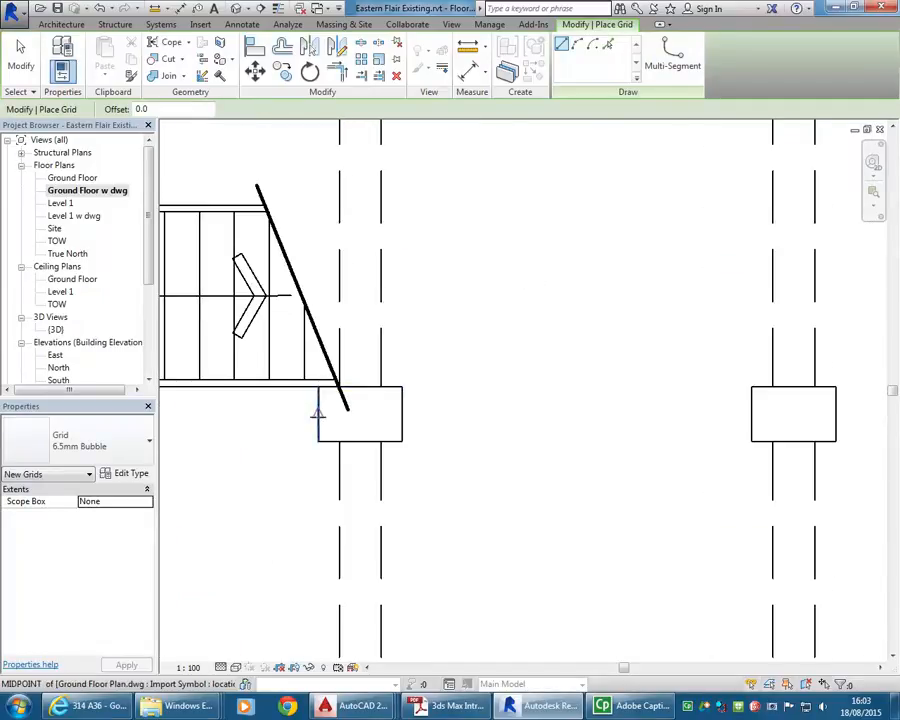
{"action": "left_click", "coordinate": [318, 414]}
{"action": "scroll", "coordinate": [578, 378], "scroll_direction": "down", "scroll_amount": 5}
{"action": "middle_click_drag", "start_coordinate": [578, 378], "coordinate": [524, 360]}
{"action": "scroll", "coordinate": [578, 362], "scroll_direction": "down", "scroll_amount": 2}
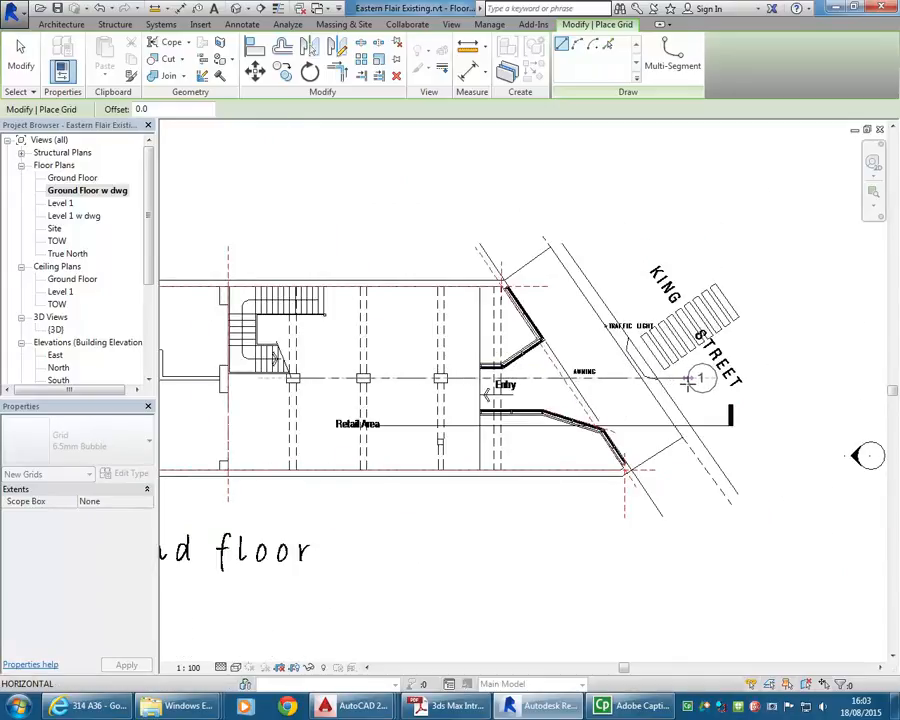
{"action": "left_click", "coordinate": [690, 378]}
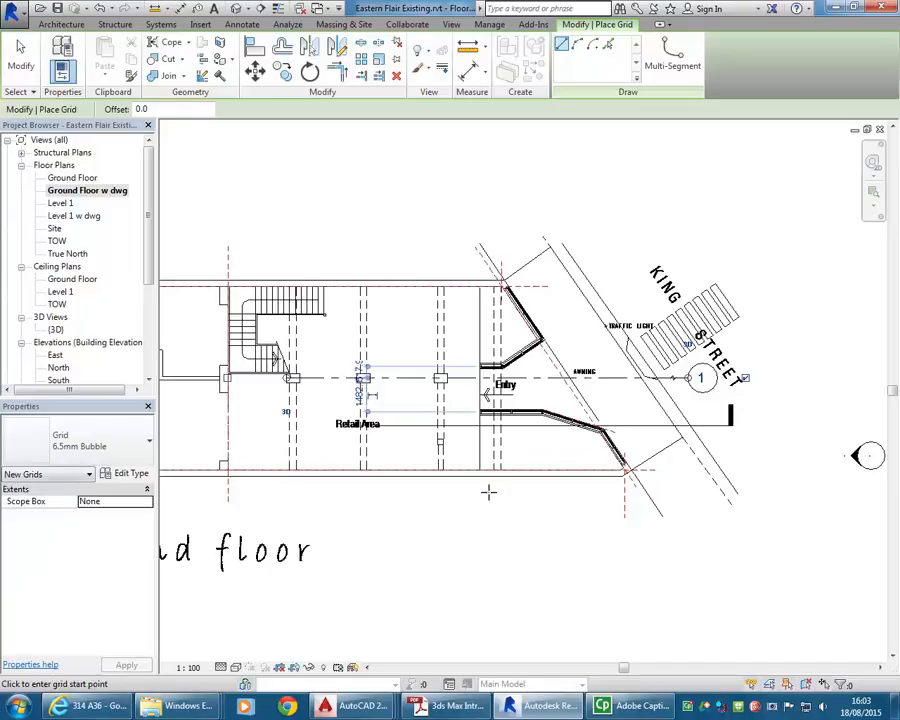
{"action": "scroll", "coordinate": [460, 335], "scroll_direction": "up", "scroll_amount": 5}
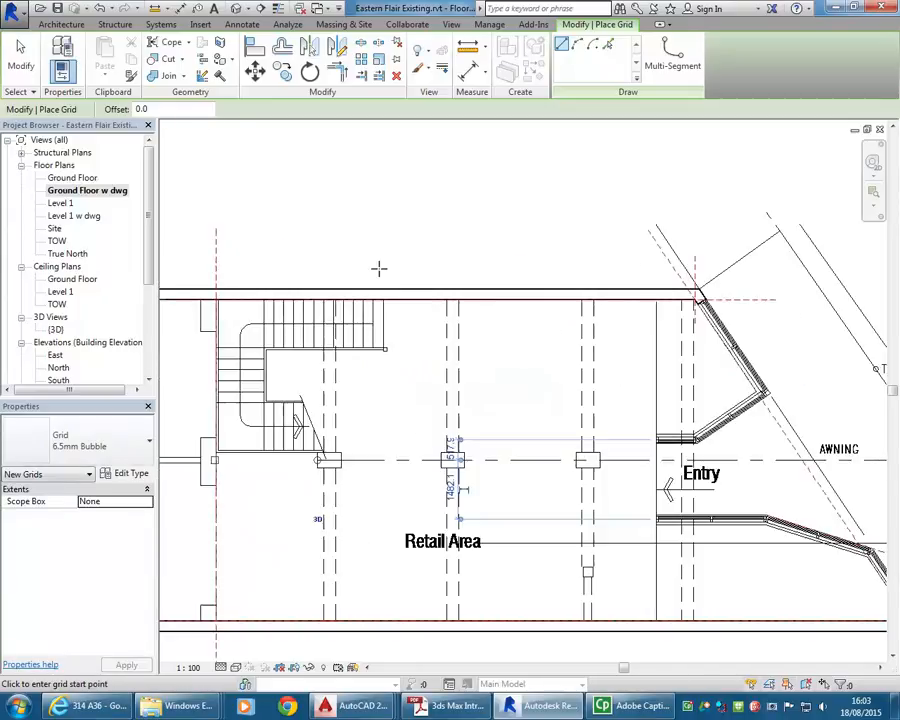
{"action": "scroll", "coordinate": [331, 301], "scroll_direction": "up", "scroll_amount": 2}
{"action": "scroll", "coordinate": [320, 312], "scroll_direction": "down", "scroll_amount": 5}
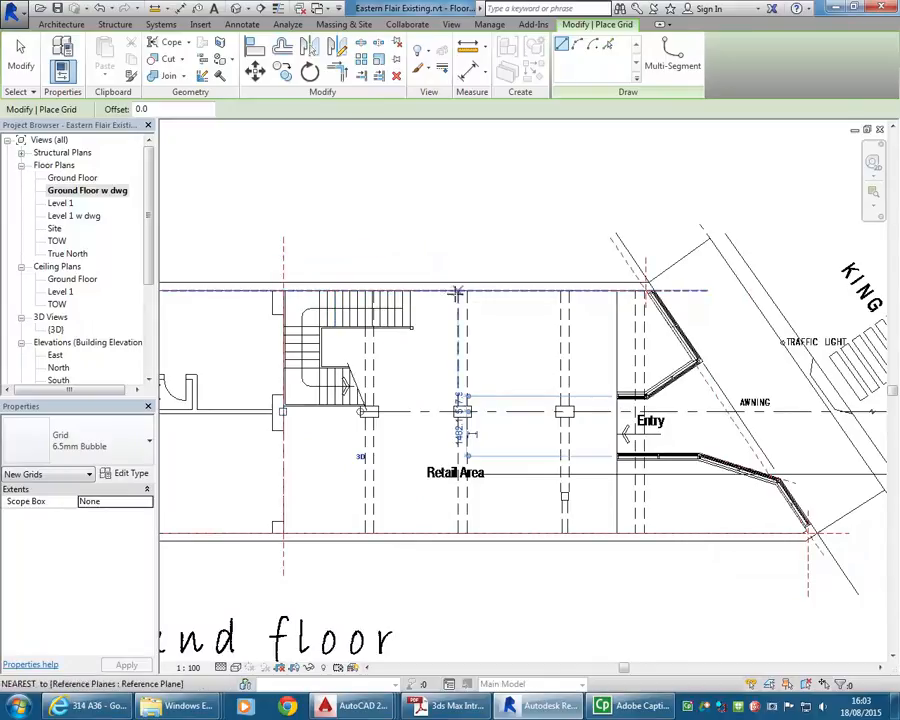
Switch to the browser, return to the "eastern flair newtown" image results and view the photo of lamps in the shop window
{"action": "left_click", "coordinate": [60, 706]}
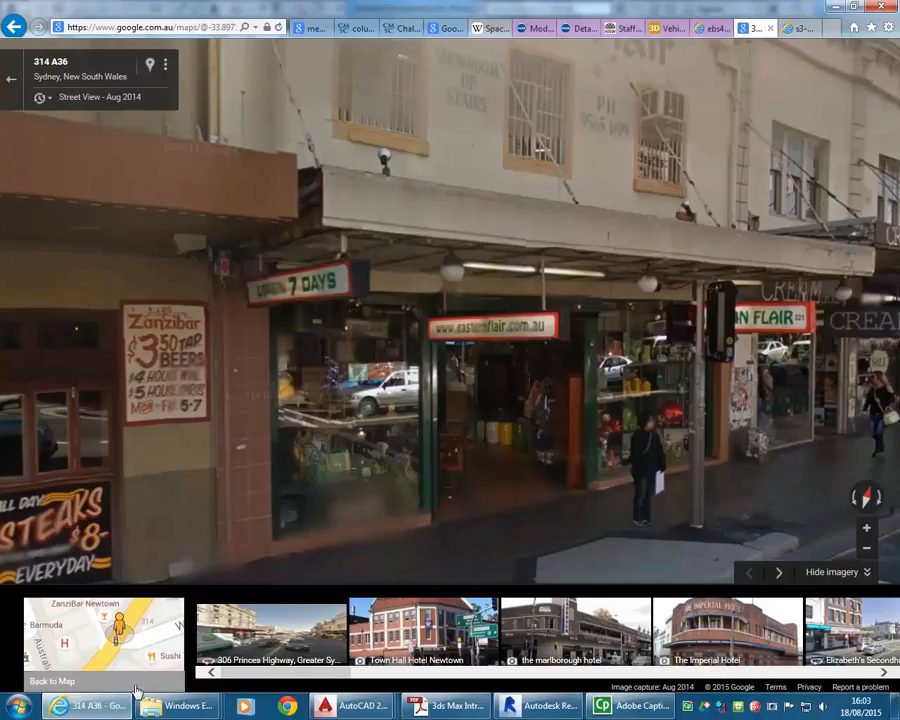
{"action": "left_click", "coordinate": [793, 30]}
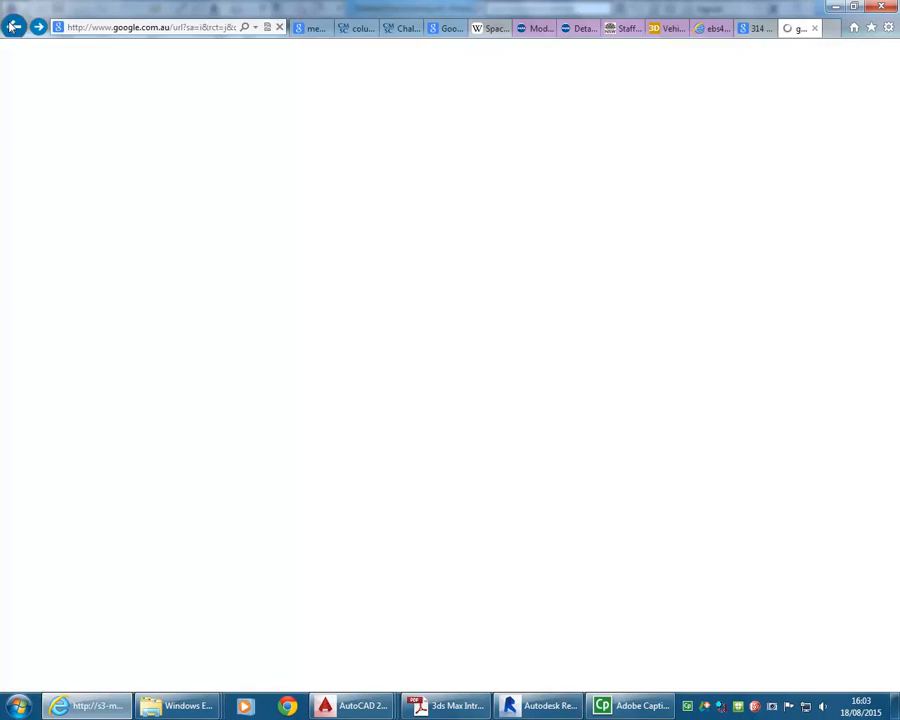
{"action": "left_click", "coordinate": [14, 27]}
{"action": "scroll", "coordinate": [465, 398], "scroll_direction": "down", "scroll_amount": 1}
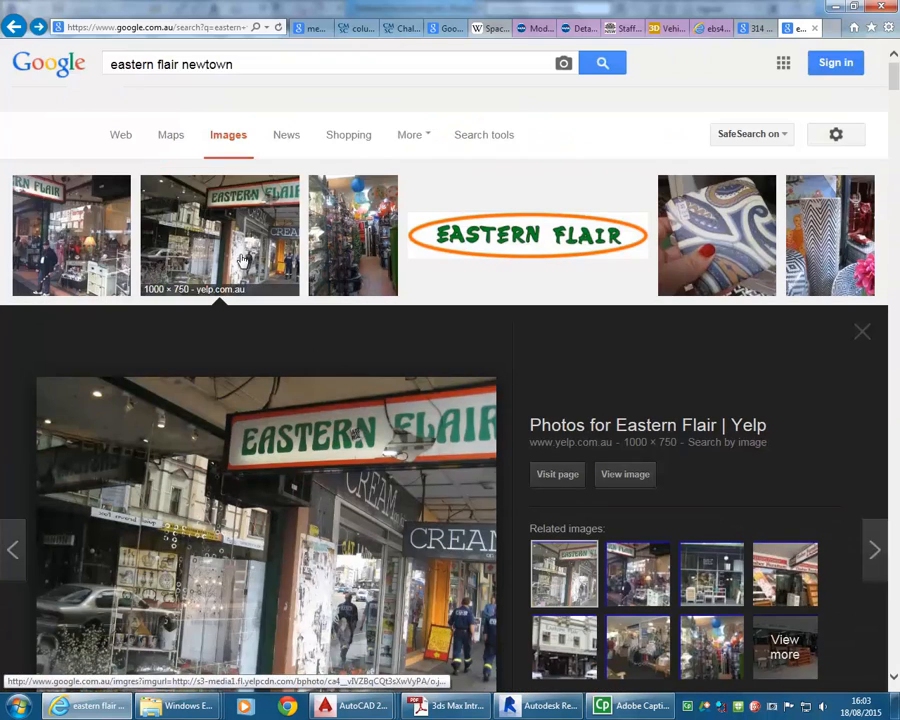
{"action": "scroll", "coordinate": [137, 363], "scroll_direction": "down", "scroll_amount": 5}
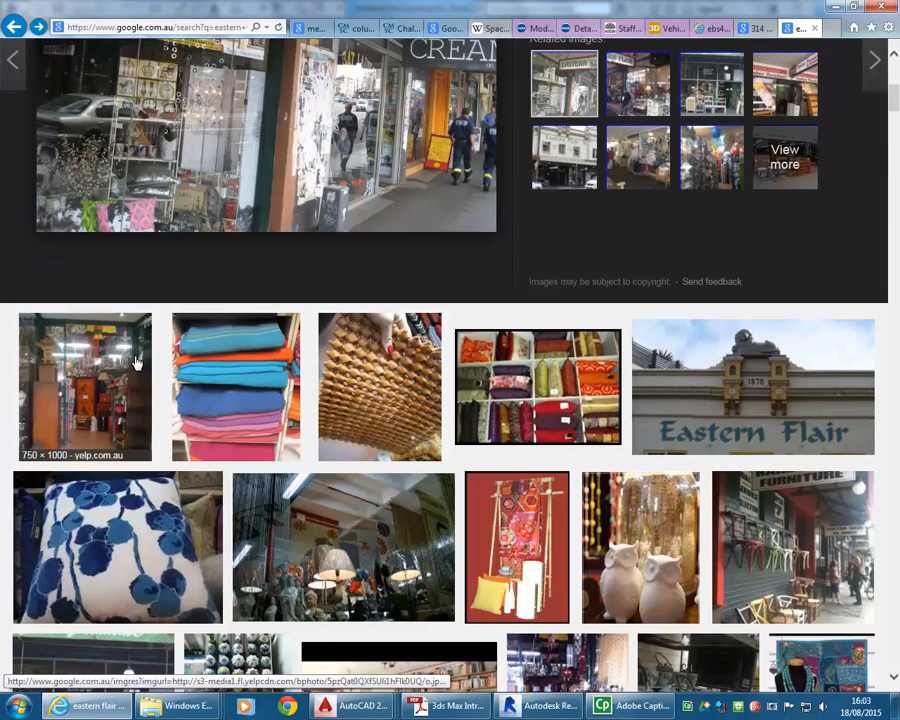
{"action": "scroll", "coordinate": [660, 400], "scroll_direction": "down", "scroll_amount": 2}
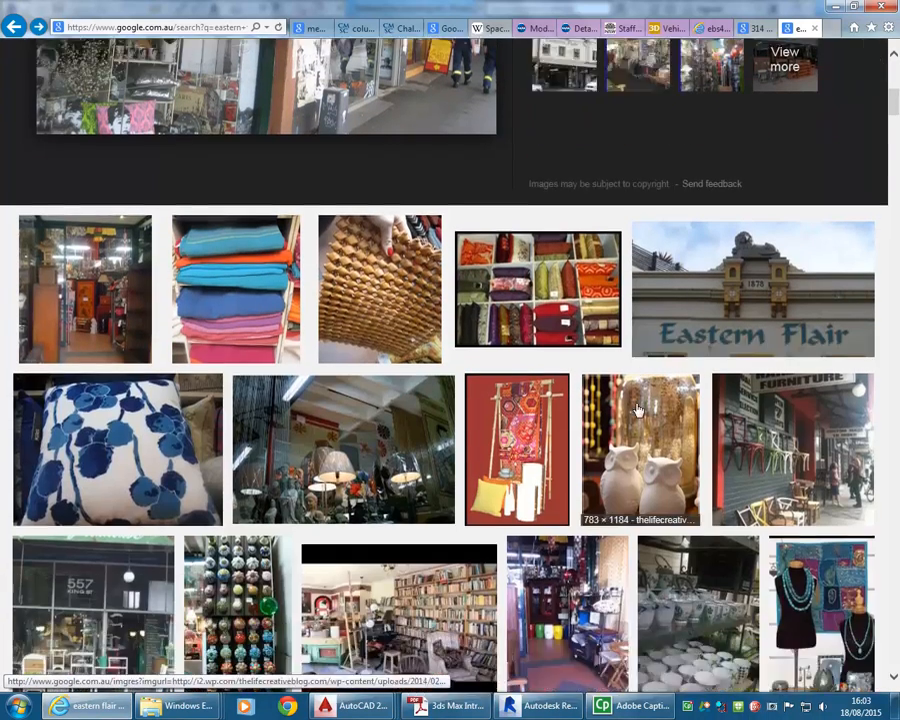
{"action": "left_click", "coordinate": [365, 375]}
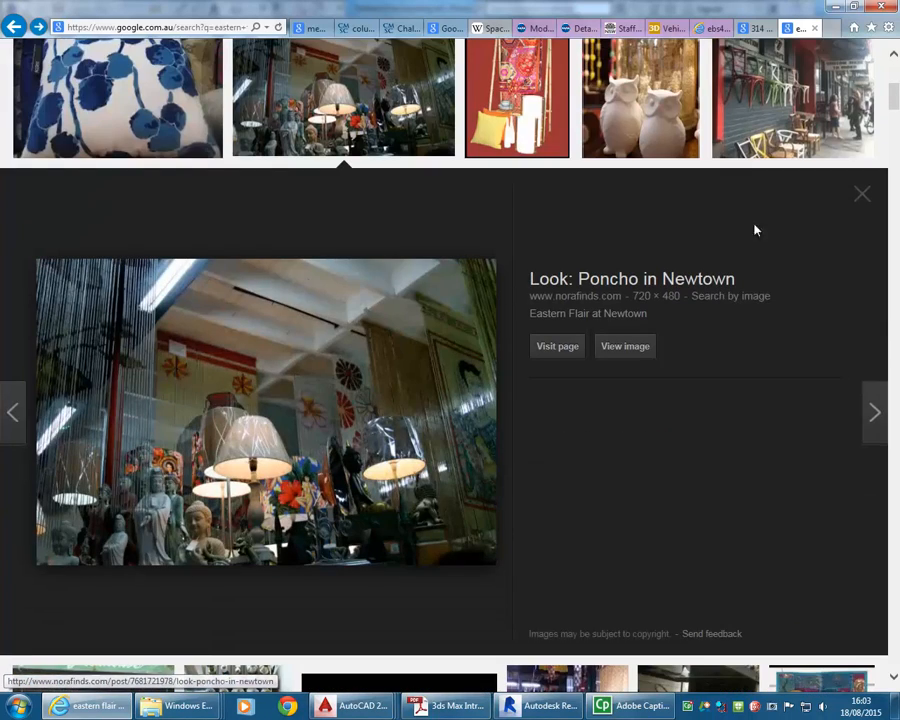
{"action": "left_click", "coordinate": [862, 194]}
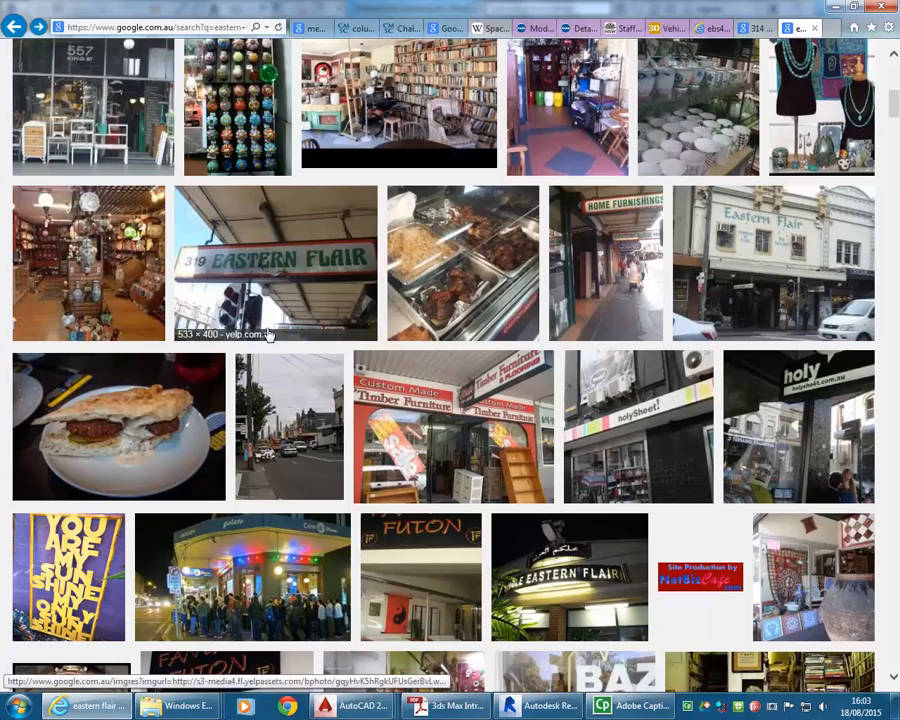
Look through the "eastern flair newtown" image results and their related images for interior photos of the shop
{"action": "scroll", "coordinate": [286, 427], "scroll_direction": "down", "scroll_amount": 1}
{"action": "scroll", "coordinate": [286, 427], "scroll_direction": "down", "scroll_amount": 5}
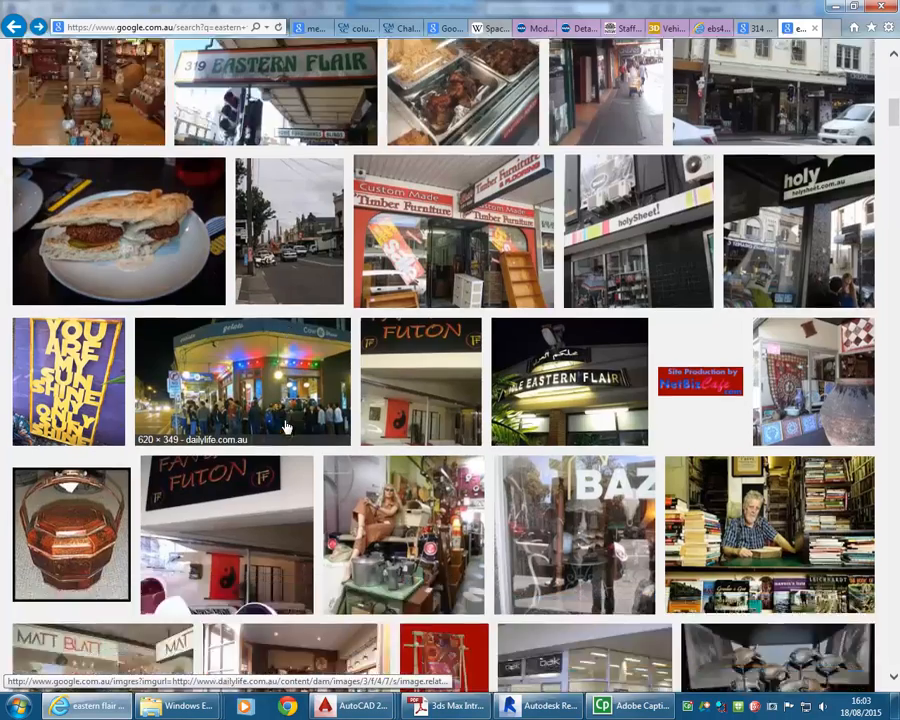
{"action": "scroll", "coordinate": [286, 427], "scroll_direction": "down", "scroll_amount": 10}
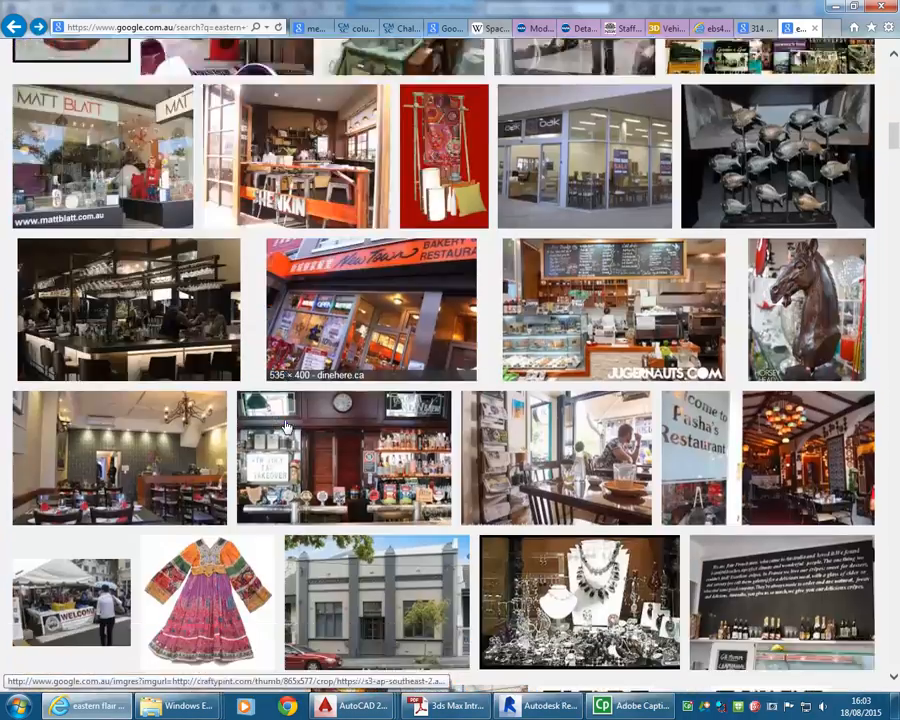
{"action": "scroll", "coordinate": [286, 427], "scroll_direction": "up", "scroll_amount": 5}
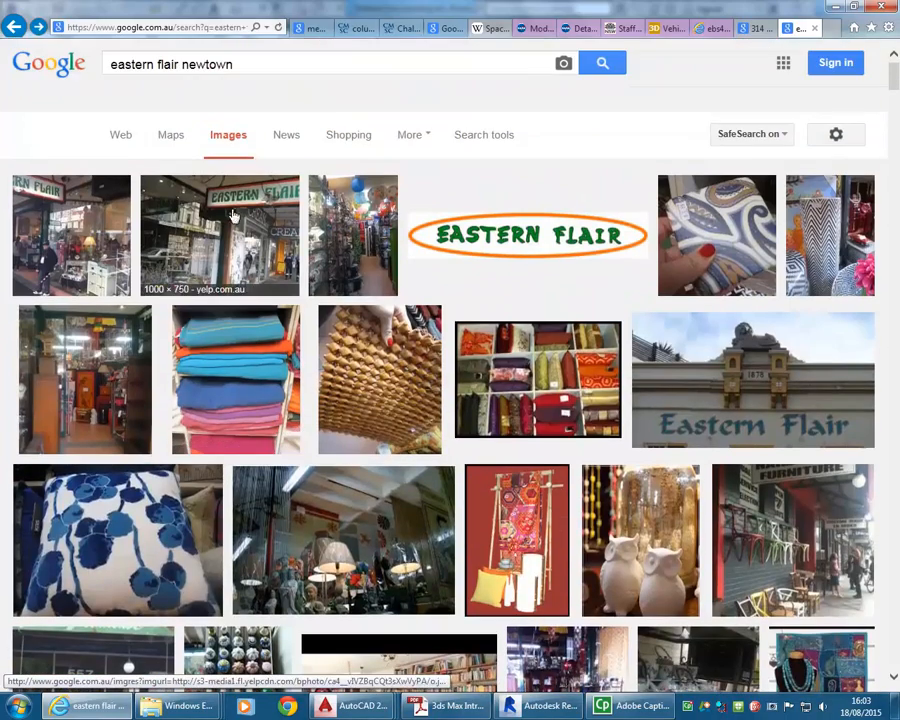
{"action": "left_click", "coordinate": [355, 240]}
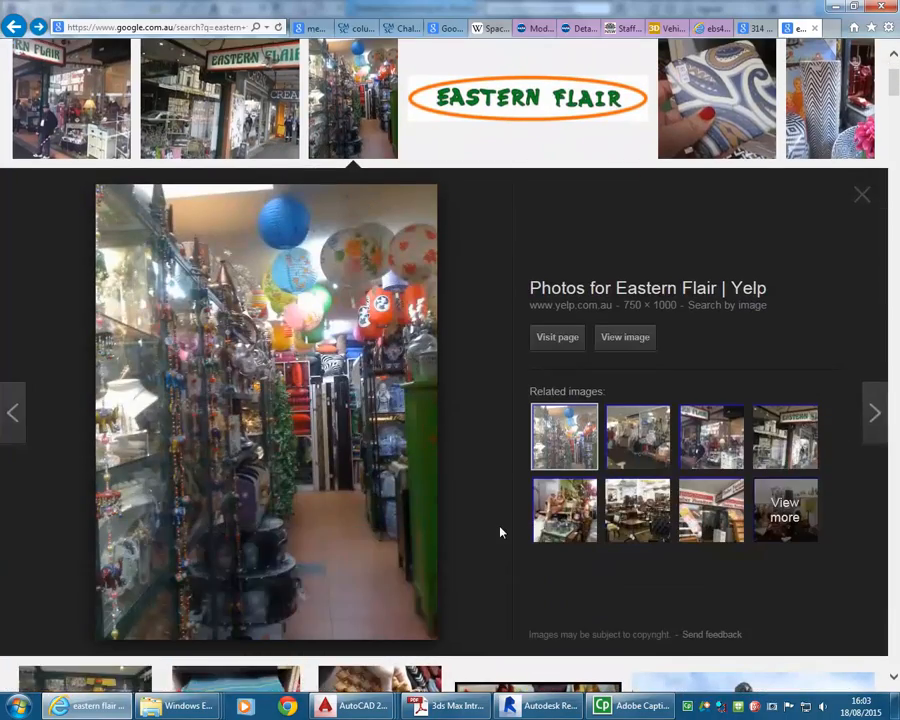
{"action": "left_click", "coordinate": [566, 528]}
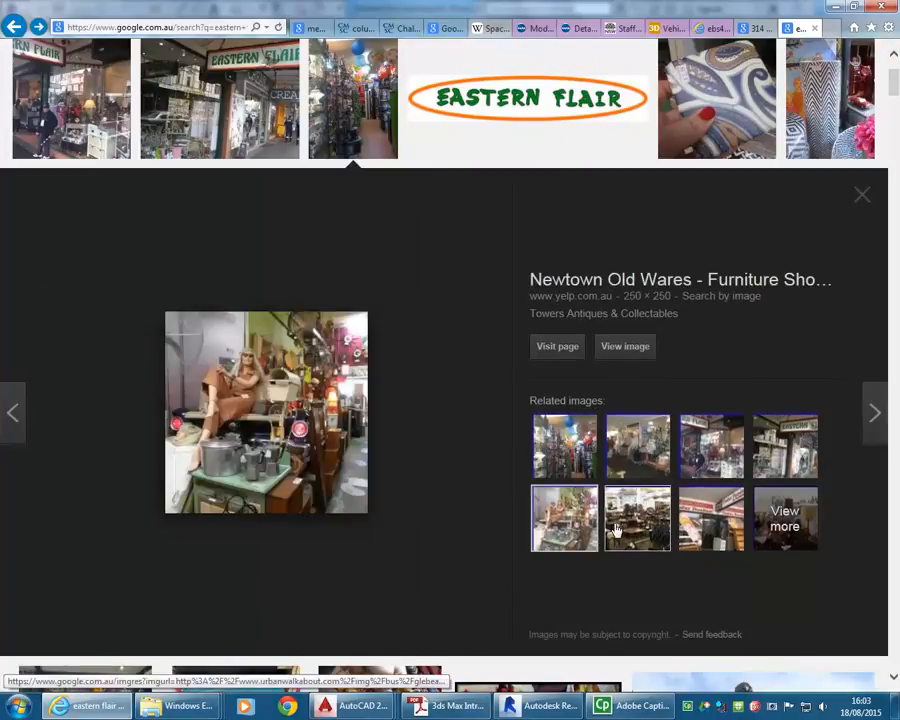
{"action": "left_click", "coordinate": [615, 528]}
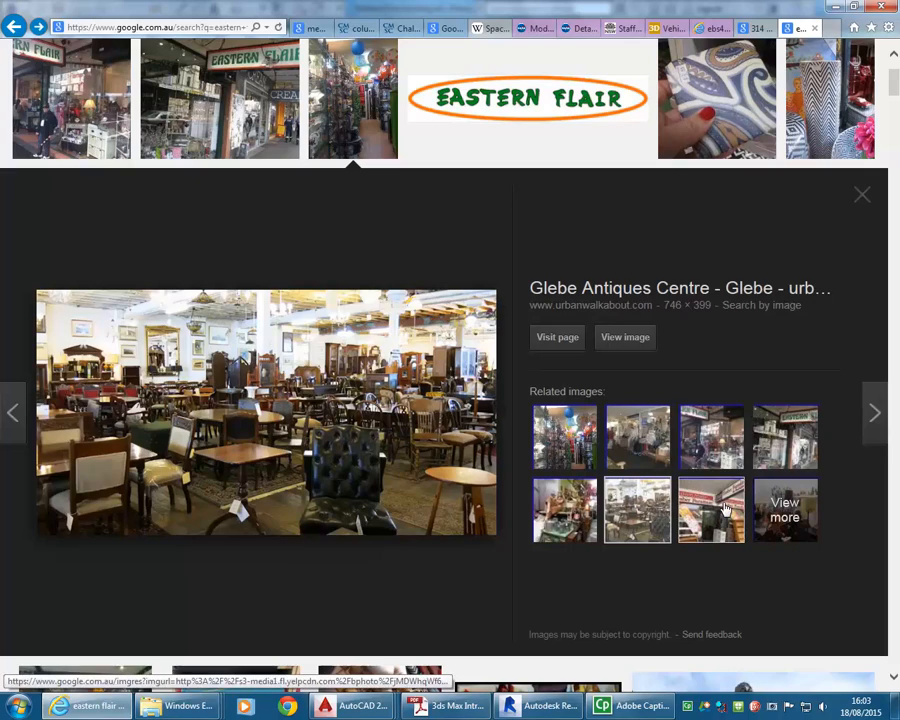
{"action": "left_click", "coordinate": [781, 434]}
{"action": "left_click", "coordinate": [864, 197]}
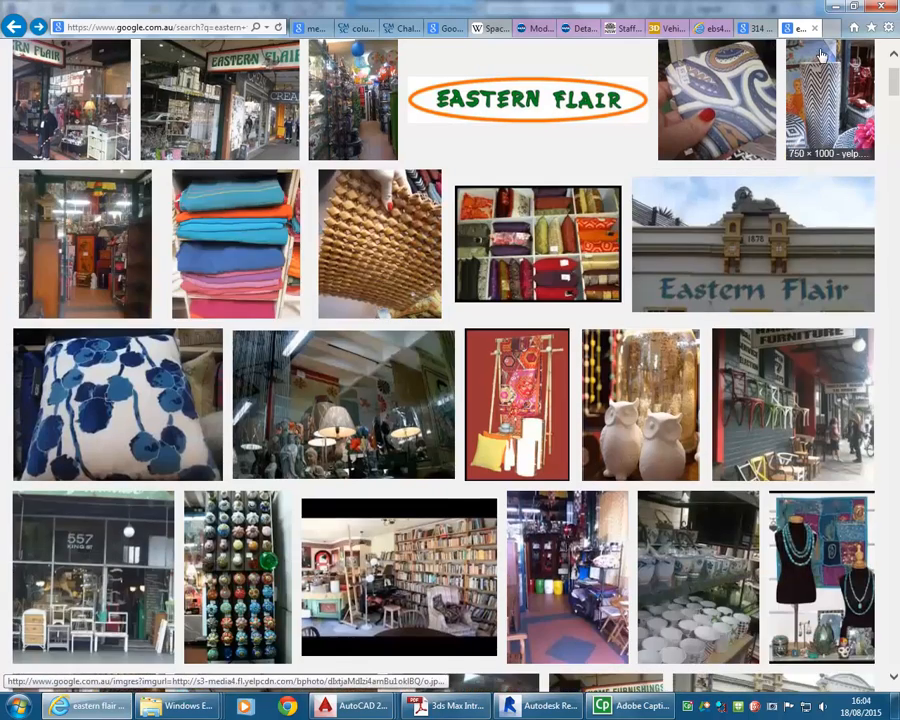
Switch back to the ground floor plan in Revit and finish the Grid command
{"action": "key", "text": "alt+Tab"}
{"action": "scroll", "coordinate": [480, 300], "scroll_direction": "up", "scroll_amount": 2}
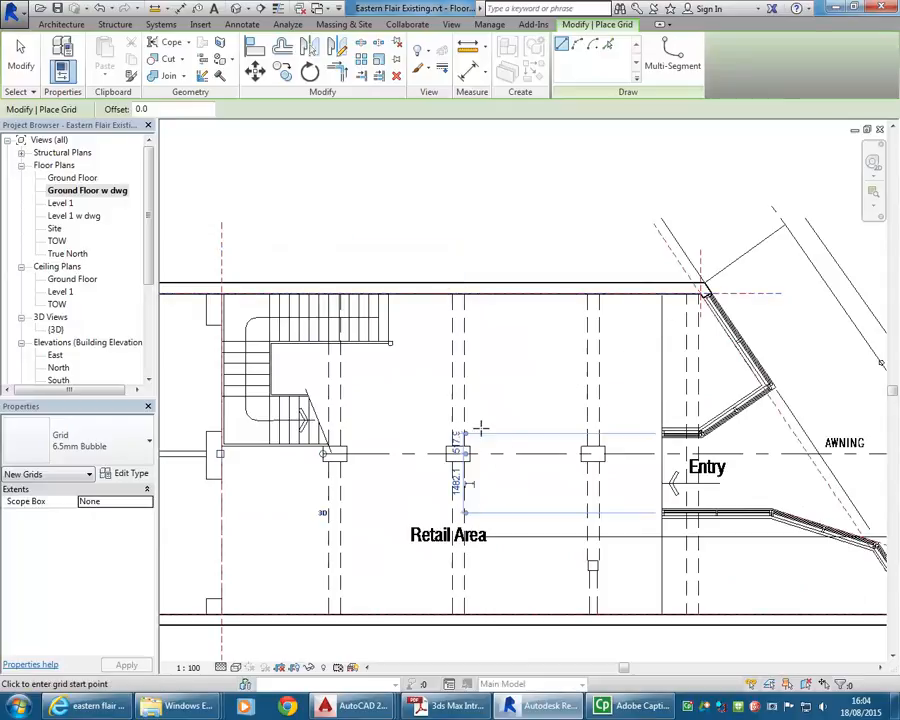
{"action": "scroll", "coordinate": [420, 323], "scroll_direction": "down", "scroll_amount": 2}
{"action": "middle_click_drag", "start_coordinate": [651, 418], "coordinate": [565, 411]}
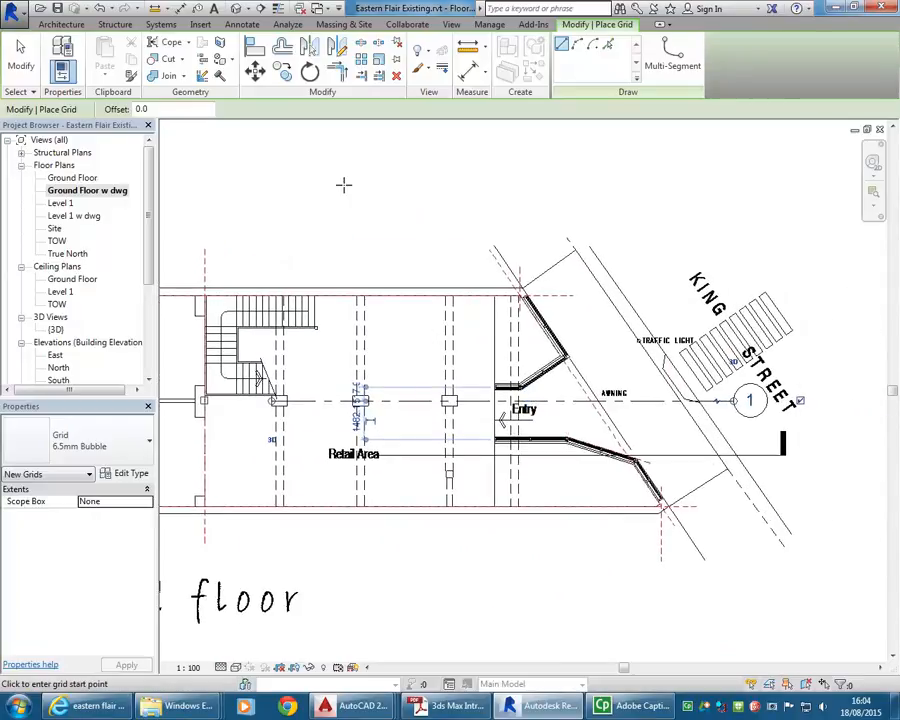
{"action": "right_click", "coordinate": [344, 186]}
{"action": "left_click", "coordinate": [588, 115]}
{"action": "right_click", "coordinate": [376, 186]}
{"action": "left_click", "coordinate": [399, 195]}
{"action": "right_click", "coordinate": [409, 195]}
{"action": "left_click", "coordinate": [420, 204]}
{"action": "scroll", "coordinate": [525, 444], "scroll_direction": "down", "scroll_amount": 1}
{"action": "middle_click_drag", "start_coordinate": [525, 444], "coordinate": [580, 390]}
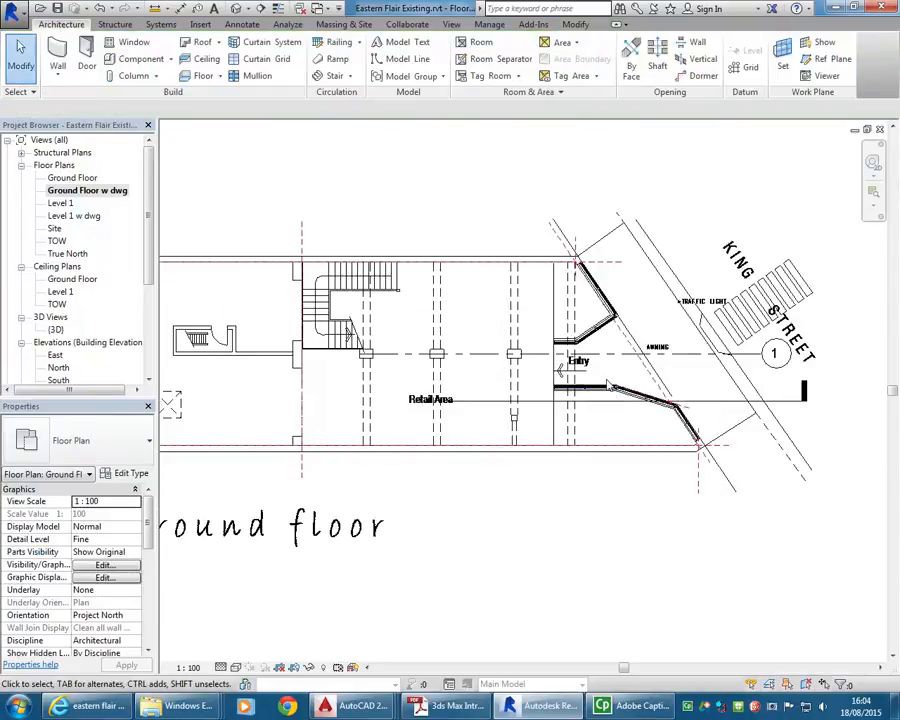
Extend the stair-side end of the horizontal grid line past the first column, towards the retail area's rear wall
{"action": "left_click", "coordinate": [687, 361]}
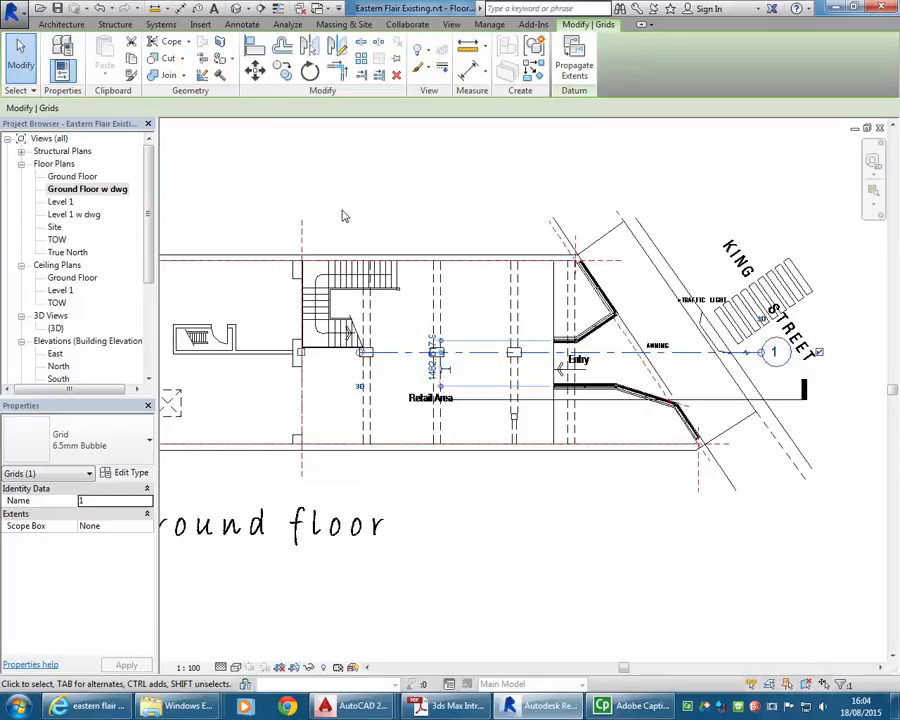
{"action": "scroll", "coordinate": [478, 367], "scroll_direction": "up", "scroll_amount": 2}
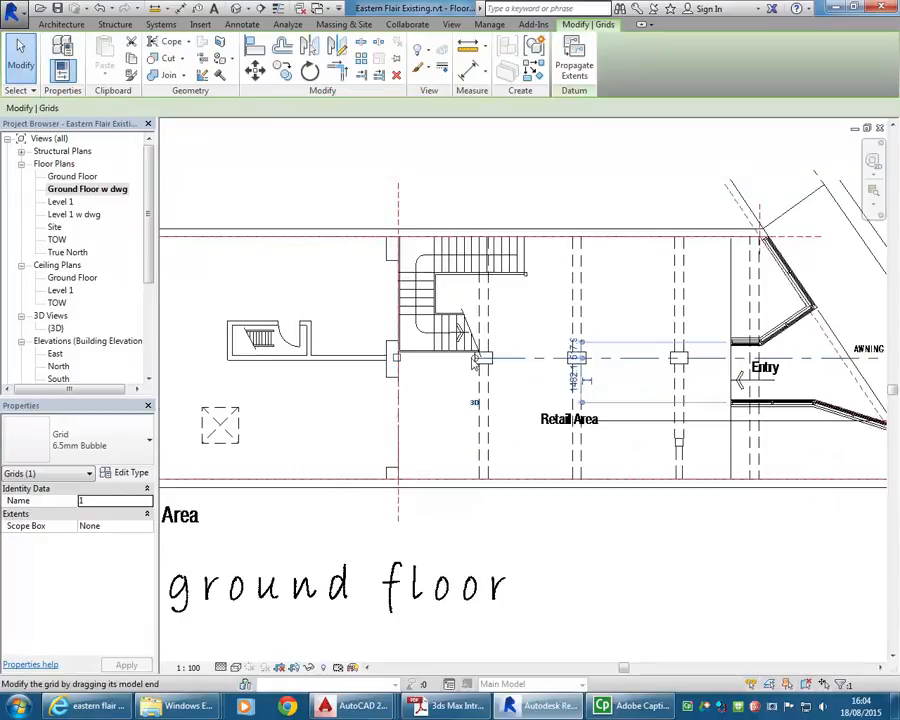
{"action": "left_click_drag", "start_coordinate": [476, 362], "coordinate": [421, 358]}
{"action": "left_click", "coordinate": [458, 180]}
Draw a vertical grid line through the centre of the column beside the stairs, extending beyond both long side walls
{"action": "scroll", "coordinate": [466, 185], "scroll_direction": "down", "scroll_amount": 1}
{"action": "middle_click_drag", "start_coordinate": [466, 185], "coordinate": [389, 184]}
{"action": "left_click", "coordinate": [750, 62]}
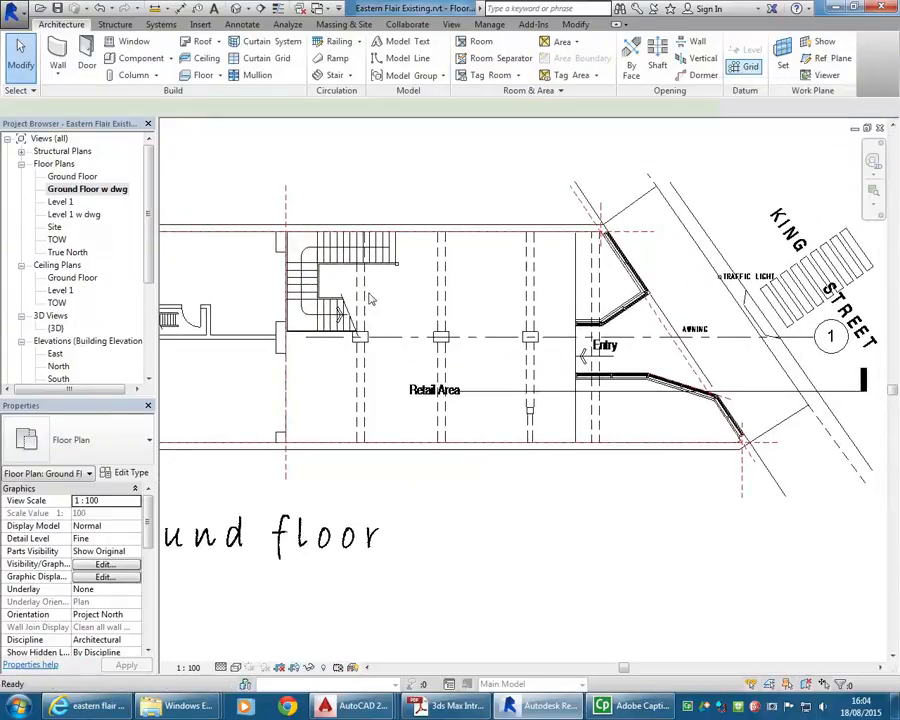
{"action": "scroll", "coordinate": [355, 338], "scroll_direction": "up", "scroll_amount": 5}
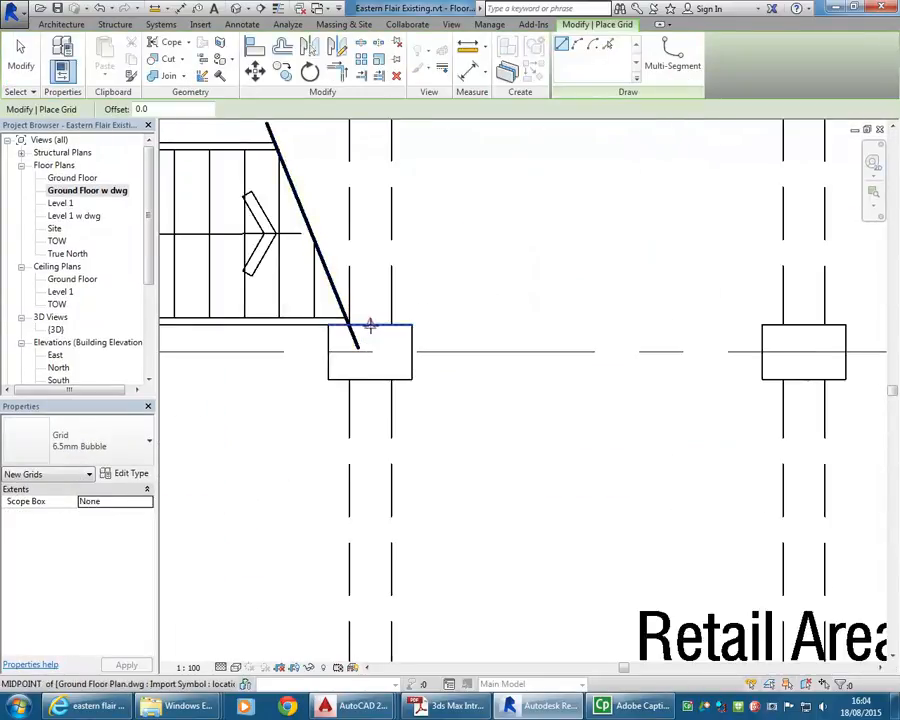
{"action": "left_click", "coordinate": [370, 325]}
{"action": "scroll", "coordinate": [358, 185], "scroll_direction": "down", "scroll_amount": 5}
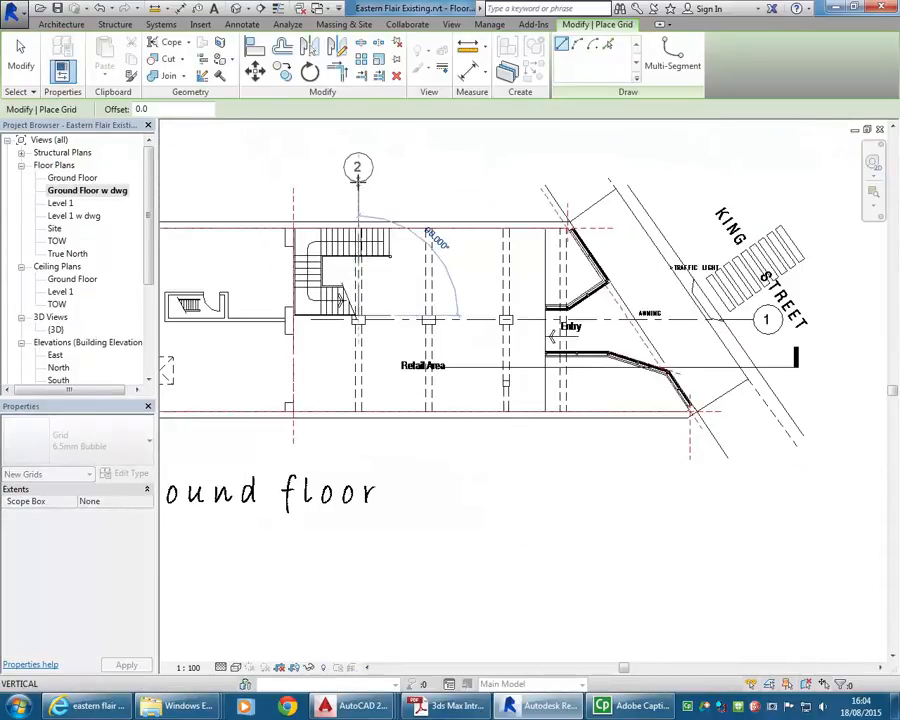
{"action": "left_click", "coordinate": [358, 197]}
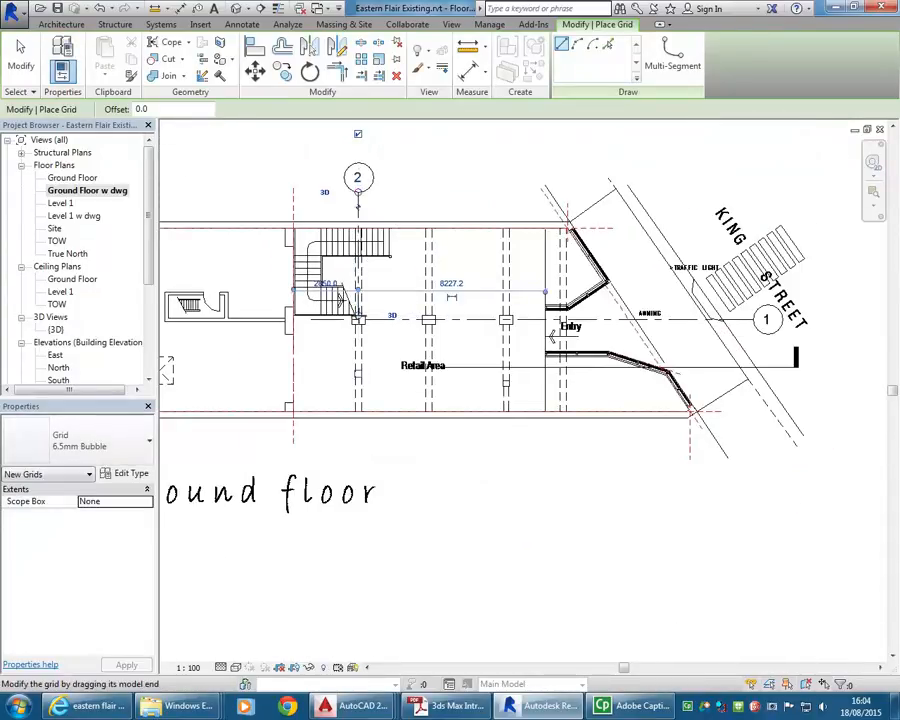
{"action": "right_click", "coordinate": [419, 175]}
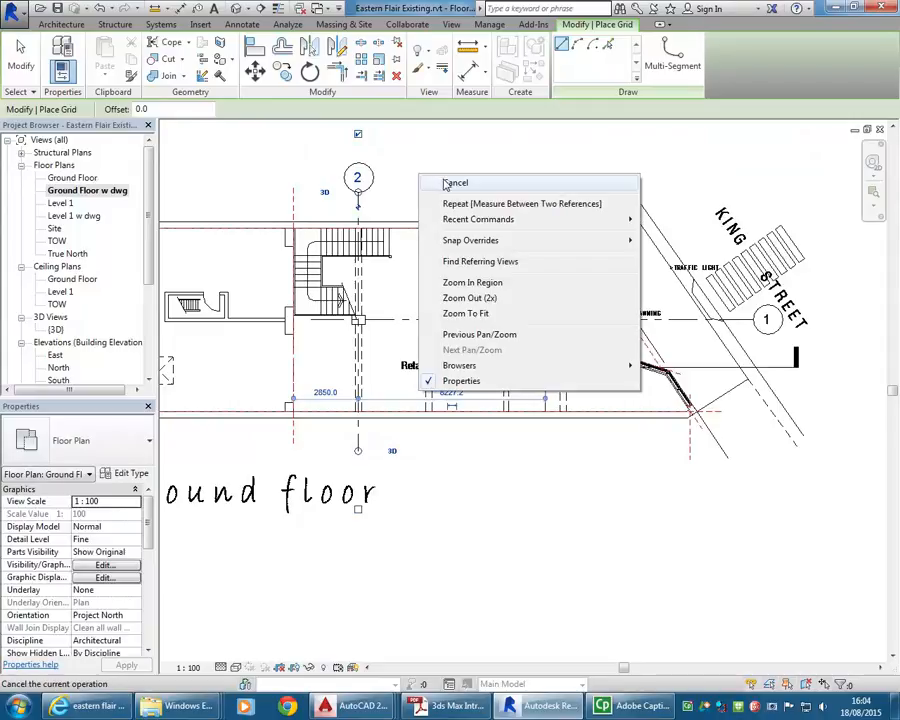
{"action": "left_click", "coordinate": [450, 183]}
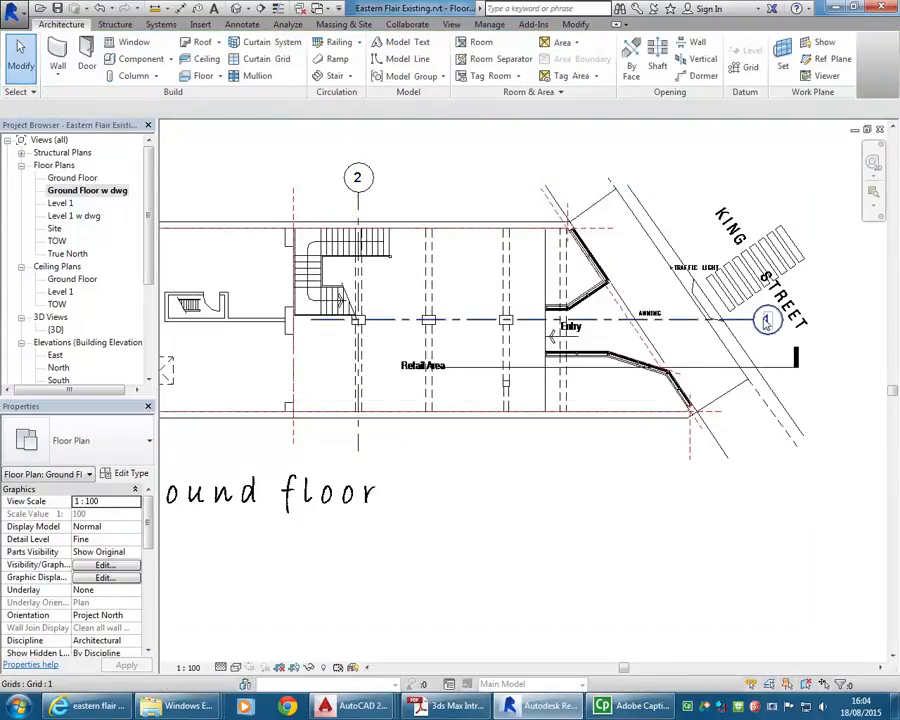
Rename the horizontal grid line through the column centres as A
{"action": "left_click", "coordinate": [766, 319]}
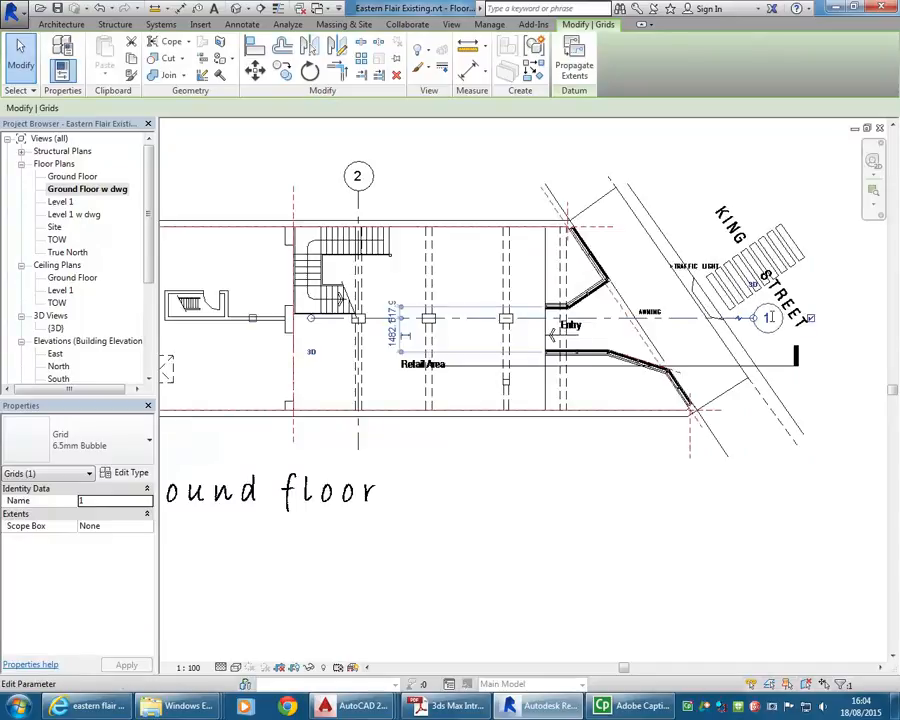
{"action": "left_click", "coordinate": [766, 319]}
{"action": "key", "text": "Return"}
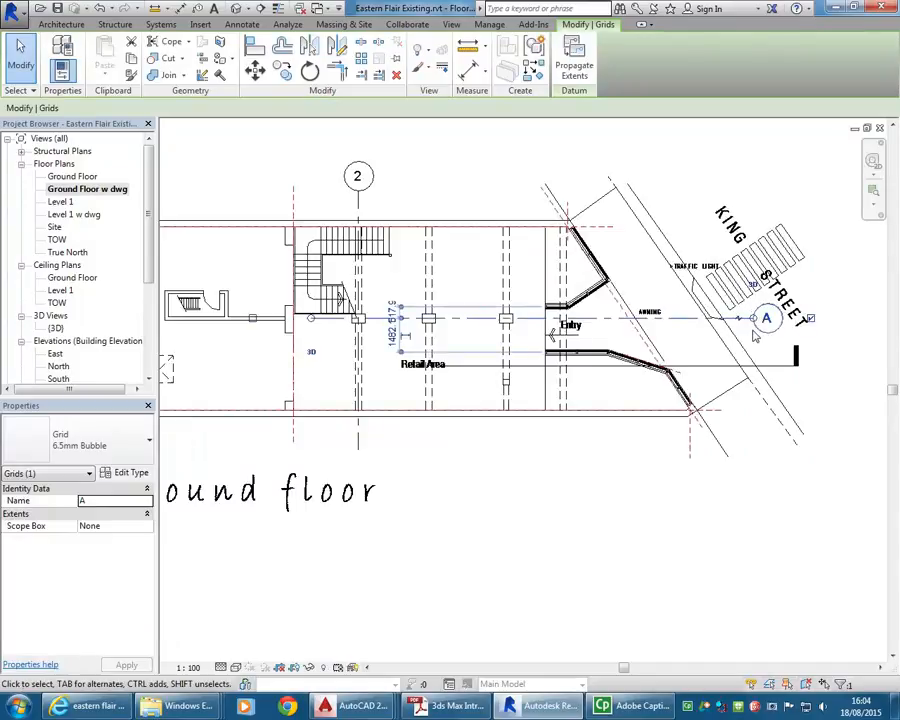
{"action": "left_click", "coordinate": [476, 160]}
Rename the vertical grid line through the column beside the stairs as 1
{"action": "left_click", "coordinate": [358, 176]}
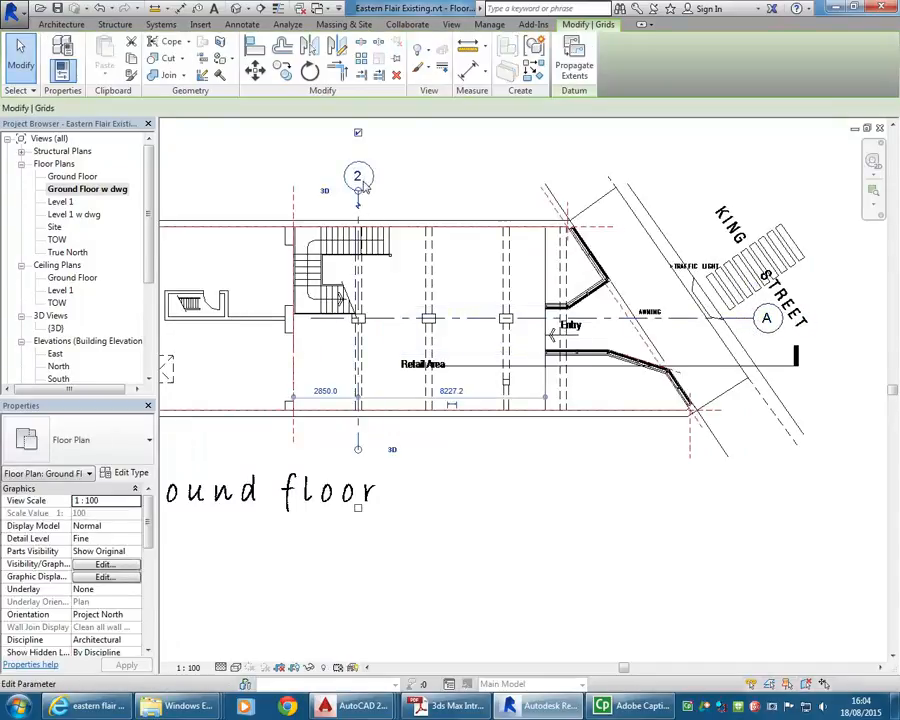
{"action": "left_click", "coordinate": [358, 176]}
{"action": "type", "text": "1"}
{"action": "key", "text": "Return"}
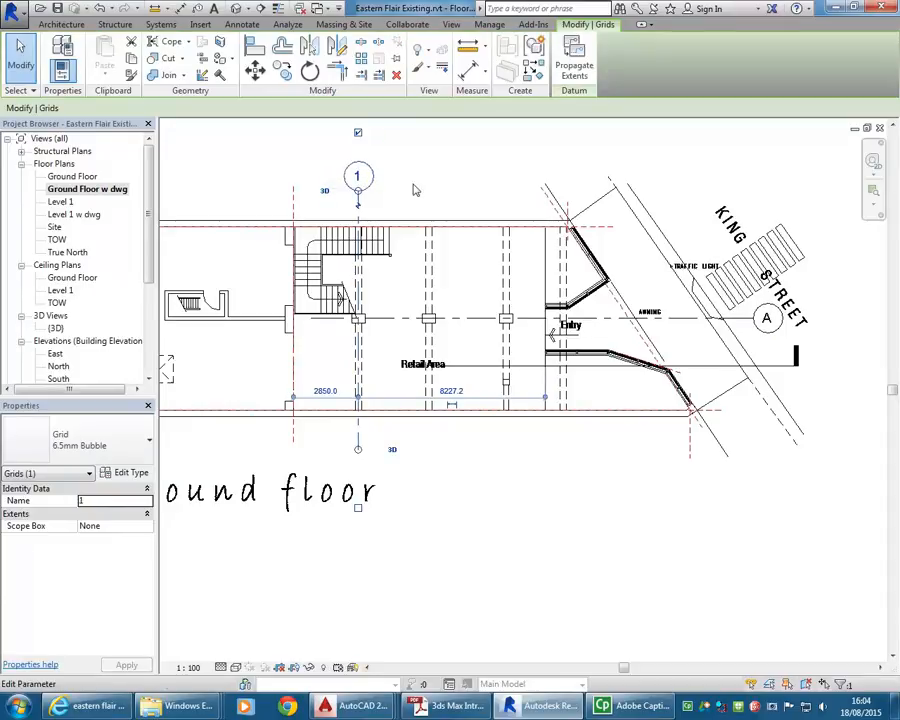
{"action": "left_click", "coordinate": [446, 193]}
{"action": "left_click", "coordinate": [832, 62]}
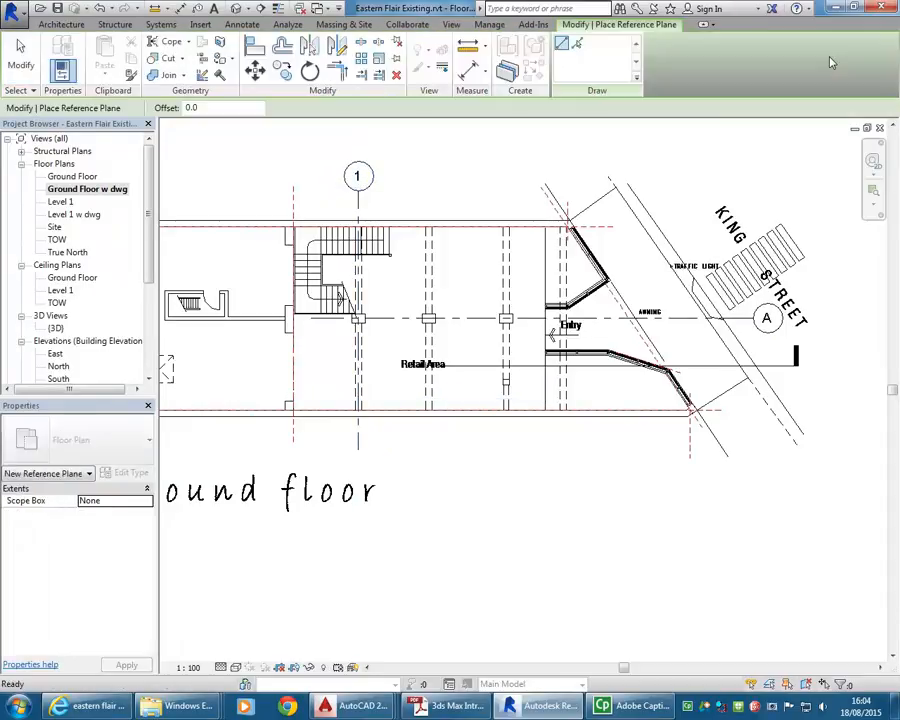
{"action": "key", "text": "Escape"}
{"action": "key", "text": "Escape"}
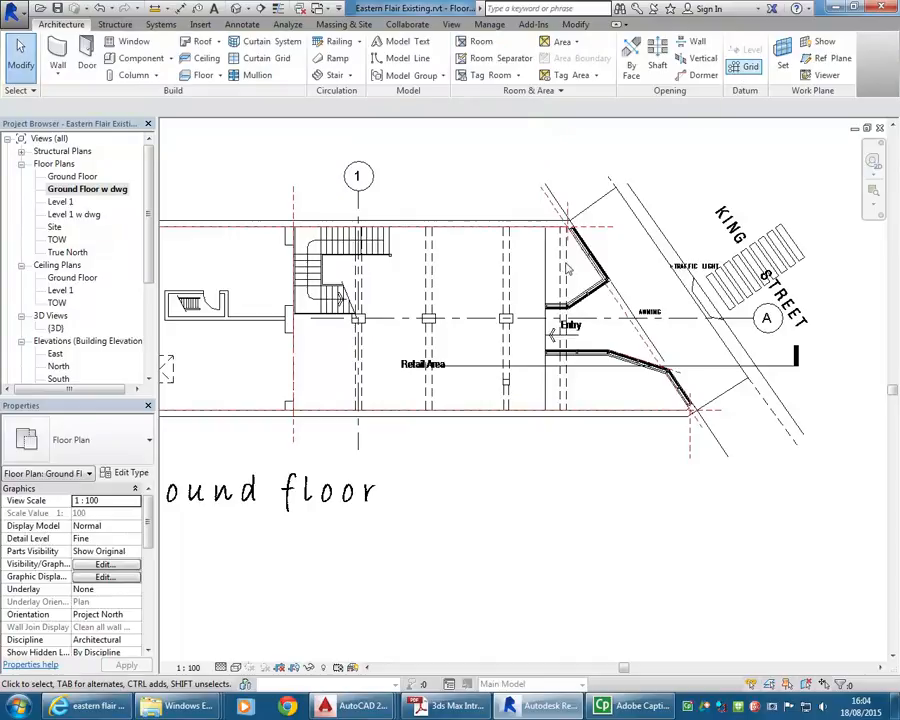
Draw a vertical grid line through the middle retail column, aligning its ends with grid 1 beyond both side walls
{"action": "left_click", "coordinate": [745, 66]}
{"action": "scroll", "coordinate": [428, 311], "scroll_direction": "up", "scroll_amount": 4}
{"action": "left_click", "coordinate": [428, 319]}
{"action": "scroll", "coordinate": [428, 319], "scroll_direction": "down", "scroll_amount": 4}
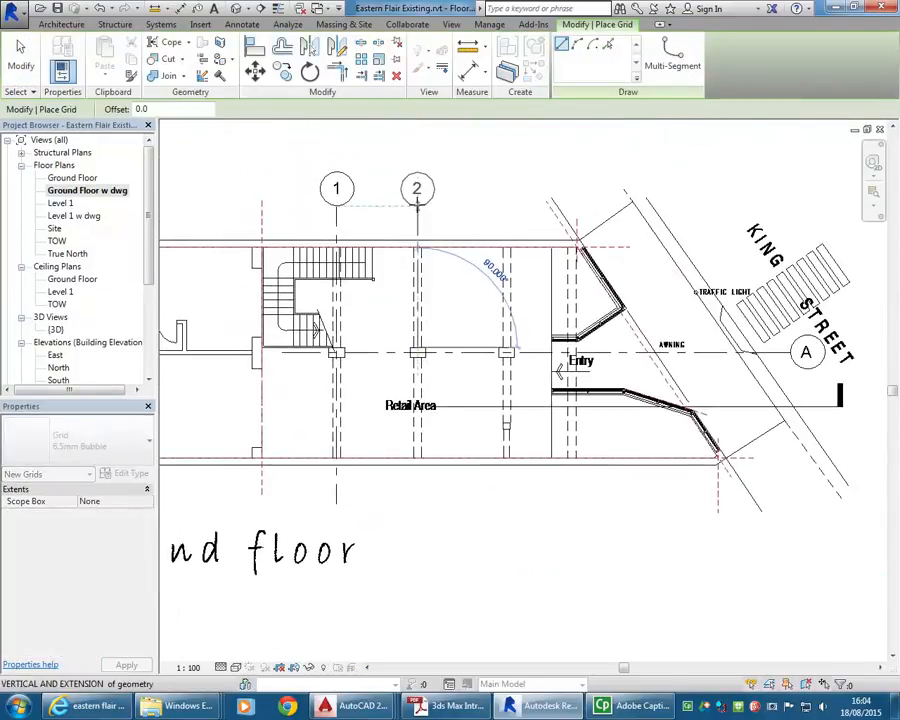
{"action": "left_click", "coordinate": [417, 205]}
{"action": "left_click_drag", "start_coordinate": [414, 367], "coordinate": [402, 505]}
Draw a vertical grid line through the column nearest the entry, aligning both ends with the other vertical grids
{"action": "scroll", "coordinate": [512, 345], "scroll_direction": "up", "scroll_amount": 3}
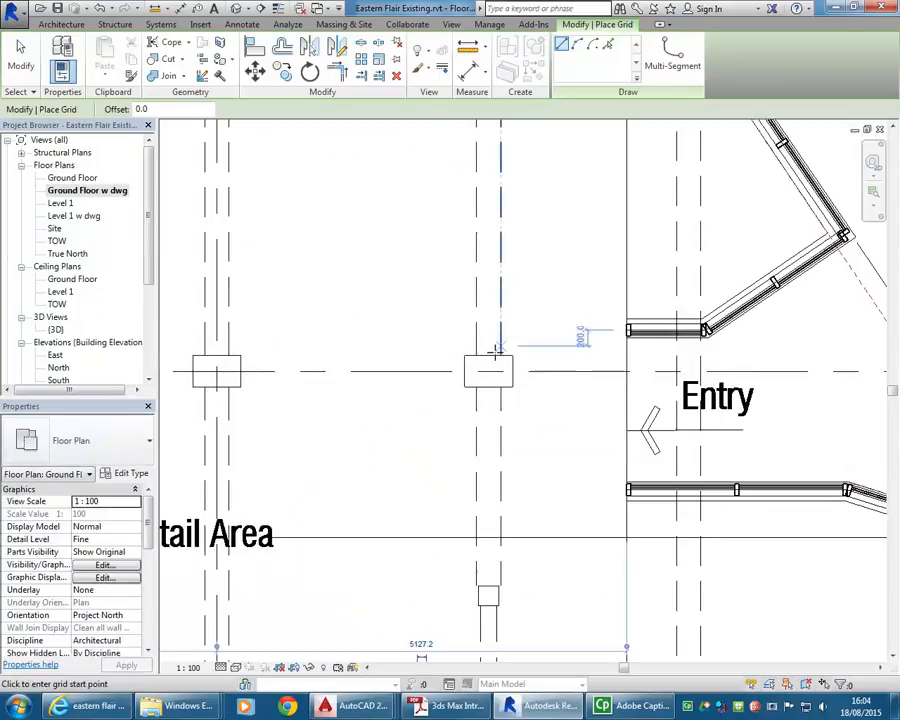
{"action": "left_click", "coordinate": [490, 370]}
{"action": "scroll", "coordinate": [500, 380], "scroll_direction": "down", "scroll_amount": 3}
{"action": "scroll", "coordinate": [489, 316], "scroll_direction": "down", "scroll_amount": 1}
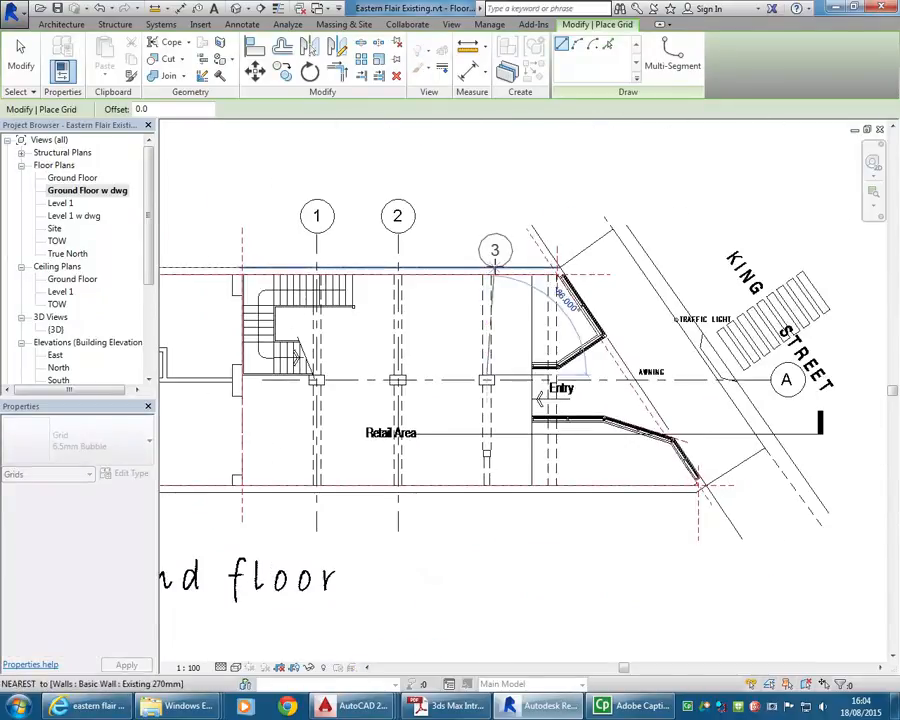
{"action": "left_click", "coordinate": [487, 226]}
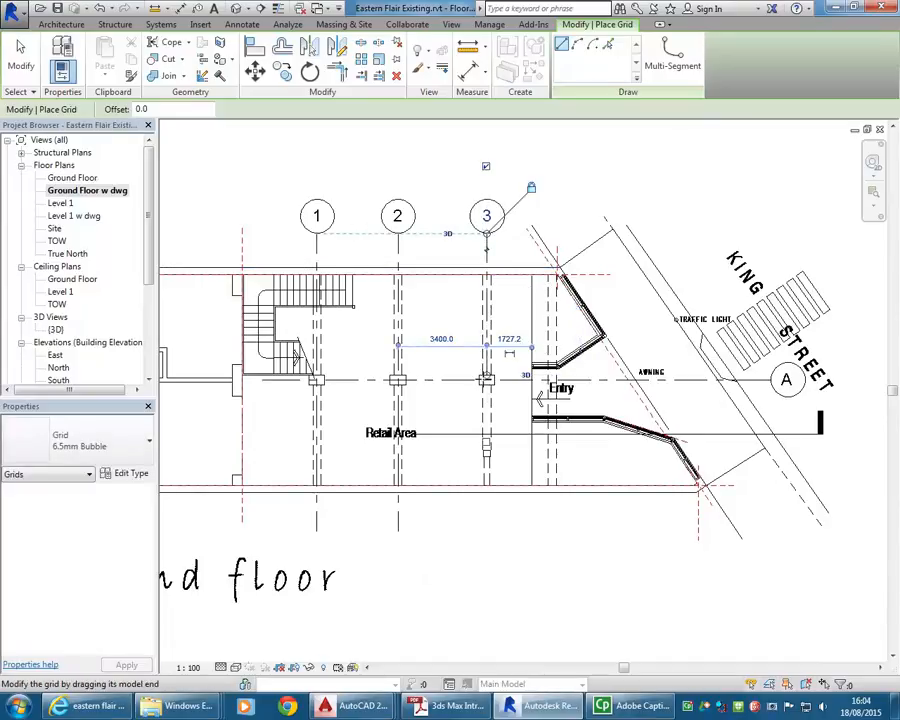
{"action": "left_click_drag", "start_coordinate": [489, 374], "coordinate": [478, 531]}
{"action": "right_click", "coordinate": [346, 157]}
{"action": "left_click", "coordinate": [364, 170]}
{"action": "right_click", "coordinate": [364, 163]}
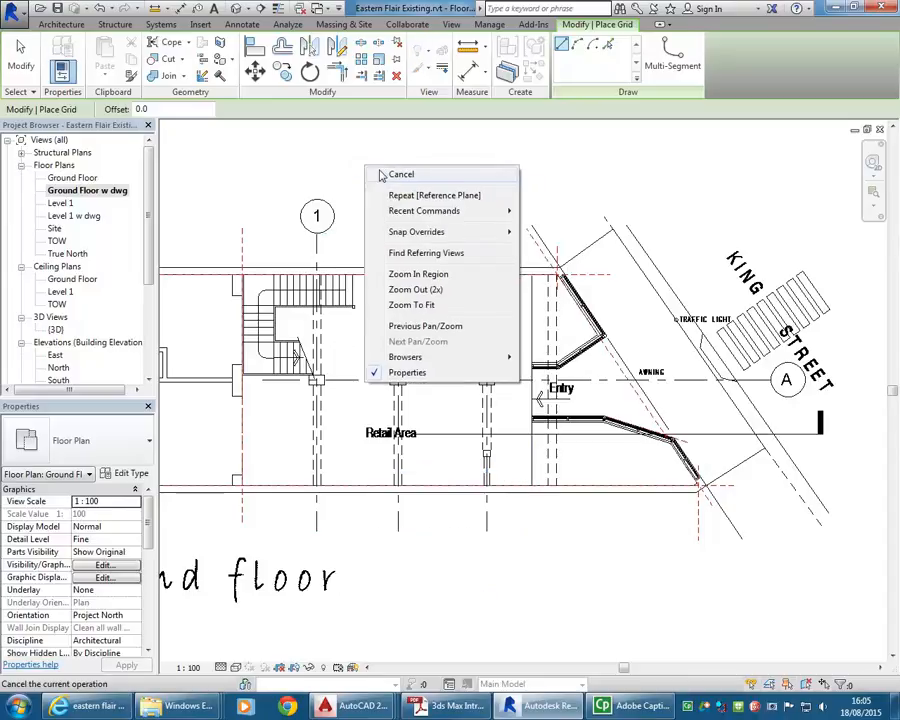
{"action": "left_click", "coordinate": [378, 175]}
Start placing a structural column and load the Concrete-Rectangular-Column family from the Australia library's Structural Columns > Concrete folder
{"action": "scroll", "coordinate": [367, 283], "scroll_direction": "up", "scroll_amount": 2}
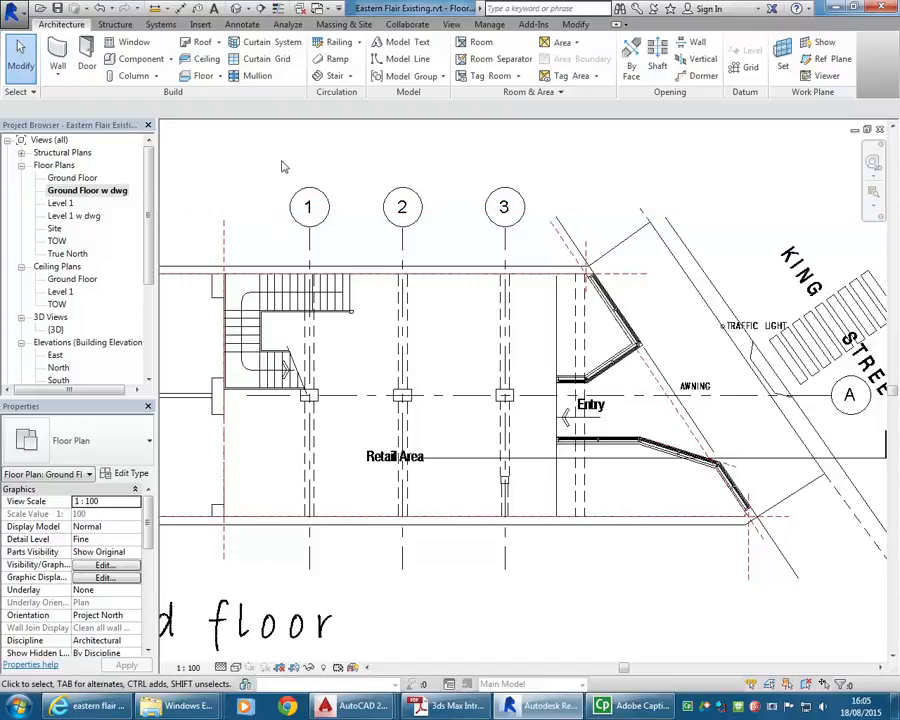
{"action": "left_click", "coordinate": [157, 77]}
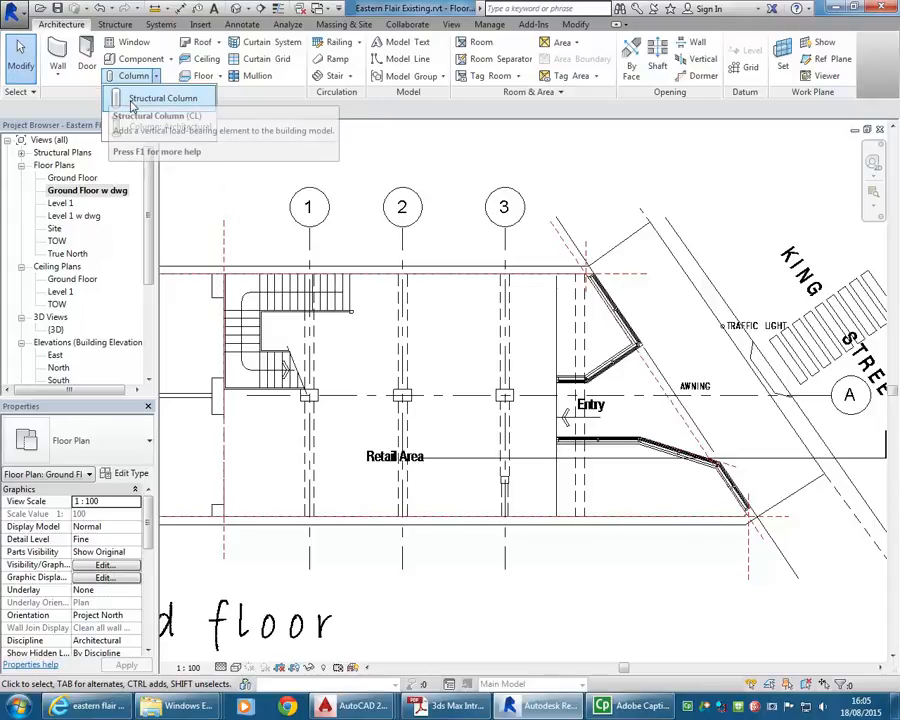
{"action": "left_click", "coordinate": [133, 100]}
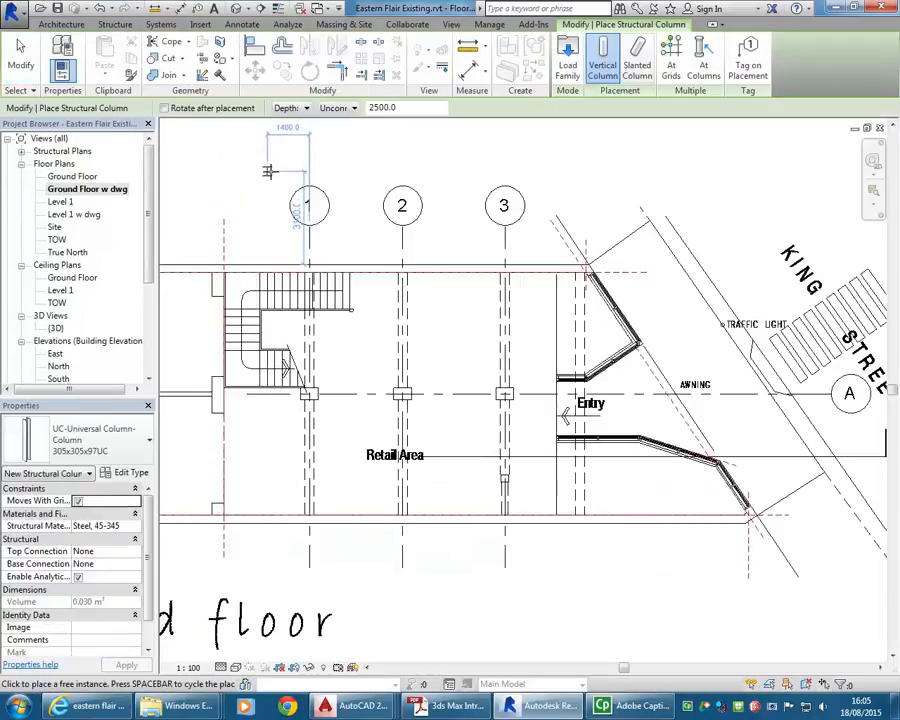
{"action": "left_click", "coordinate": [567, 60]}
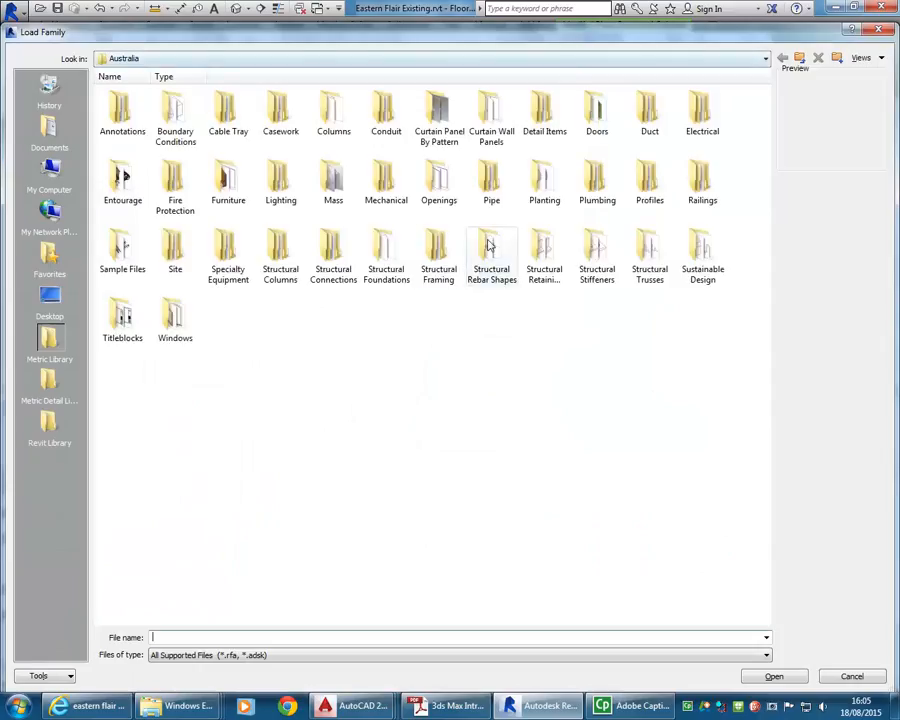
{"action": "double_click", "coordinate": [282, 258]}
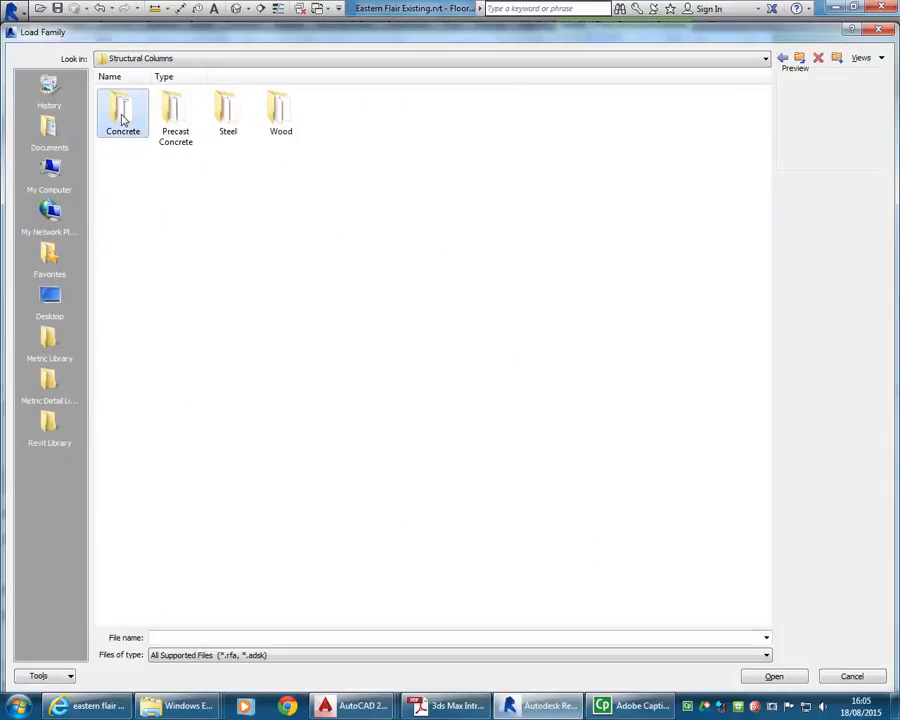
{"action": "double_click", "coordinate": [123, 119]}
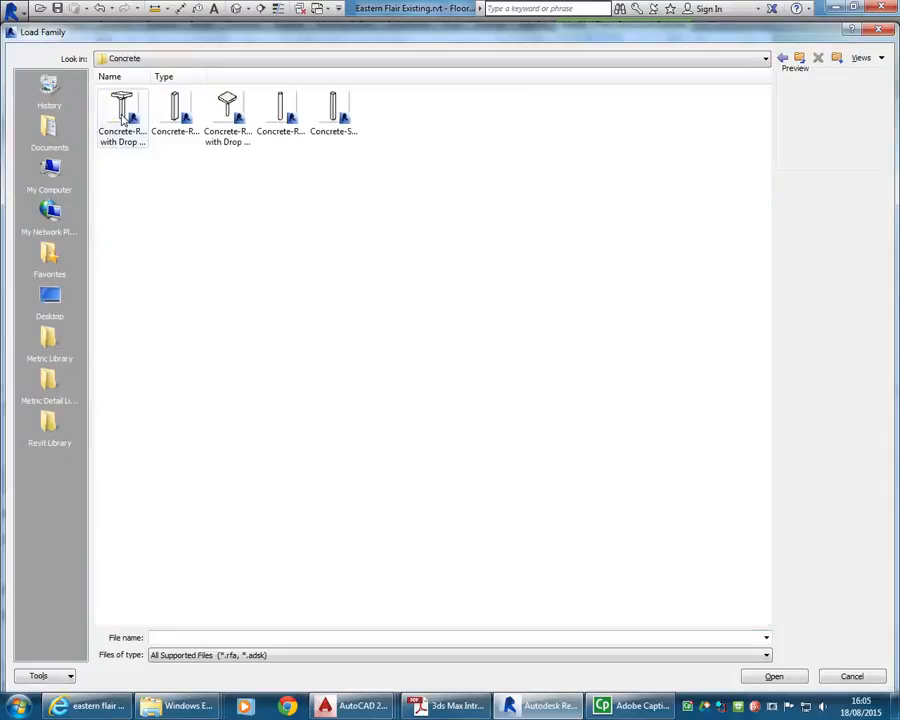
{"action": "left_click", "coordinate": [335, 120]}
{"action": "left_click", "coordinate": [177, 117]}
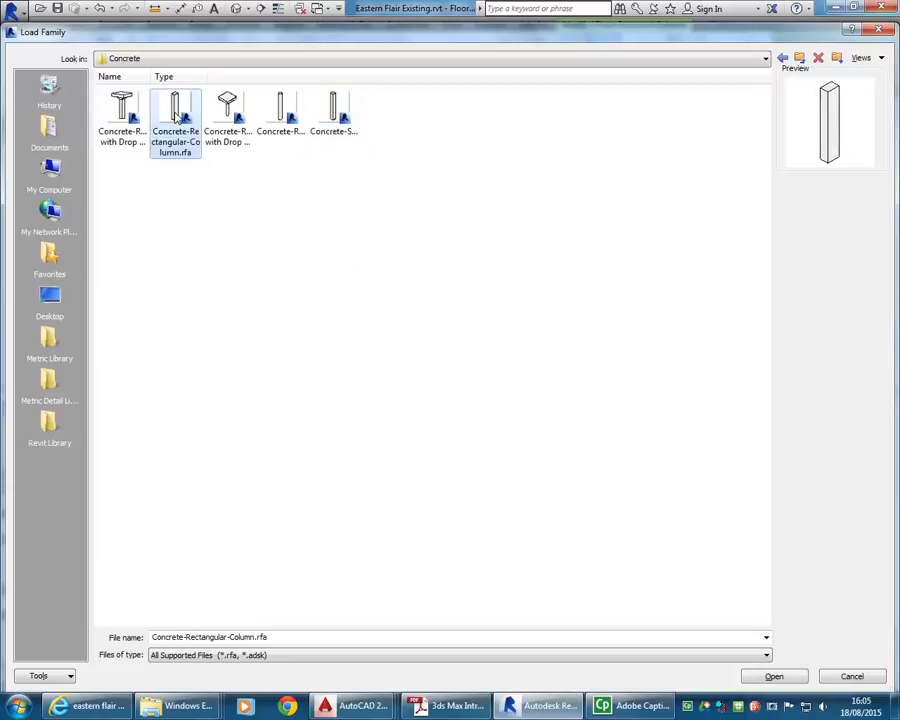
{"action": "double_click", "coordinate": [170, 119]}
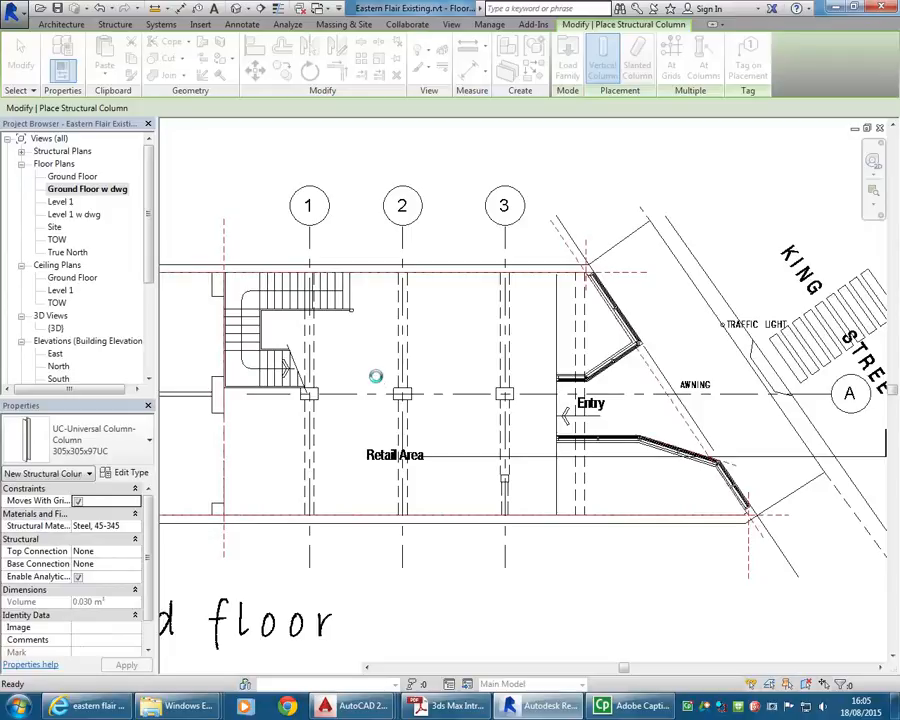
Switch to the EasternFlair-Existing drawing in AutoCAD and measure a ground-floor retail column between its opposite corners
{"action": "scroll", "coordinate": [375, 378], "scroll_direction": "up", "scroll_amount": 3}
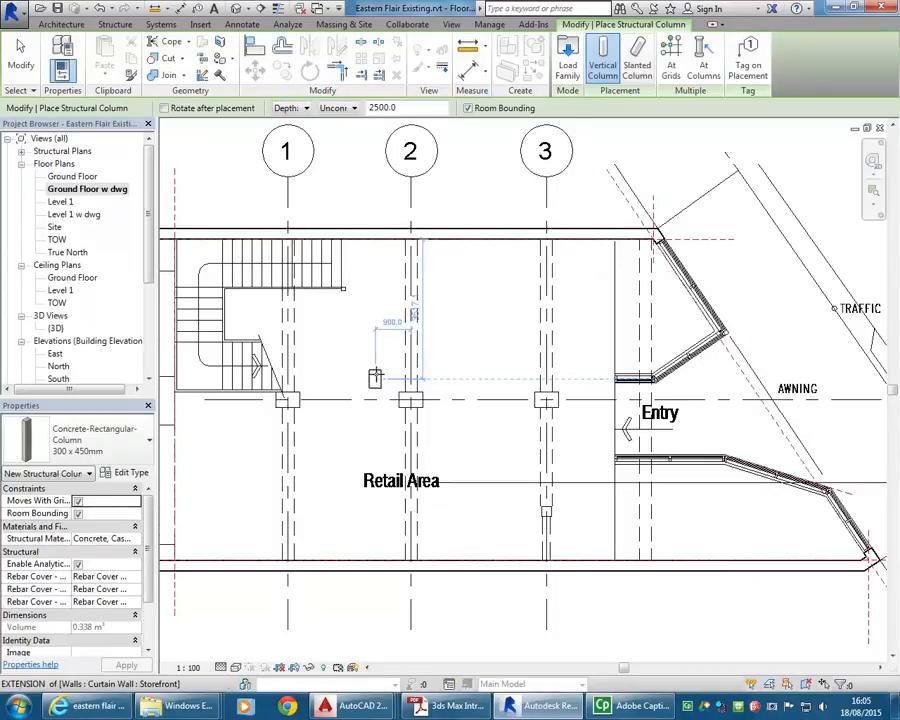
{"action": "scroll", "coordinate": [394, 337], "scroll_direction": "up", "scroll_amount": 2}
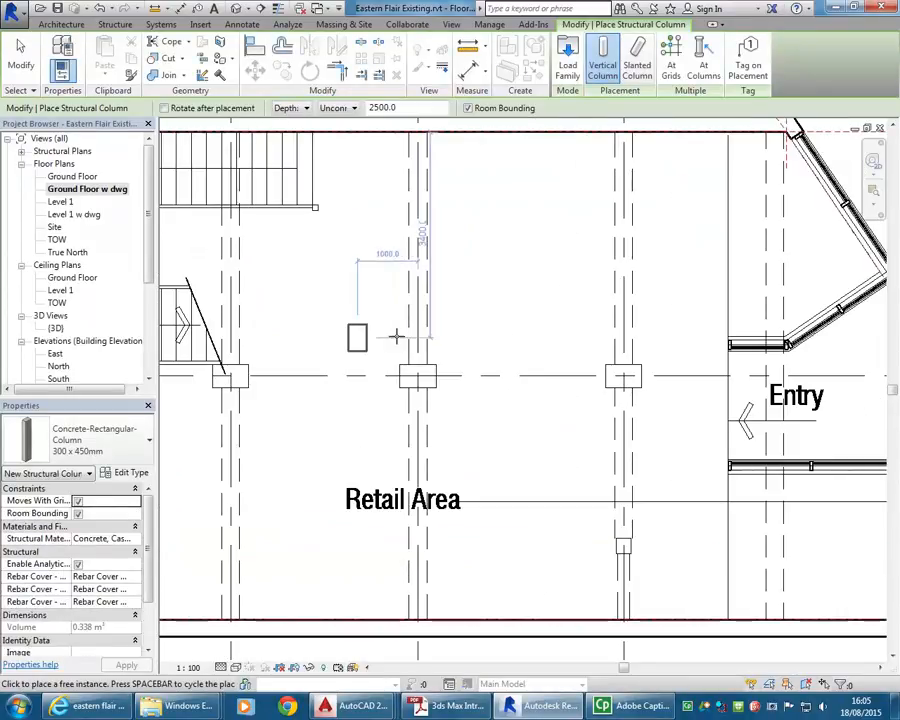
{"action": "mouse_move", "coordinate": [355, 706]}
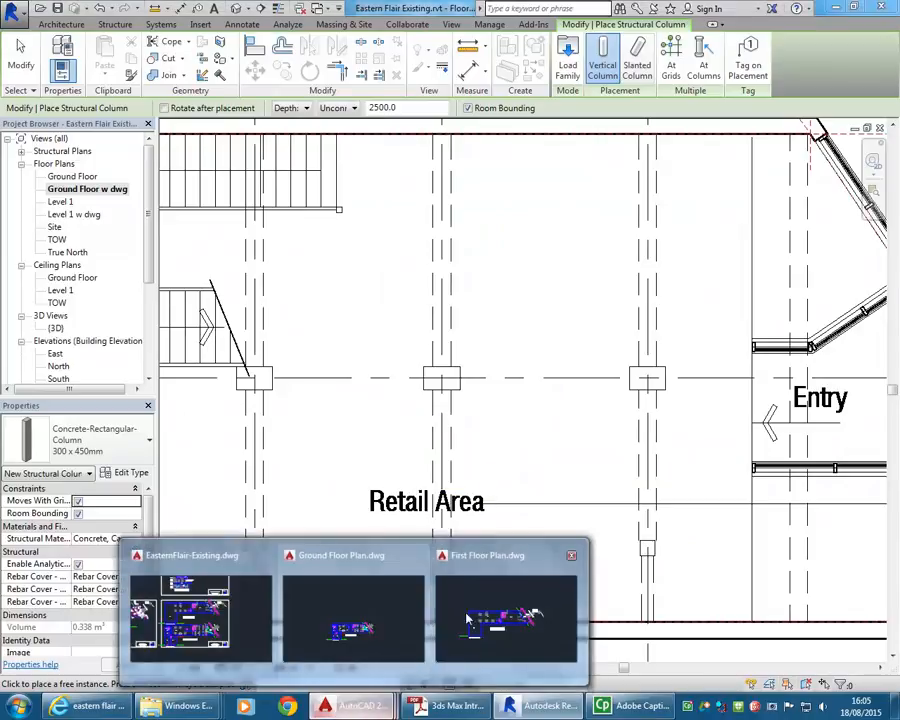
{"action": "left_click", "coordinate": [226, 621]}
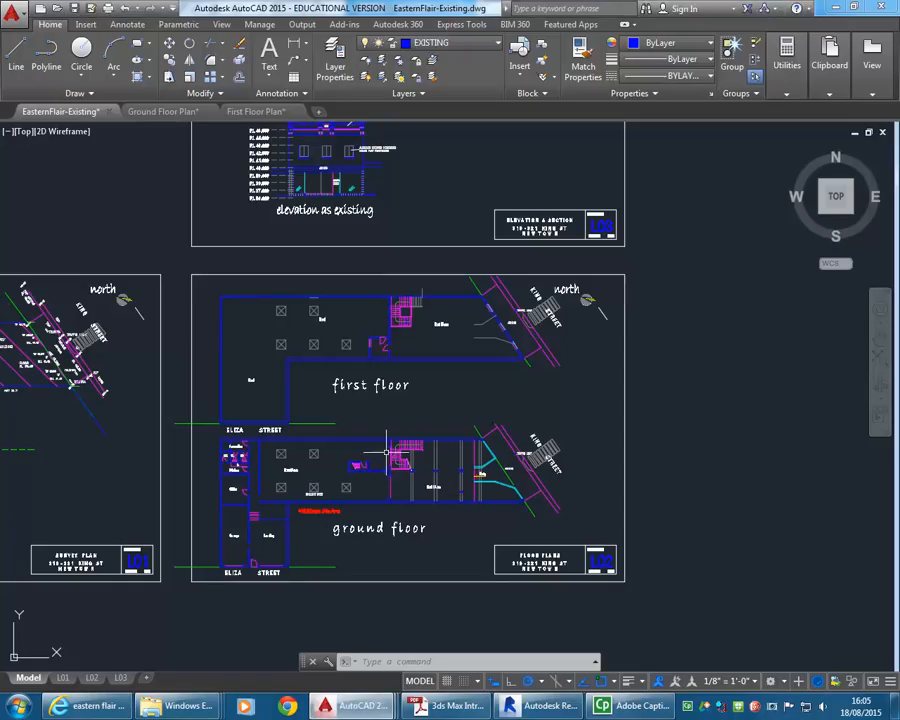
{"action": "scroll", "coordinate": [426, 466], "scroll_direction": "up", "scroll_amount": 5}
{"action": "scroll", "coordinate": [365, 258], "scroll_direction": "up", "scroll_amount": 4}
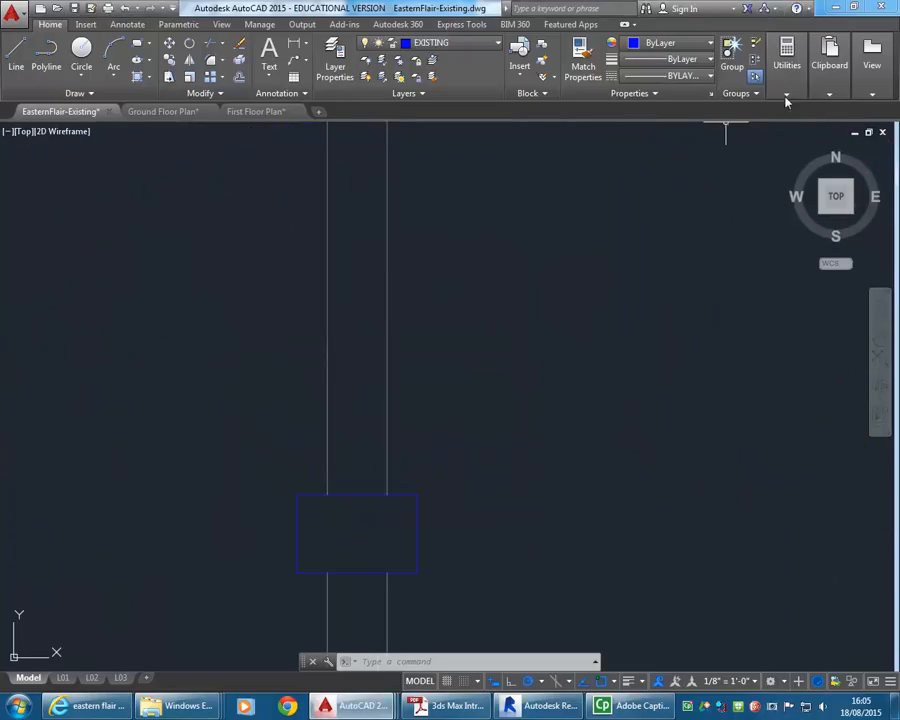
{"action": "left_click", "coordinate": [787, 60]}
{"action": "left_click", "coordinate": [789, 125]}
{"action": "scroll", "coordinate": [321, 377], "scroll_direction": "up", "scroll_amount": 2}
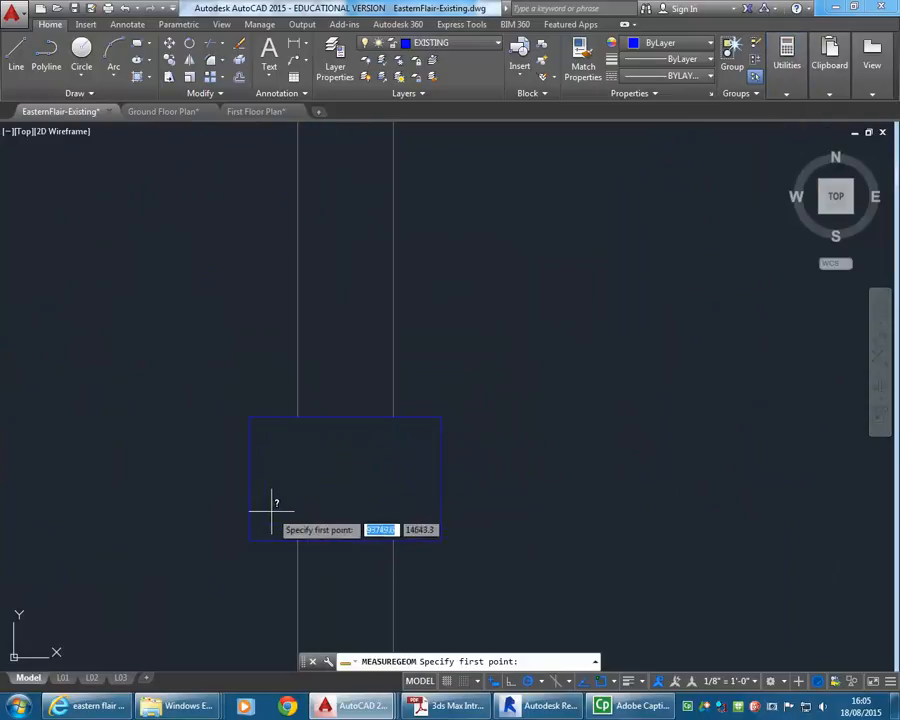
{"action": "left_click", "coordinate": [250, 540]}
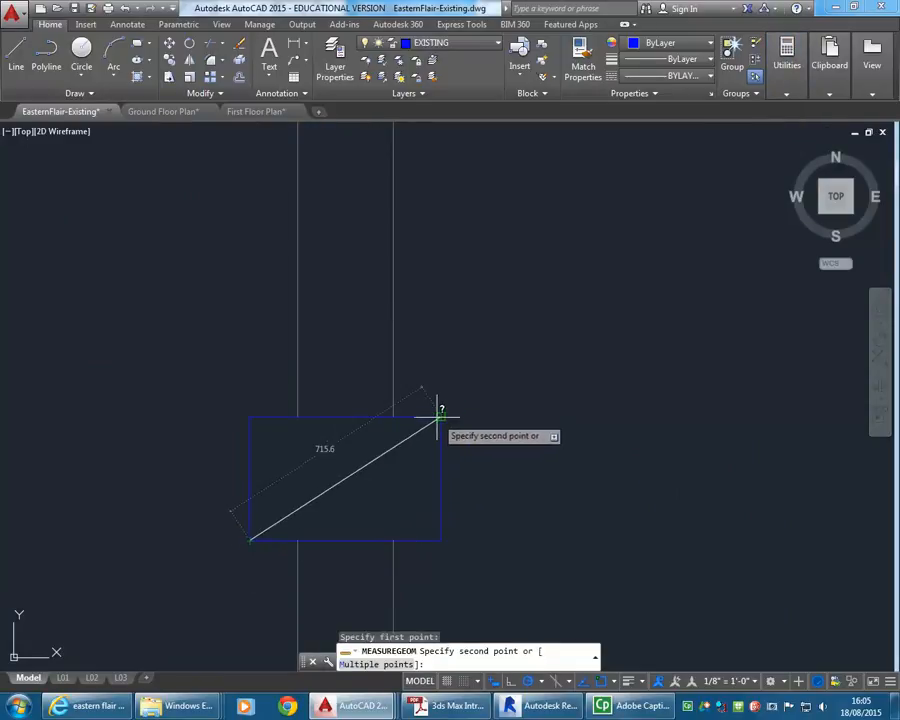
{"action": "left_click", "coordinate": [441, 418]}
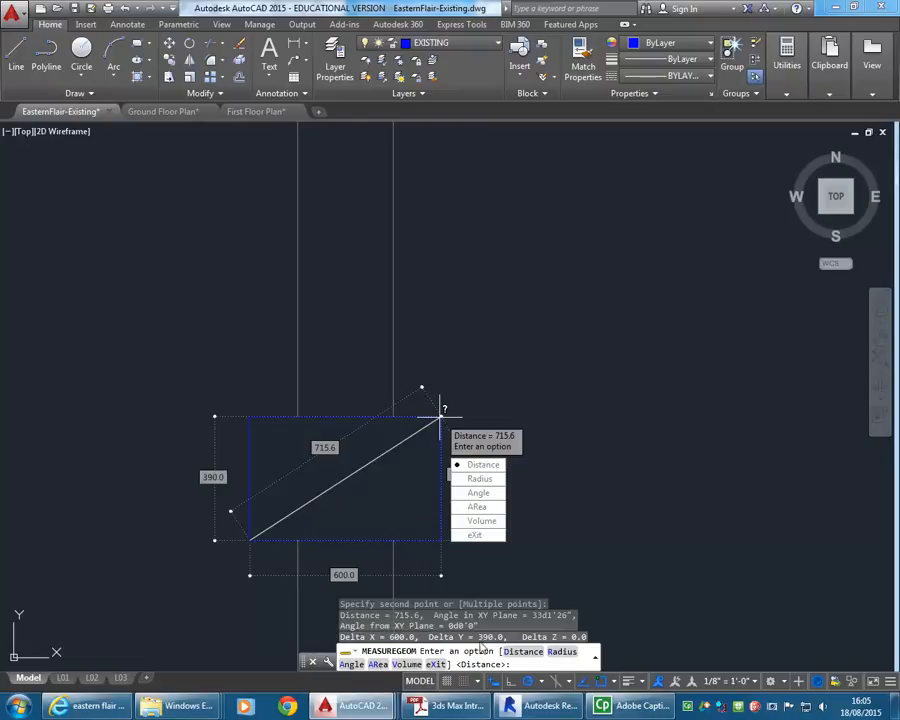
Switch back to Revit and duplicate the column type as 390 x 600mm, with b set to 390 and h to 600
{"action": "left_click", "coordinate": [545, 705]}
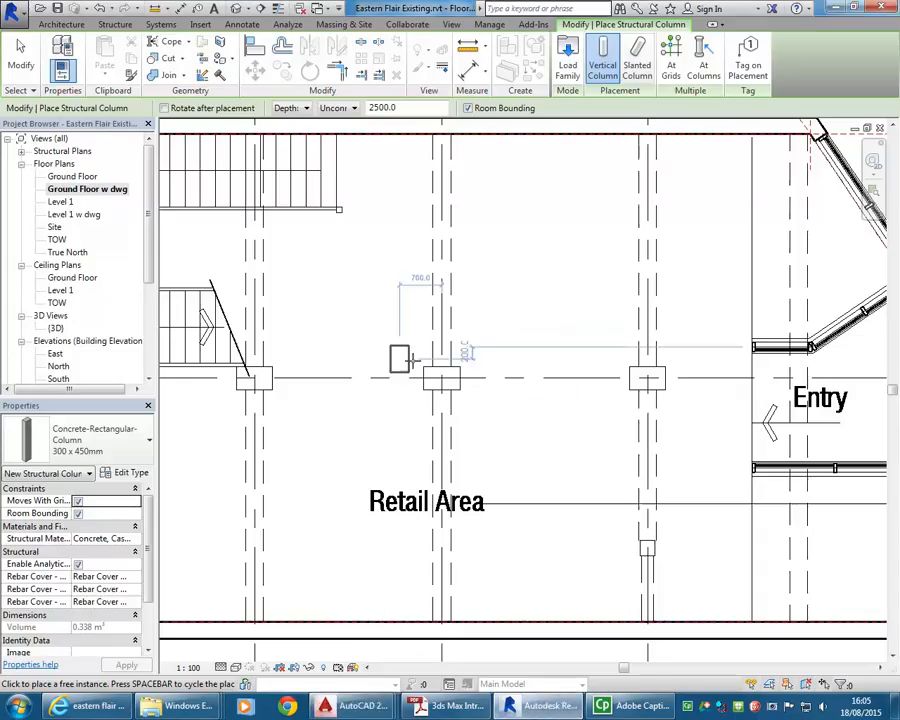
{"action": "left_click", "coordinate": [130, 472]}
{"action": "left_click", "coordinate": [620, 82]}
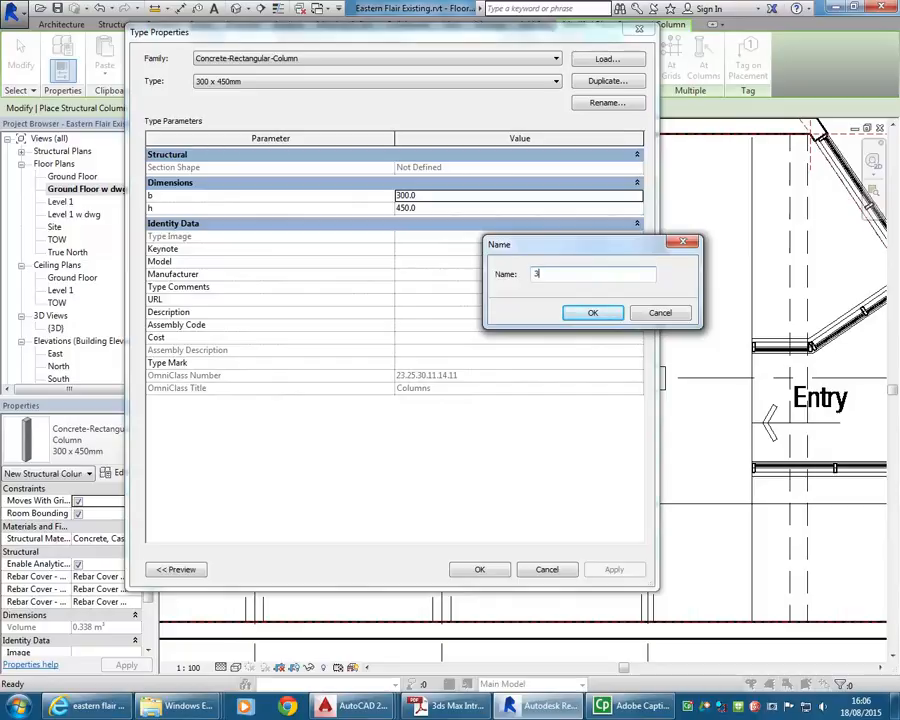
{"action": "type", "text": "390 x 600mm"}
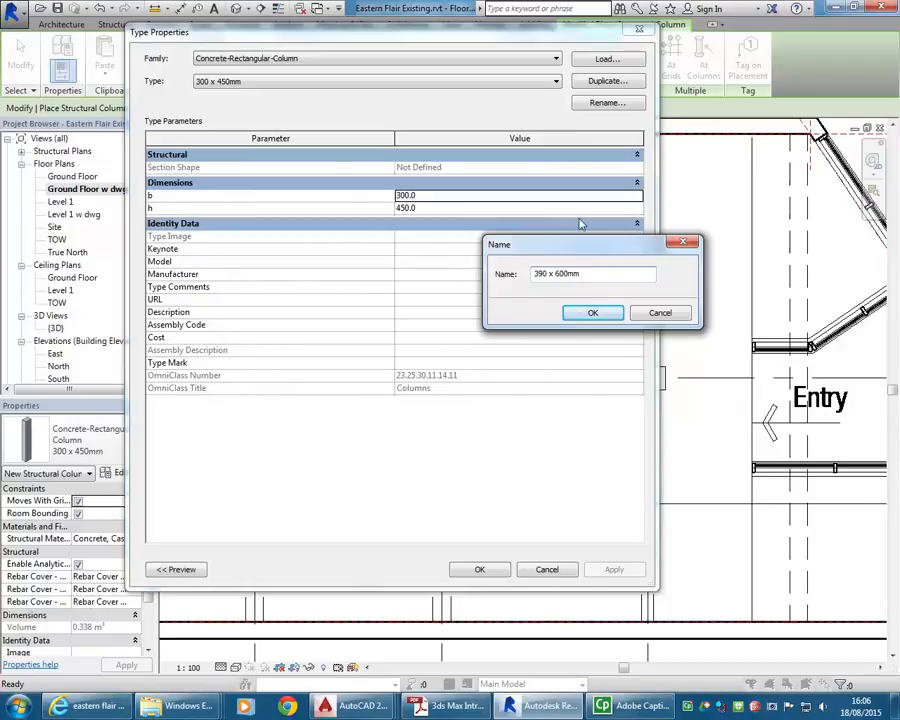
{"action": "left_click", "coordinate": [604, 312]}
{"action": "left_click", "coordinate": [463, 200]}
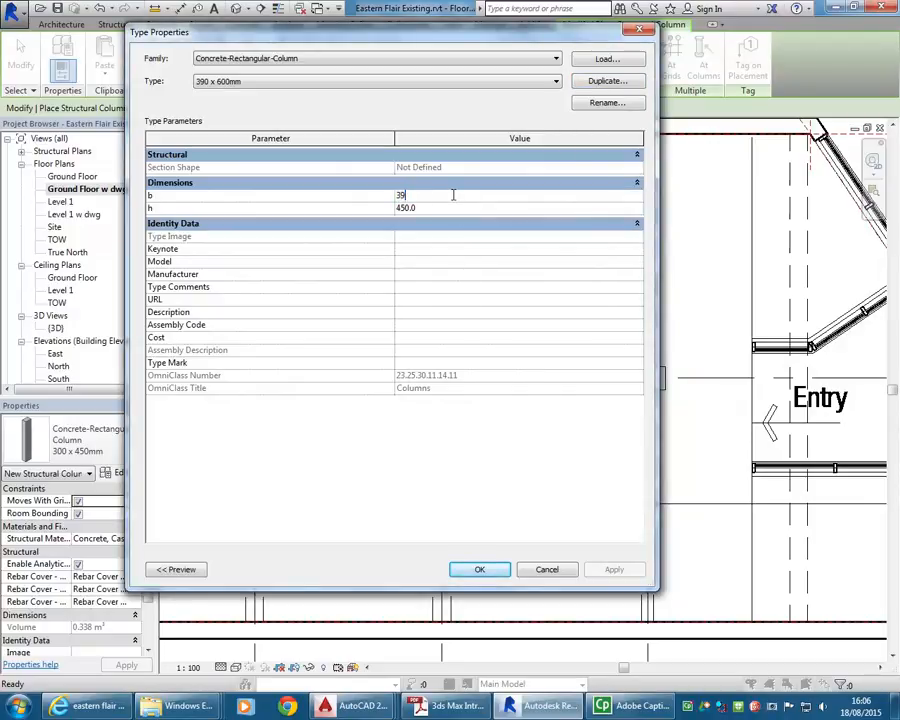
{"action": "left_click", "coordinate": [443, 208]}
{"action": "left_click", "coordinate": [466, 575]}
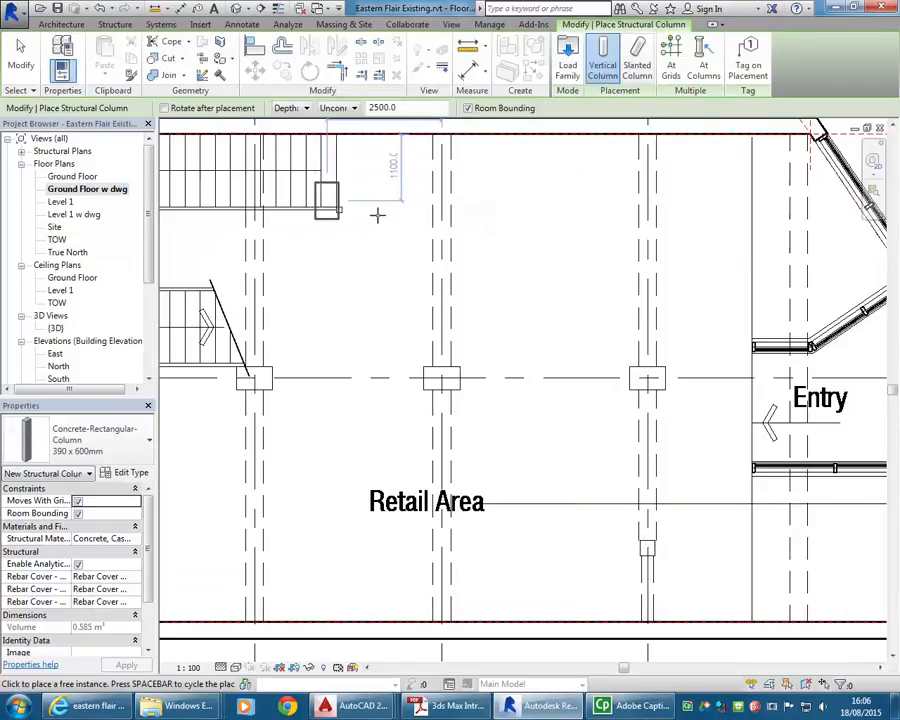
Set the new columns to be placed by Height, up to the TOW level
{"action": "left_click", "coordinate": [290, 133]}
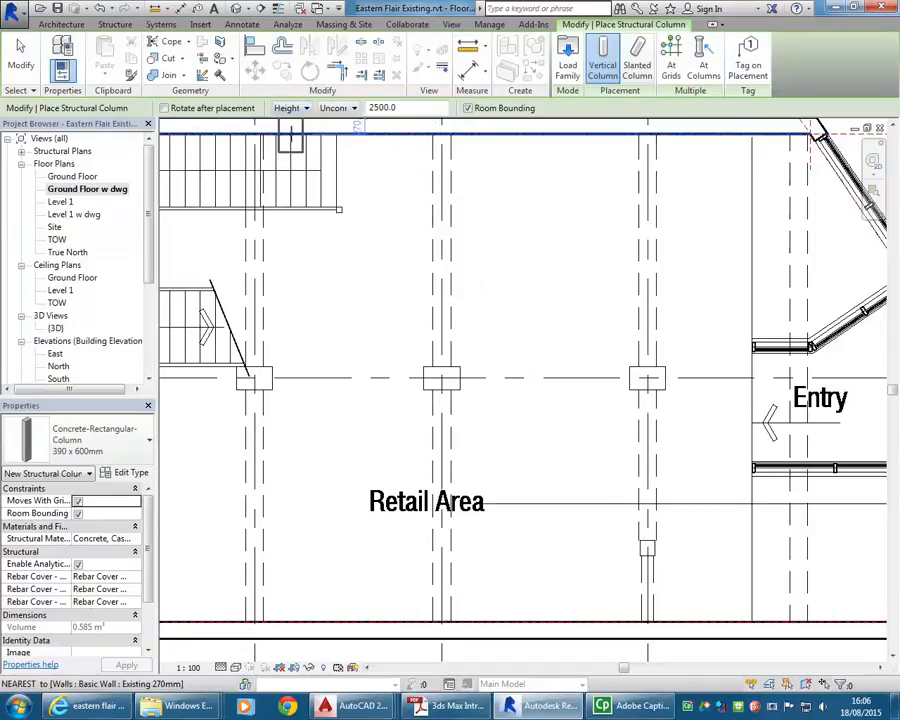
{"action": "left_click", "coordinate": [338, 108]}
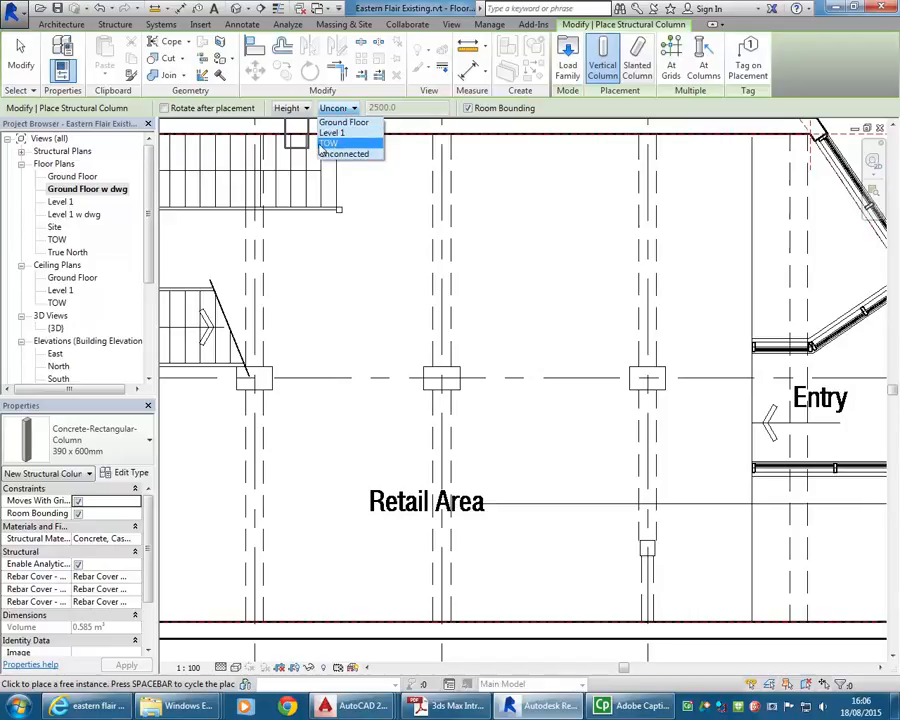
{"action": "left_click", "coordinate": [330, 145]}
{"action": "middle_click_drag", "start_coordinate": [356, 306], "coordinate": [450, 334]}
{"action": "scroll", "coordinate": [450, 334], "scroll_direction": "up", "scroll_amount": 2}
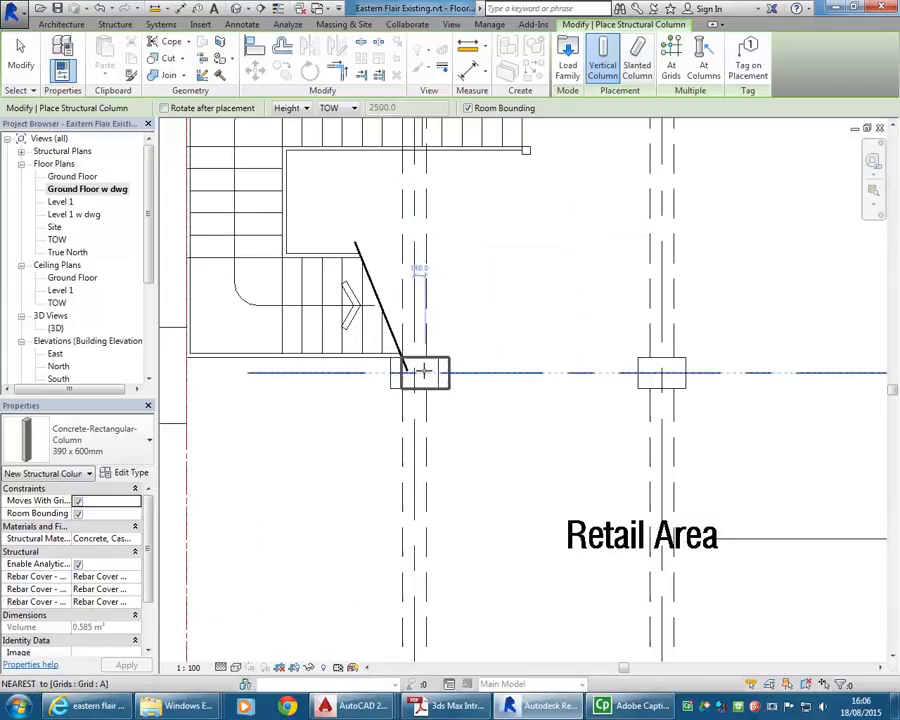
{"action": "left_click", "coordinate": [414, 373]}
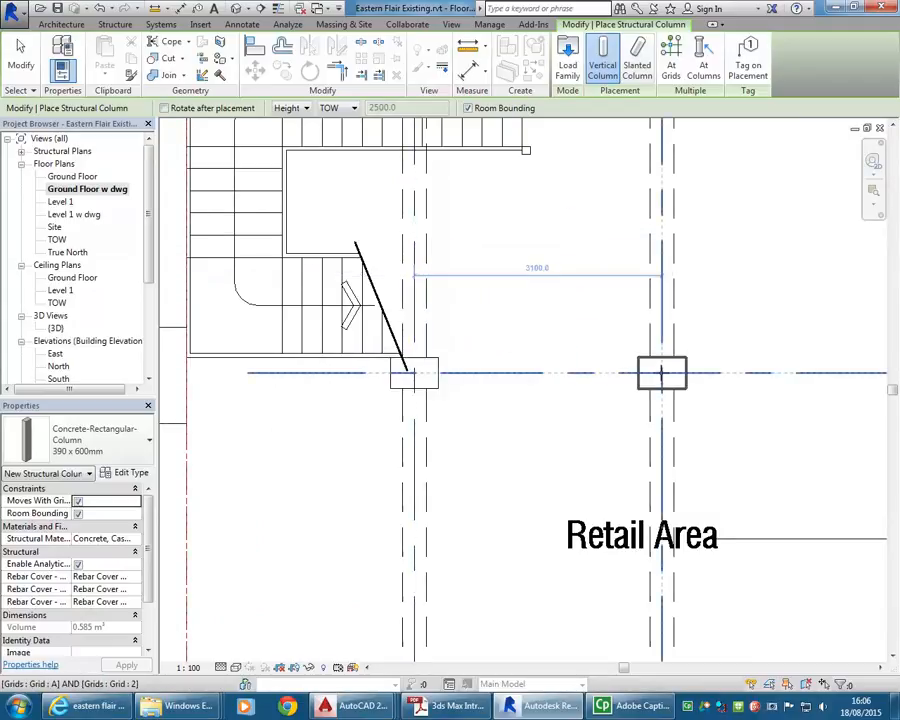
{"action": "left_click", "coordinate": [661, 373]}
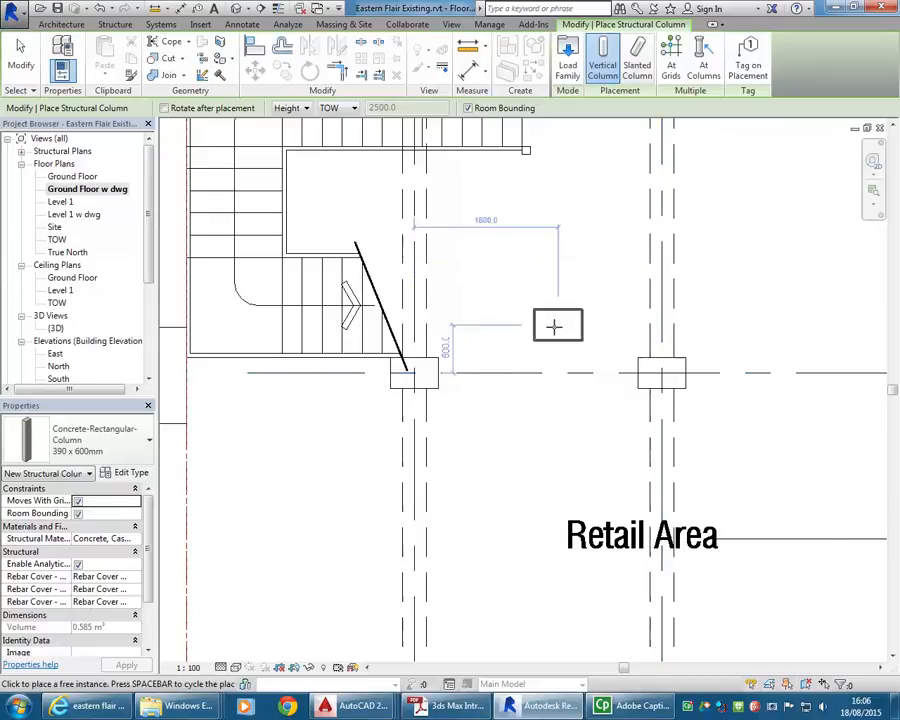
{"action": "scroll", "coordinate": [420, 340], "scroll_direction": "down", "scroll_amount": 3}
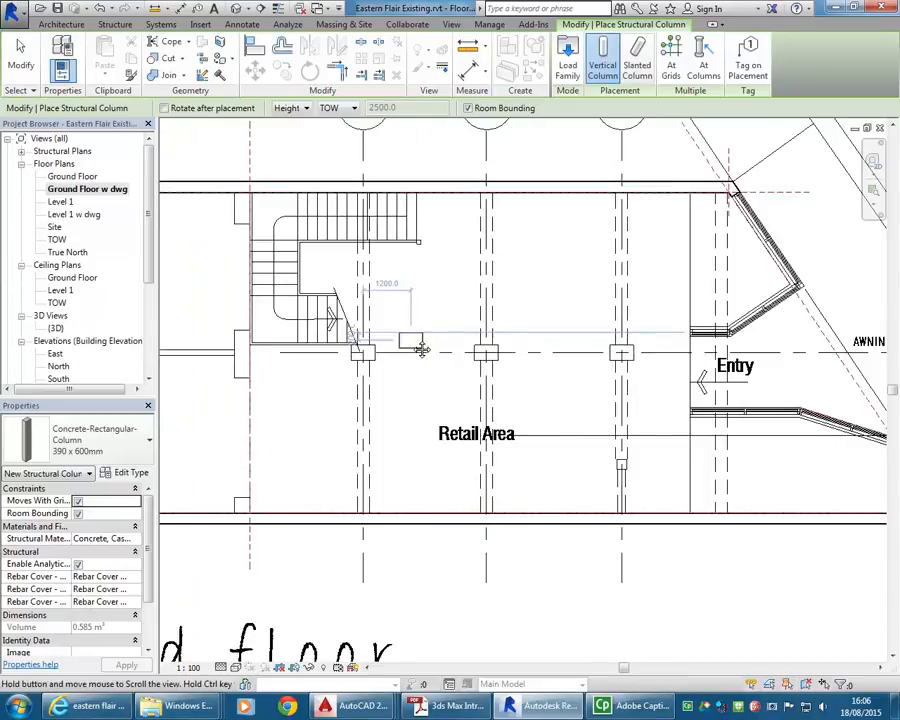
Place 390 x 600mm concrete columns at the intersections of grid A with grids 1, 2 and 3
{"action": "left_click", "coordinate": [671, 52]}
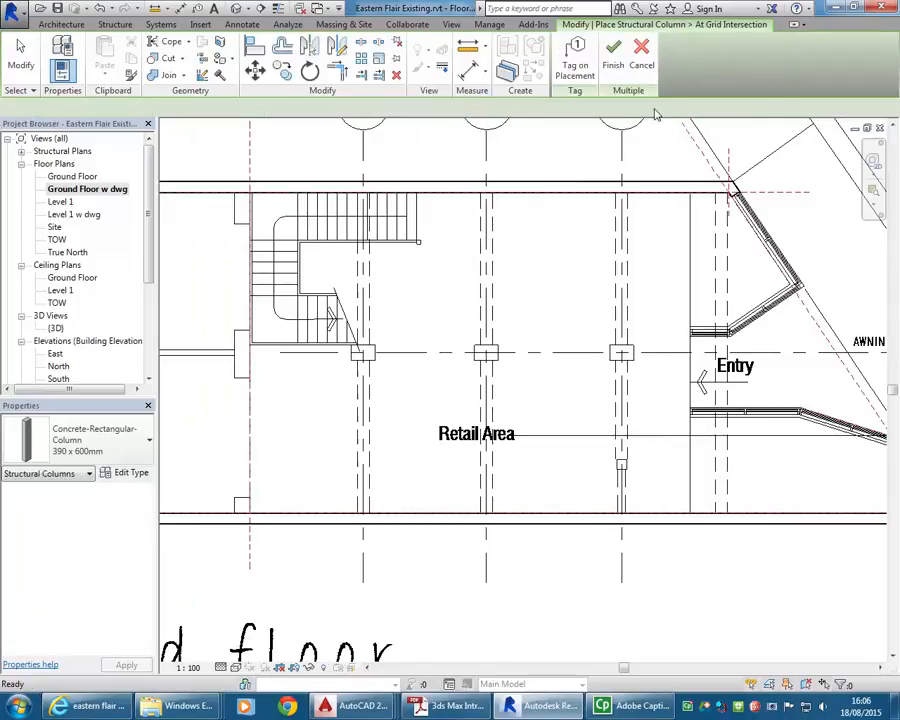
{"action": "scroll", "coordinate": [560, 372], "scroll_direction": "down", "scroll_amount": 3}
{"action": "middle_click_drag", "start_coordinate": [569, 231], "coordinate": [463, 229]}
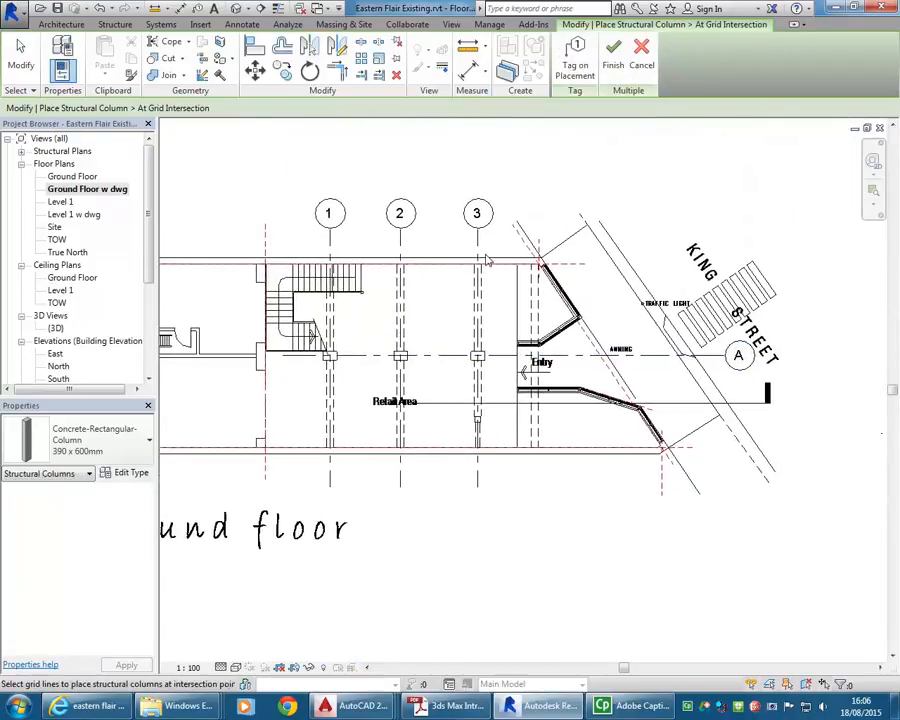
{"action": "left_click_drag", "start_coordinate": [258, 148], "coordinate": [797, 568]}
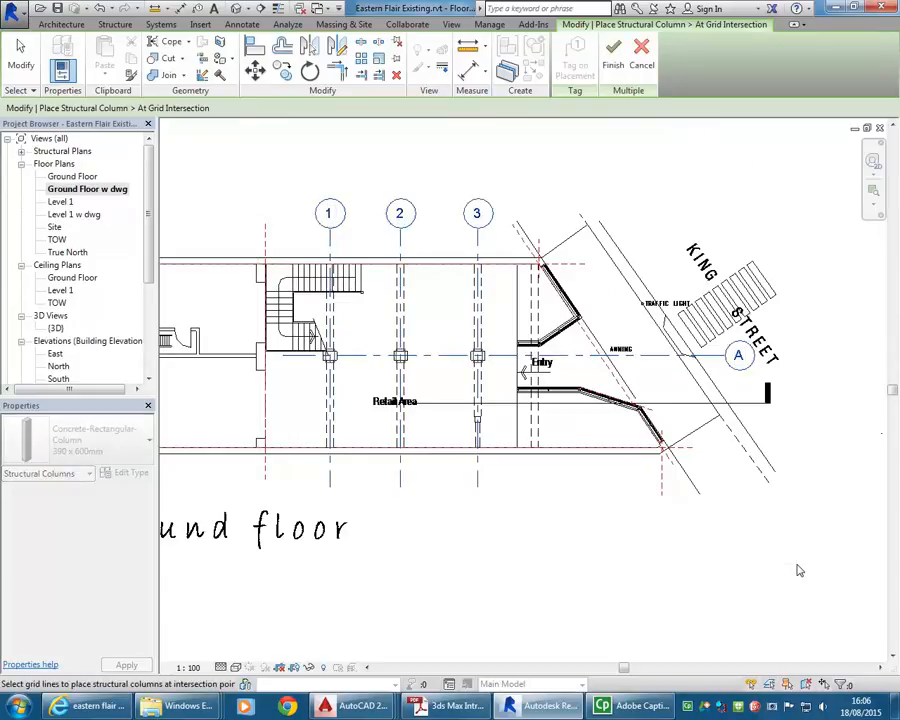
{"action": "scroll", "coordinate": [365, 356], "scroll_direction": "up", "scroll_amount": 4}
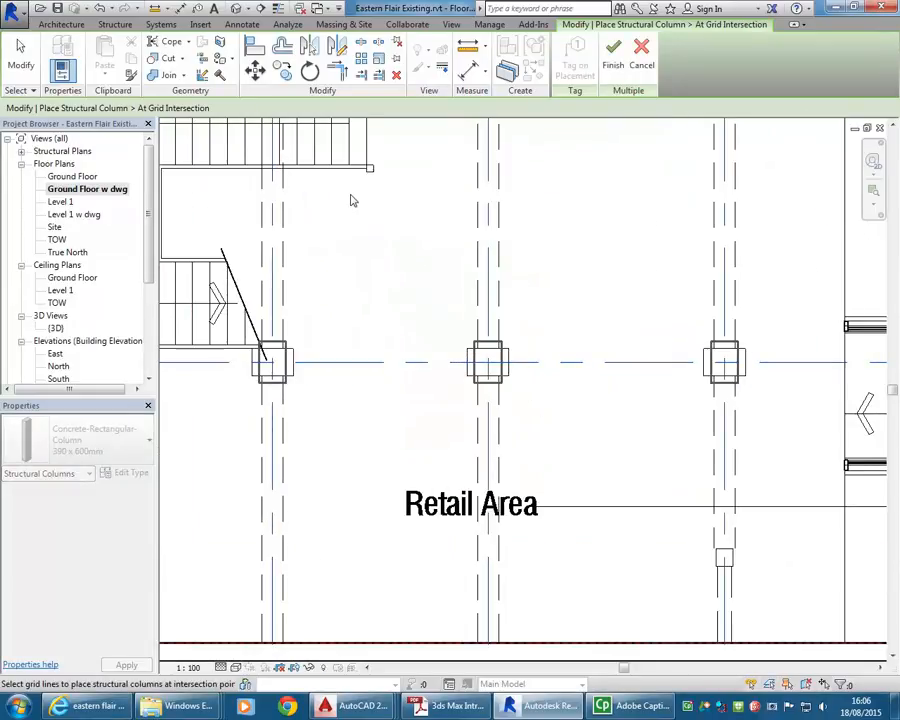
{"action": "left_click", "coordinate": [615, 62]}
{"action": "scroll", "coordinate": [372, 315], "scroll_direction": "down", "scroll_amount": 3}
{"action": "key", "text": "Escape"}
{"action": "key", "text": "Escape"}
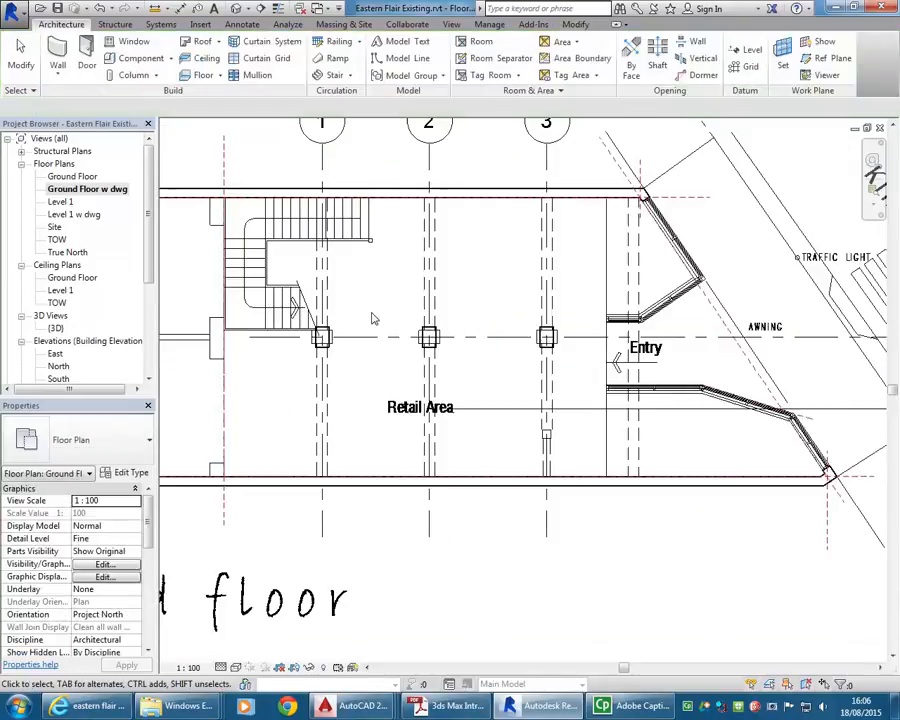
Rotate the three concrete columns on grid A by 90° to match the column outlines in the linked drawing
{"action": "scroll", "coordinate": [405, 365], "scroll_direction": "up", "scroll_amount": 2}
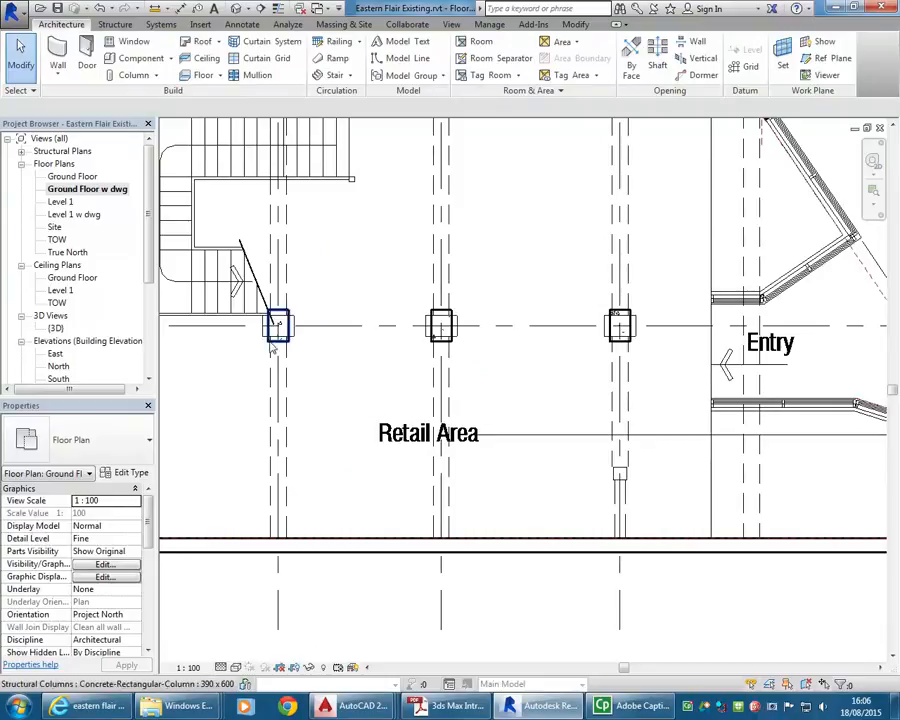
{"action": "left_click", "coordinate": [277, 324]}
{"action": "left_click", "coordinate": [441, 330], "text": "ctrl"}
{"action": "left_click", "coordinate": [619, 335], "text": "ctrl"}
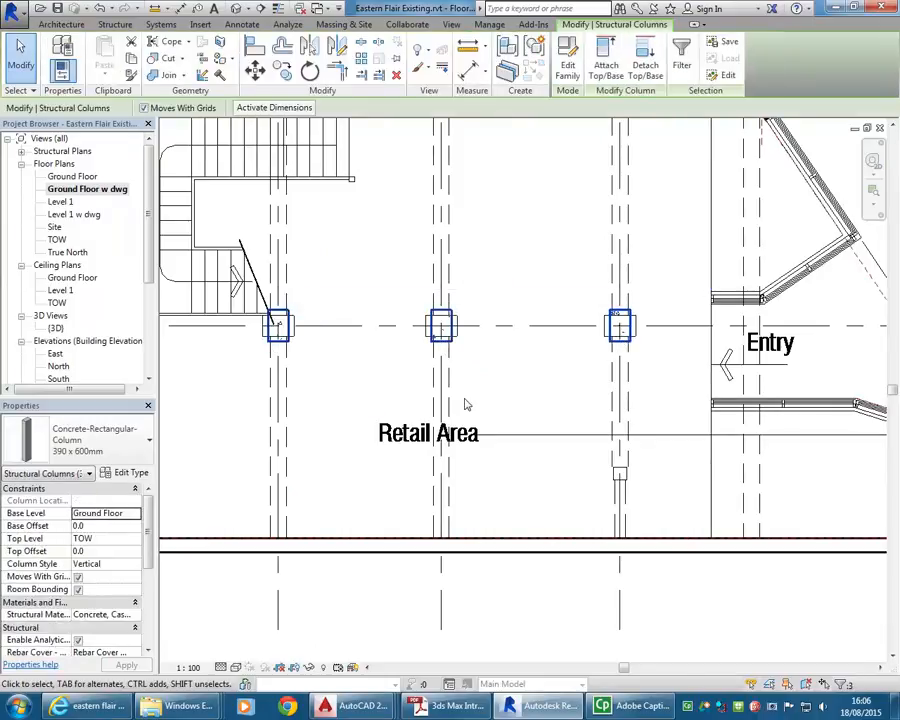
{"action": "left_click", "coordinate": [532, 257]}
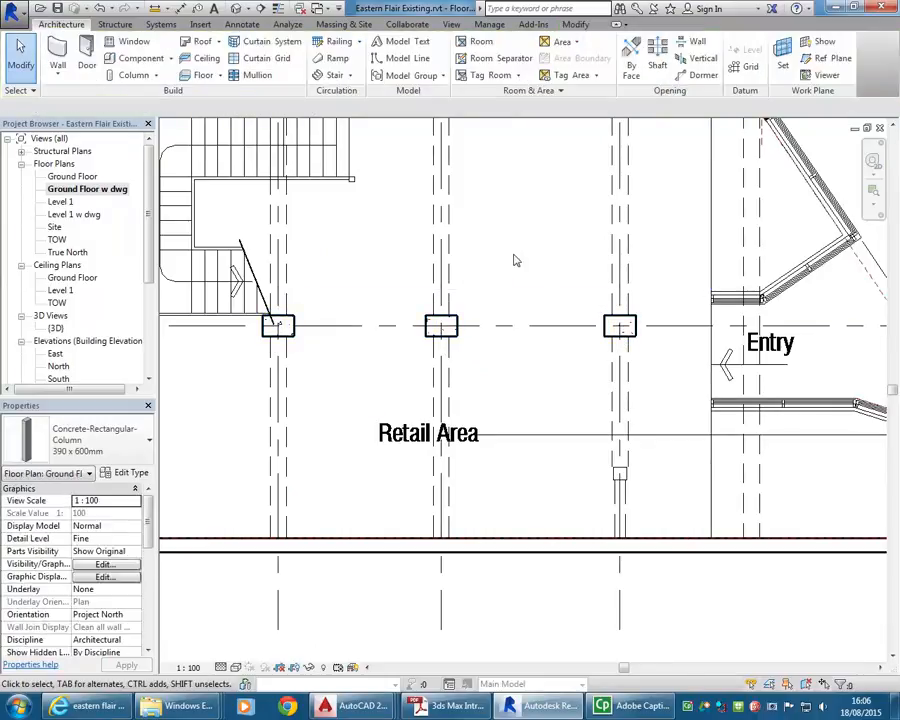
Check the placed columns in the 3D view, and return to the Ground Floor w dwg plan
{"action": "scroll", "coordinate": [503, 308], "scroll_direction": "down", "scroll_amount": 2}
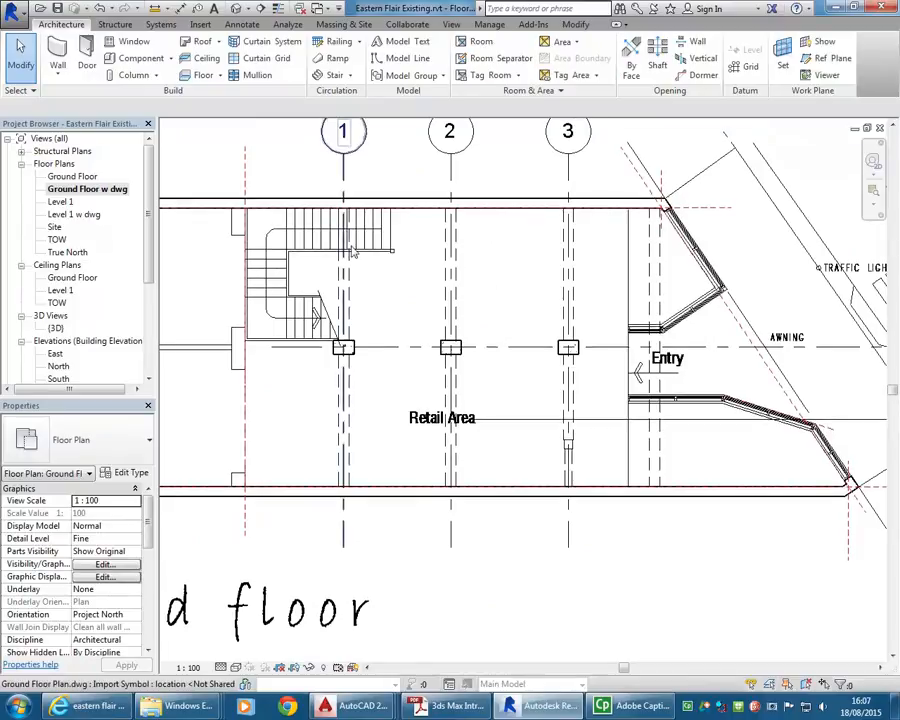
{"action": "middle_click_drag", "start_coordinate": [323, 251], "coordinate": [405, 275]}
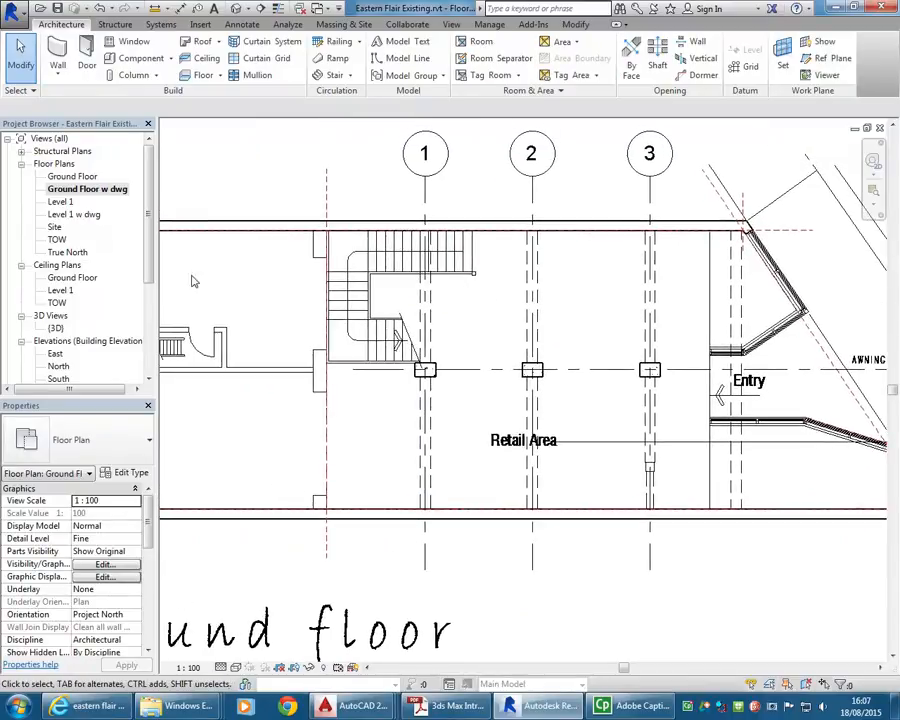
{"action": "left_click", "coordinate": [240, 9]}
{"action": "middle_click_drag", "start_coordinate": [252, 390], "coordinate": [85, 240], "text": "shift"}
{"action": "double_click", "coordinate": [85, 189]}
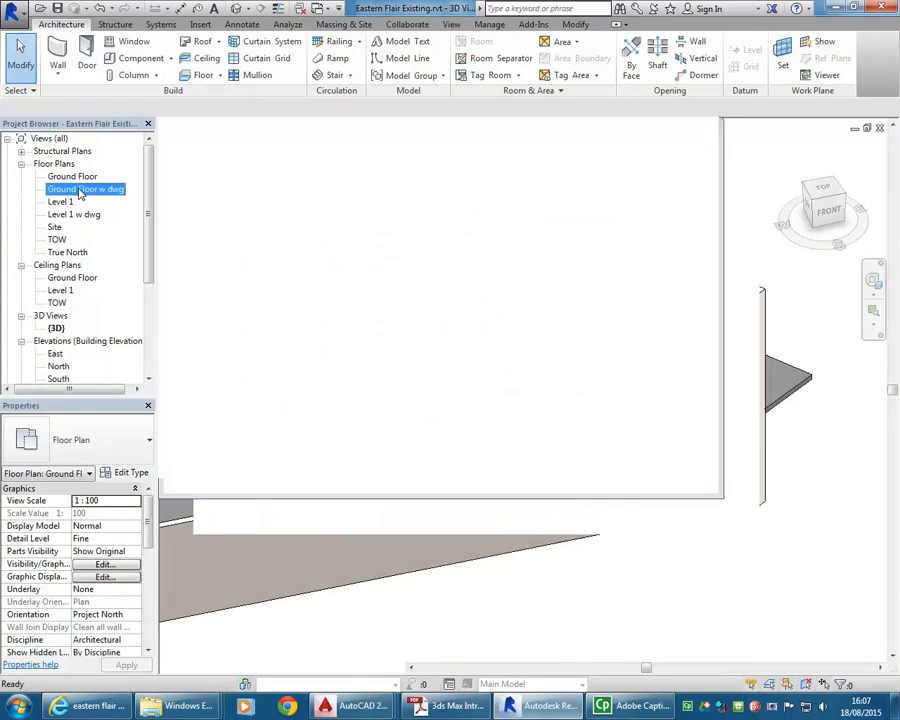
Measure the width of the pier outline that meets the upper wall beside the stair
{"action": "scroll", "coordinate": [388, 432], "scroll_direction": "up", "scroll_amount": 2}
{"action": "scroll", "coordinate": [394, 404], "scroll_direction": "down", "scroll_amount": 1}
{"action": "middle_click_drag", "start_coordinate": [343, 321], "coordinate": [375, 321]}
{"action": "middle_click_drag", "start_coordinate": [295, 374], "coordinate": [356, 368]}
{"action": "scroll", "coordinate": [301, 283], "scroll_direction": "up", "scroll_amount": 1}
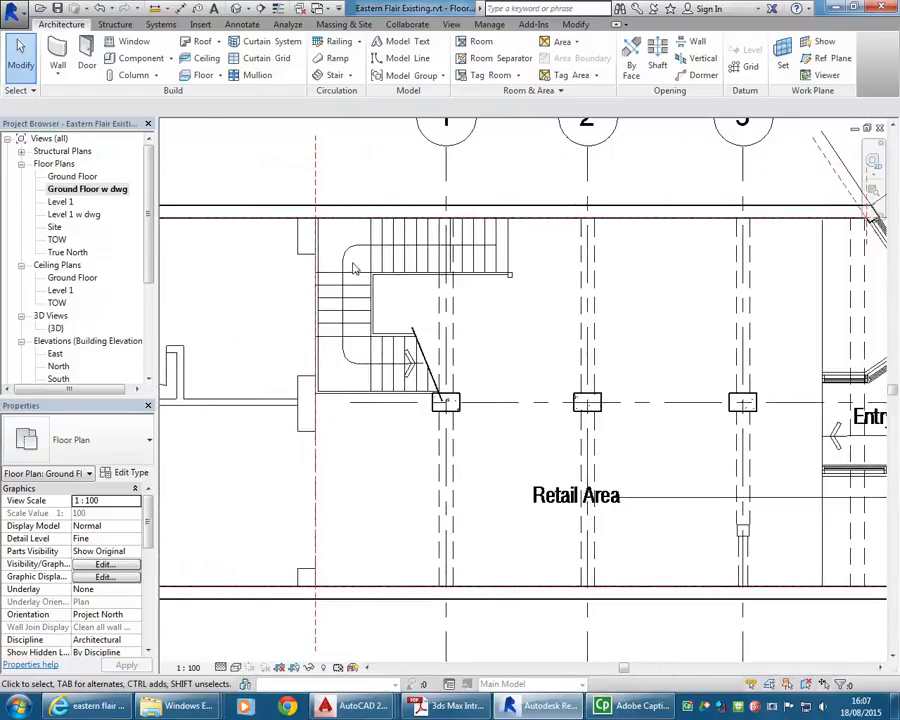
{"action": "scroll", "coordinate": [290, 228], "scroll_direction": "up", "scroll_amount": 4}
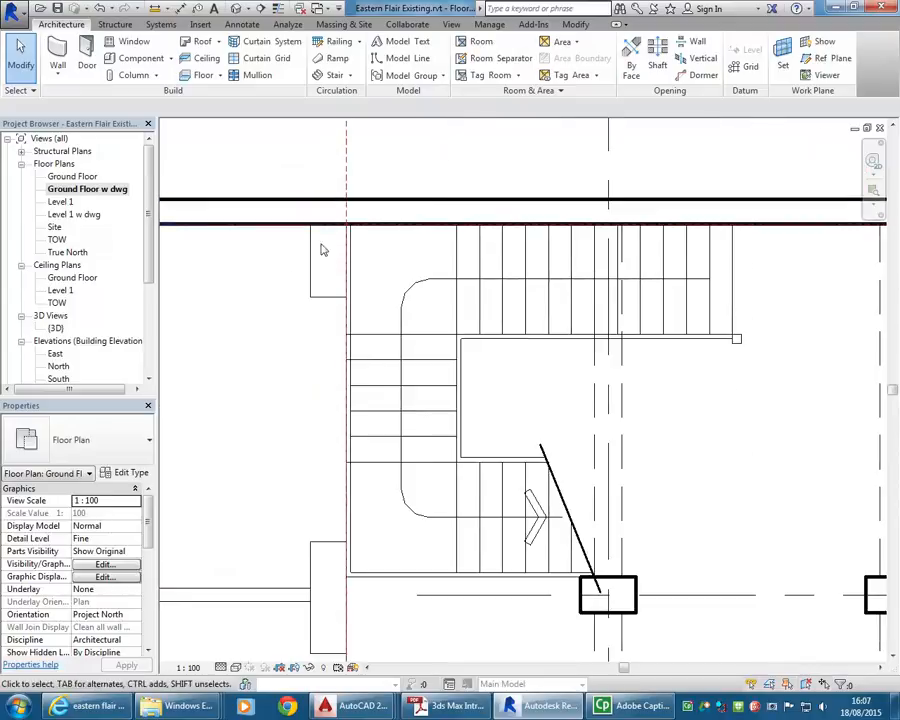
{"action": "left_click", "coordinate": [113, 8]}
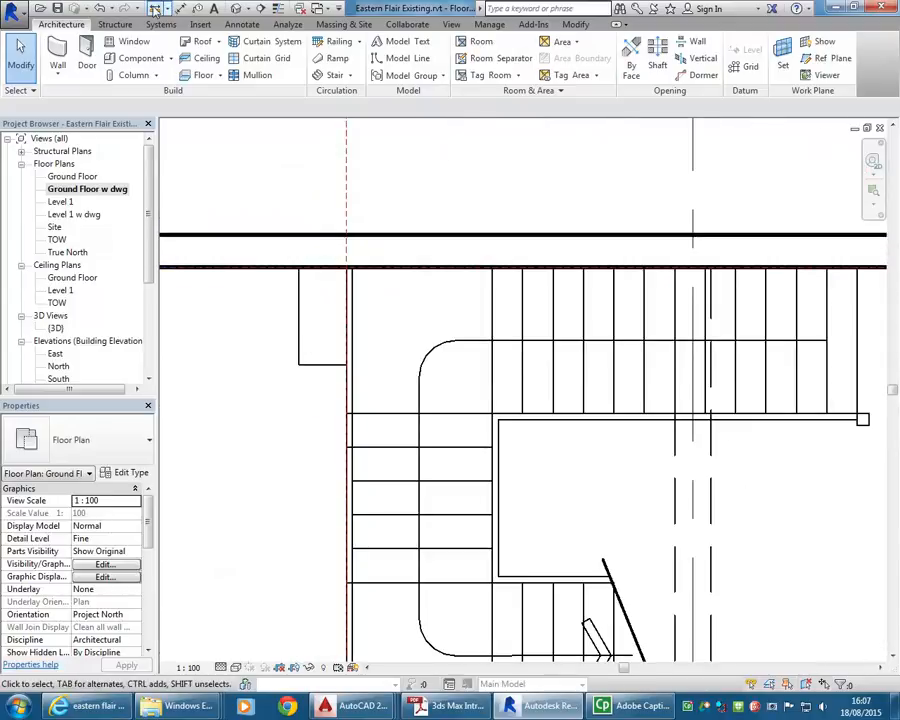
{"action": "left_click", "coordinate": [346, 364]}
{"action": "right_click", "coordinate": [278, 190]}
{"action": "left_click", "coordinate": [312, 202]}
{"action": "scroll", "coordinate": [294, 241], "scroll_direction": "up", "scroll_amount": 1}
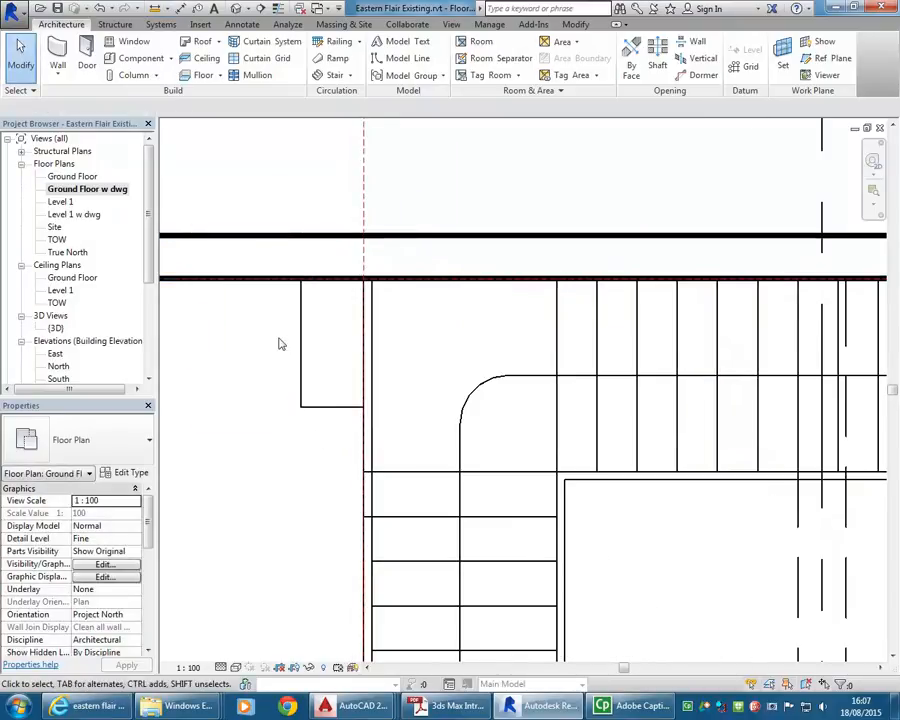
Start a wall using the Existing 270mm type and duplicate that type as Existing 390mm
{"action": "scroll", "coordinate": [268, 200], "scroll_direction": "down", "scroll_amount": 2}
{"action": "middle_click_drag", "start_coordinate": [268, 200], "coordinate": [279, 148]}
{"action": "middle_click_drag", "start_coordinate": [277, 127], "coordinate": [269, 221]}
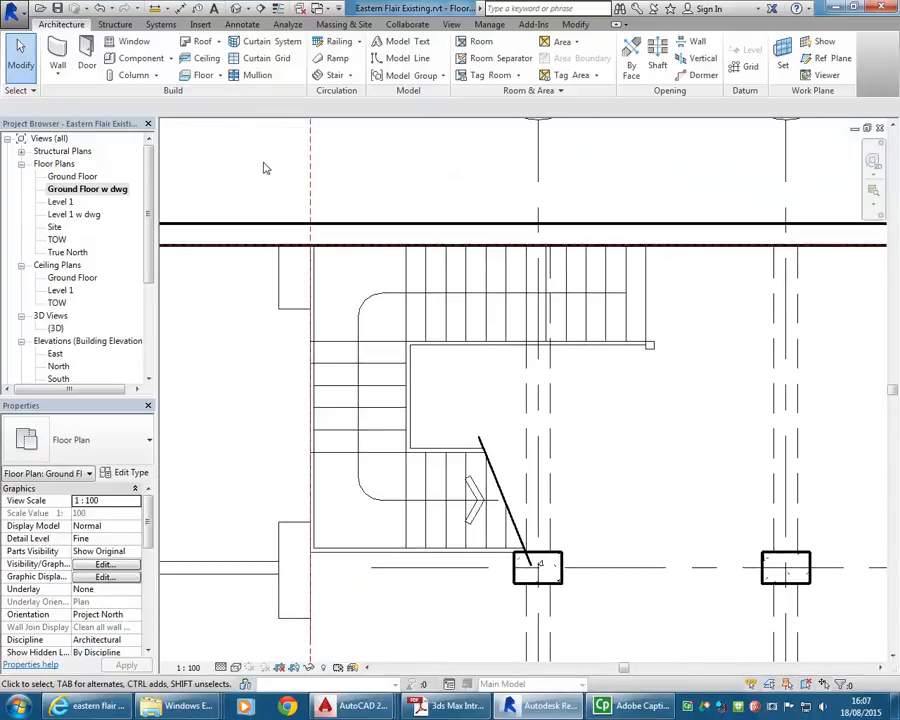
{"action": "scroll", "coordinate": [276, 141], "scroll_direction": "up", "scroll_amount": 2}
{"action": "left_click", "coordinate": [57, 50]}
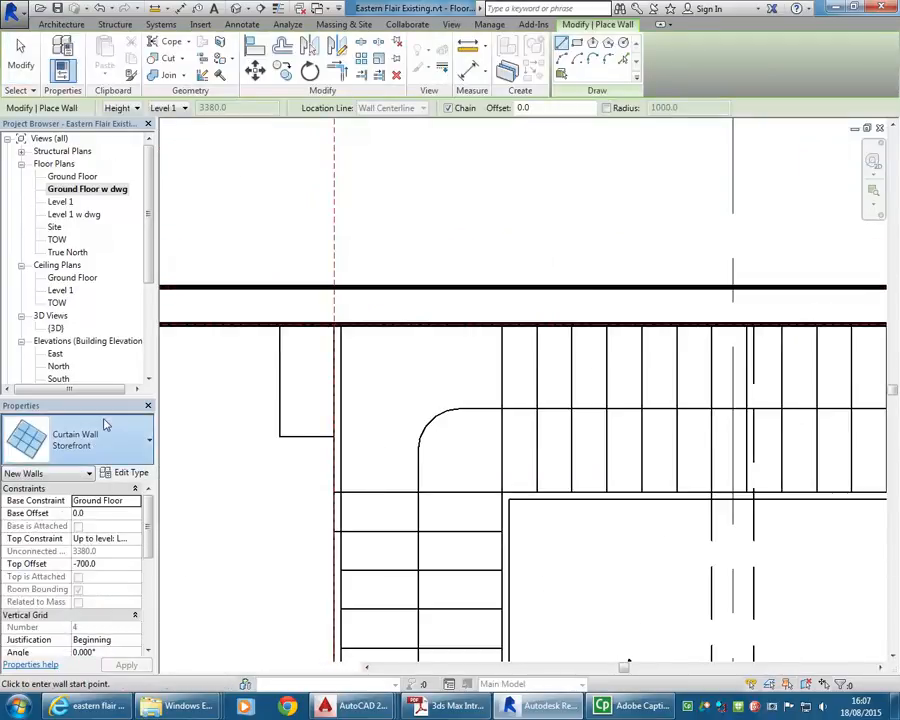
{"action": "left_click", "coordinate": [96, 452]}
{"action": "scroll", "coordinate": [82, 264], "scroll_direction": "up", "scroll_amount": 3}
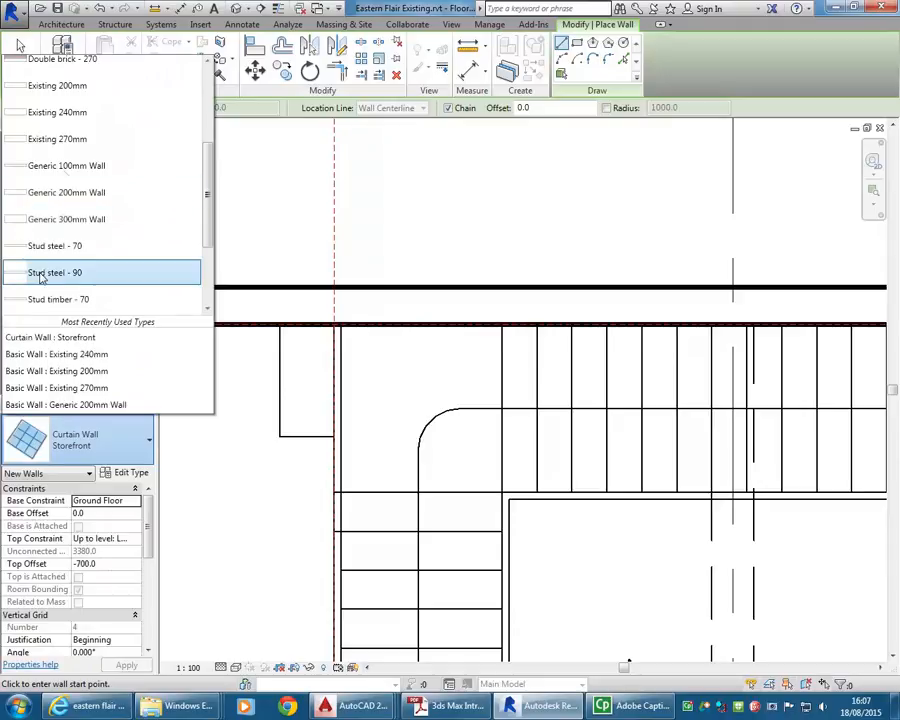
{"action": "scroll", "coordinate": [44, 215], "scroll_direction": "up", "scroll_amount": 2}
{"action": "left_click", "coordinate": [44, 210]}
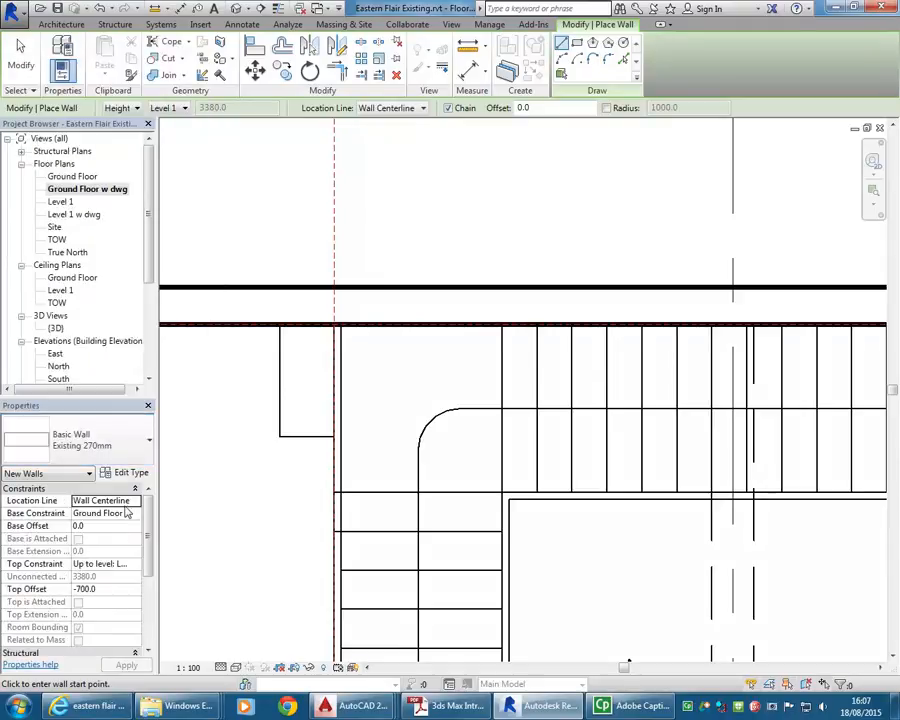
{"action": "left_click", "coordinate": [126, 473]}
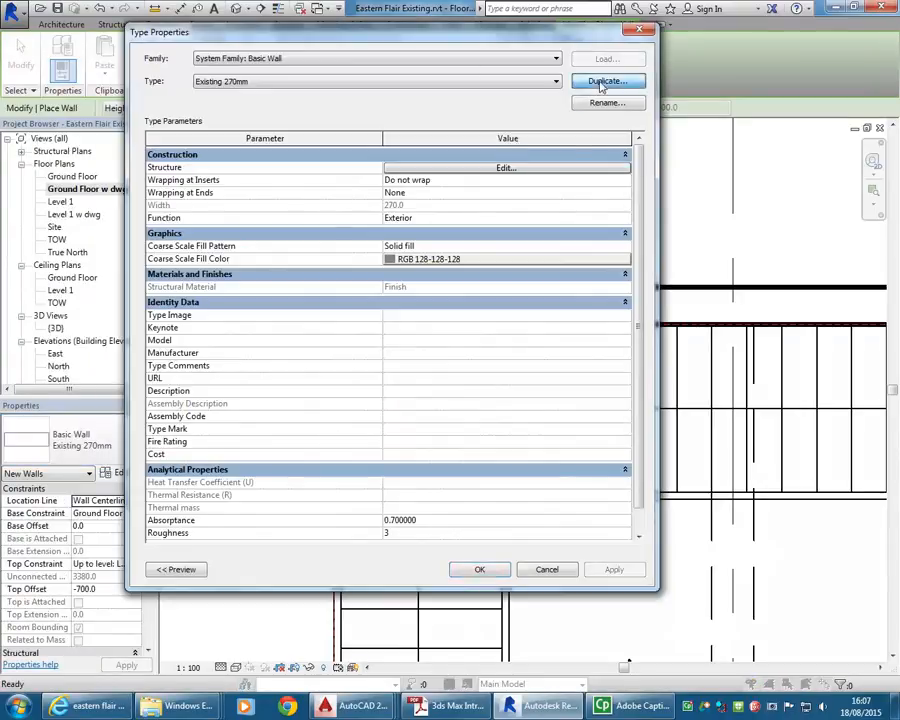
{"action": "left_click", "coordinate": [604, 82]}
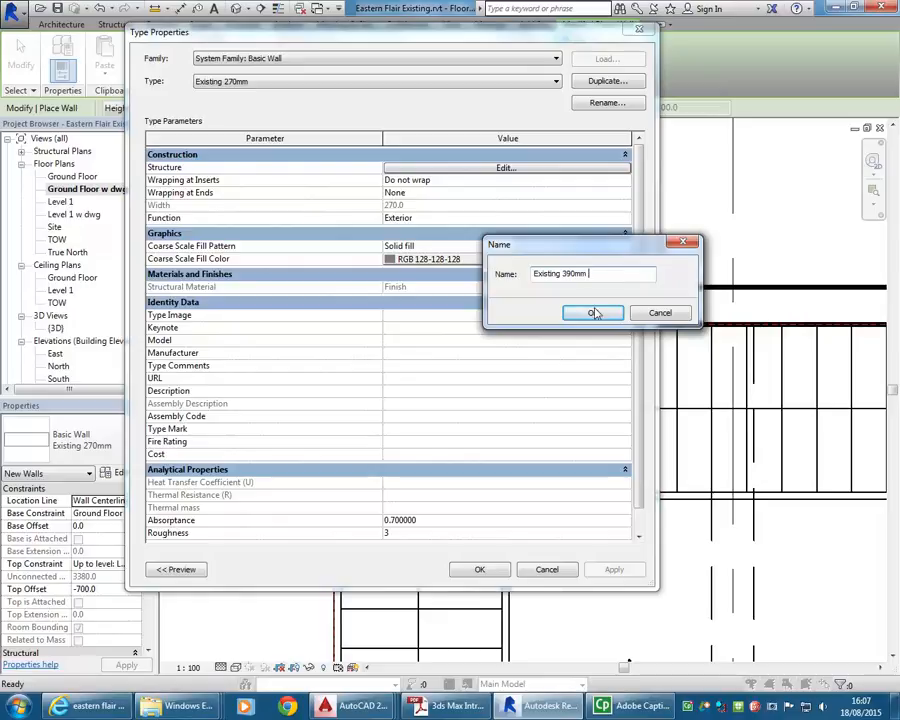
{"action": "left_click", "coordinate": [593, 314]}
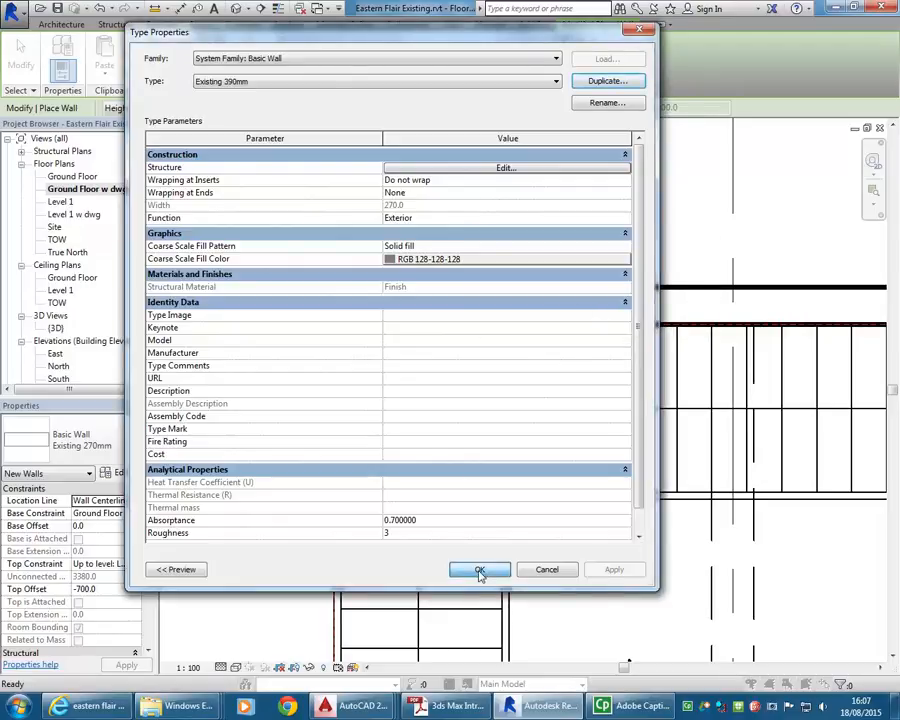
{"action": "left_click", "coordinate": [479, 570]}
Set the new walls' location line to Finish Face: Interior
{"action": "left_click", "coordinate": [400, 108]}
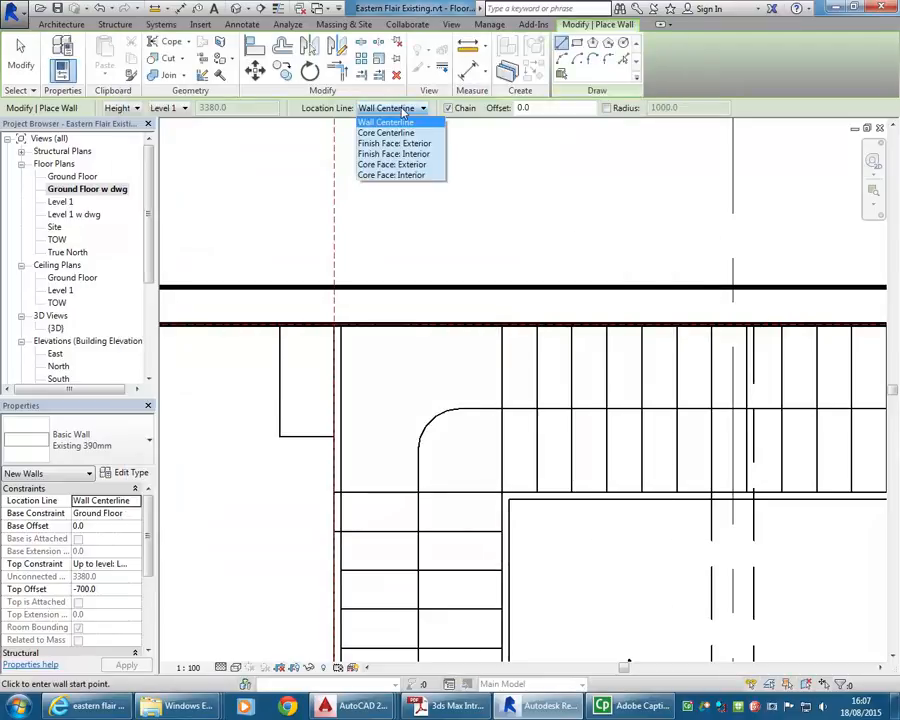
{"action": "left_click", "coordinate": [396, 155]}
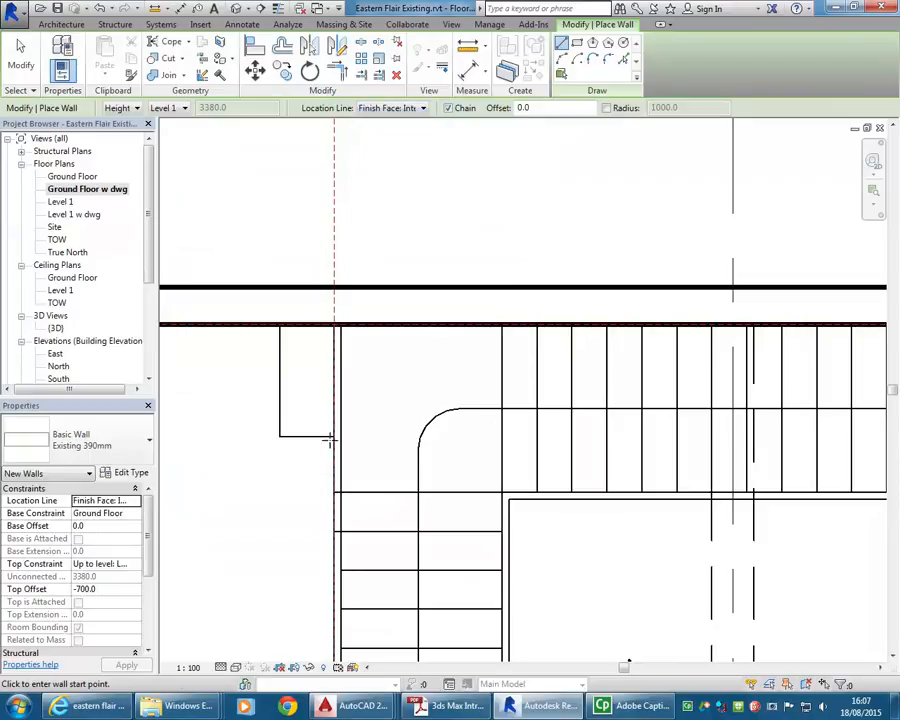
{"action": "left_click", "coordinate": [334, 325]}
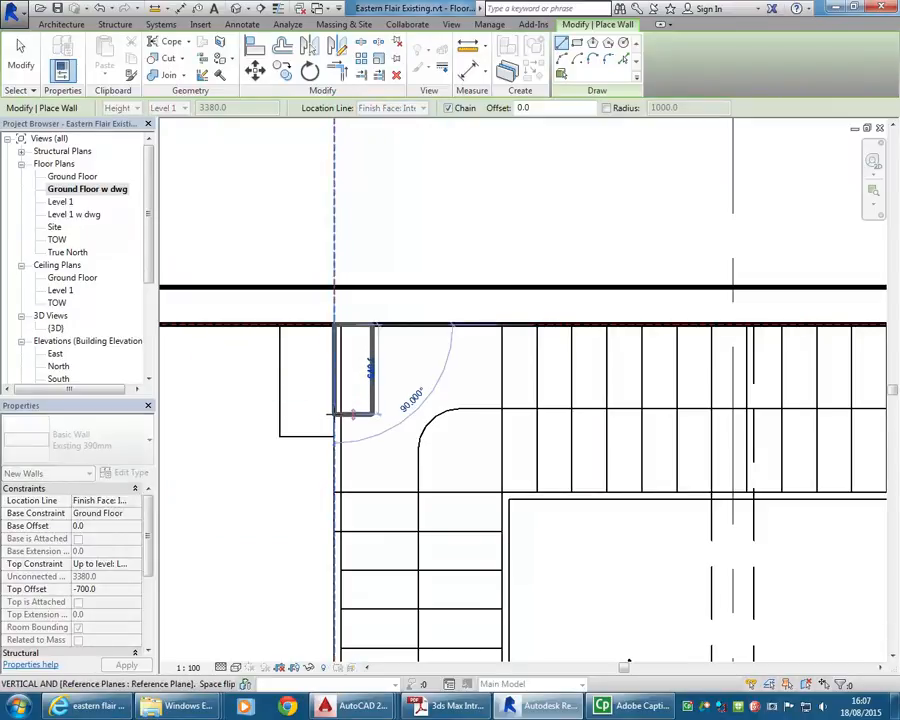
{"action": "key", "text": "Escape"}
Set the structure layer thickness of the Existing 390mm wall type to 390
{"action": "left_click", "coordinate": [135, 475]}
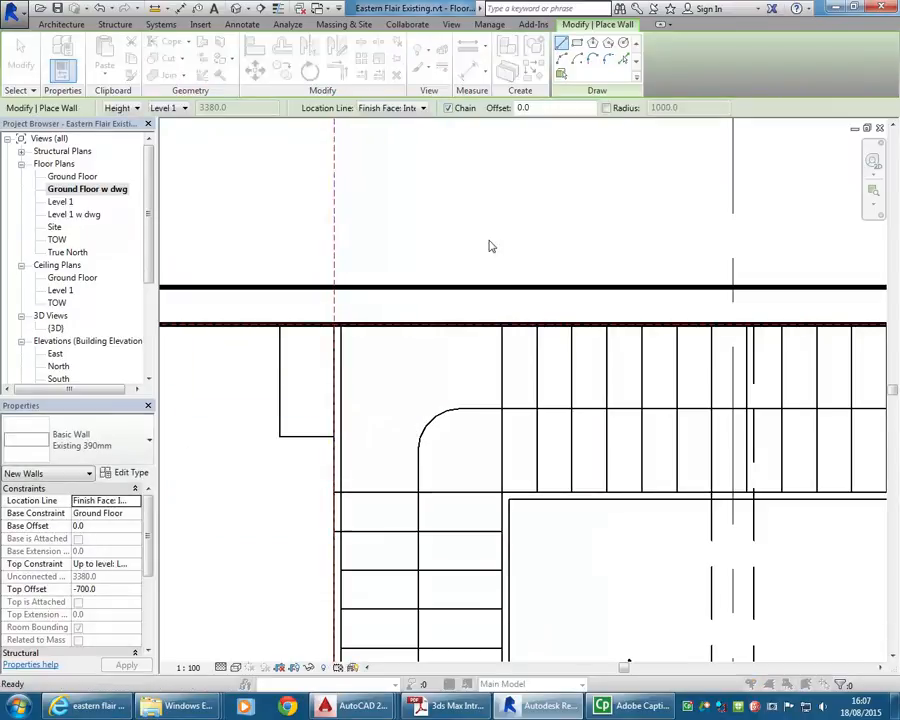
{"action": "left_click", "coordinate": [506, 167]}
{"action": "left_click", "coordinate": [460, 167]}
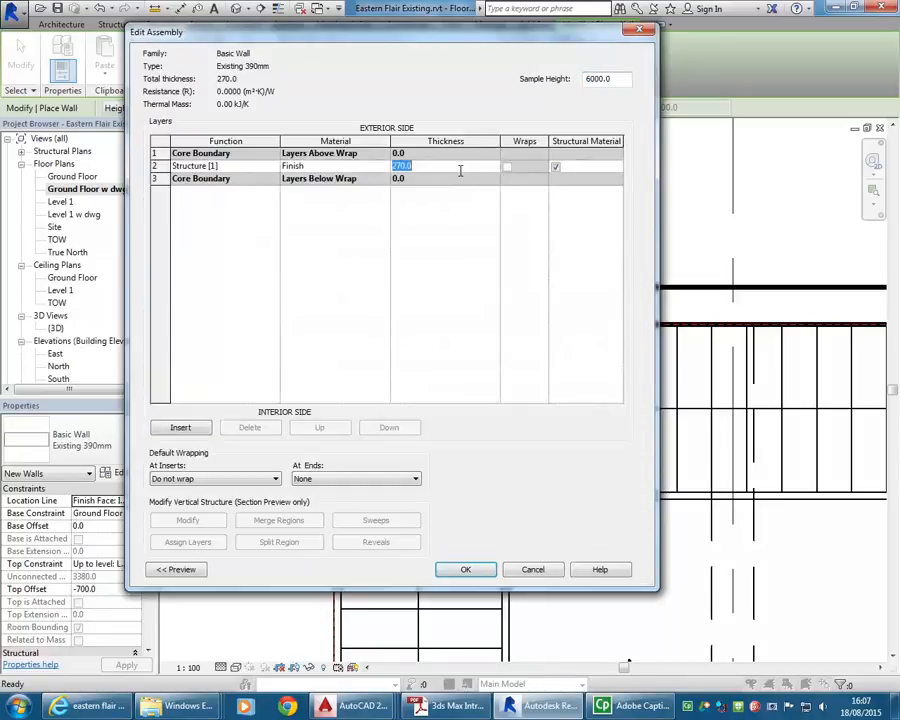
{"action": "left_click", "coordinate": [465, 569]}
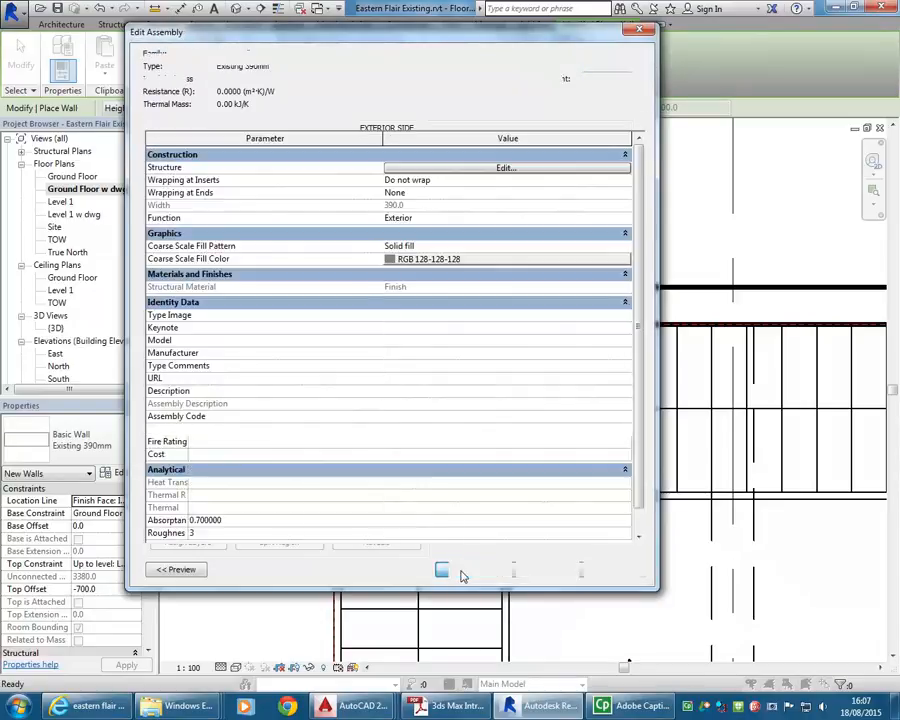
{"action": "left_click", "coordinate": [480, 571]}
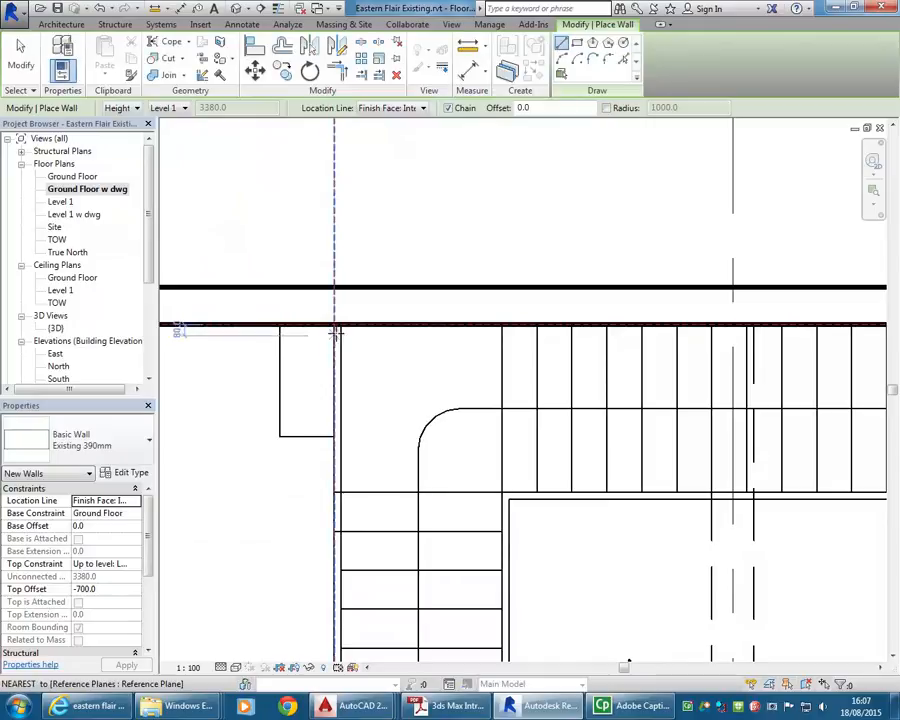
Constrain the new walls up to Level 1 and draw an Existing 390mm wall over the upper pier outline beside the stair
{"action": "left_click", "coordinate": [137, 564]}
{"action": "left_click", "coordinate": [107, 597]}
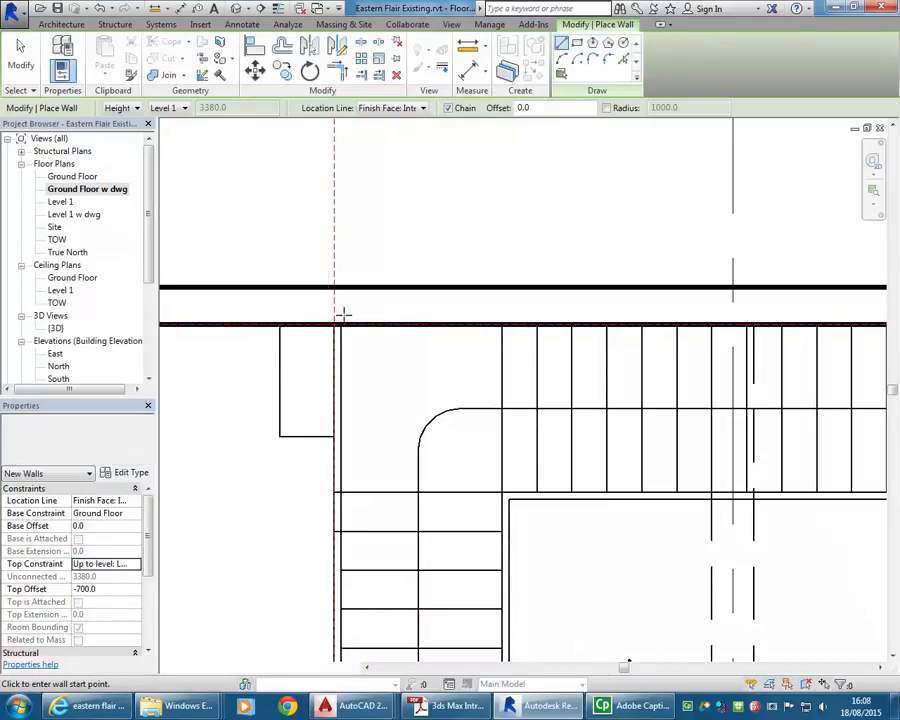
{"action": "left_click", "coordinate": [334, 325]}
{"action": "left_click", "coordinate": [334, 436]}
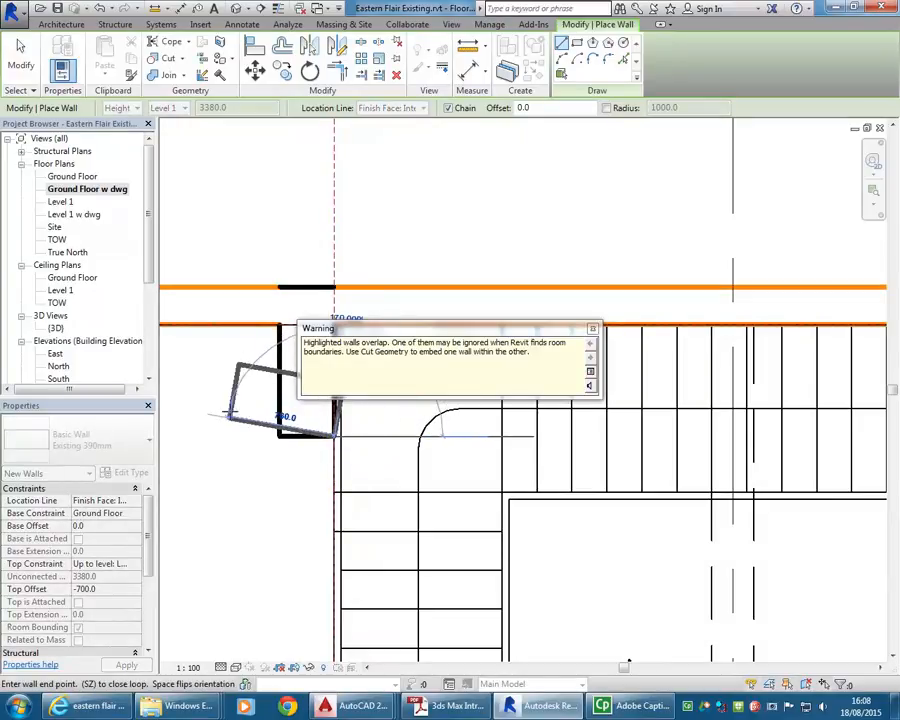
{"action": "right_click", "coordinate": [219, 405]}
{"action": "left_click", "coordinate": [245, 413]}
Draw an Existing 390mm wall about 1210 mm long over the middle pier outline on the vertical reference plane
{"action": "scroll", "coordinate": [287, 376], "scroll_direction": "down", "scroll_amount": 2}
{"action": "middle_click_drag", "start_coordinate": [292, 384], "coordinate": [299, 238]}
{"action": "scroll", "coordinate": [299, 238], "scroll_direction": "up", "scroll_amount": 2}
{"action": "left_click", "coordinate": [341, 401]}
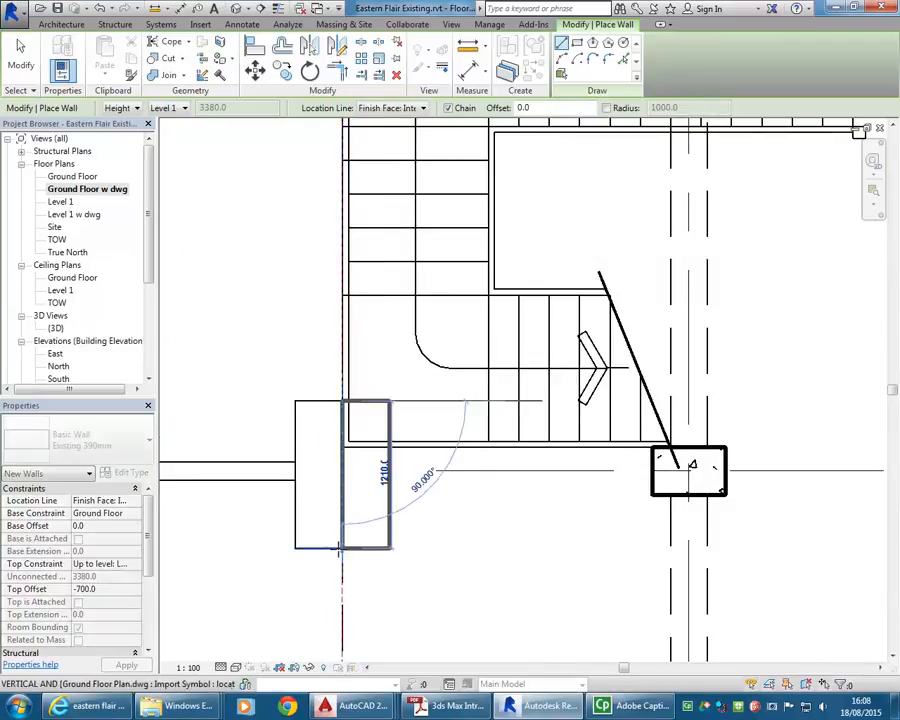
{"action": "right_click", "coordinate": [250, 318]}
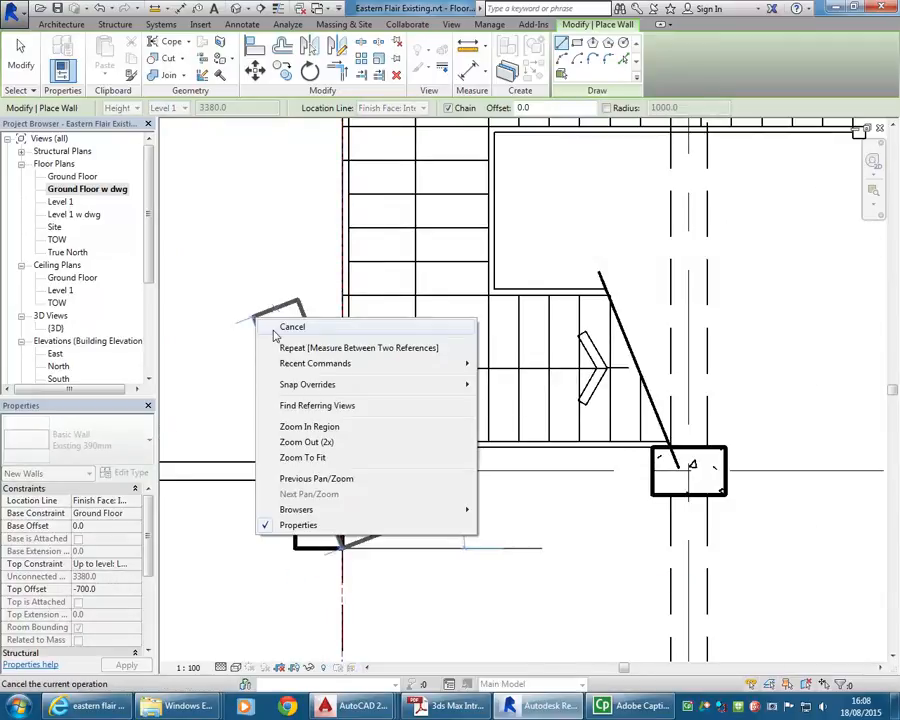
{"action": "left_click", "coordinate": [290, 324]}
Draw a short Existing 390mm wall over the lower pier outline, ending at the lower boundary wall
{"action": "scroll", "coordinate": [297, 404], "scroll_direction": "down", "scroll_amount": 2}
{"action": "scroll", "coordinate": [300, 502], "scroll_direction": "up", "scroll_amount": 2}
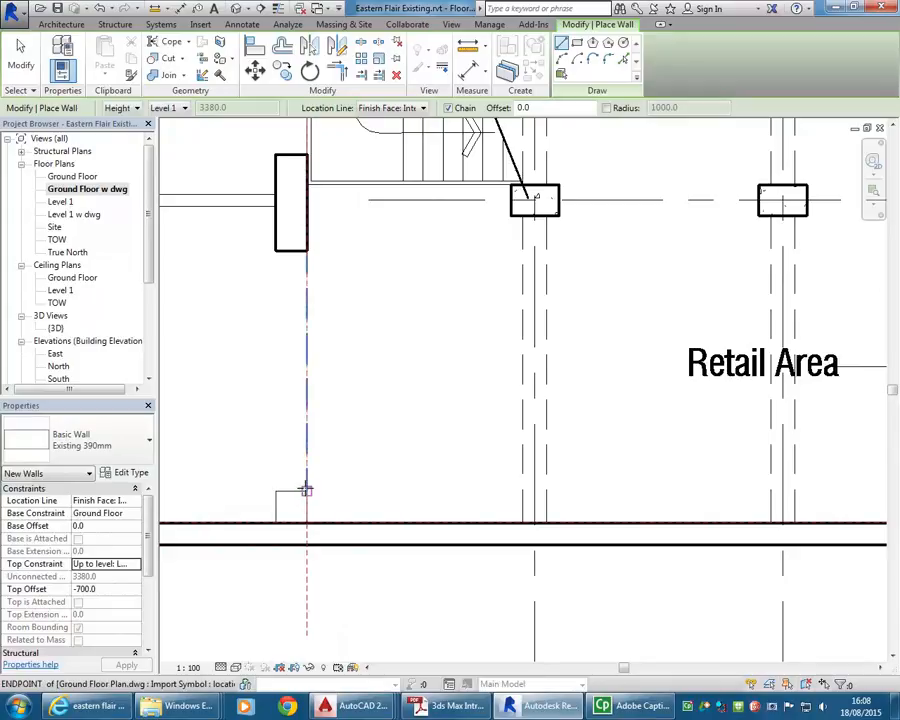
{"action": "left_click", "coordinate": [304, 488]}
{"action": "right_click", "coordinate": [244, 366]}
{"action": "left_click", "coordinate": [280, 376]}
{"action": "scroll", "coordinate": [267, 392], "scroll_direction": "down", "scroll_amount": 3}
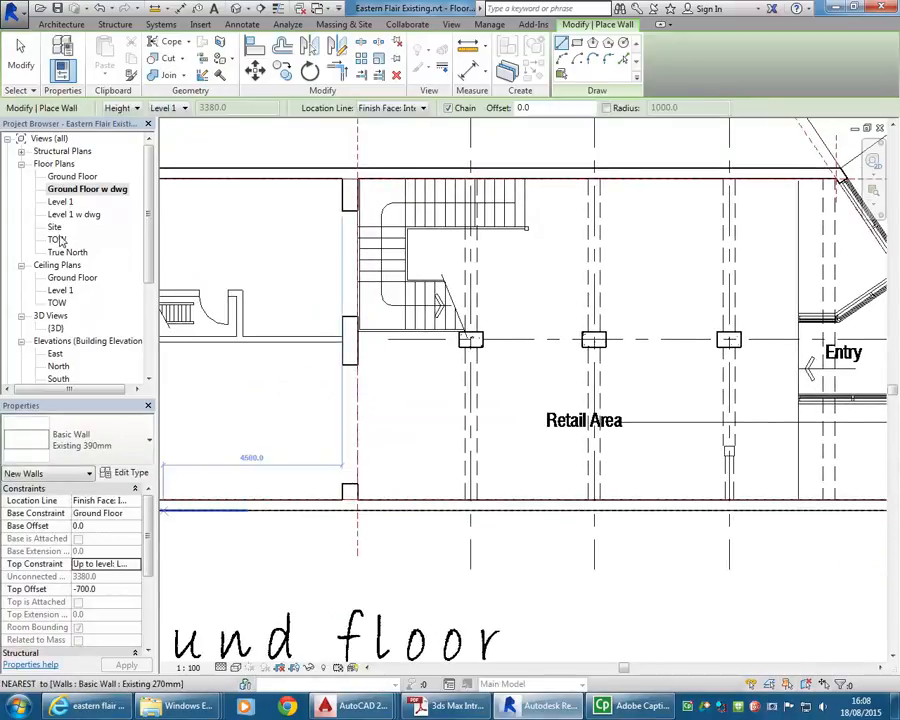
Examine the tops of the new pier walls and the boundary wall junction in the 3D view
{"action": "double_click", "coordinate": [55, 328]}
{"action": "middle_click_drag", "start_coordinate": [276, 200], "coordinate": [454, 404], "text": "shift"}
{"action": "scroll", "coordinate": [432, 404], "scroll_direction": "up", "scroll_amount": 10}
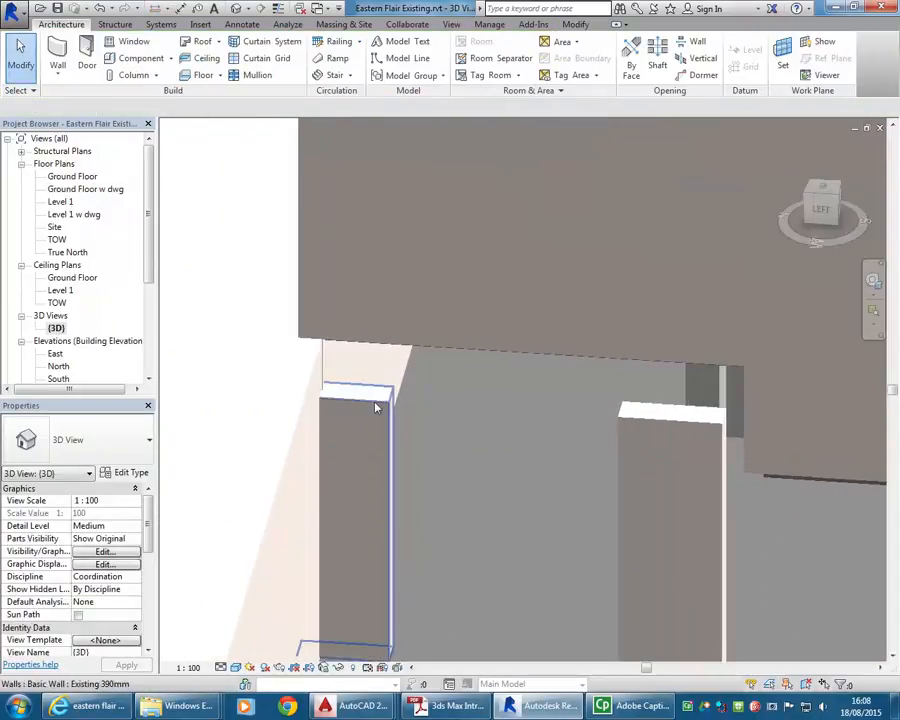
{"action": "middle_click_drag", "start_coordinate": [381, 353], "coordinate": [227, 277], "text": "shift"}
{"action": "scroll", "coordinate": [227, 277], "scroll_direction": "up", "scroll_amount": 3}
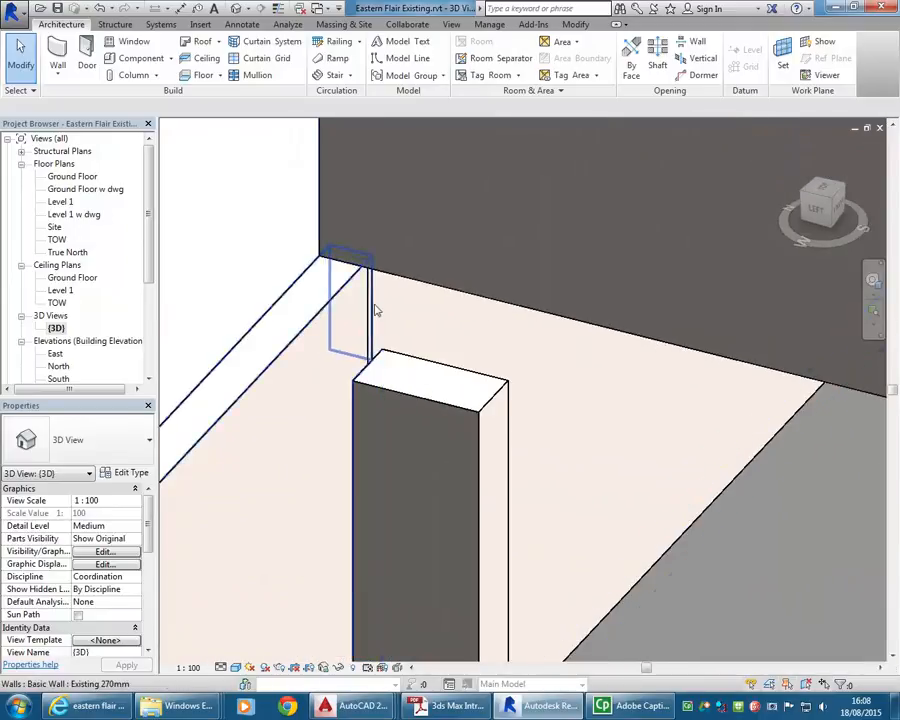
Check the constraints of the two Existing 270mm boundary walls that meet behind the pier
{"action": "left_click", "coordinate": [367, 298]}
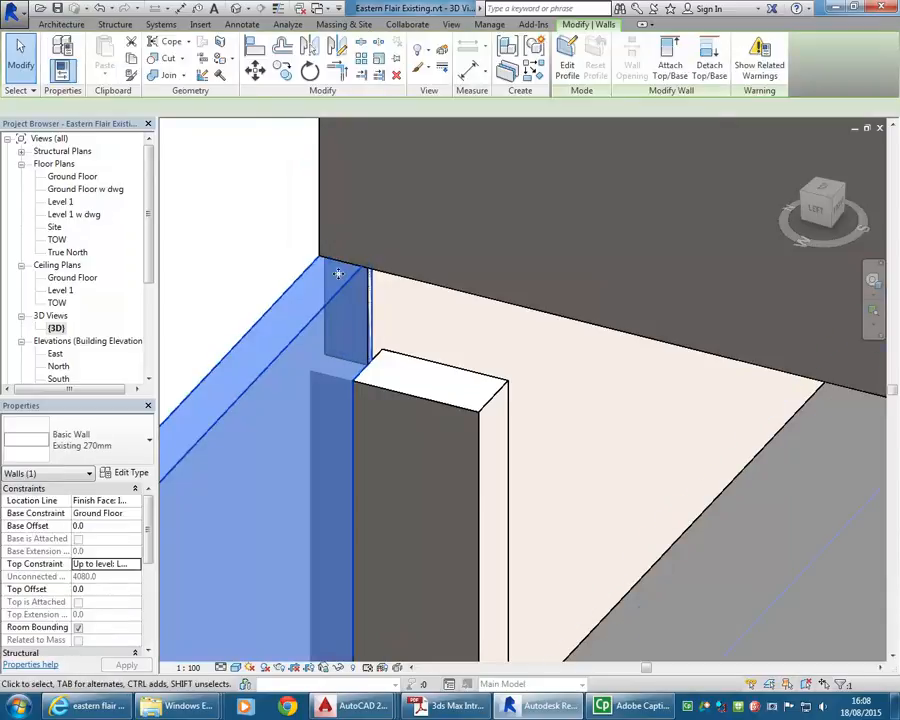
{"action": "scroll", "coordinate": [320, 260], "scroll_direction": "up", "scroll_amount": 3}
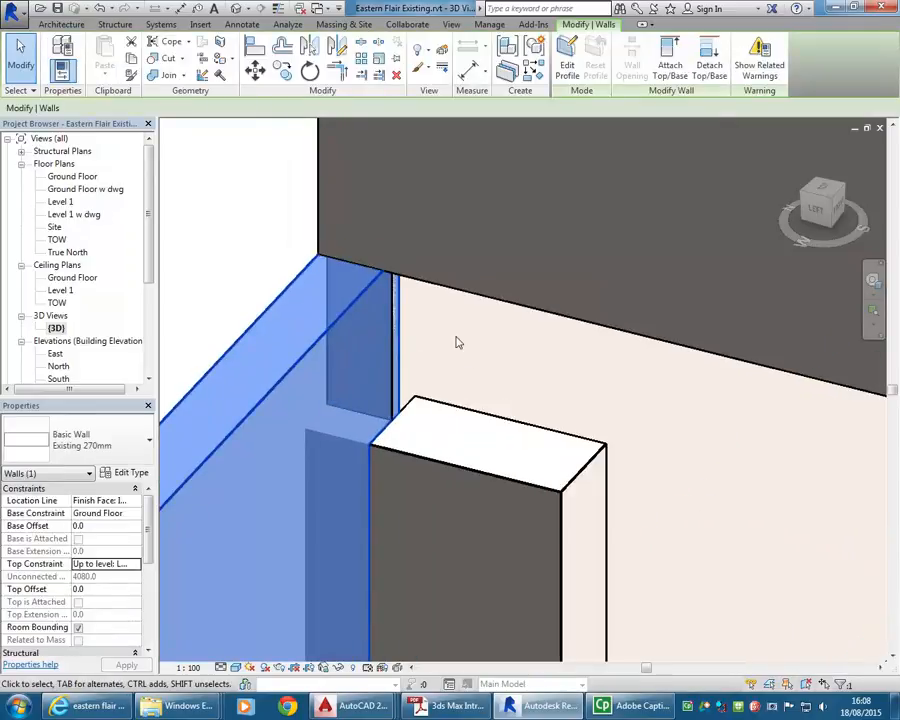
{"action": "key", "text": "Escape"}
{"action": "left_click", "coordinate": [452, 394]}
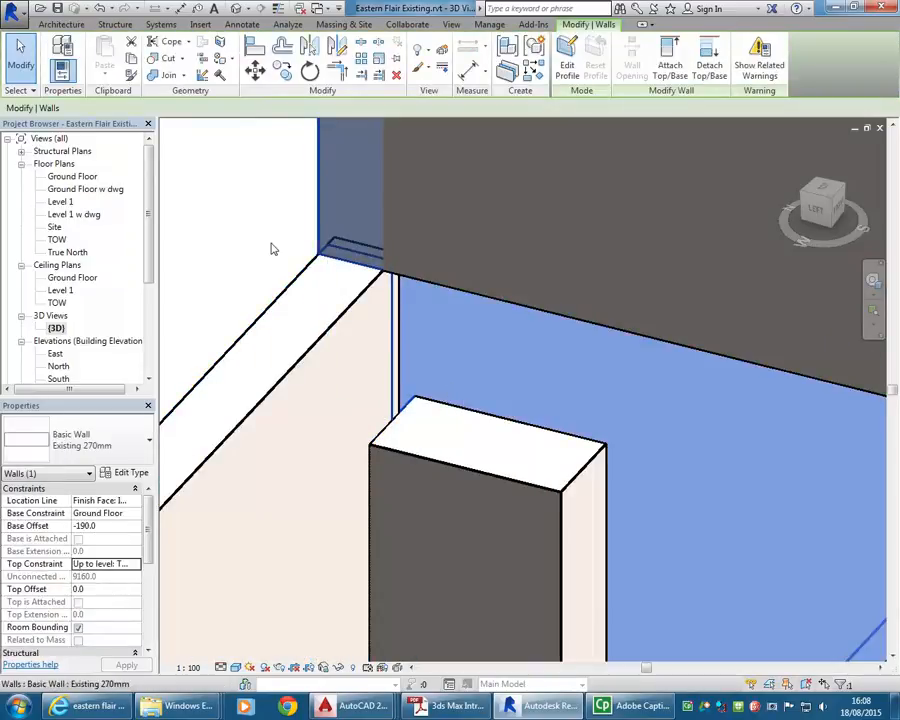
{"action": "key", "text": "Escape"}
In the Ground Floor plan, pull the end of the Existing 270mm boundary wall west of the pier back about 245 mm from the pier
{"action": "left_click", "coordinate": [335, 321]}
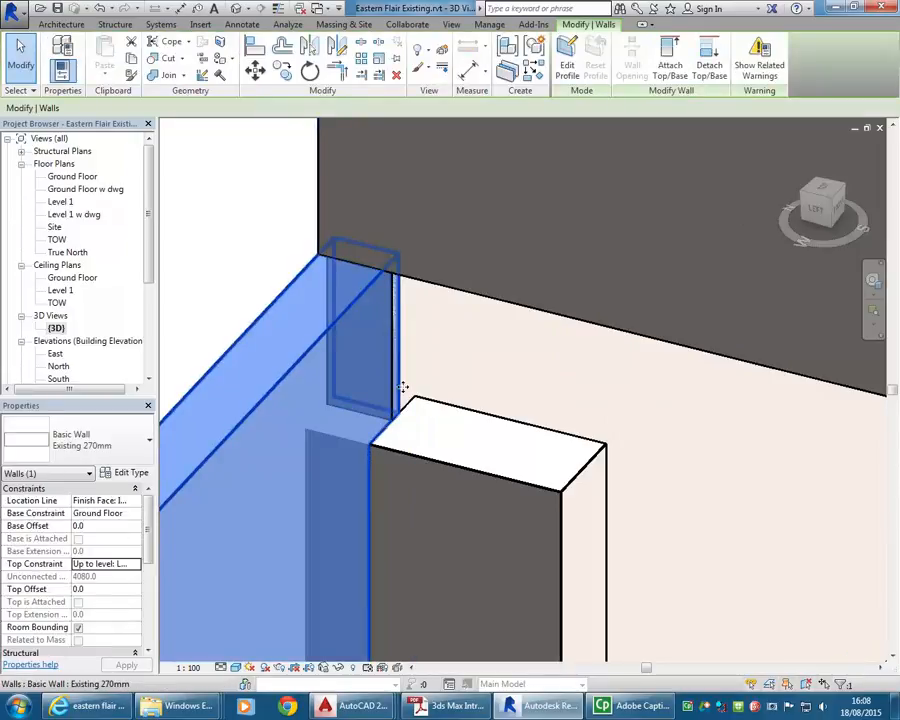
{"action": "double_click", "coordinate": [75, 177]}
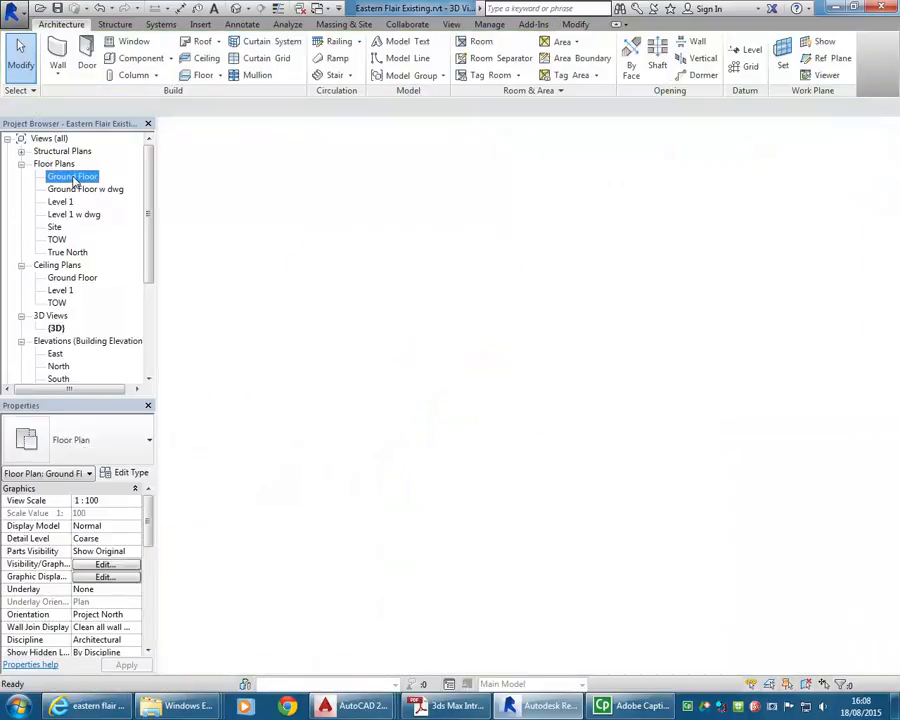
{"action": "scroll", "coordinate": [586, 272], "scroll_direction": "up", "scroll_amount": 10}
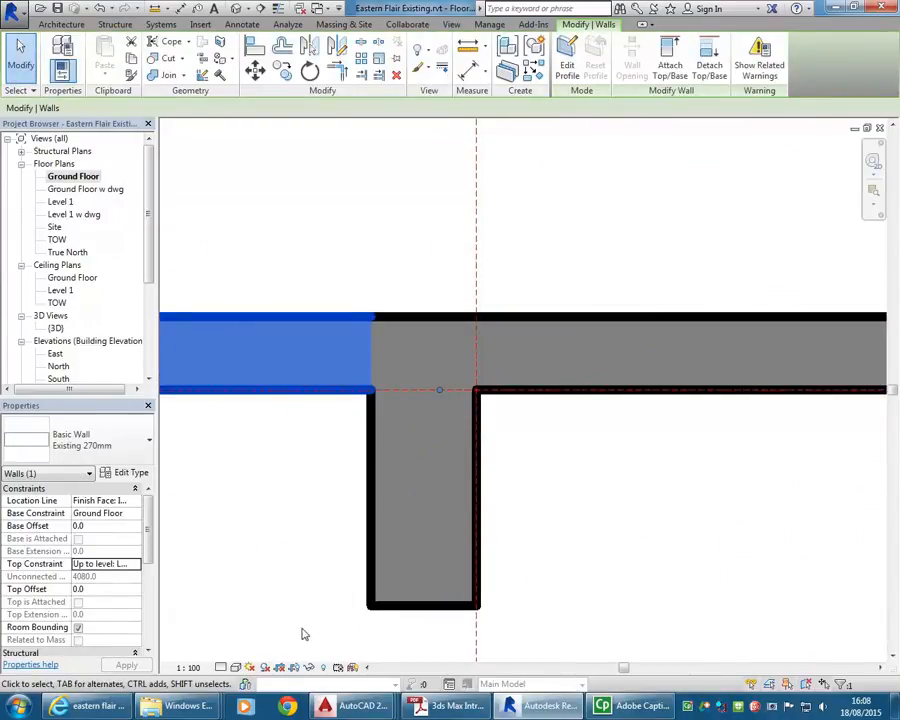
{"action": "key", "text": "r"}
{"action": "key", "text": "s"}
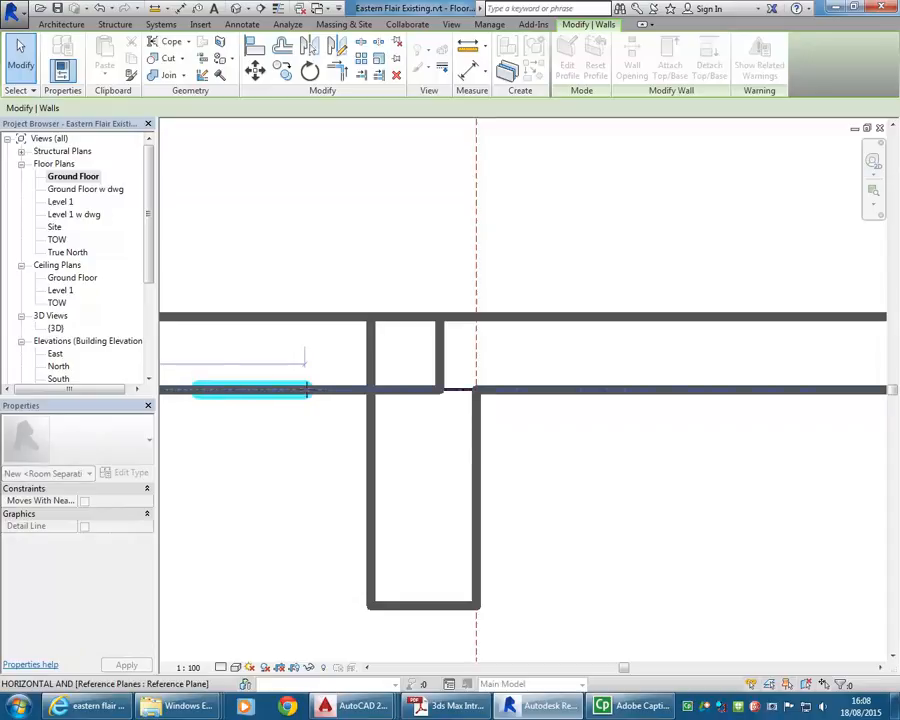
{"action": "key", "text": "Escape"}
{"action": "key", "text": "Escape"}
{"action": "left_click", "coordinate": [300, 360]}
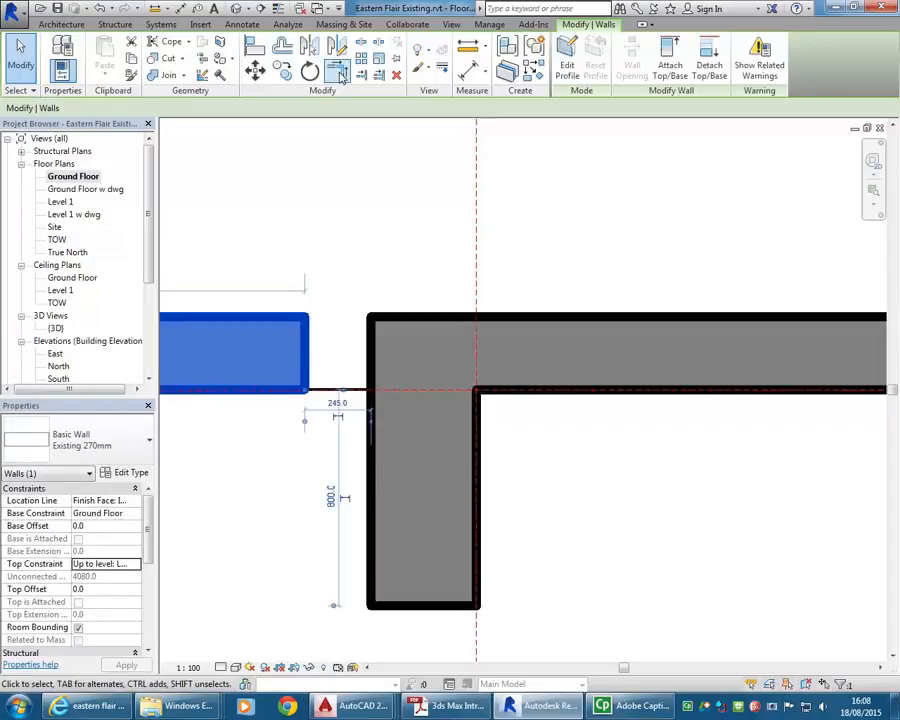
Try to reconnect the shortened boundary wall at the pier with Trim/Extend to Corner, and undo the trim
{"action": "left_click", "coordinate": [341, 78]}
{"action": "left_click", "coordinate": [478, 486]}
{"action": "left_click", "coordinate": [266, 398]}
{"action": "left_click", "coordinate": [592, 330]}
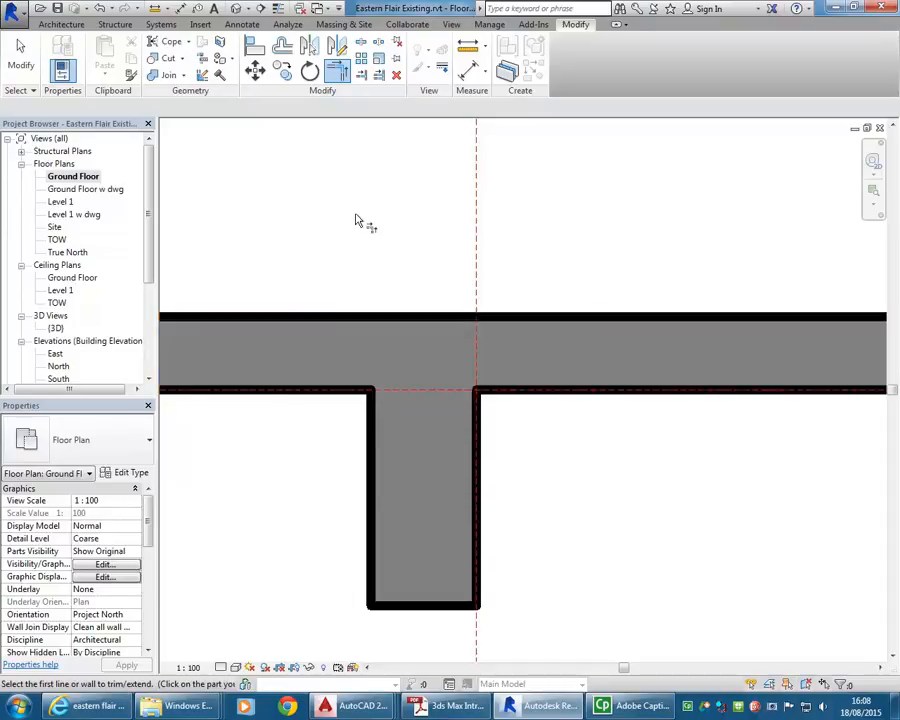
{"action": "key", "text": "ctrl+z"}
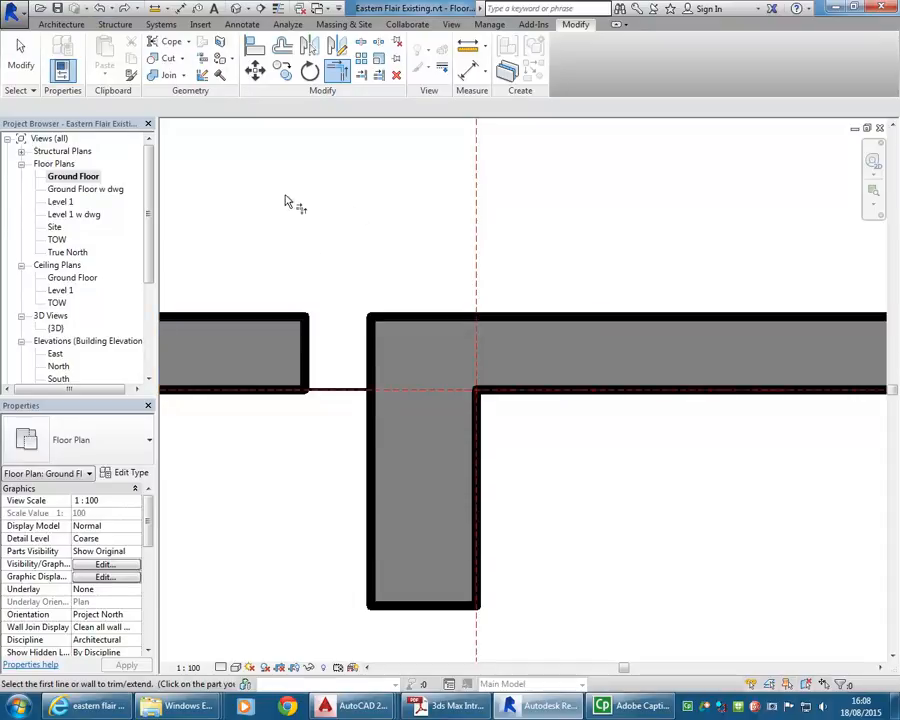
{"action": "right_click", "coordinate": [312, 205]}
{"action": "left_click", "coordinate": [340, 216]}
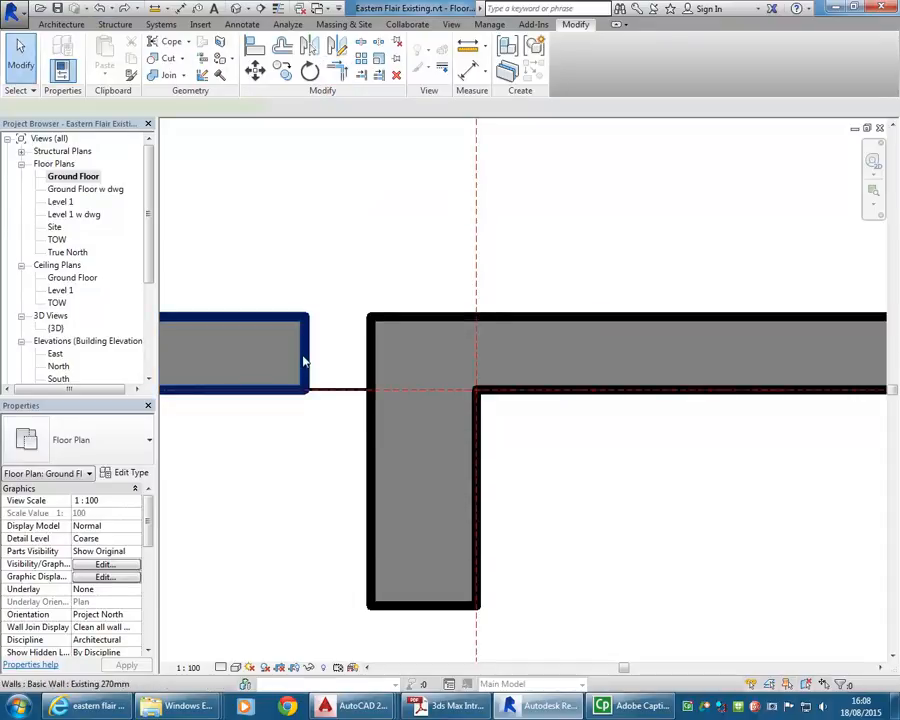
Disallow the join at the shortened boundary wall's end and extend that end to the pier's near face
{"action": "left_click", "coordinate": [305, 360]}
{"action": "right_click", "coordinate": [305, 394]}
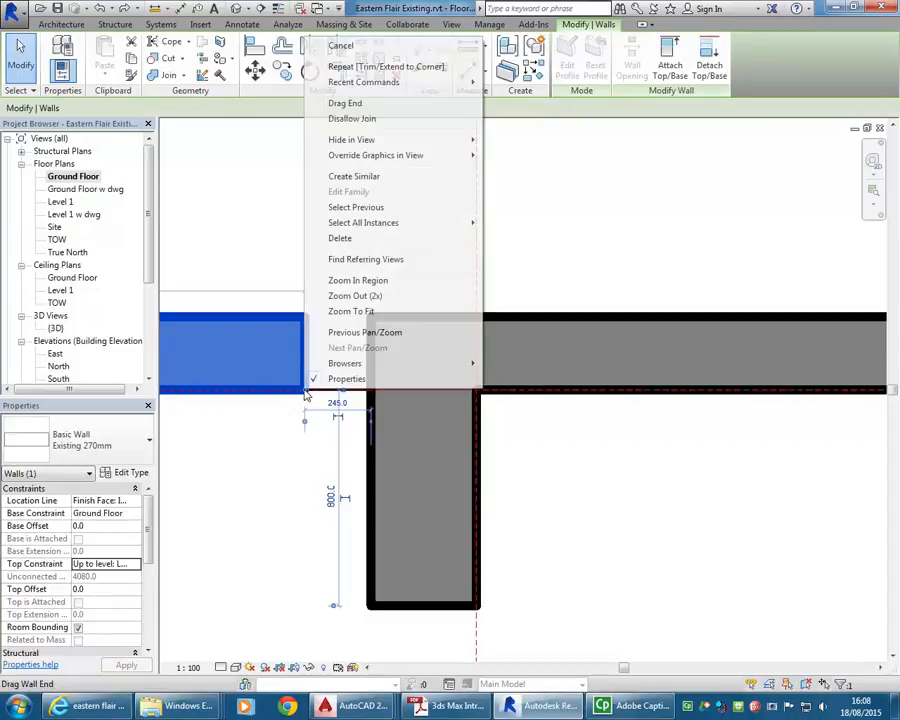
{"action": "left_click", "coordinate": [362, 120]}
{"action": "left_click_drag", "start_coordinate": [305, 389], "coordinate": [373, 390]}
{"action": "left_click", "coordinate": [308, 234]}
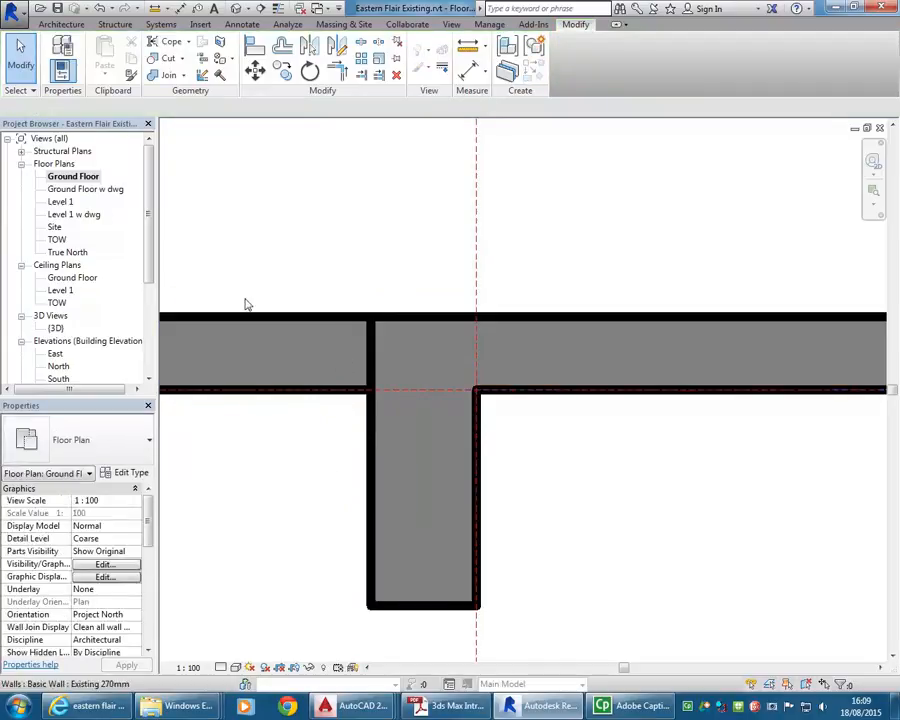
Join the geometry of the extended Existing 270mm boundary wall with the Existing 390mm pier wall
{"action": "left_click", "coordinate": [160, 76]}
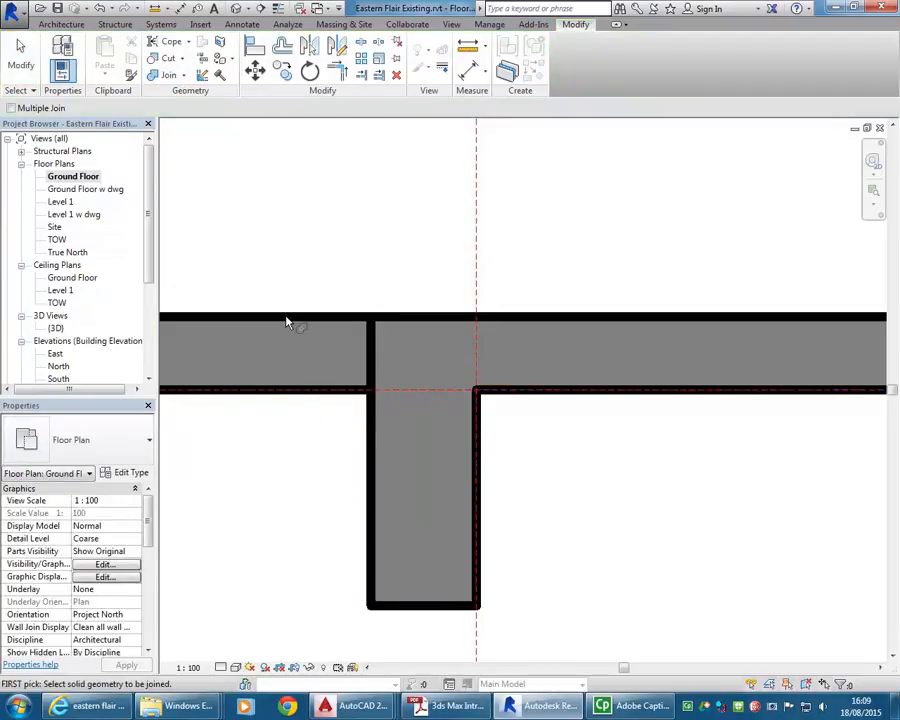
{"action": "left_click", "coordinate": [290, 322]}
{"action": "left_click", "coordinate": [405, 498]}
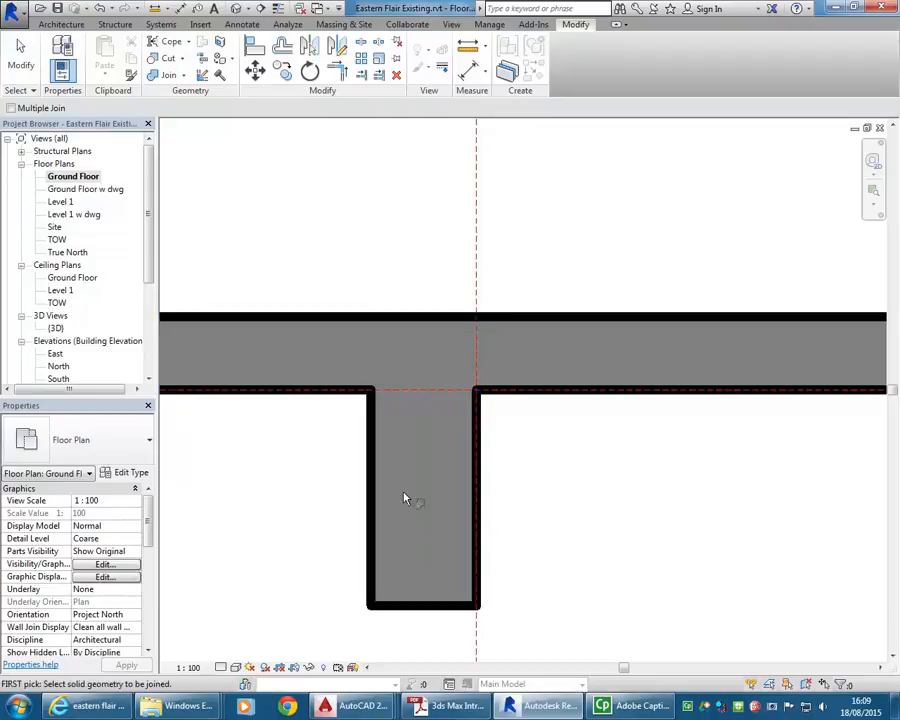
{"action": "right_click", "coordinate": [280, 227]}
{"action": "left_click", "coordinate": [302, 228]}
Examine the pier junction in the 3D view and the Ground Floor plan, checking the pier's and adjoining boundary wall's constraints
{"action": "double_click", "coordinate": [56, 329]}
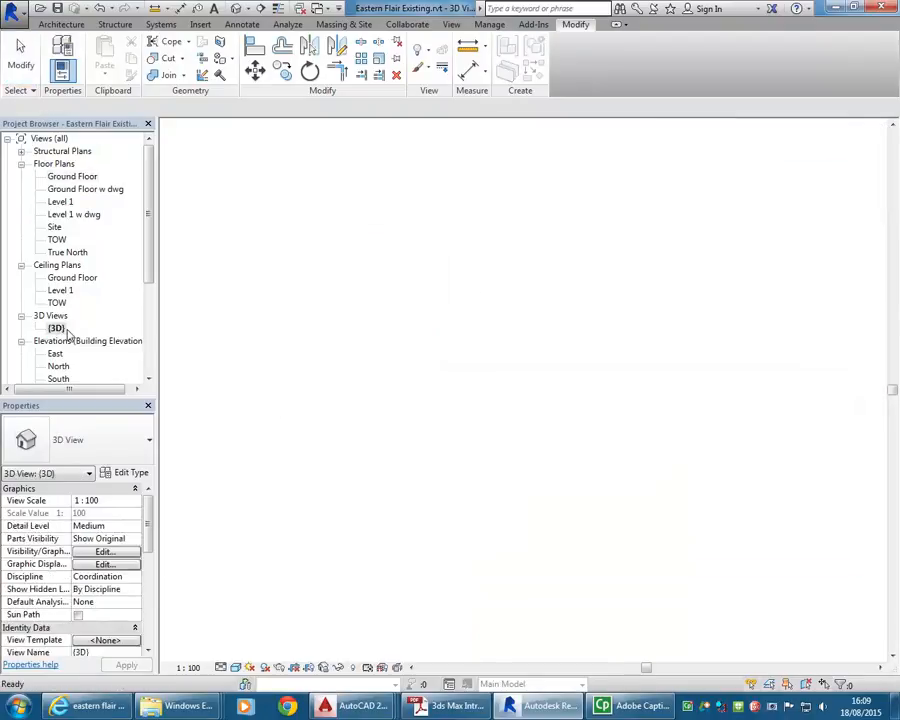
{"action": "scroll", "coordinate": [448, 458], "scroll_direction": "up", "scroll_amount": 3}
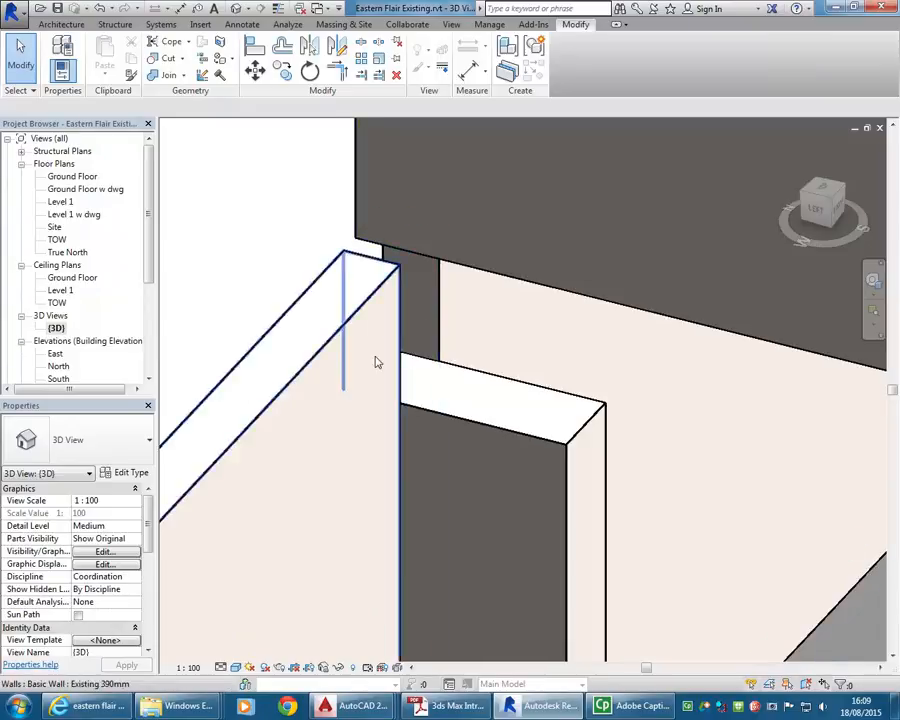
{"action": "left_click", "coordinate": [481, 421]}
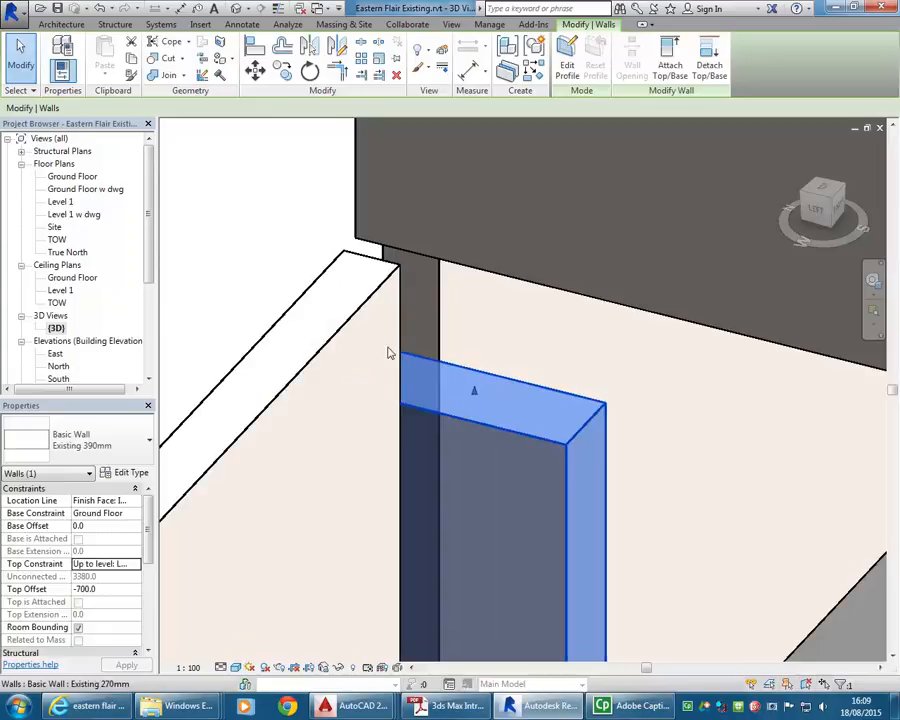
{"action": "left_click", "coordinate": [438, 338]}
{"action": "left_click", "coordinate": [275, 217]}
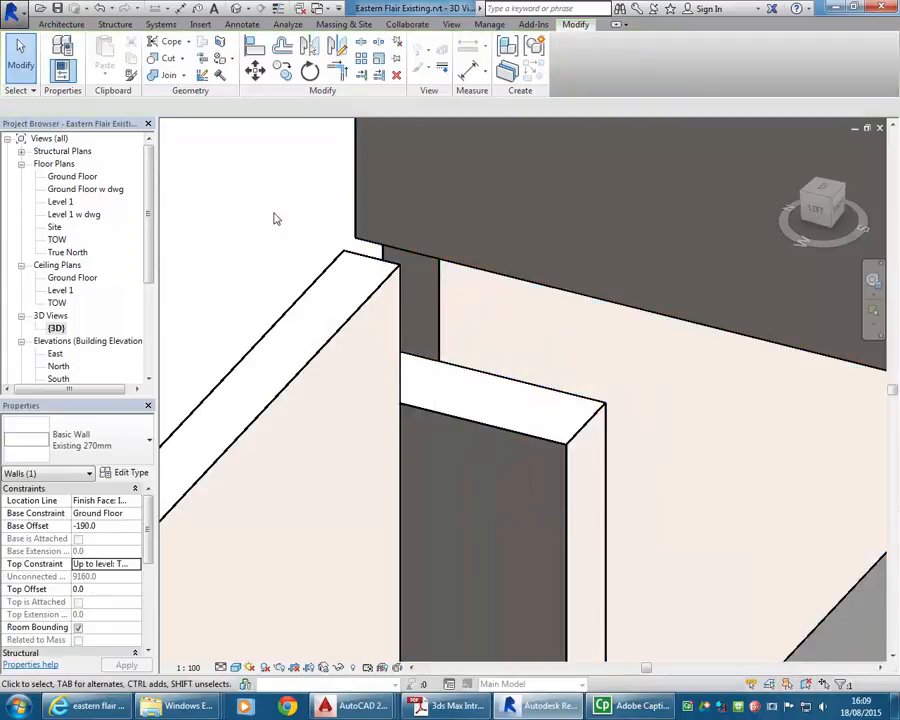
{"action": "double_click", "coordinate": [72, 178]}
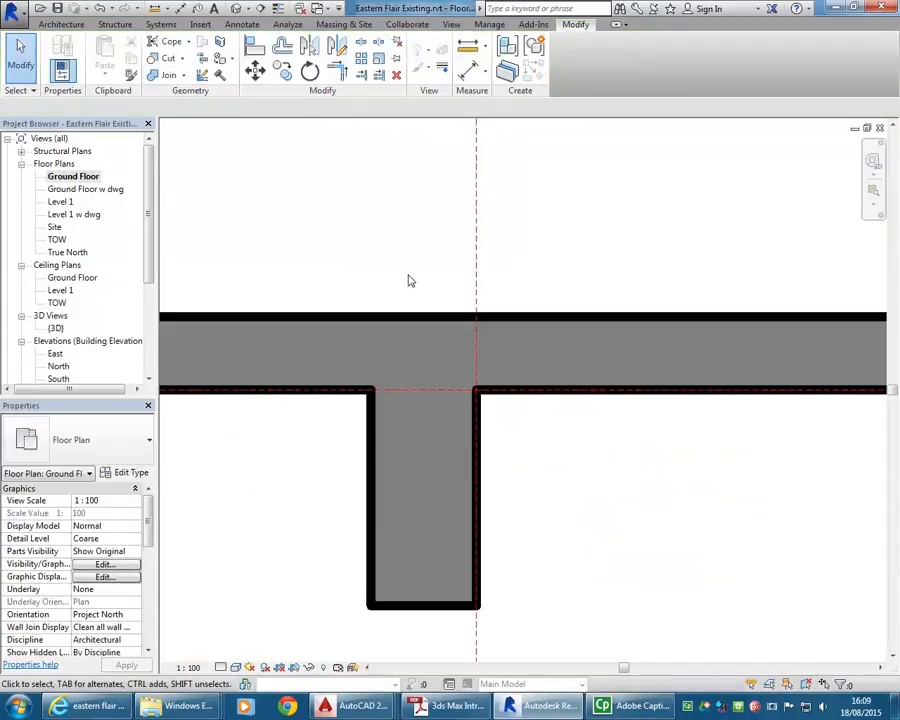
{"action": "left_click", "coordinate": [494, 320]}
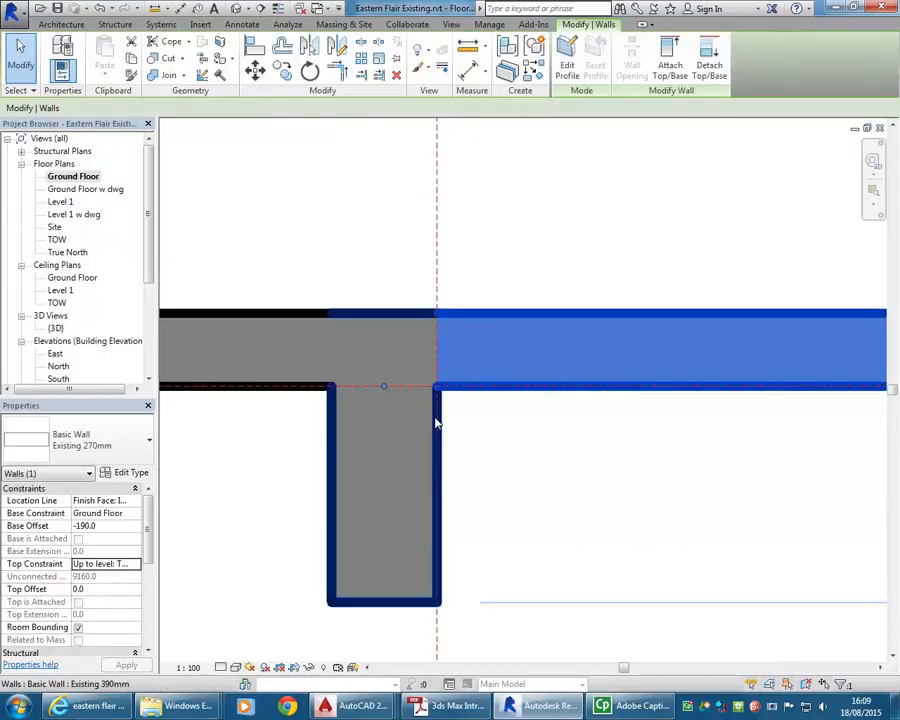
{"action": "left_click", "coordinate": [414, 455]}
{"action": "left_click", "coordinate": [515, 390]}
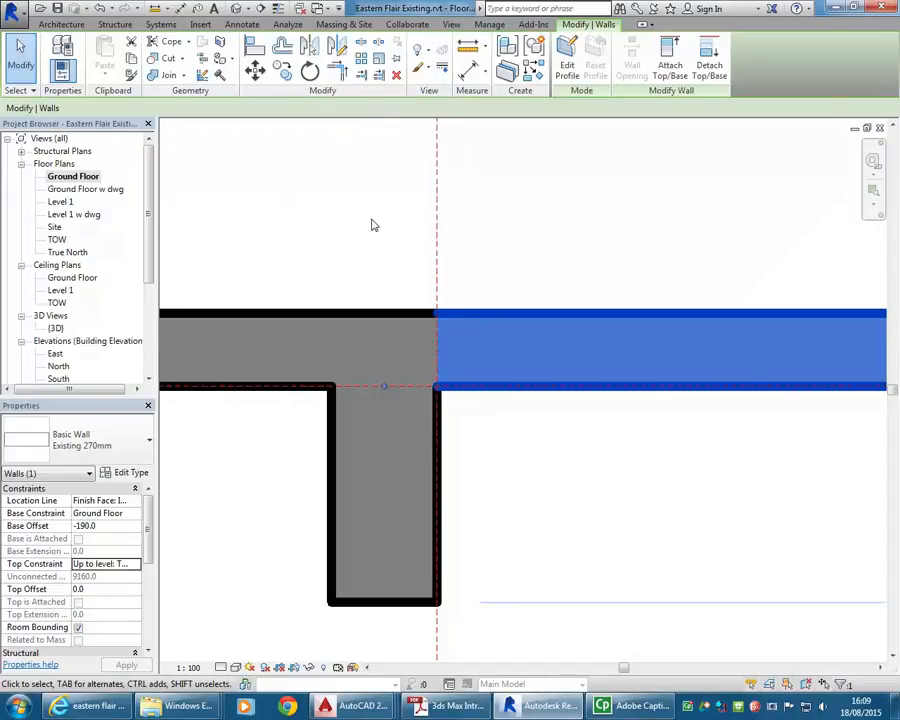
{"action": "key", "text": "Escape"}
Disallow the join at the pier wall's boundary end and make that end stop on the boundary wall's inner face
{"action": "left_click", "coordinate": [442, 439]}
{"action": "left_click_drag", "start_coordinate": [437, 349], "coordinate": [437, 435]}
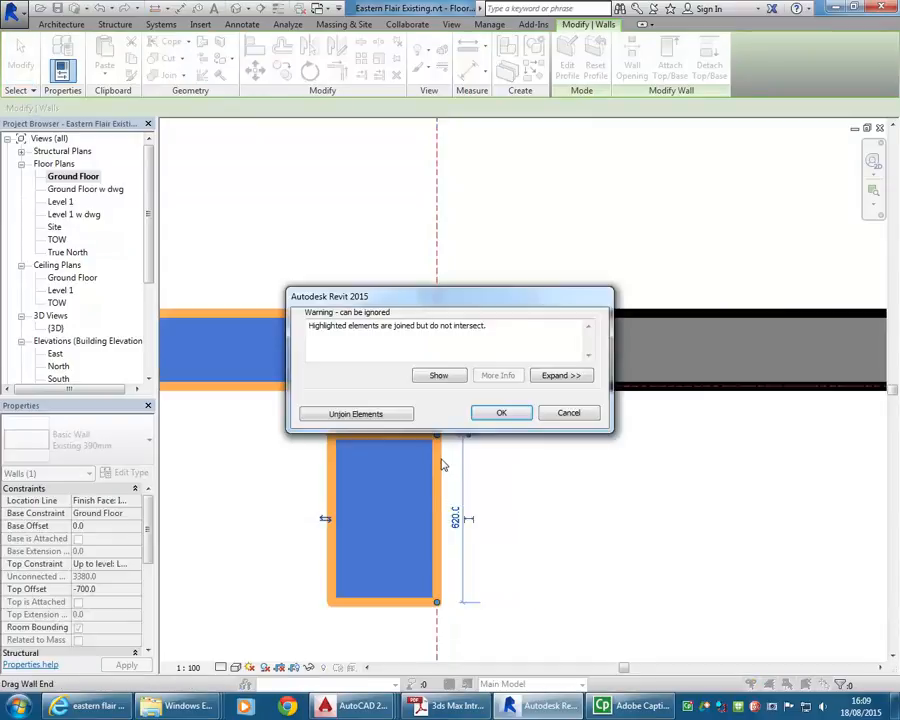
{"action": "left_click", "coordinate": [493, 416]}
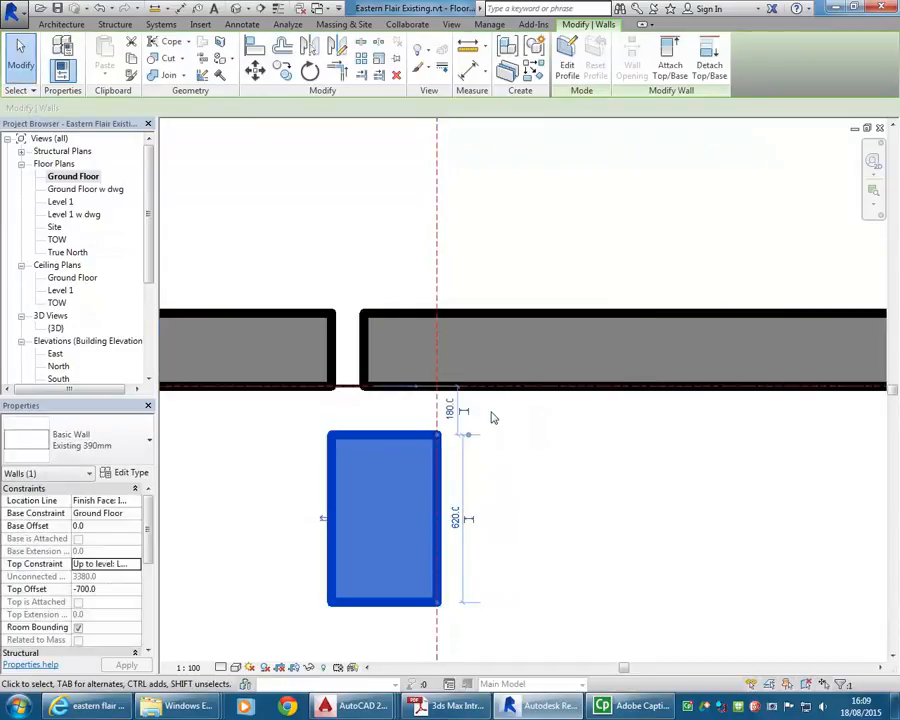
{"action": "right_click", "coordinate": [437, 437]}
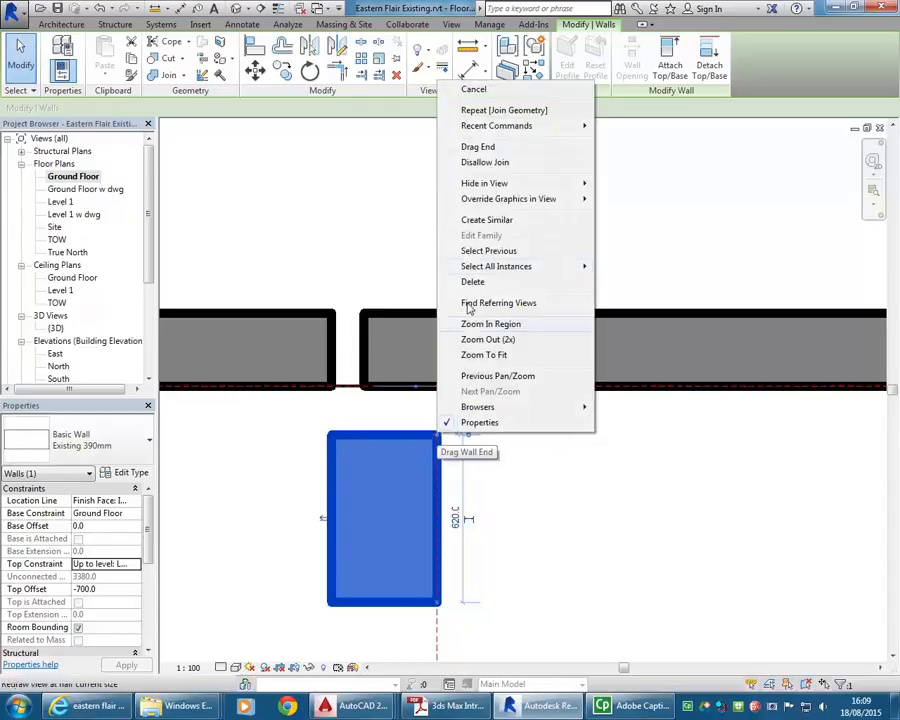
{"action": "left_click", "coordinate": [478, 163]}
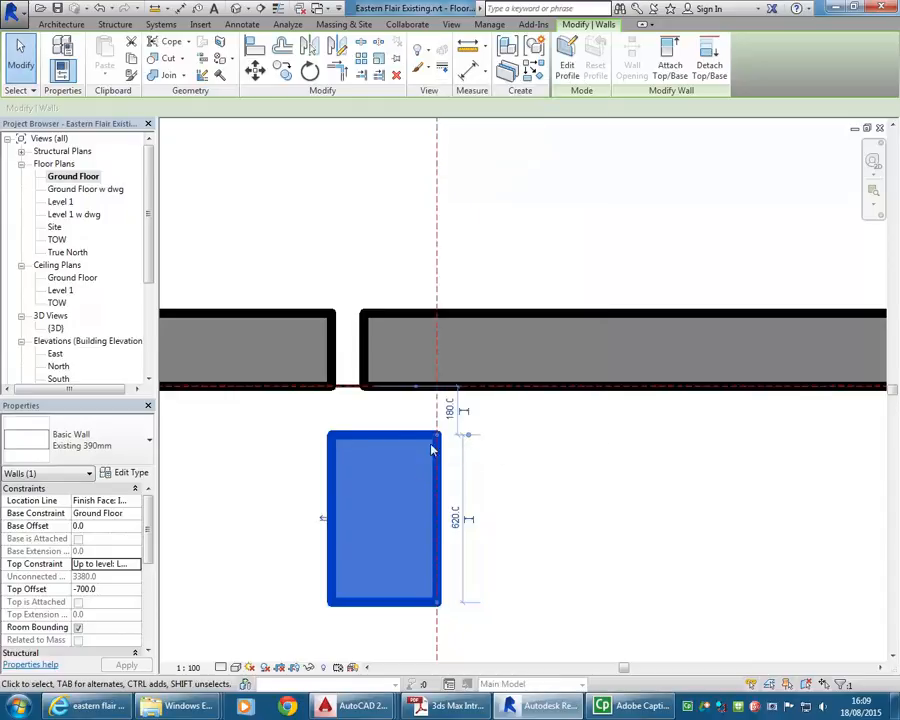
{"action": "left_click_drag", "start_coordinate": [437, 437], "coordinate": [437, 386]}
{"action": "left_click", "coordinate": [348, 280]}
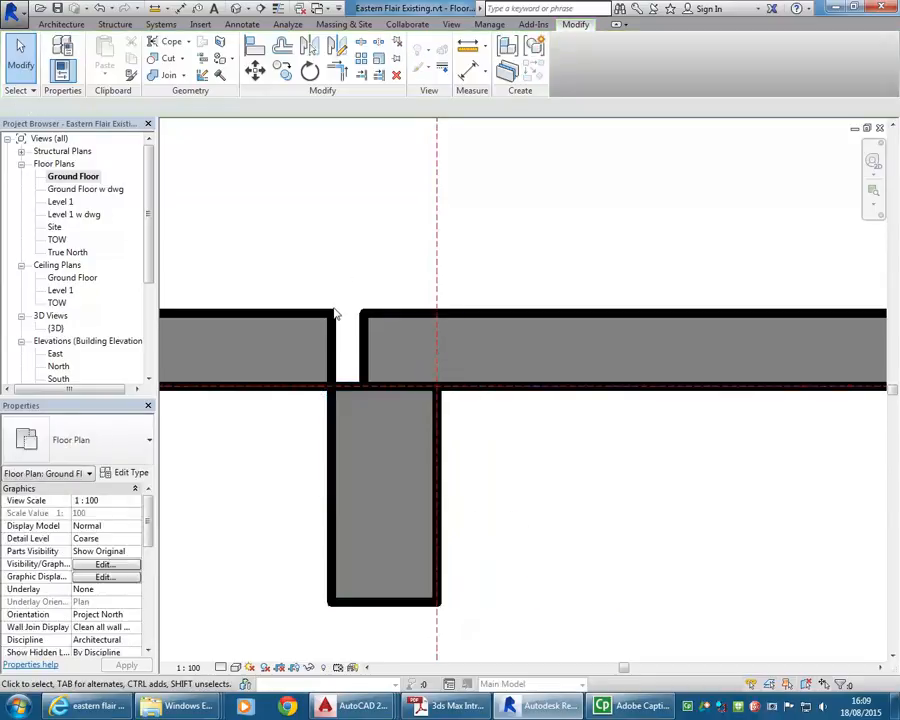
Disallow the join at the end of the taller boundary wall and extend it across the pier to meet the other boundary wall
{"action": "left_click", "coordinate": [366, 322]}
{"action": "scroll", "coordinate": [350, 390], "scroll_direction": "up", "scroll_amount": 3}
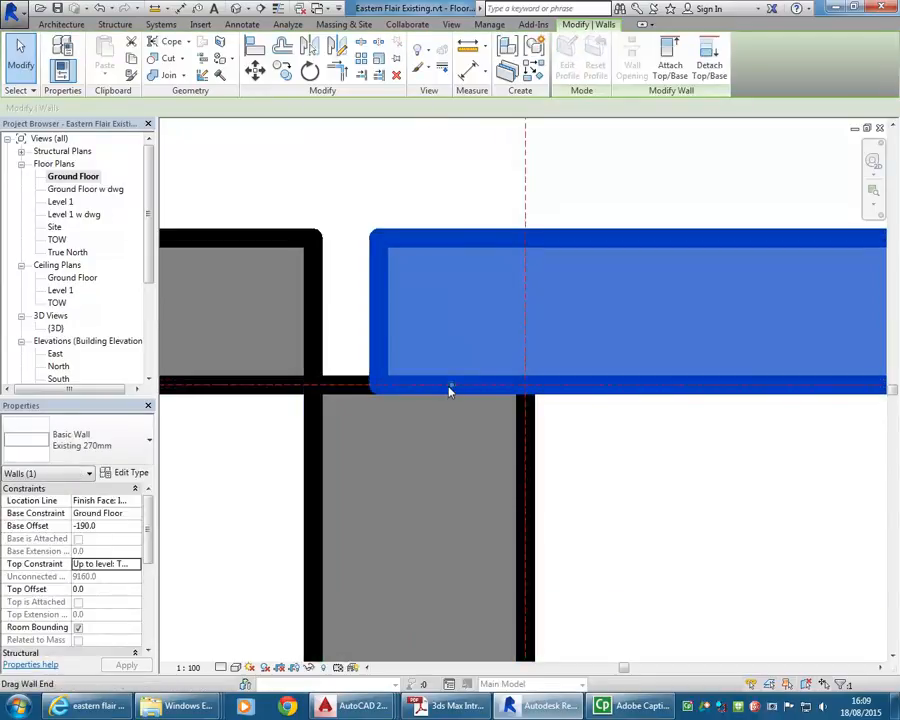
{"action": "scroll", "coordinate": [451, 395], "scroll_direction": "down", "scroll_amount": 3}
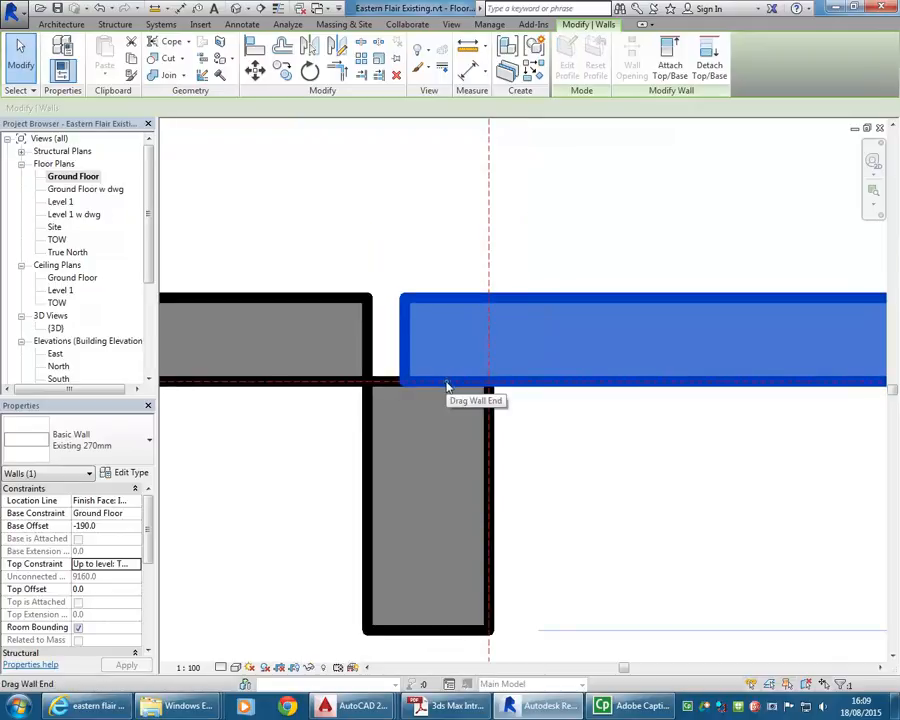
{"action": "right_click", "coordinate": [447, 386]}
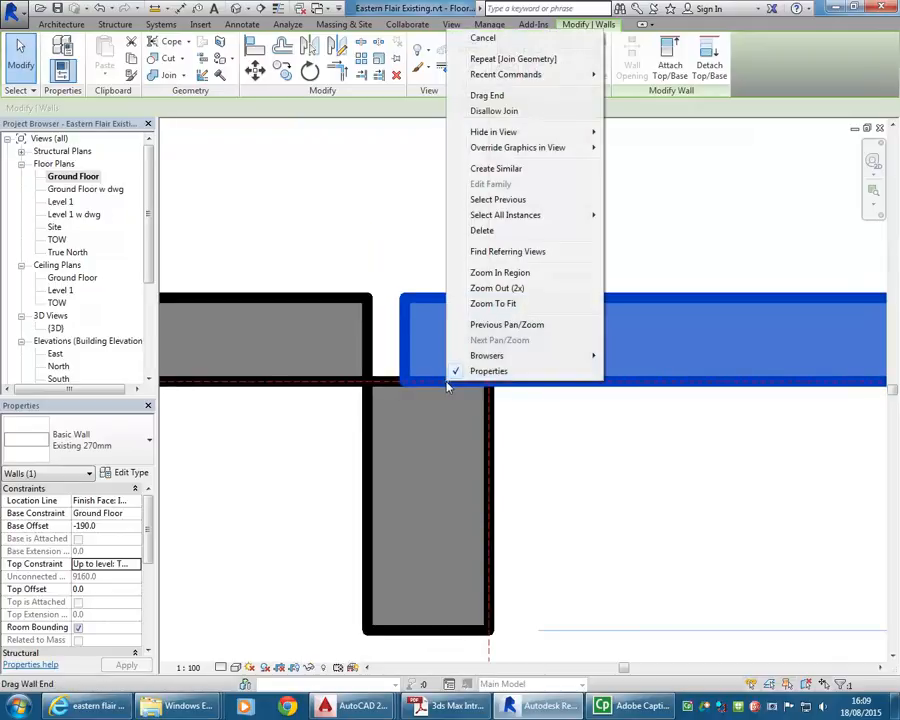
{"action": "left_click", "coordinate": [490, 111]}
{"action": "scroll", "coordinate": [440, 383], "scroll_direction": "up", "scroll_amount": 2}
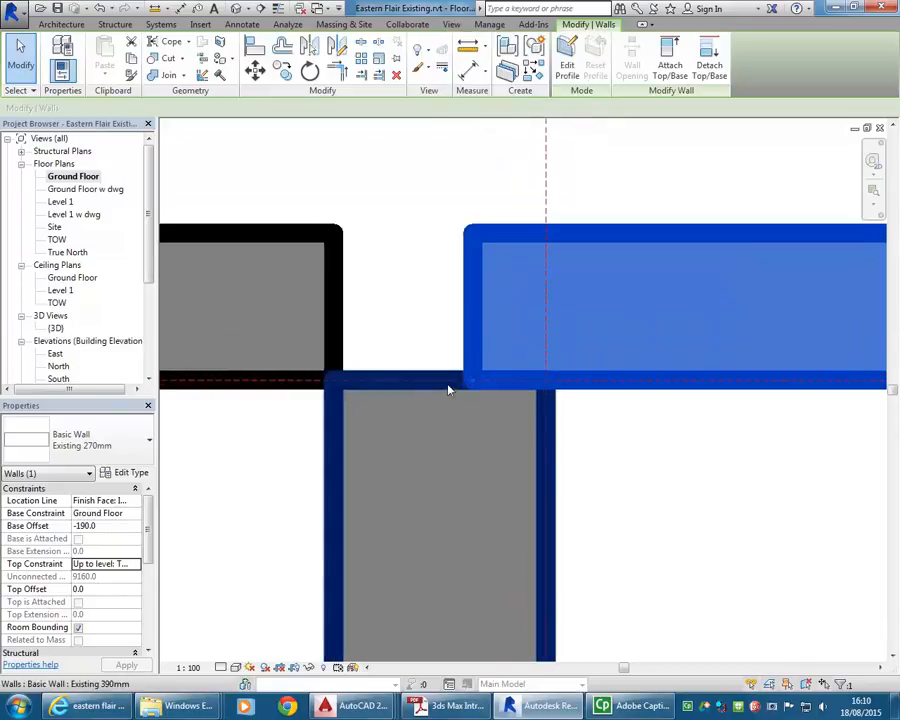
{"action": "left_click_drag", "start_coordinate": [474, 384], "coordinate": [336, 392]}
{"action": "scroll", "coordinate": [320, 405], "scroll_direction": "down", "scroll_amount": 2}
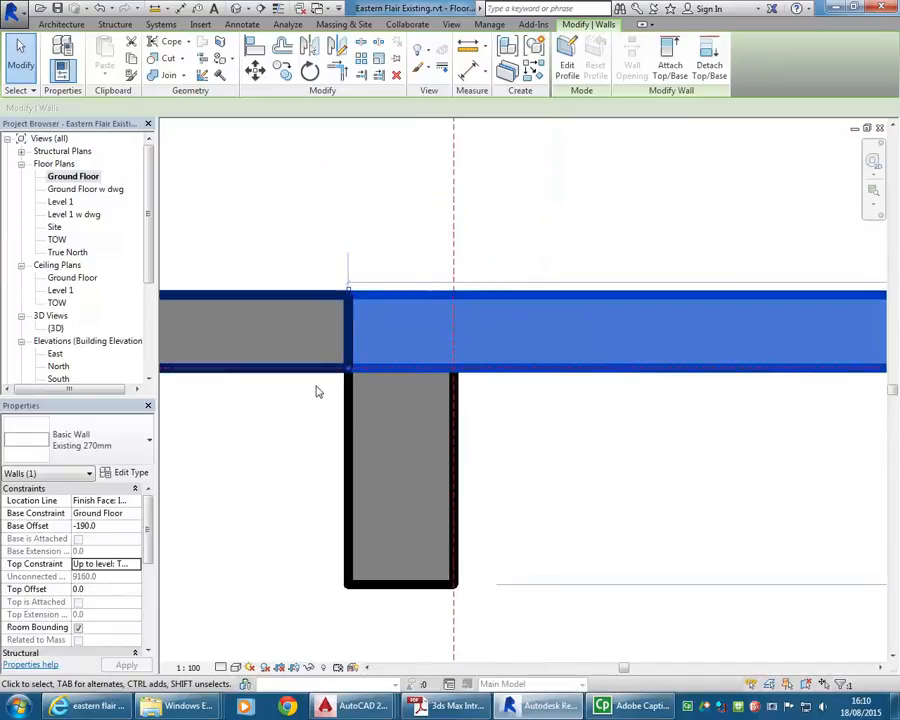
{"action": "scroll", "coordinate": [348, 392], "scroll_direction": "up", "scroll_amount": 1}
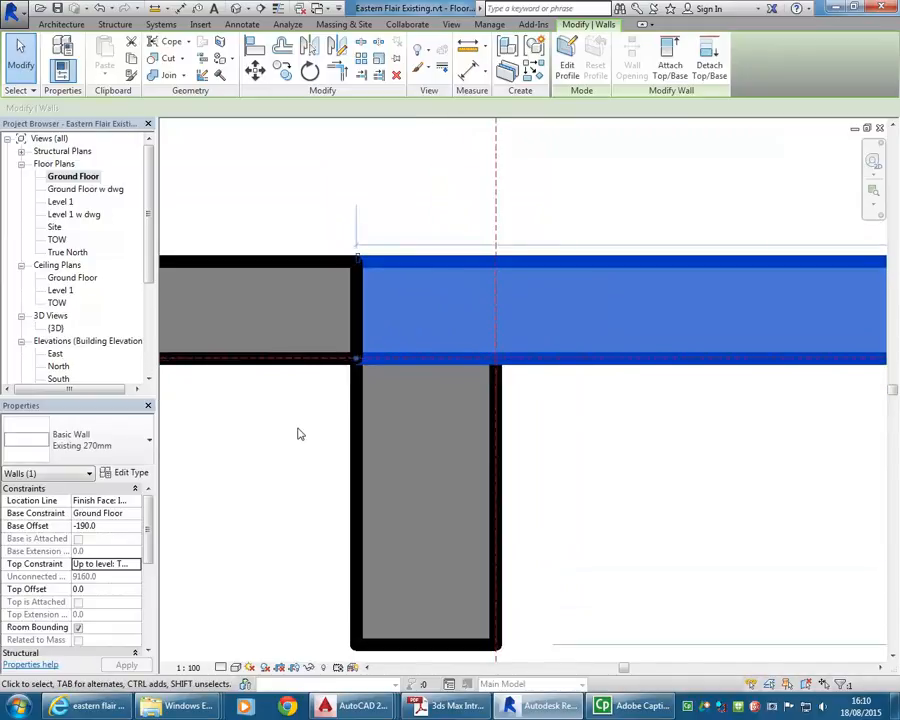
{"action": "left_click", "coordinate": [298, 434]}
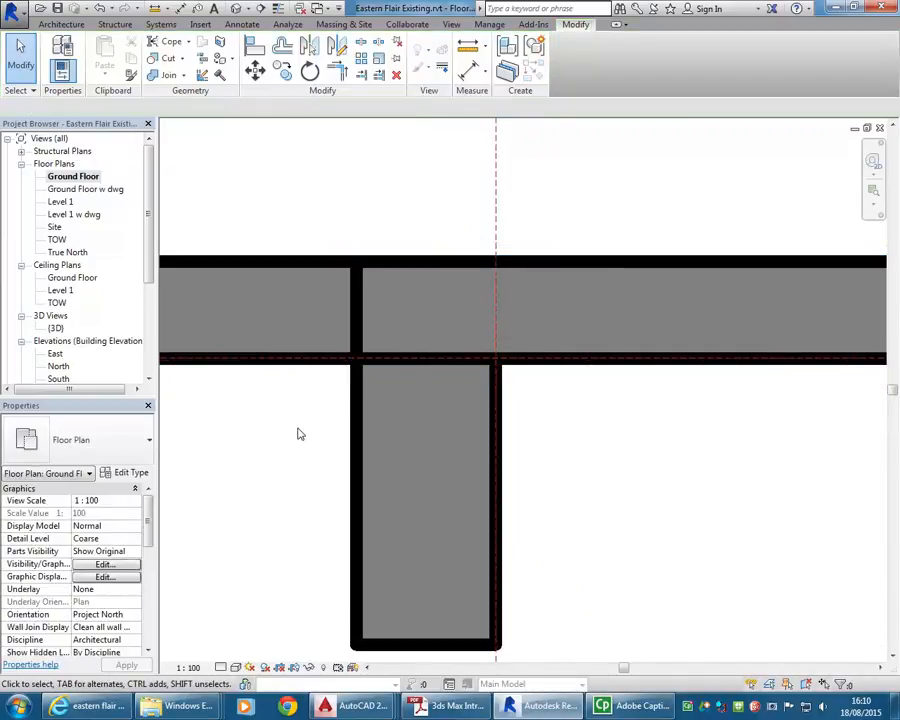
Join the geometry of the two Existing 270mm boundary walls and the Existing 390mm pier wall at their junction
{"action": "left_click", "coordinate": [421, 263]}
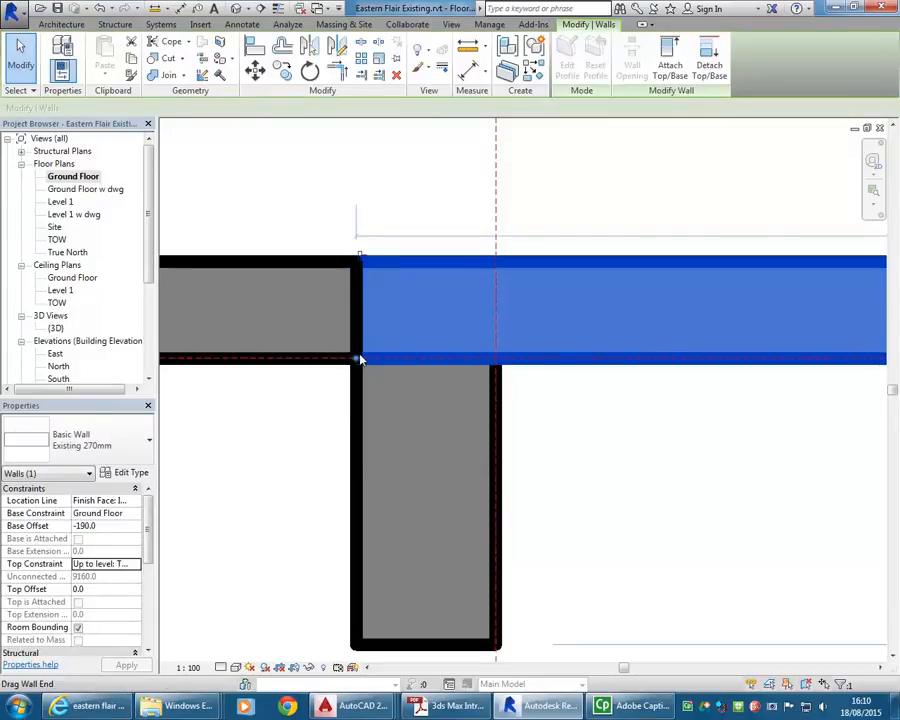
{"action": "left_click", "coordinate": [297, 438]}
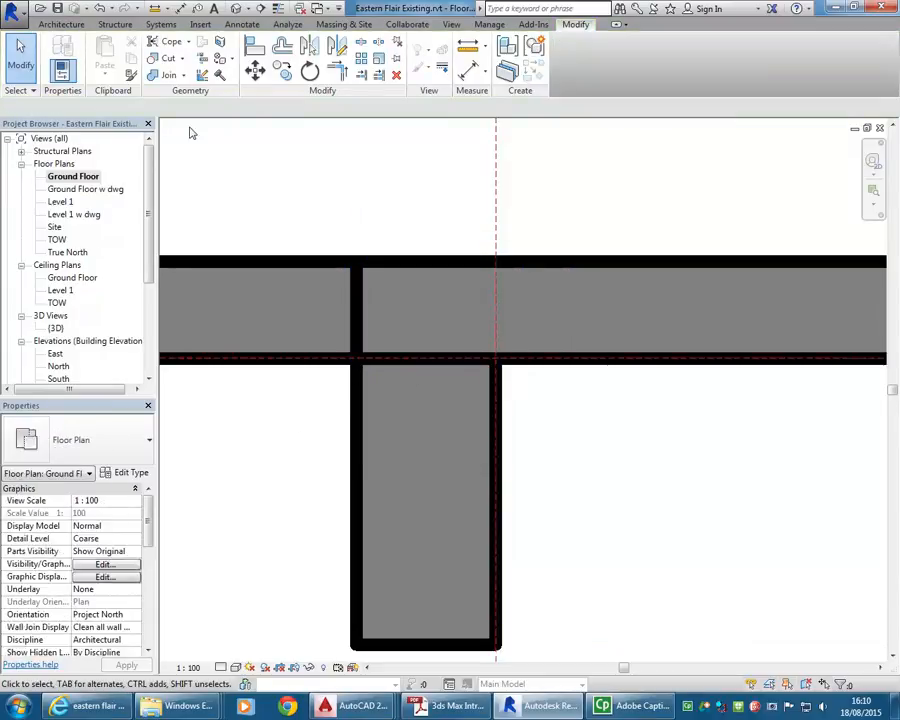
{"action": "left_click", "coordinate": [160, 77]}
{"action": "left_click", "coordinate": [293, 364]}
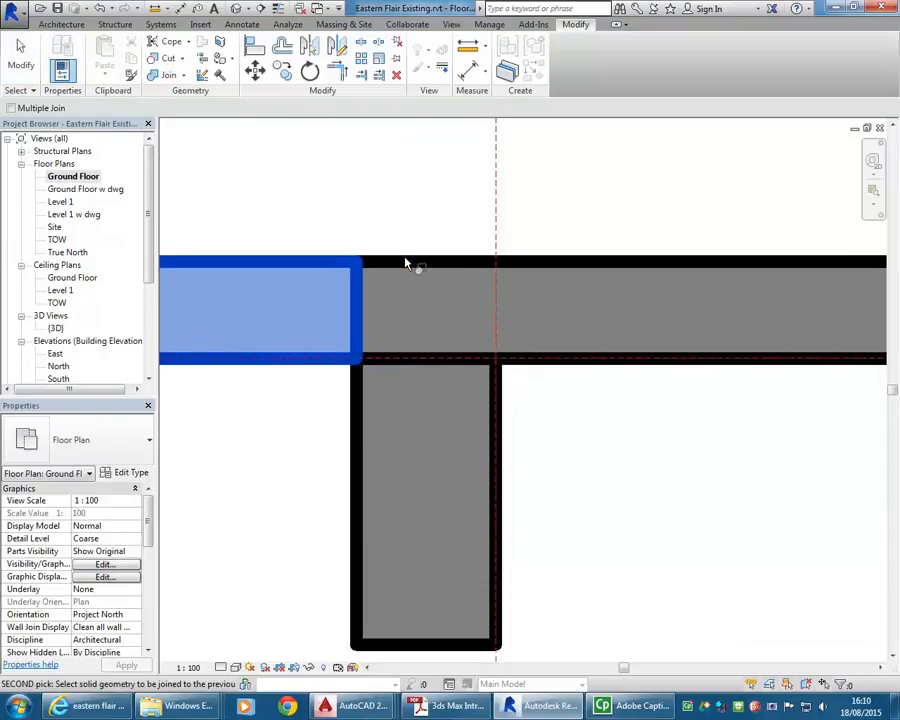
{"action": "left_click", "coordinate": [405, 263]}
{"action": "left_click", "coordinate": [404, 263]}
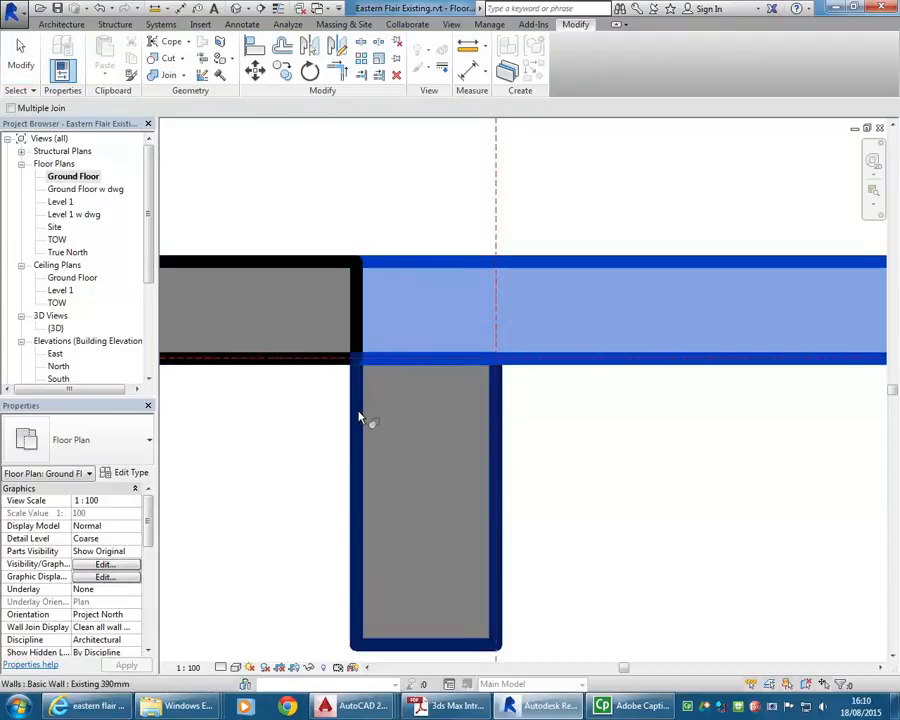
{"action": "left_click", "coordinate": [362, 418]}
{"action": "left_click", "coordinate": [360, 328]}
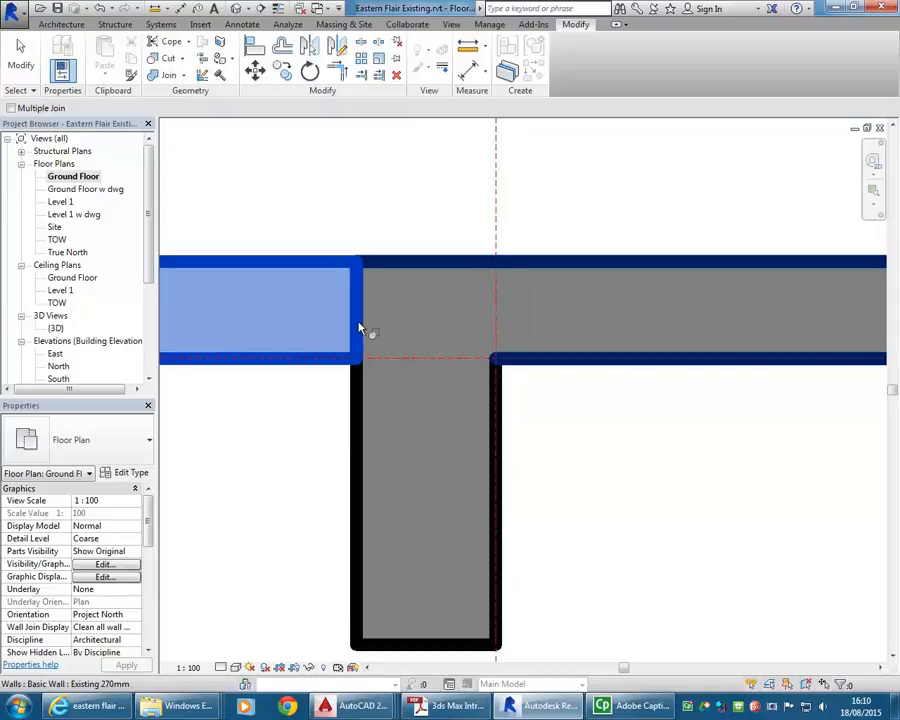
{"action": "left_click", "coordinate": [362, 328]}
{"action": "right_click", "coordinate": [358, 188]}
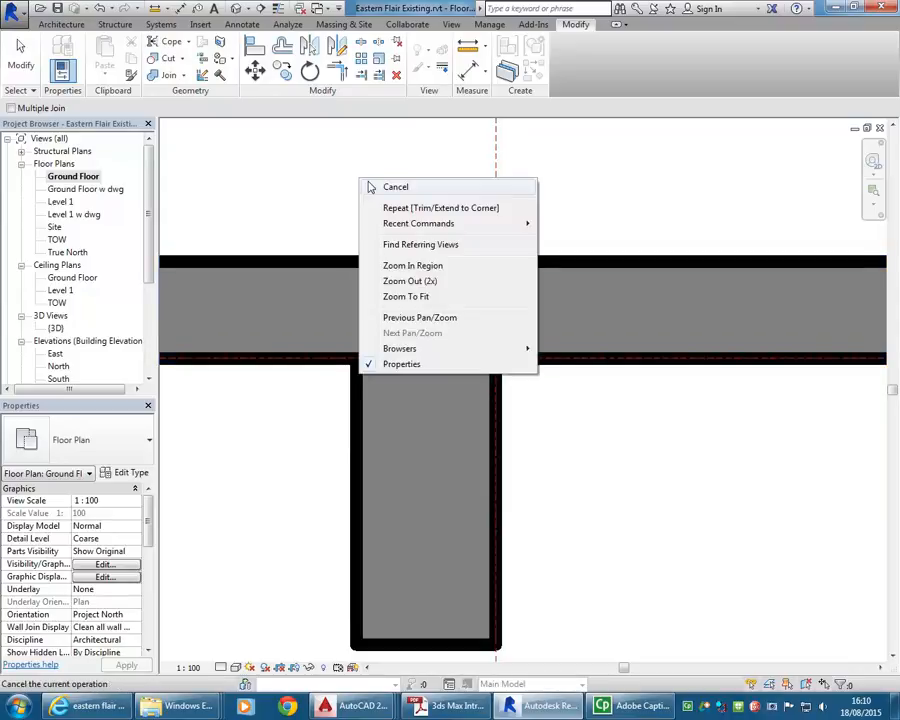
{"action": "left_click", "coordinate": [382, 186]}
{"action": "right_click", "coordinate": [374, 183]}
{"action": "left_click", "coordinate": [397, 193]}
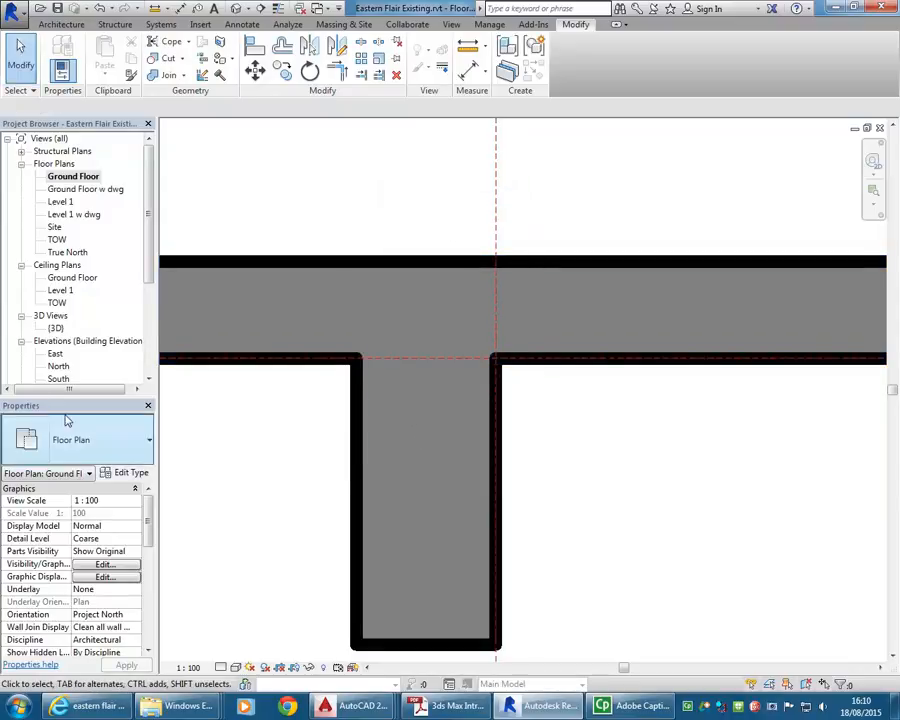
In the 3D view, set the top offset of all three Existing 390mm pier walls to 0
{"action": "double_click", "coordinate": [55, 329]}
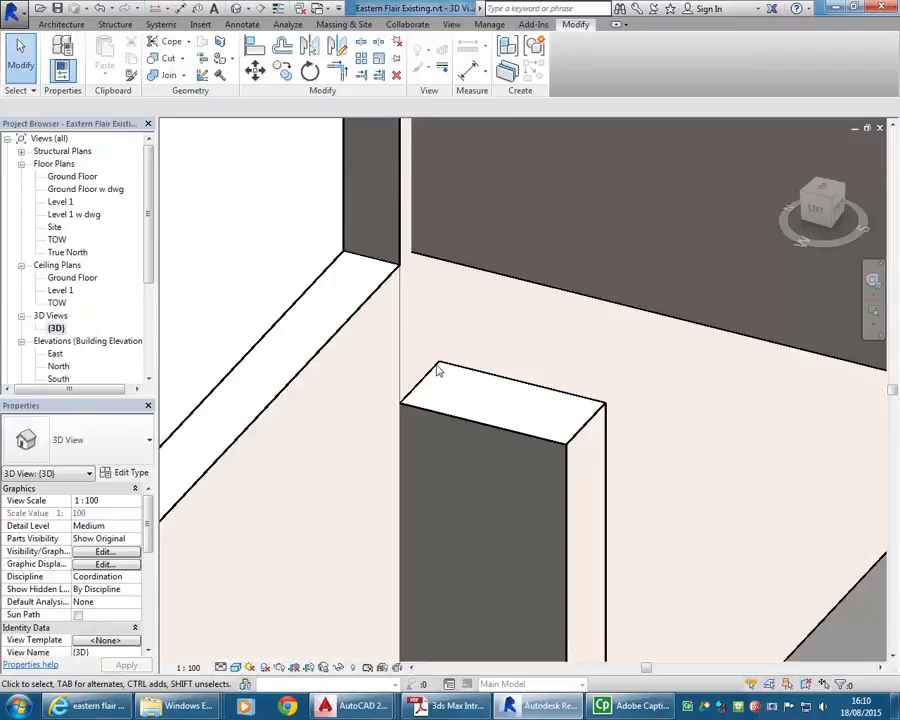
{"action": "middle_click_drag", "start_coordinate": [430, 369], "coordinate": [408, 293], "text": "shift"}
{"action": "left_click", "coordinate": [366, 308]}
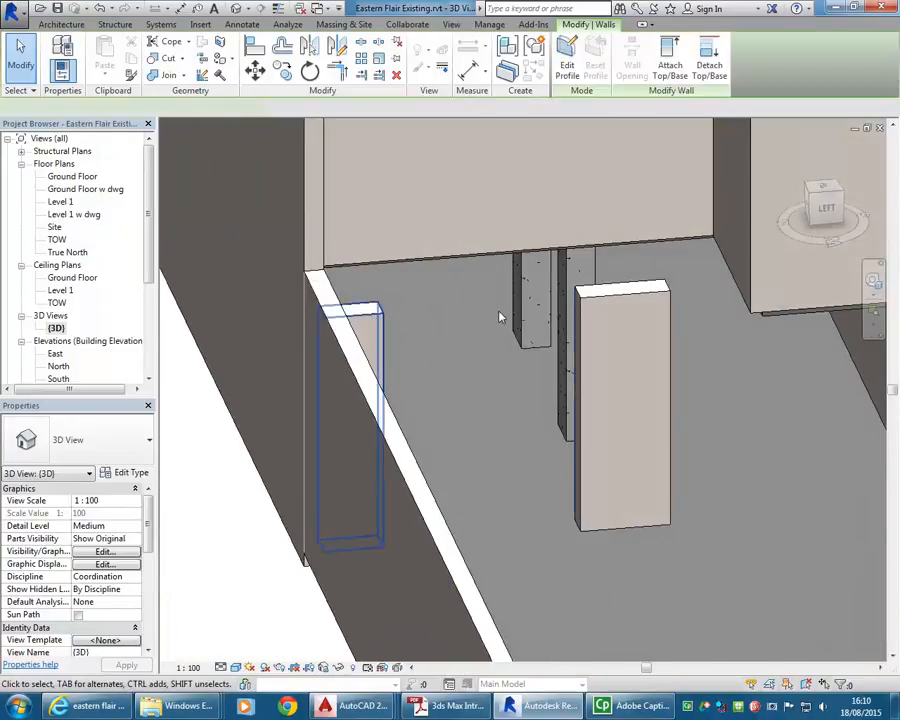
{"action": "left_click", "coordinate": [605, 310], "text": "ctrl"}
{"action": "middle_click_drag", "start_coordinate": [619, 325], "coordinate": [502, 305]}
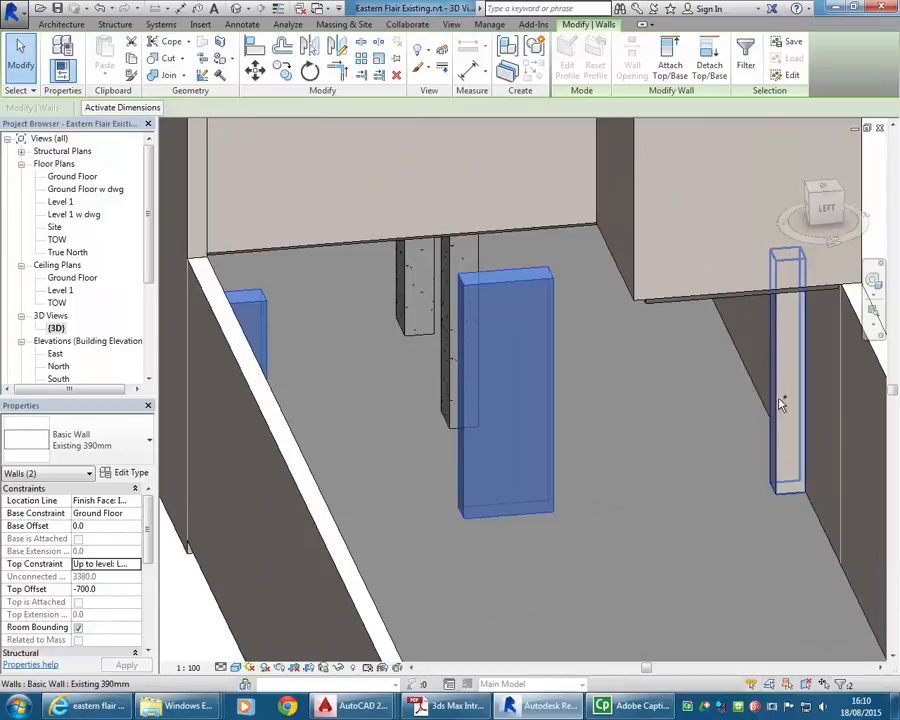
{"action": "left_click", "coordinate": [780, 400], "text": "ctrl"}
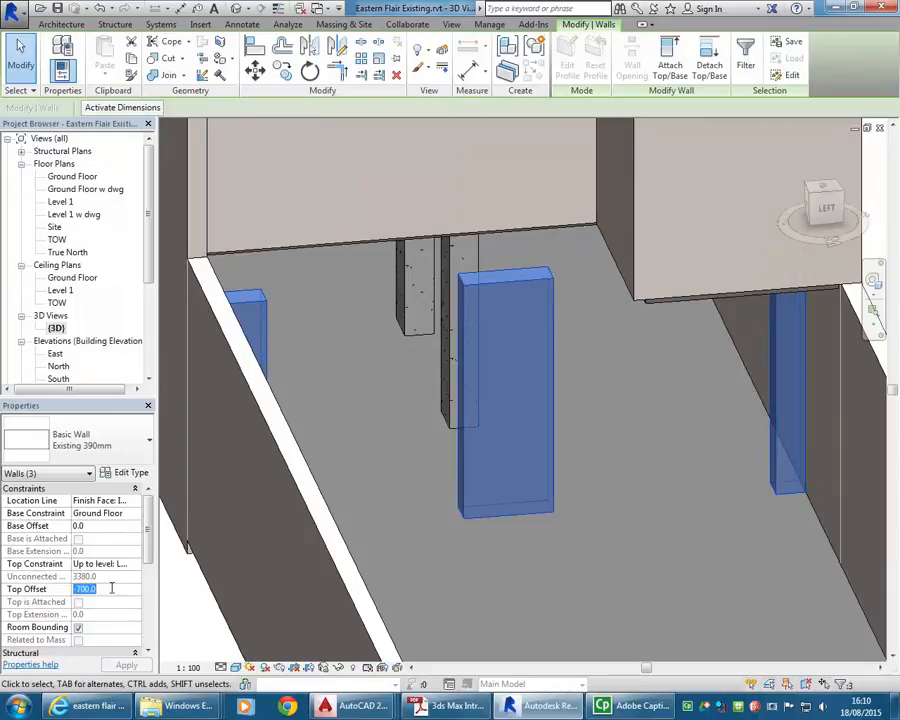
{"action": "key", "text": "Return"}
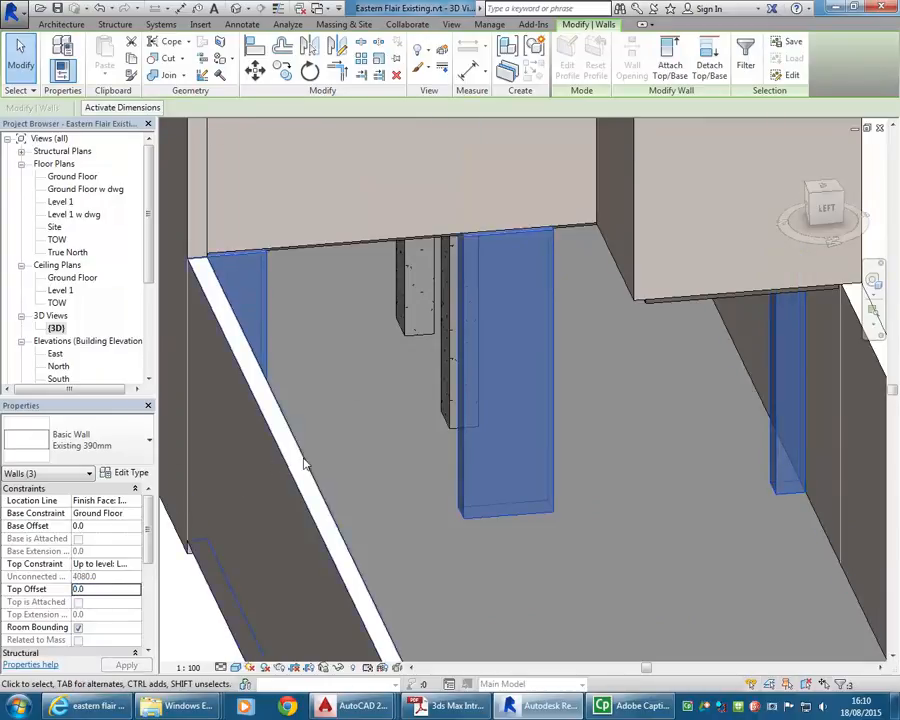
{"action": "left_click", "coordinate": [392, 352]}
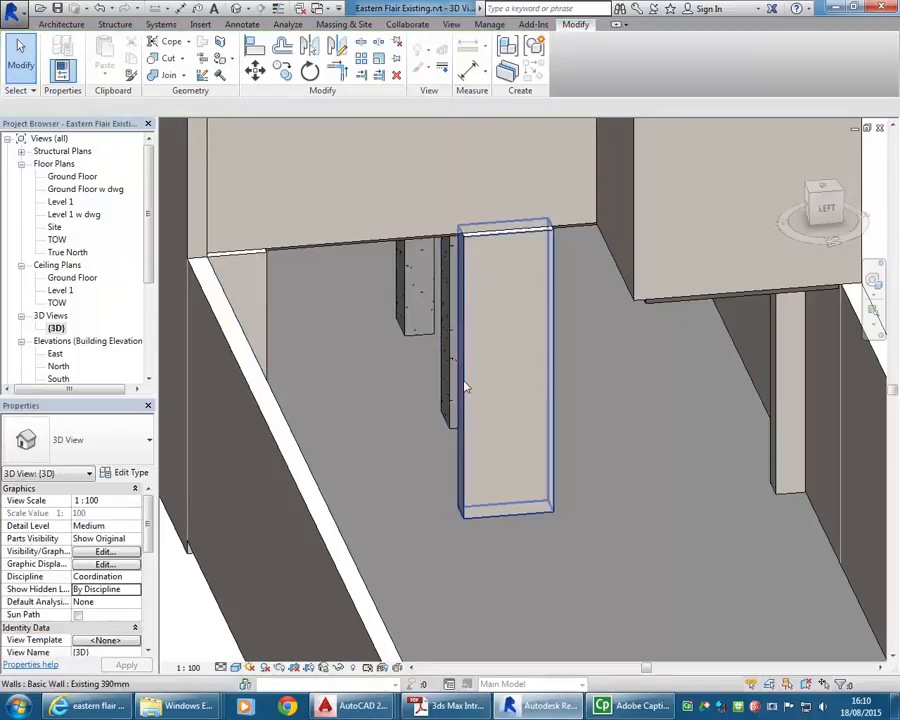
Examine the pier tops beneath the upper walls and the row of concrete columns from several angles in 3D
{"action": "middle_click_drag", "start_coordinate": [380, 364], "coordinate": [412, 352], "text": "shift"}
{"action": "middle_click_drag", "start_coordinate": [463, 405], "coordinate": [495, 417]}
{"action": "middle_click_drag", "start_coordinate": [422, 434], "coordinate": [454, 389], "text": "shift"}
{"action": "scroll", "coordinate": [267, 378], "scroll_direction": "down", "scroll_amount": 1}
{"action": "scroll", "coordinate": [359, 412], "scroll_direction": "up", "scroll_amount": 3}
{"action": "scroll", "coordinate": [412, 390], "scroll_direction": "down", "scroll_amount": 2}
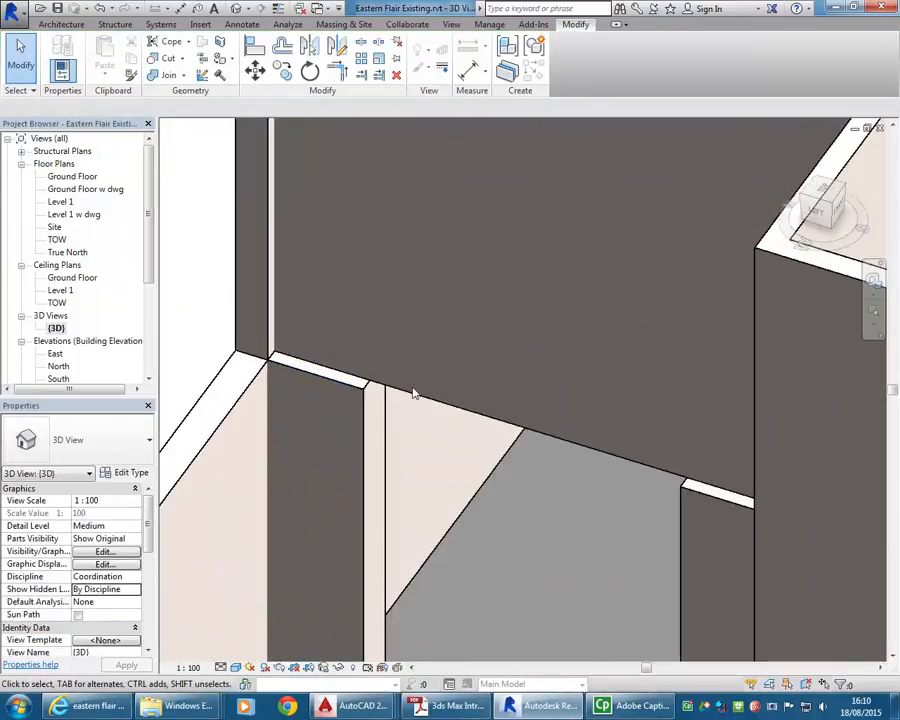
{"action": "scroll", "coordinate": [412, 394], "scroll_direction": "down", "scroll_amount": 3}
{"action": "middle_click_drag", "start_coordinate": [488, 285], "coordinate": [374, 267], "text": "shift"}
{"action": "scroll", "coordinate": [295, 348], "scroll_direction": "down", "scroll_amount": 2}
{"action": "scroll", "coordinate": [382, 331], "scroll_direction": "up", "scroll_amount": 2}
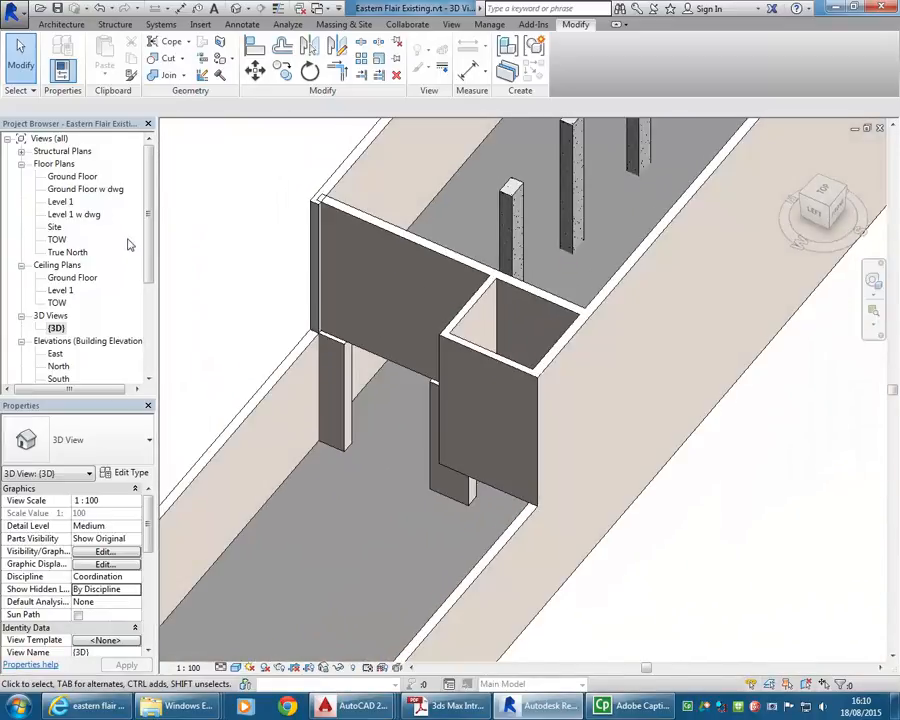
{"action": "scroll", "coordinate": [462, 376], "scroll_direction": "down", "scroll_amount": 1}
{"action": "middle_click_drag", "start_coordinate": [462, 376], "coordinate": [350, 470]}
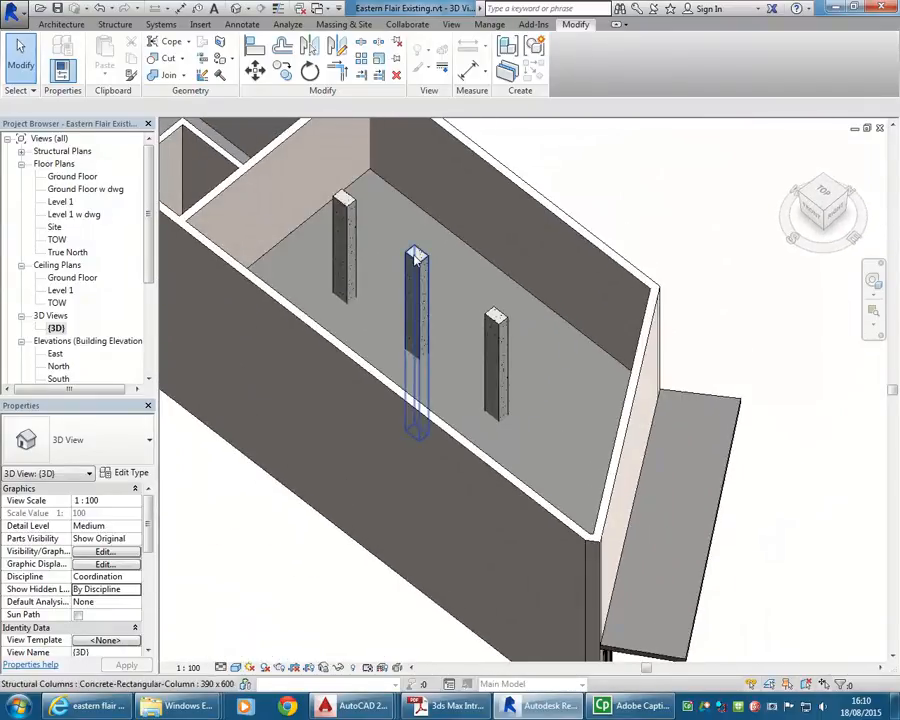
{"action": "middle_click_drag", "start_coordinate": [372, 480], "coordinate": [396, 500]}
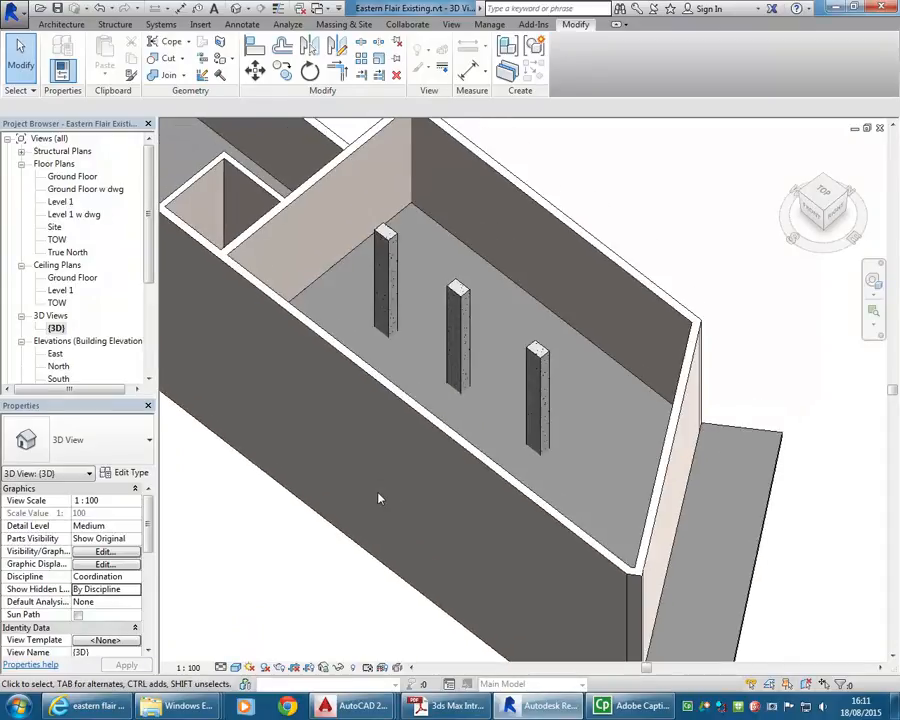
Check the Ground Floor w dwg plan, and set the Level 1 w dwg plan's visual style to Wireframe
{"action": "double_click", "coordinate": [73, 179]}
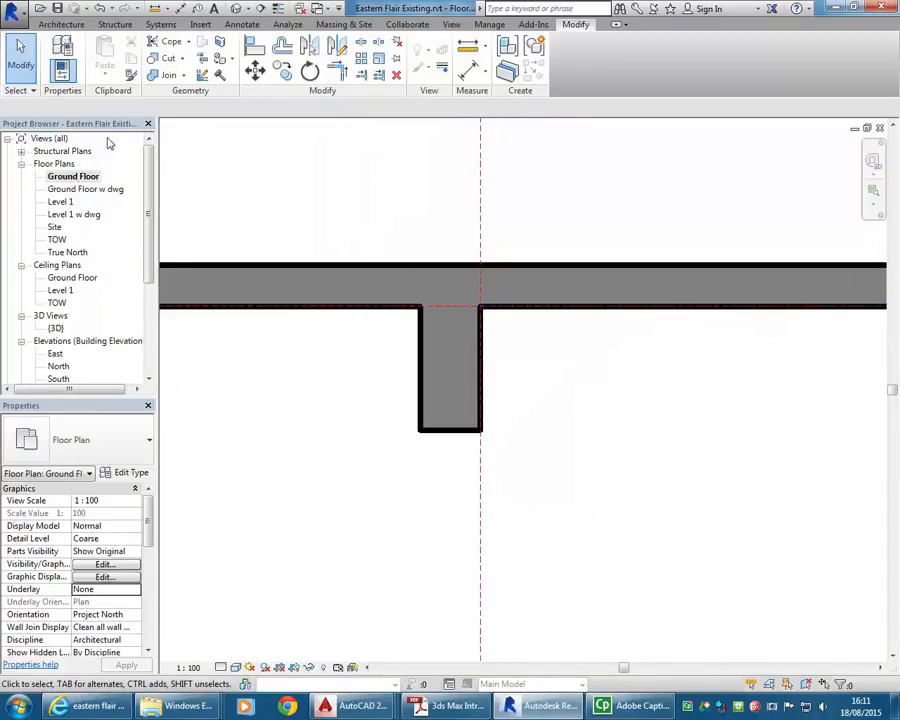
{"action": "double_click", "coordinate": [112, 189]}
{"action": "scroll", "coordinate": [441, 301], "scroll_direction": "up", "scroll_amount": 5}
{"action": "middle_click_drag", "start_coordinate": [402, 347], "coordinate": [297, 438]}
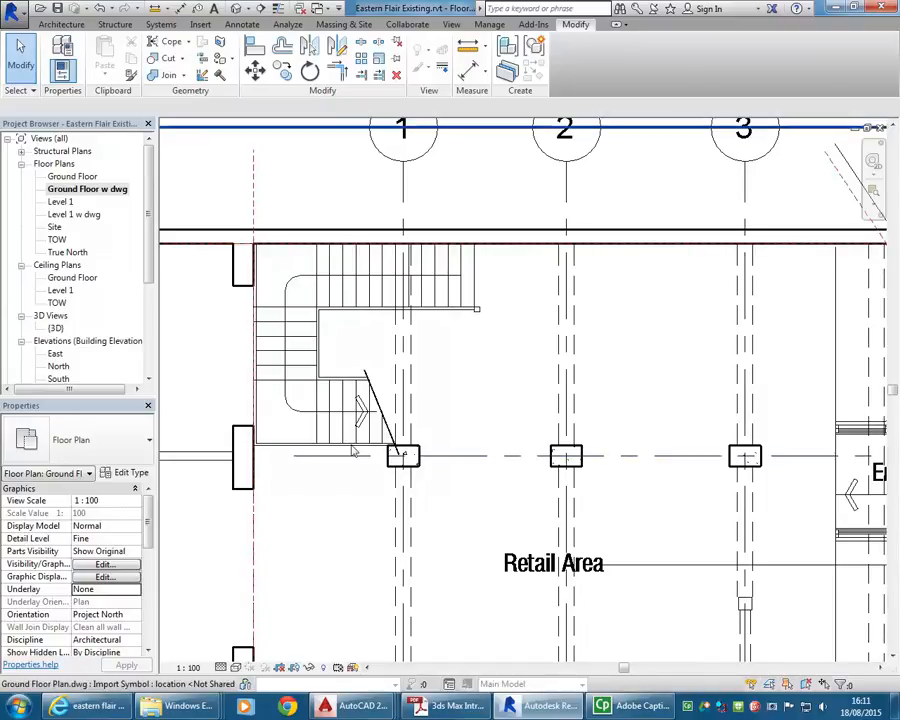
{"action": "scroll", "coordinate": [334, 301], "scroll_direction": "up", "scroll_amount": 2}
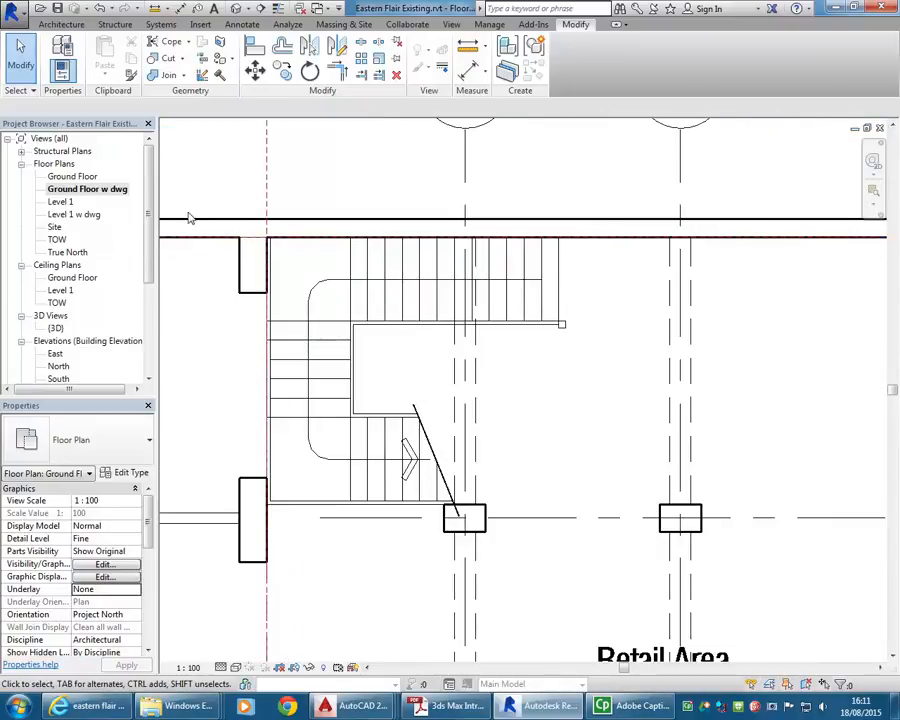
{"action": "double_click", "coordinate": [94, 213]}
{"action": "middle_click_drag", "start_coordinate": [543, 270], "coordinate": [713, 325]}
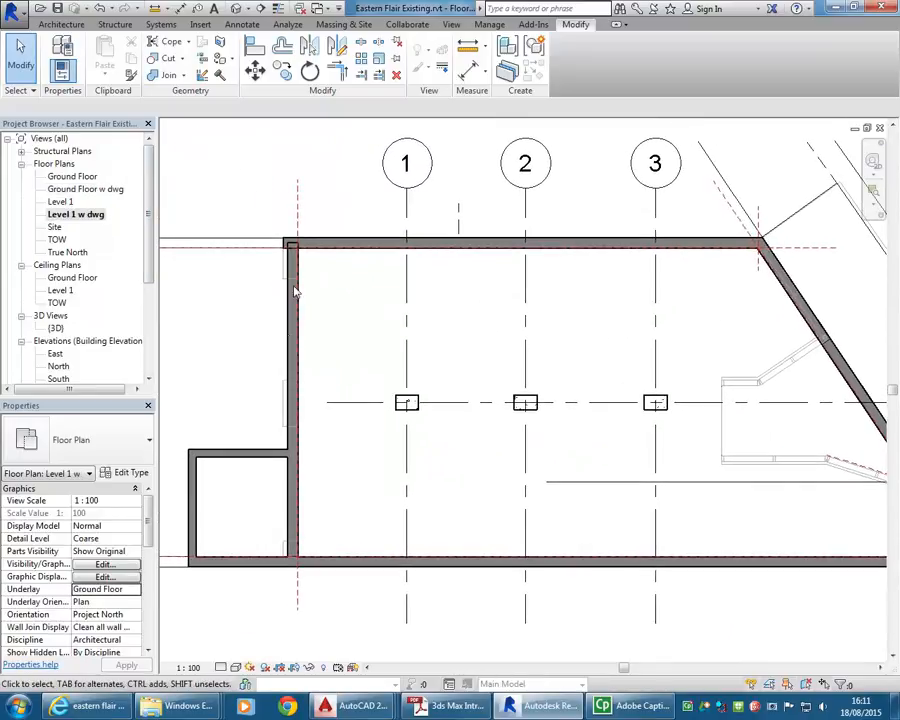
{"action": "middle_click_drag", "start_coordinate": [399, 441], "coordinate": [338, 415]}
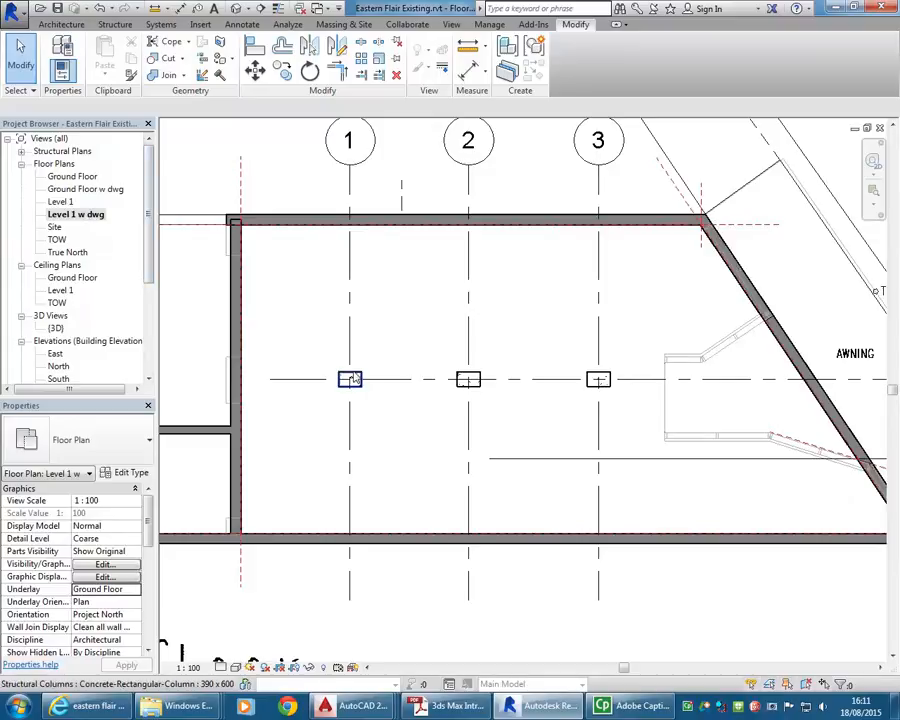
{"action": "left_click", "coordinate": [239, 673]}
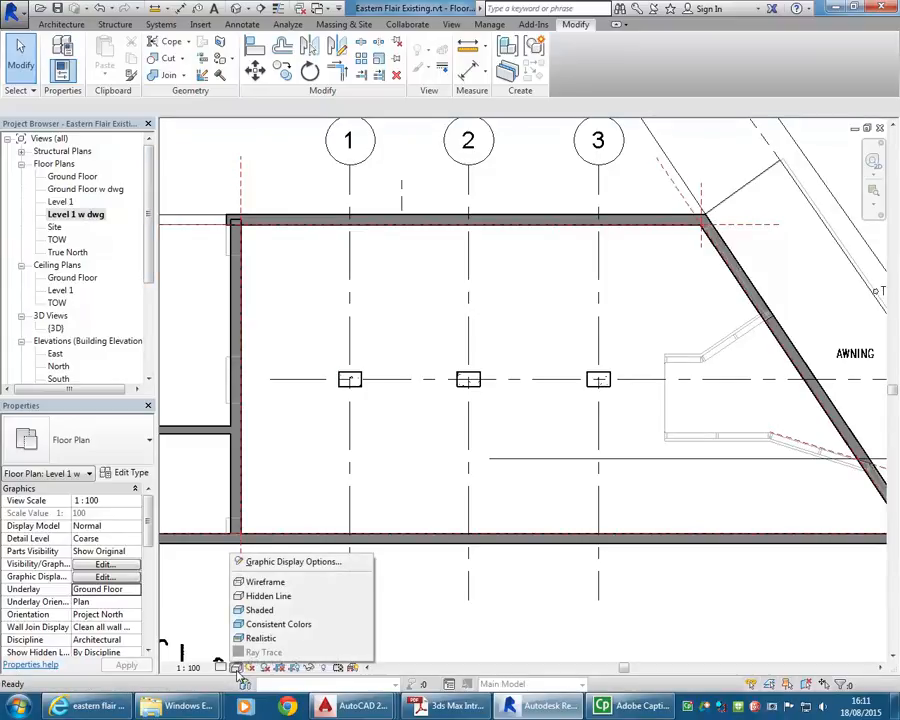
{"action": "left_click", "coordinate": [268, 584]}
Disallow the join at the Level 1 cross wall's boundary end and pull that end back to the boundary wall's inner face
{"action": "scroll", "coordinate": [306, 290], "scroll_direction": "up", "scroll_amount": 4}
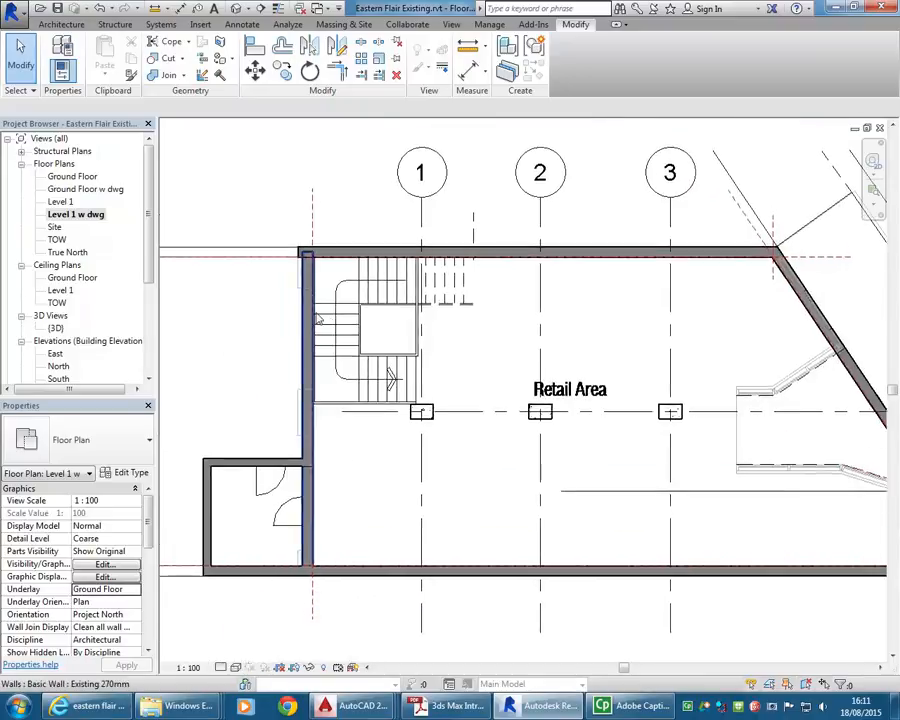
{"action": "scroll", "coordinate": [306, 290], "scroll_direction": "down", "scroll_amount": 1}
{"action": "scroll", "coordinate": [295, 331], "scroll_direction": "up", "scroll_amount": 6}
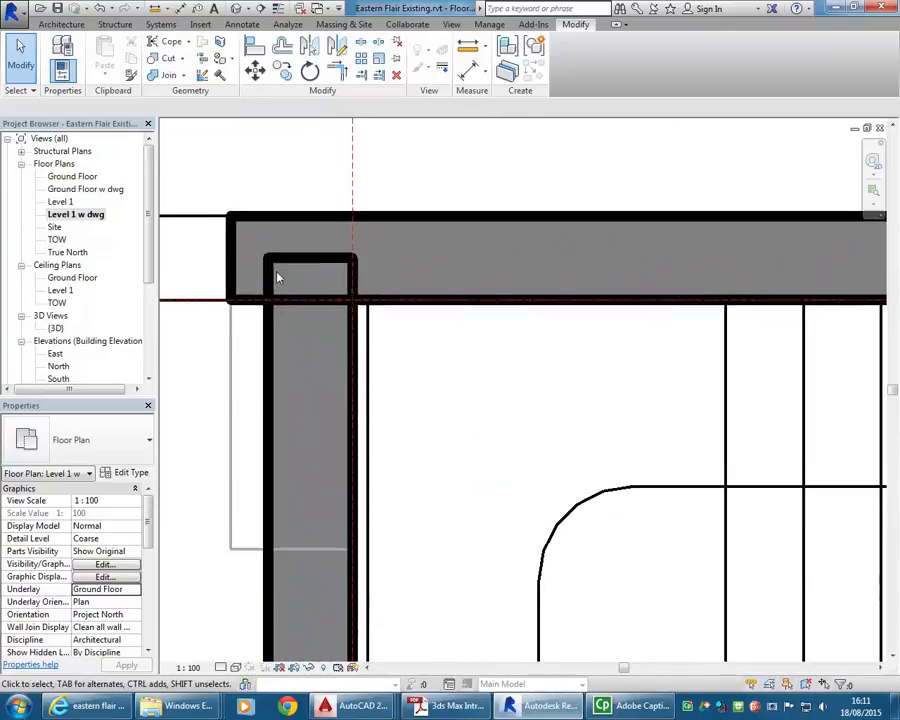
{"action": "left_click", "coordinate": [269, 420]}
{"action": "scroll", "coordinate": [303, 331], "scroll_direction": "up", "scroll_amount": 3}
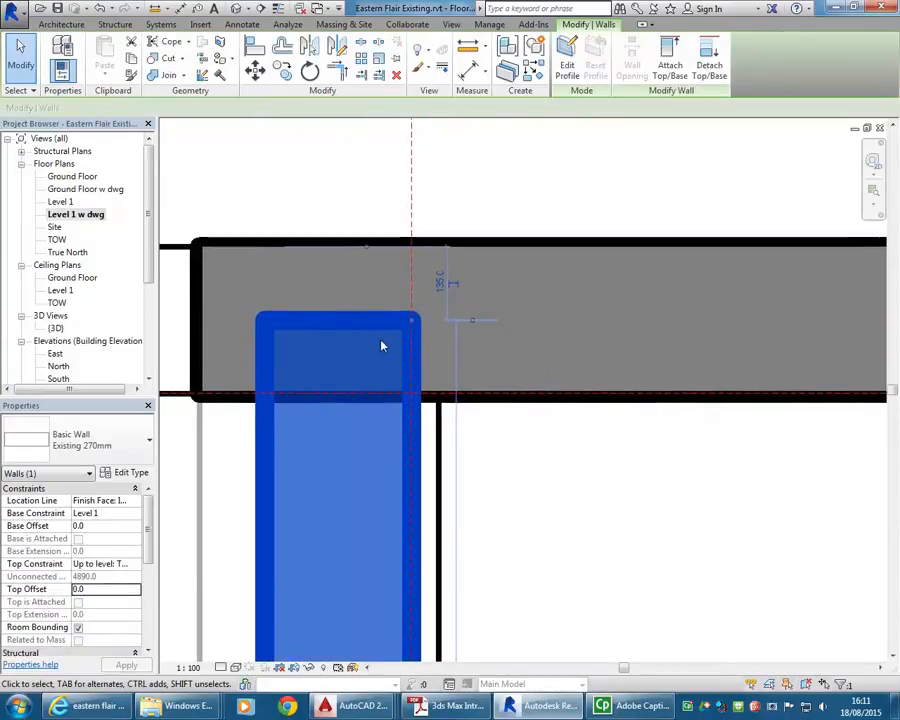
{"action": "right_click", "coordinate": [412, 325]}
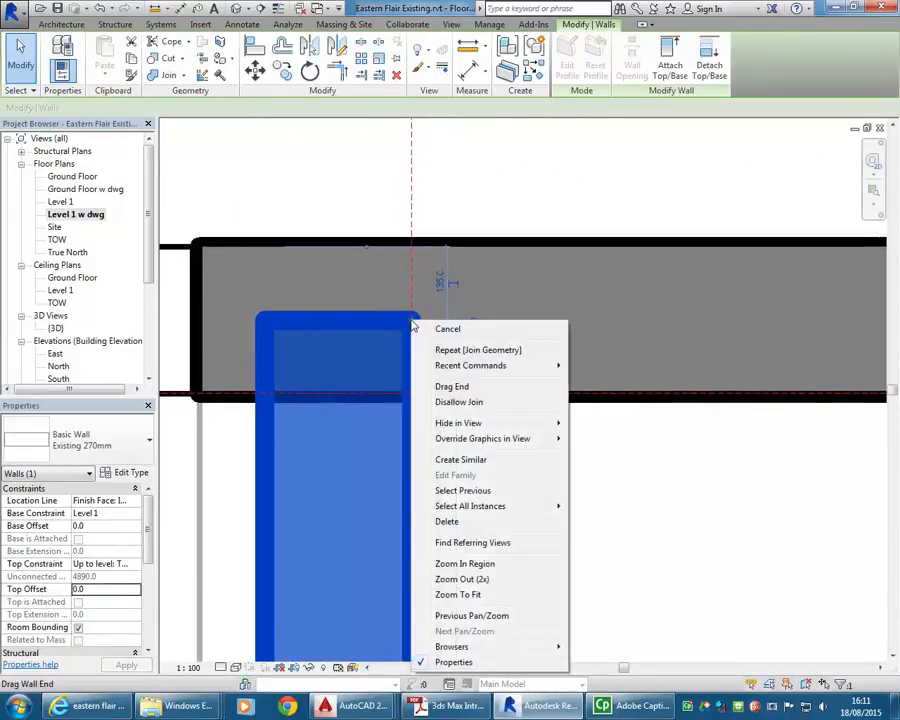
{"action": "left_click", "coordinate": [452, 403]}
{"action": "left_click_drag", "start_coordinate": [410, 317], "coordinate": [410, 460]}
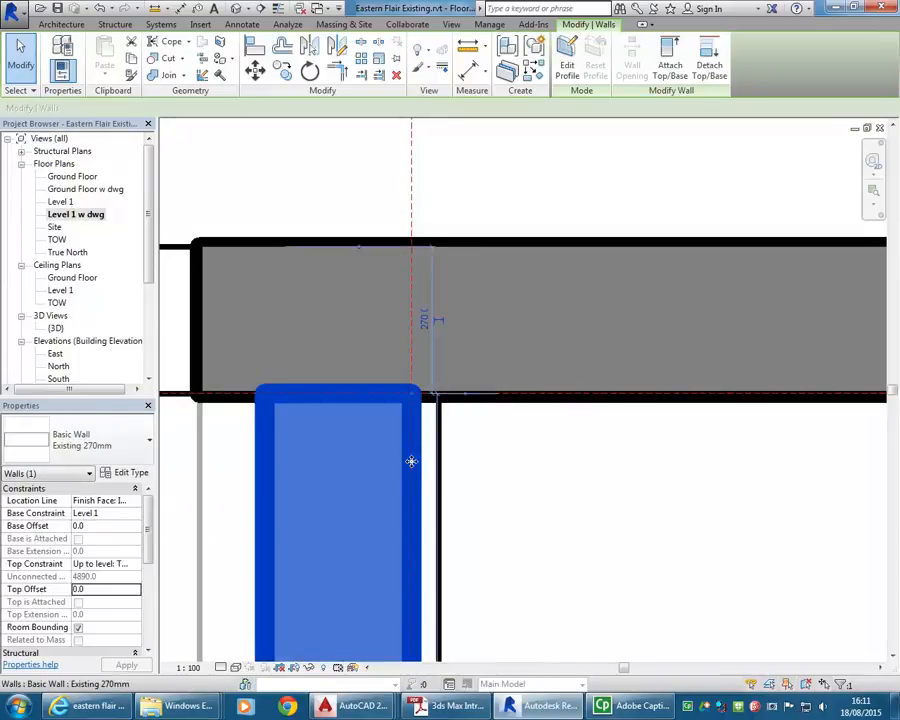
{"action": "left_click", "coordinate": [168, 76]}
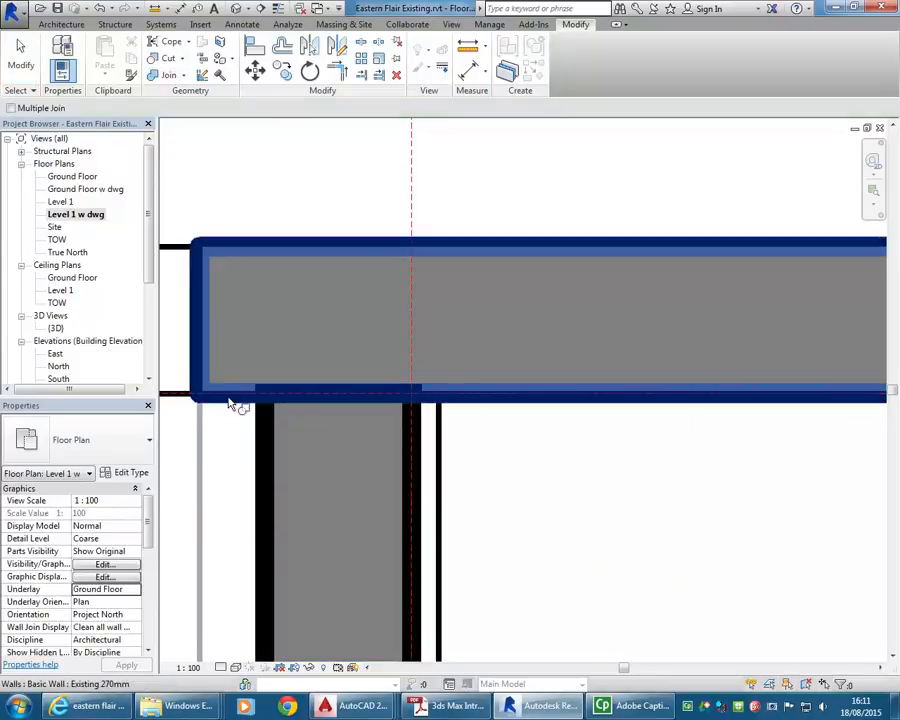
{"action": "left_click", "coordinate": [262, 450]}
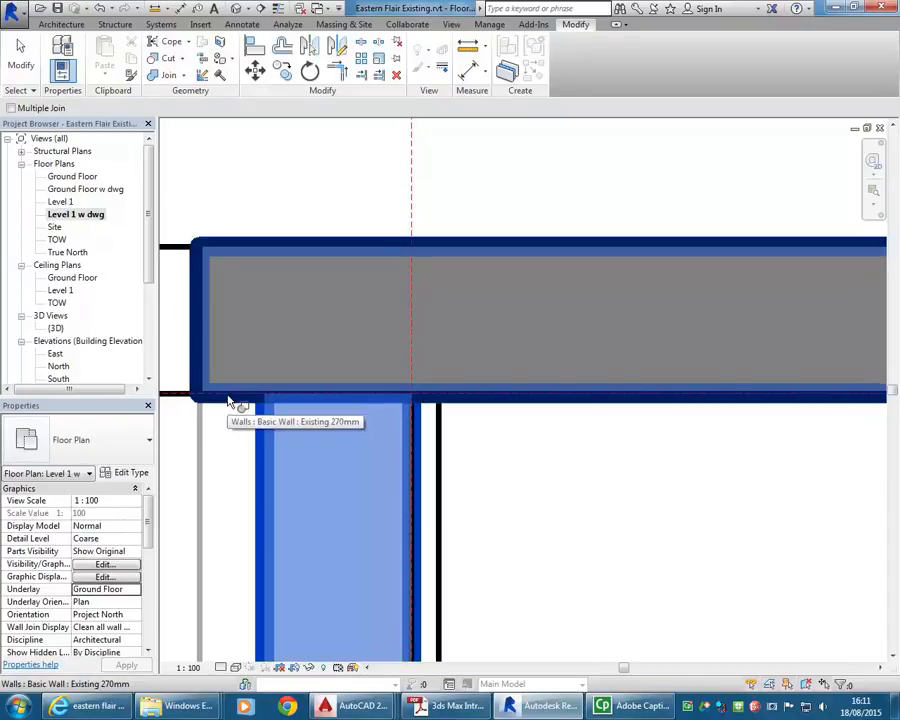
{"action": "right_click", "coordinate": [257, 178]}
{"action": "left_click", "coordinate": [303, 188]}
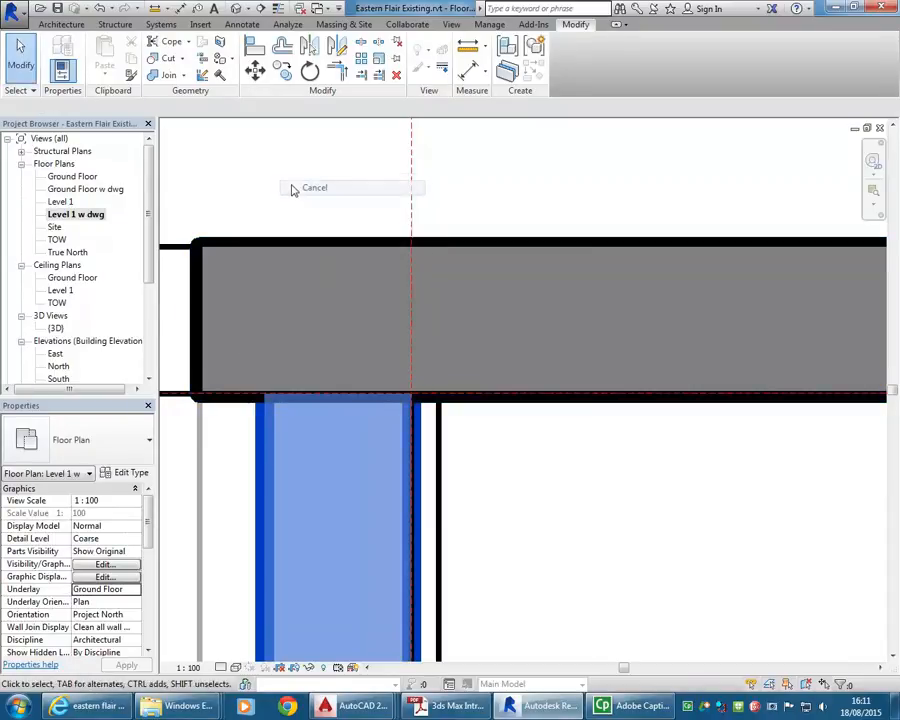
Shorten the taller boundary wall's end by 120 mm to line up with the Level 1 cross wall's outer face
{"action": "scroll", "coordinate": [298, 232], "scroll_direction": "down", "scroll_amount": 2}
{"action": "left_click", "coordinate": [236, 234]}
{"action": "scroll", "coordinate": [226, 366], "scroll_direction": "up", "scroll_amount": 3}
{"action": "left_click_drag", "start_coordinate": [223, 400], "coordinate": [297, 397]}
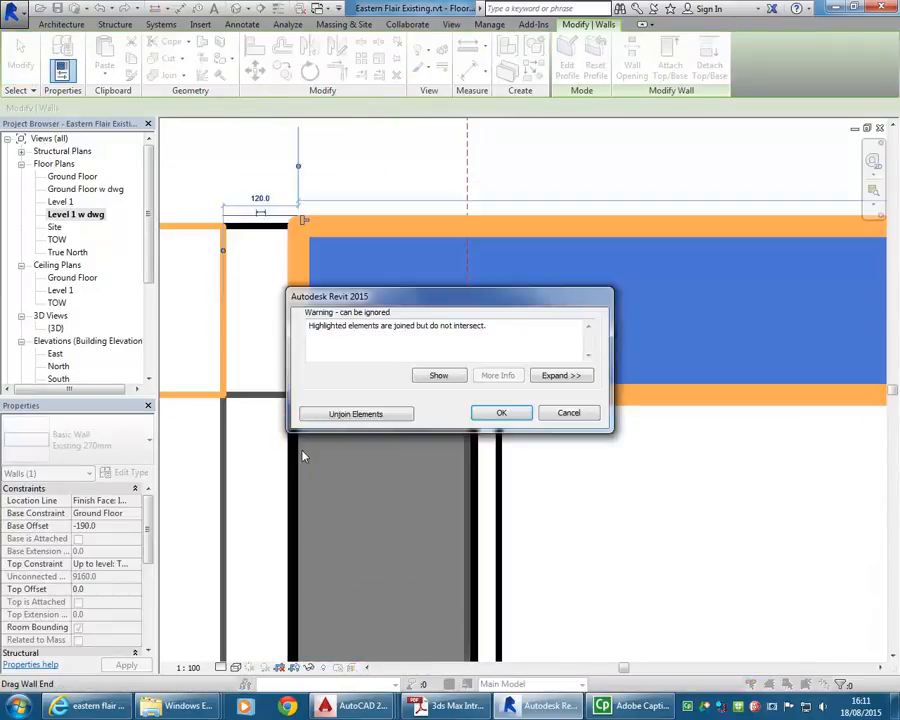
{"action": "left_click", "coordinate": [501, 415]}
{"action": "left_click", "coordinate": [208, 172]}
{"action": "scroll", "coordinate": [328, 252], "scroll_direction": "down", "scroll_amount": 2}
Extend the lower boundary wall's end to meet the taller boundary wall's end at the cross wall's outer face
{"action": "left_click", "coordinate": [316, 270]}
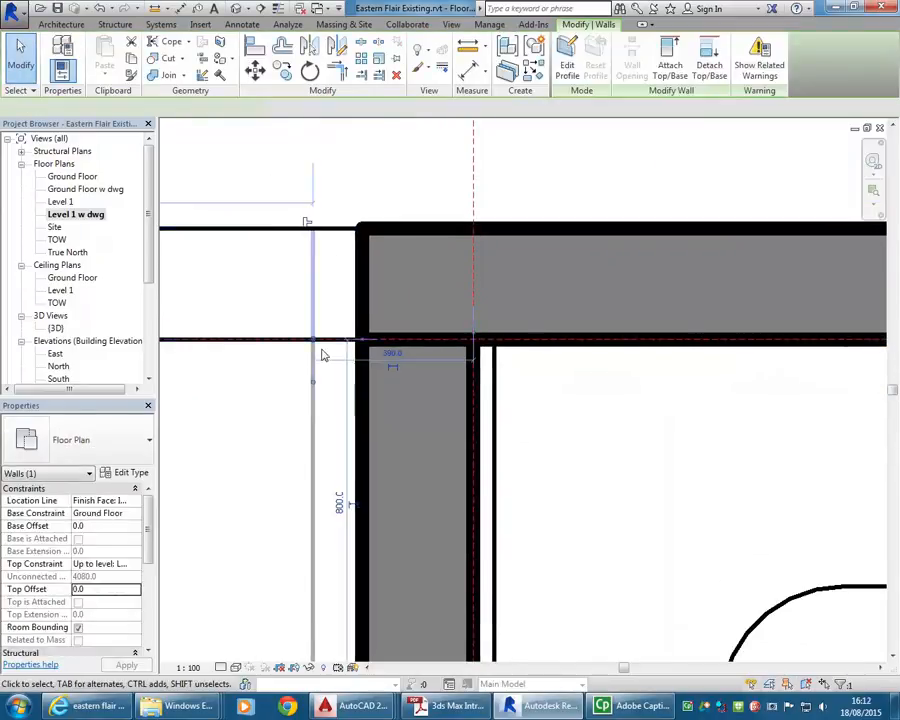
{"action": "scroll", "coordinate": [310, 335], "scroll_direction": "up", "scroll_amount": 4}
{"action": "left_click_drag", "start_coordinate": [306, 326], "coordinate": [404, 331]}
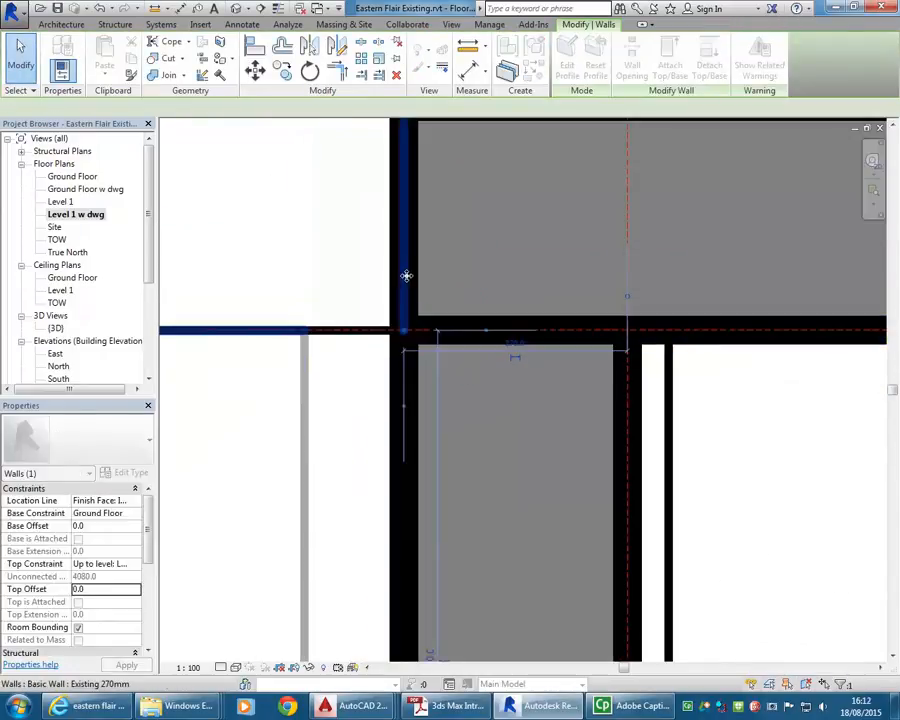
{"action": "scroll", "coordinate": [380, 278], "scroll_direction": "down", "scroll_amount": 2}
{"action": "left_click", "coordinate": [407, 218]}
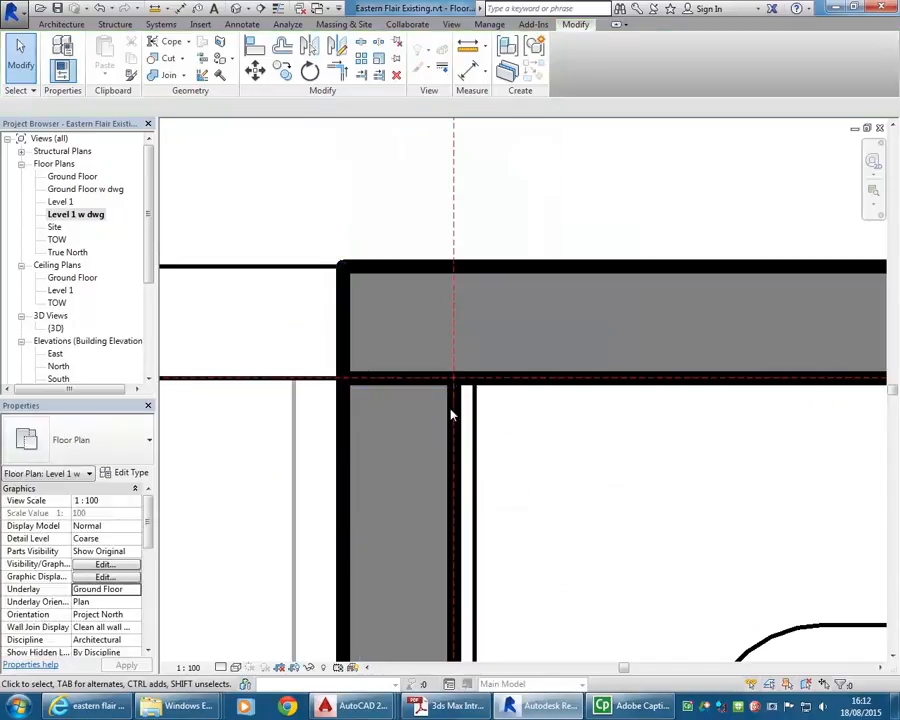
Join the geometry of the Level 1 boundary wall and cross wall where they meet at the corner
{"action": "left_click", "coordinate": [157, 82]}
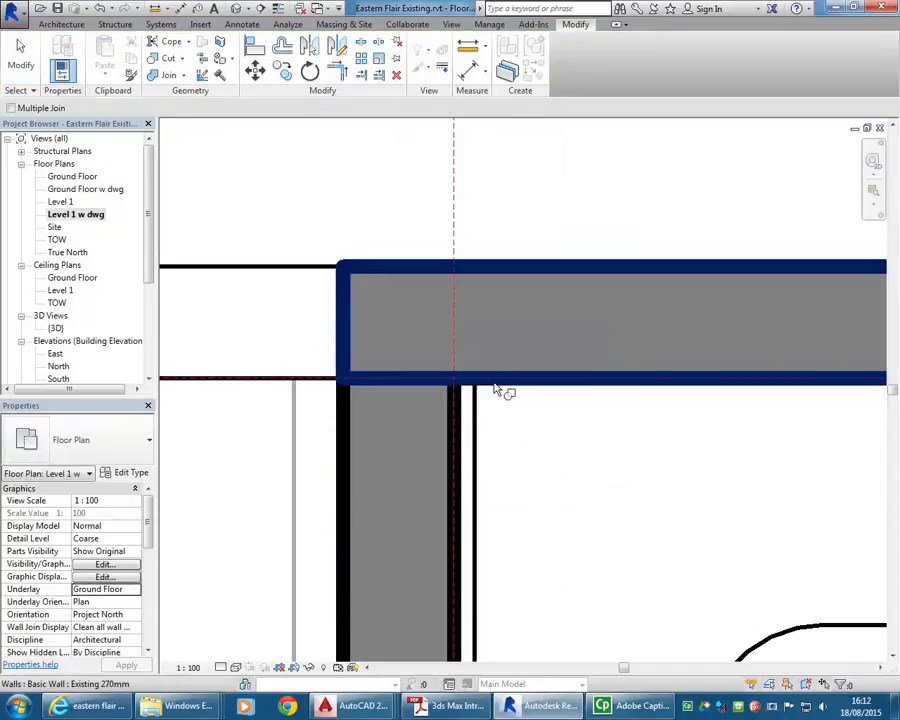
{"action": "left_click", "coordinate": [512, 386]}
{"action": "left_click", "coordinate": [457, 410]}
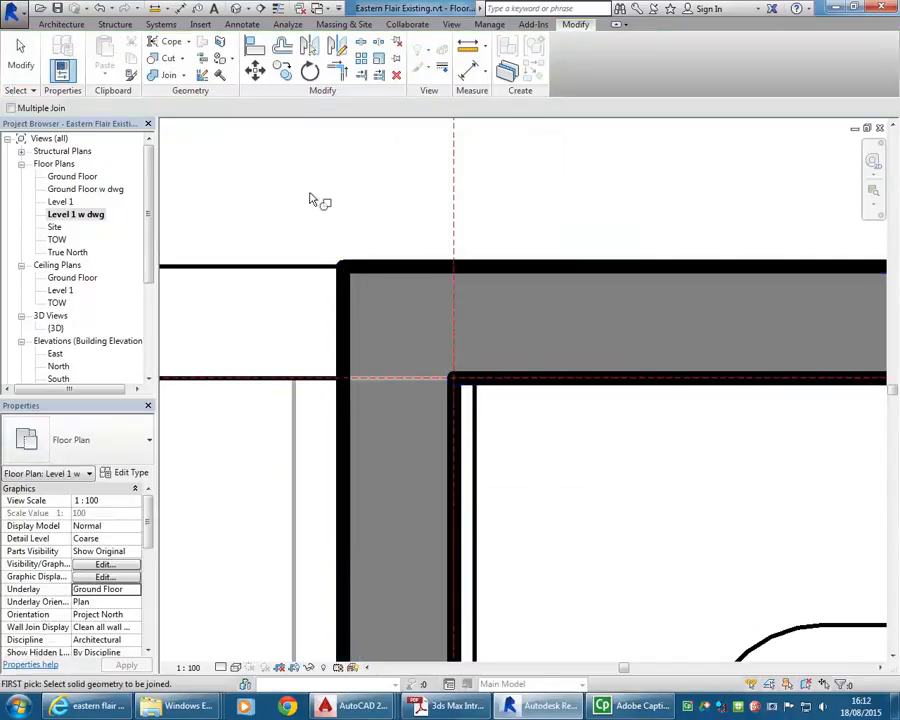
{"action": "right_click", "coordinate": [344, 205]}
{"action": "left_click", "coordinate": [360, 212]}
Examine the wall junction between the Level 1 cross wall and the boundary walls in the 3D view
{"action": "left_click", "coordinate": [164, 8]}
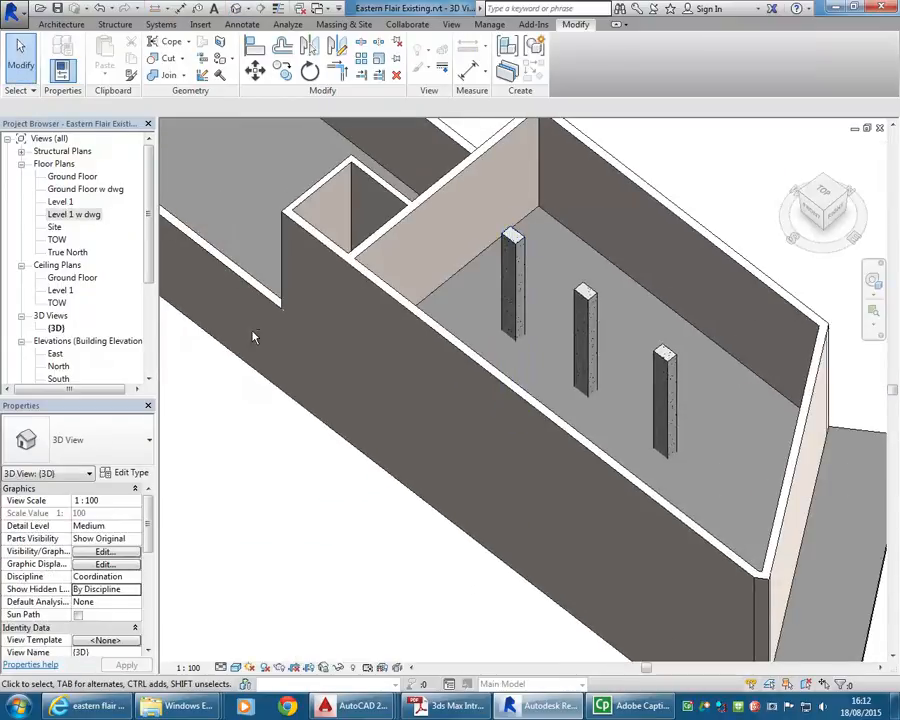
{"action": "middle_click_drag", "start_coordinate": [254, 338], "coordinate": [538, 305], "text": "shift"}
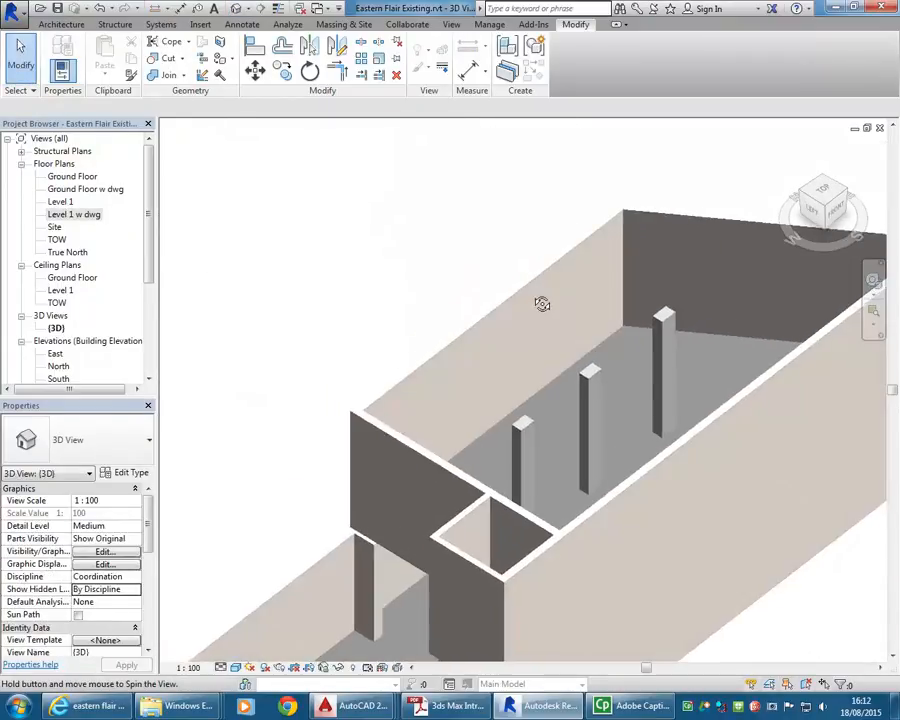
{"action": "scroll", "coordinate": [388, 454], "scroll_direction": "up", "scroll_amount": 8}
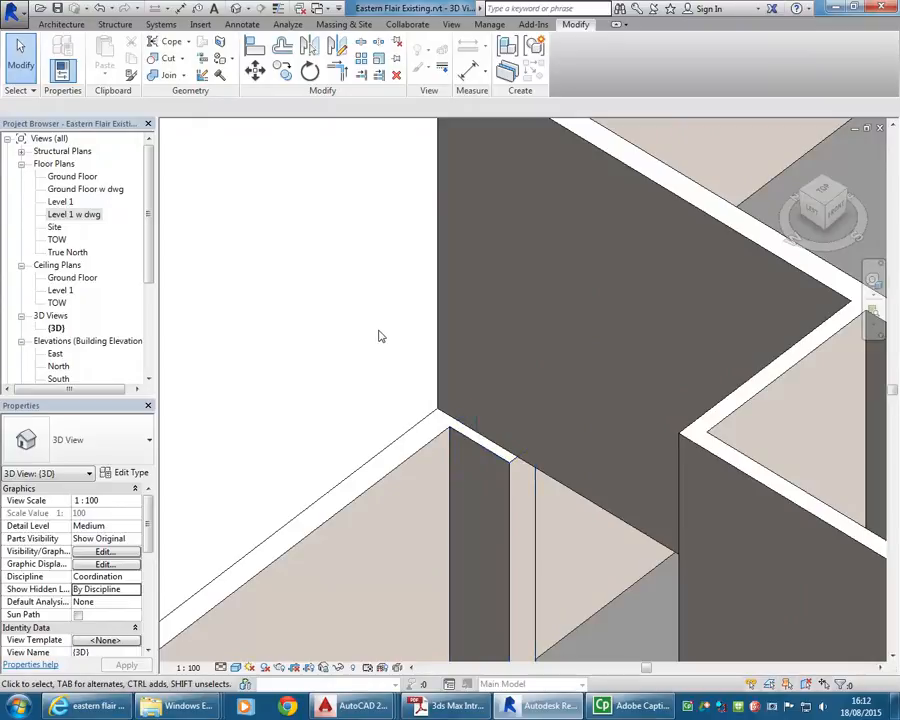
Return to the Level 1 w dwg plan and set its detail level to Fine
{"action": "double_click", "coordinate": [80, 215]}
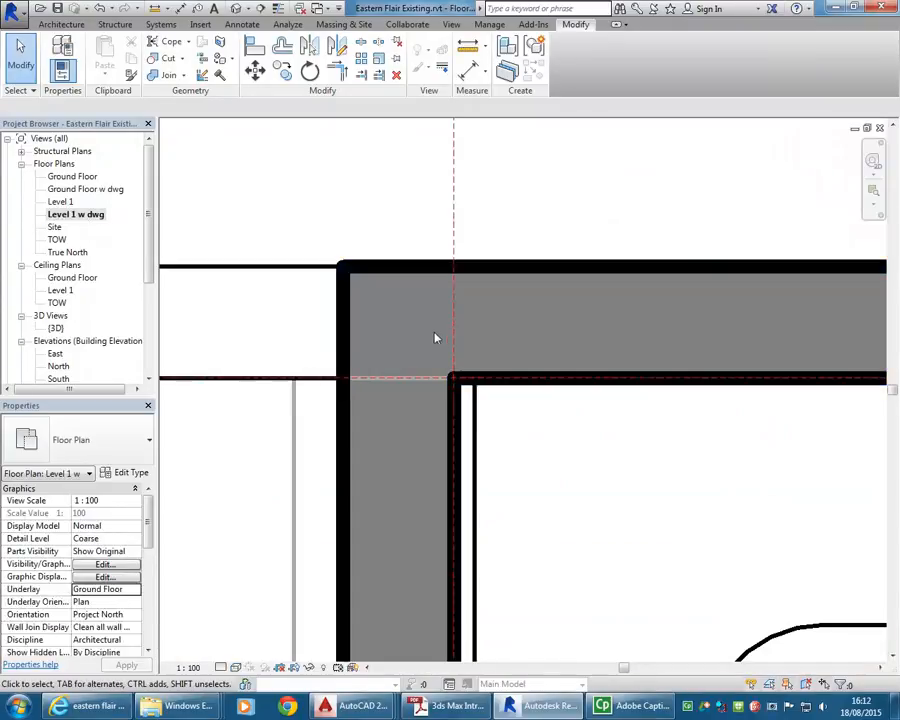
{"action": "scroll", "coordinate": [568, 423], "scroll_direction": "down", "scroll_amount": 2}
{"action": "middle_click_drag", "start_coordinate": [555, 421], "coordinate": [398, 275]}
{"action": "scroll", "coordinate": [456, 310], "scroll_direction": "down", "scroll_amount": 2}
{"action": "middle_click_drag", "start_coordinate": [540, 412], "coordinate": [468, 377]}
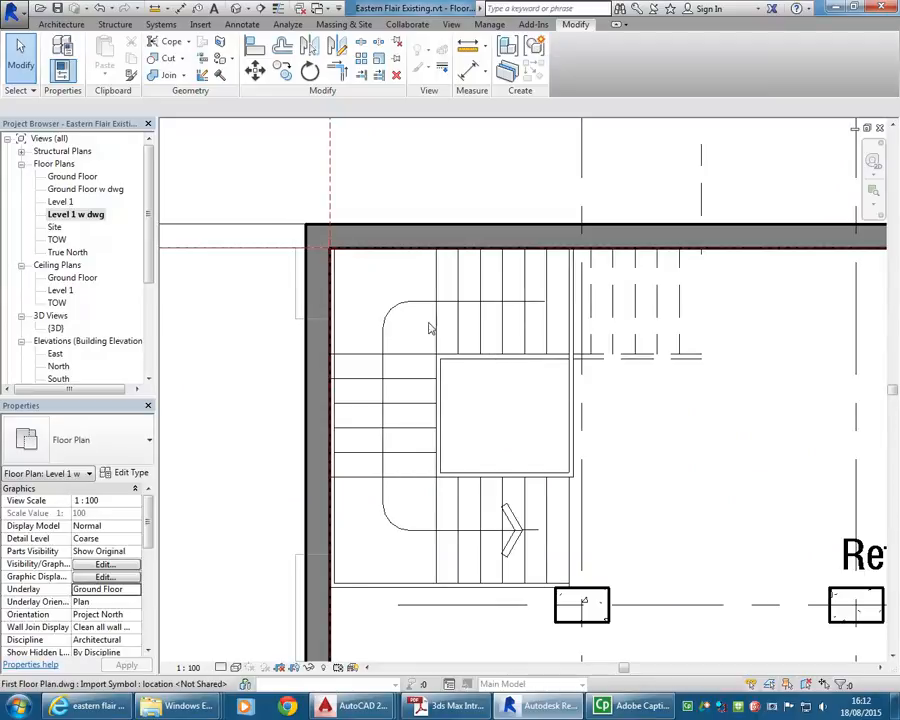
{"action": "scroll", "coordinate": [291, 198], "scroll_direction": "up", "scroll_amount": 2}
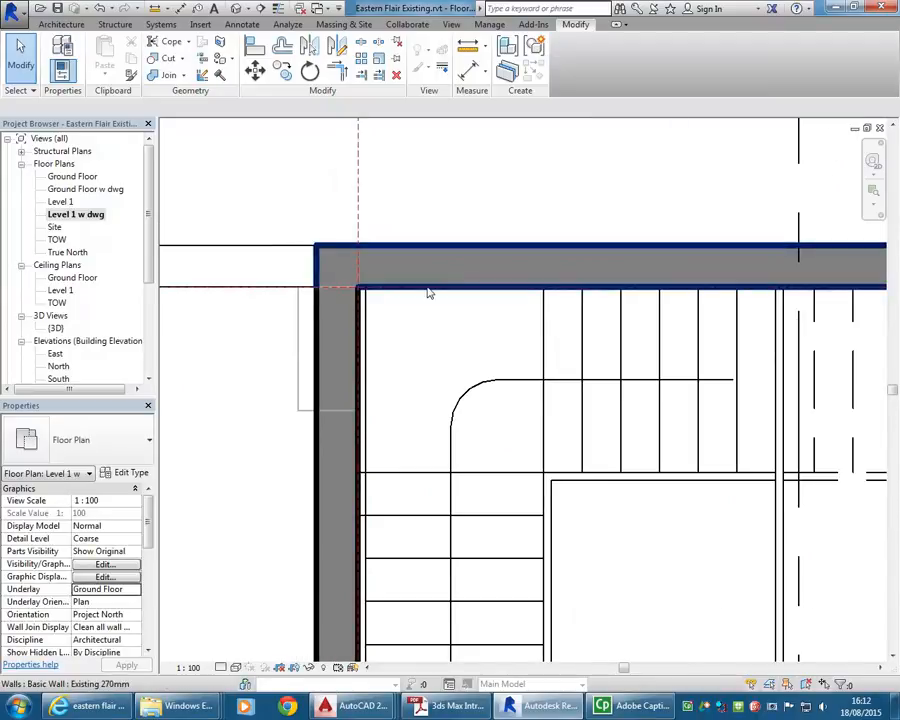
{"action": "left_click", "coordinate": [221, 667]}
{"action": "left_click", "coordinate": [240, 702]}
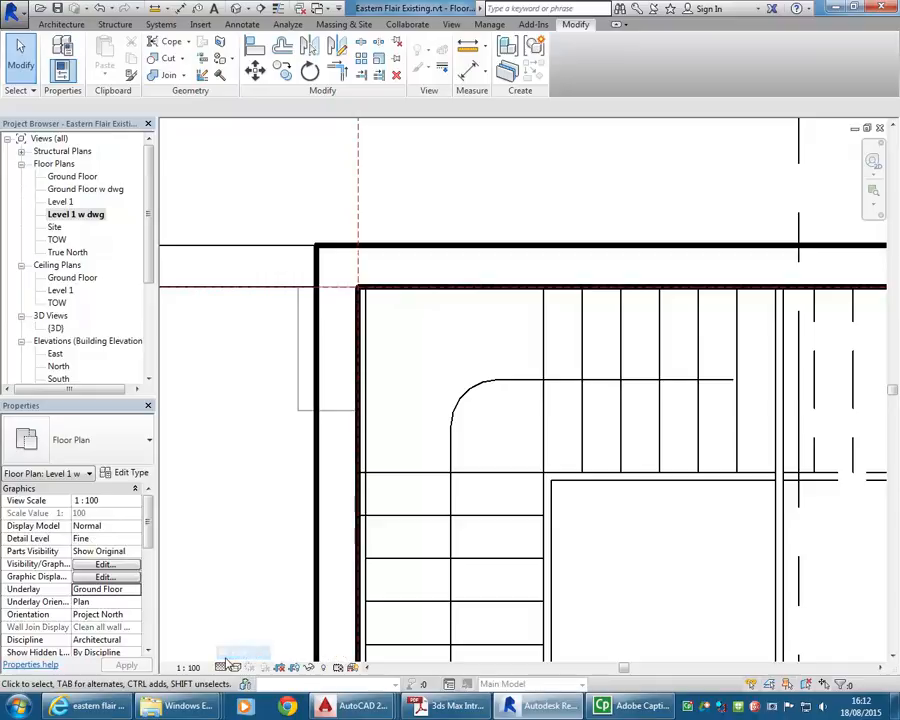
Examine the Level 1 plan's angled wall with its underlying curtain wall mullions, and the column row in the retail area
{"action": "scroll", "coordinate": [498, 386], "scroll_direction": "down", "scroll_amount": 5}
{"action": "middle_click_drag", "start_coordinate": [615, 418], "coordinate": [327, 315]}
{"action": "scroll", "coordinate": [721, 321], "scroll_direction": "up", "scroll_amount": 1}
{"action": "scroll", "coordinate": [606, 301], "scroll_direction": "up", "scroll_amount": 3}
{"action": "scroll", "coordinate": [476, 321], "scroll_direction": "up", "scroll_amount": 2}
{"action": "scroll", "coordinate": [535, 338], "scroll_direction": "up", "scroll_amount": 2}
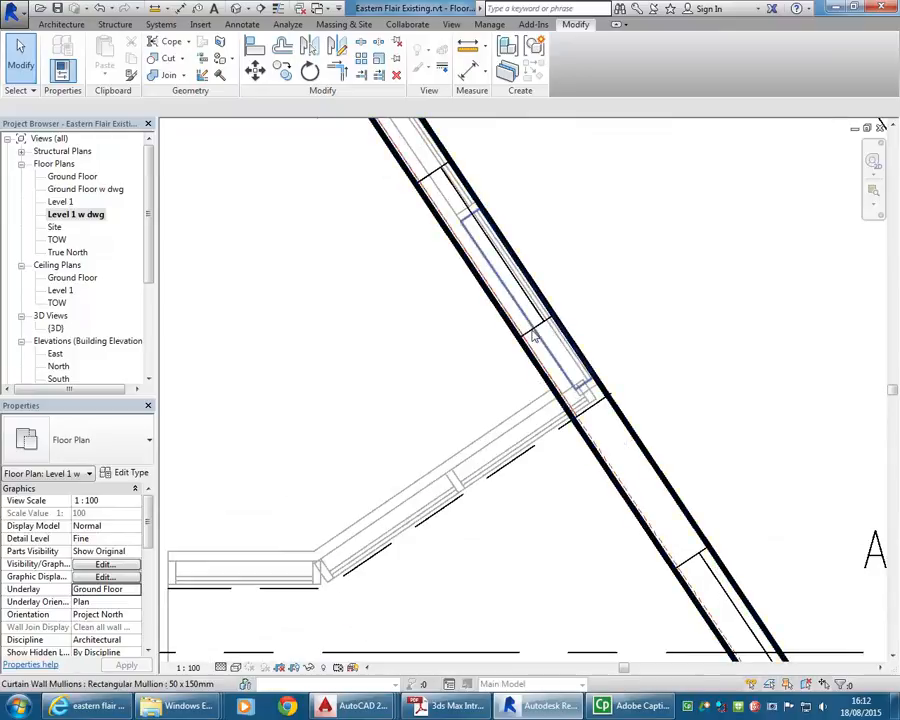
{"action": "scroll", "coordinate": [425, 348], "scroll_direction": "down", "scroll_amount": 3}
{"action": "scroll", "coordinate": [352, 359], "scroll_direction": "down", "scroll_amount": 1}
{"action": "middle_click_drag", "start_coordinate": [352, 359], "coordinate": [713, 329]}
{"action": "middle_click_drag", "start_coordinate": [528, 350], "coordinate": [680, 330]}
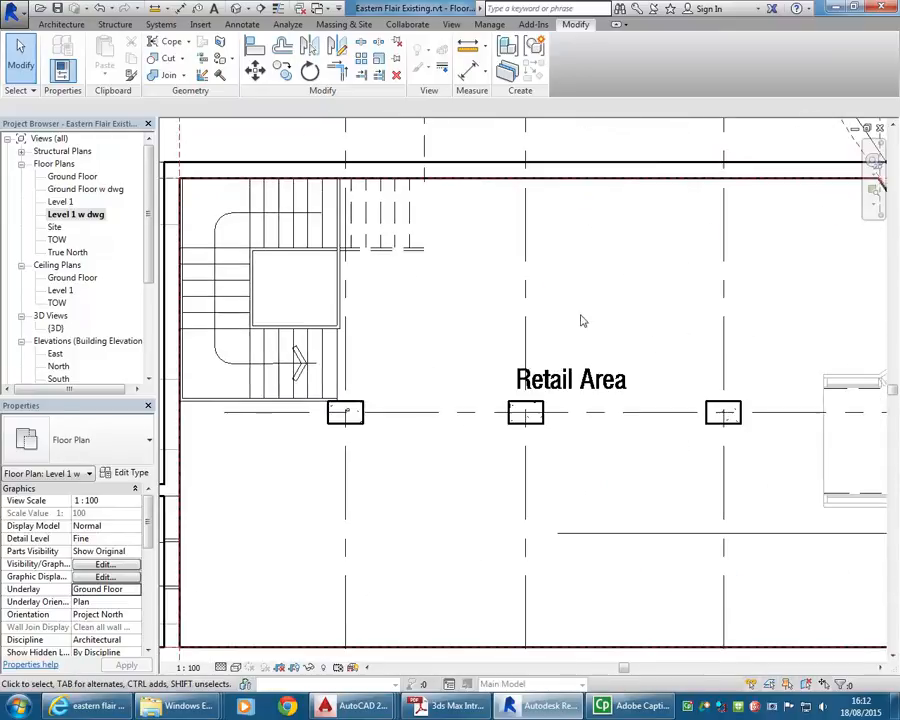
Compare the staircase layout beside the first column on the Level 1 w dwg and Ground Floor w dwg plans
{"action": "middle_click_drag", "start_coordinate": [320, 361], "coordinate": [472, 414]}
{"action": "scroll", "coordinate": [427, 301], "scroll_direction": "up", "scroll_amount": 1}
{"action": "middle_click_drag", "start_coordinate": [437, 353], "coordinate": [362, 367]}
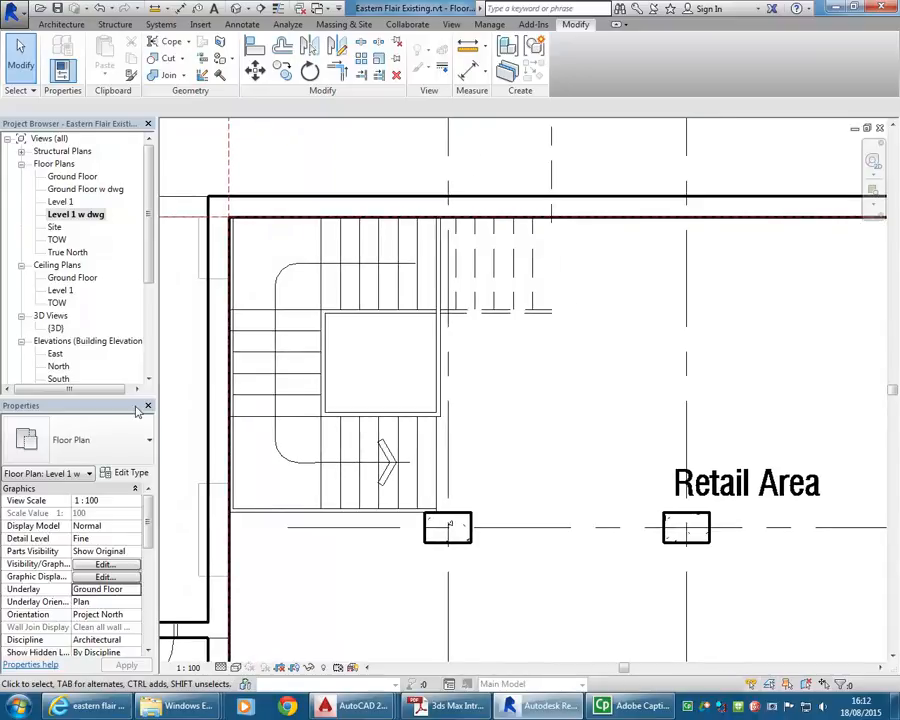
{"action": "double_click", "coordinate": [80, 189]}
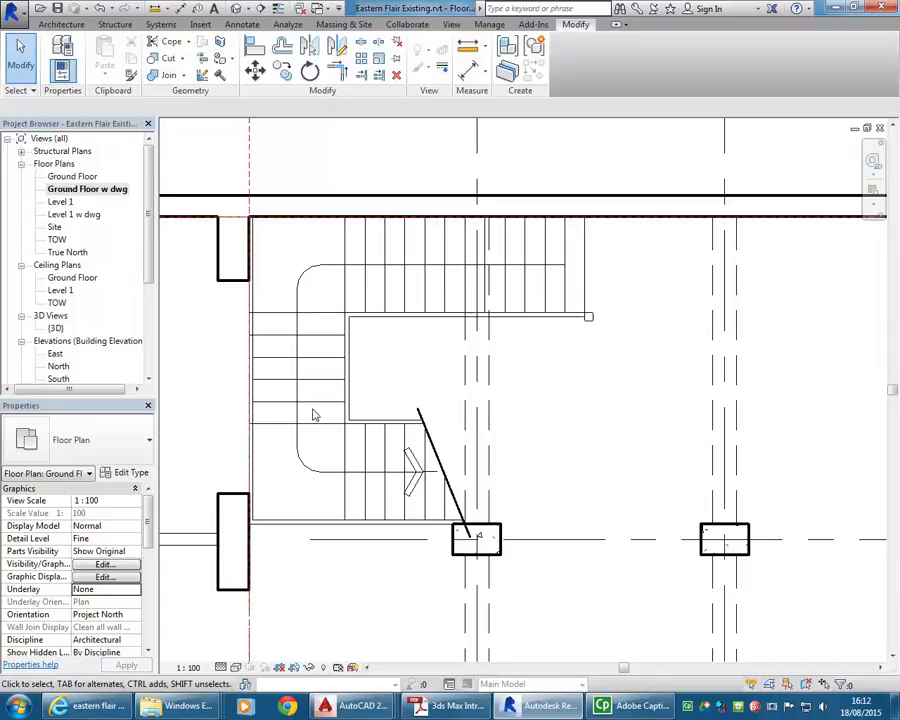
{"action": "double_click", "coordinate": [80, 215]}
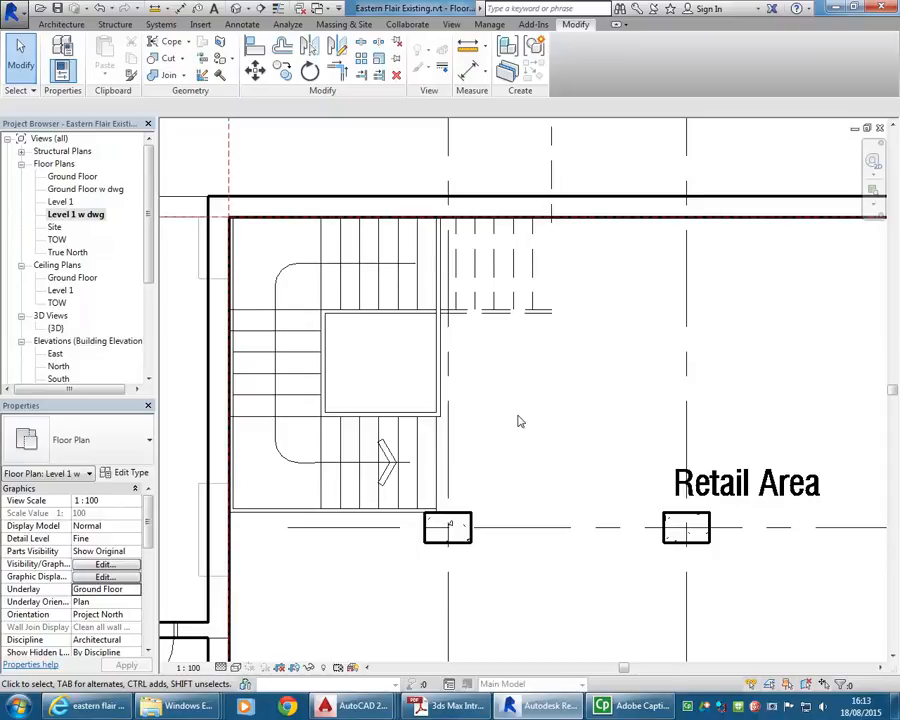
Open the Ground Floor w dwg floor plan and start a new stair with Stair by Sketch
{"action": "middle_click_drag", "start_coordinate": [518, 421], "coordinate": [530, 424]}
{"action": "double_click", "coordinate": [80, 190]}
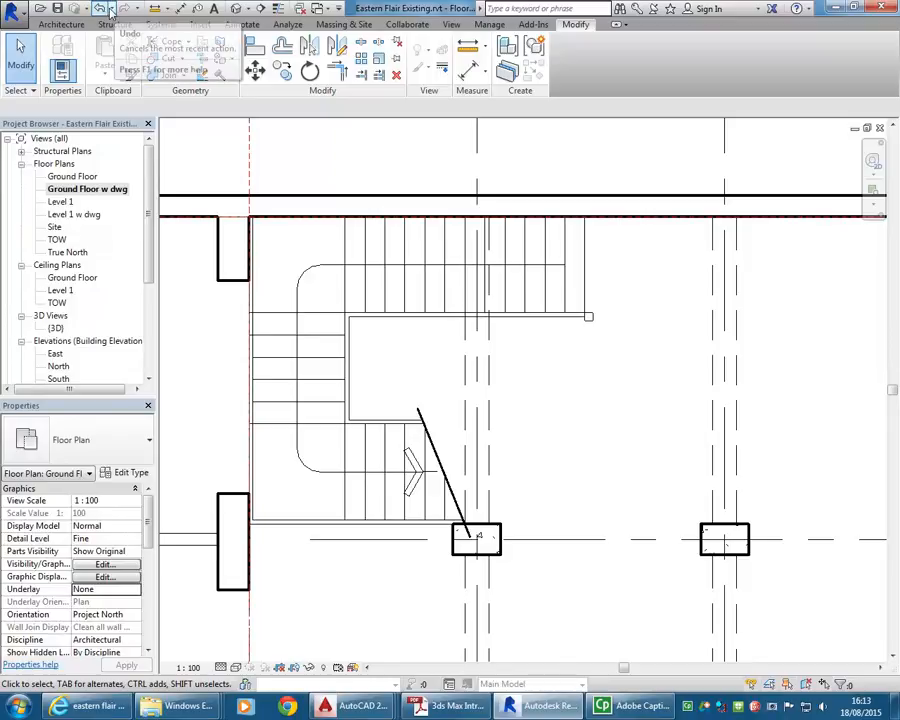
{"action": "left_click", "coordinate": [45, 23]}
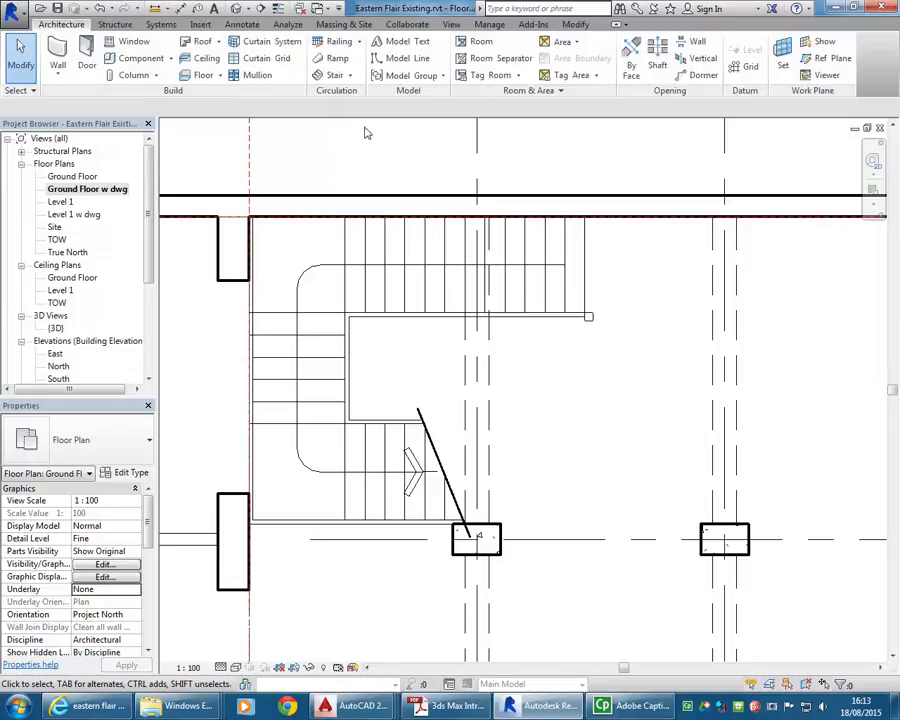
{"action": "left_click", "coordinate": [349, 75]}
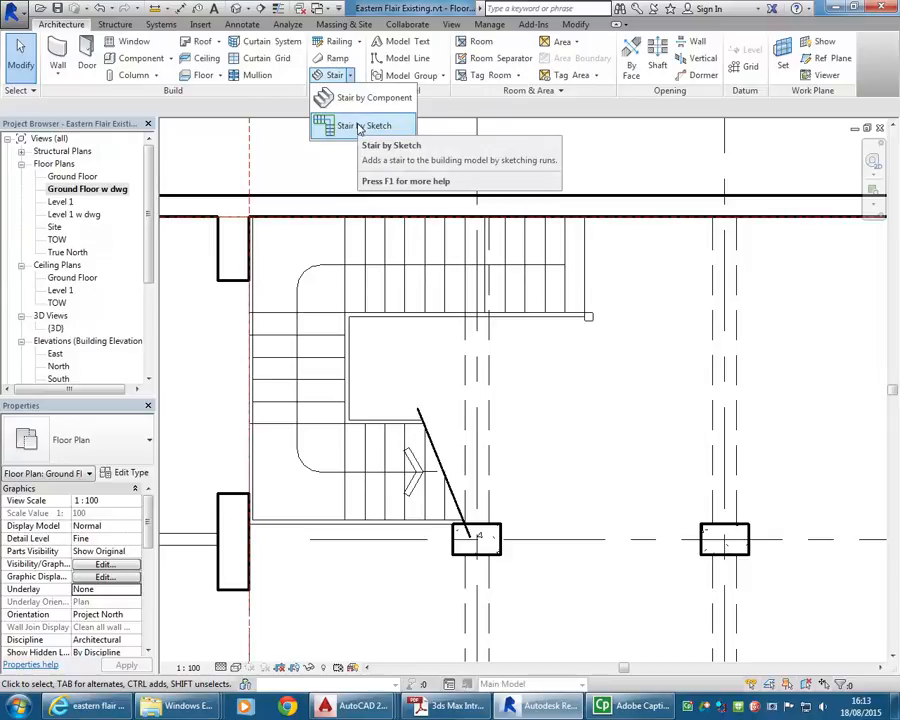
{"action": "left_click", "coordinate": [348, 76]}
{"action": "left_click", "coordinate": [349, 76]}
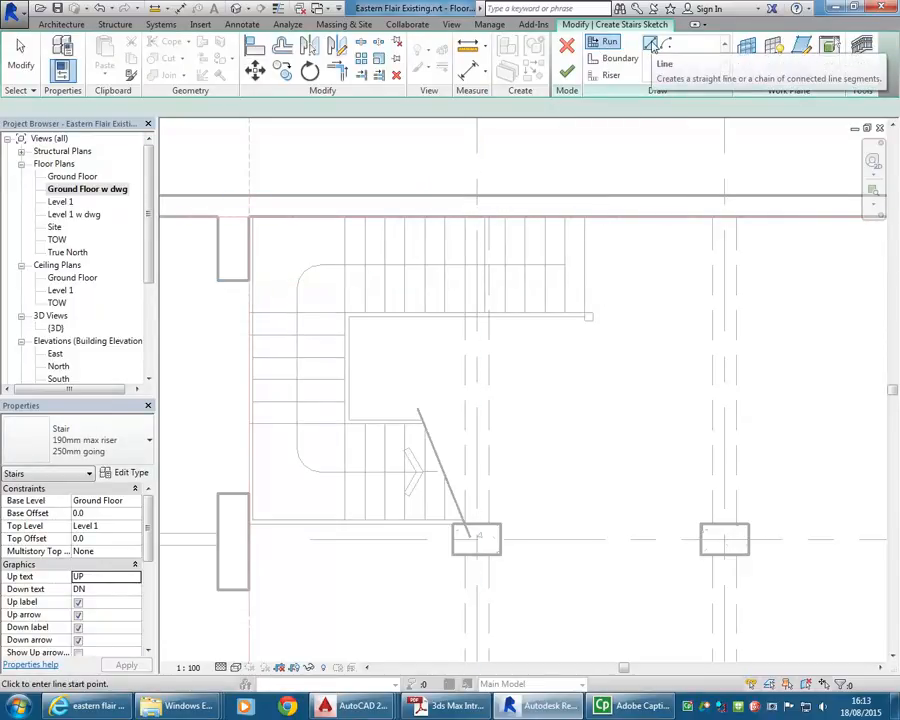
Set the new stair's desired number of risers to 26
{"action": "left_click_drag", "start_coordinate": [146, 539], "coordinate": [142, 598]}
{"action": "left_click", "coordinate": [102, 551]}
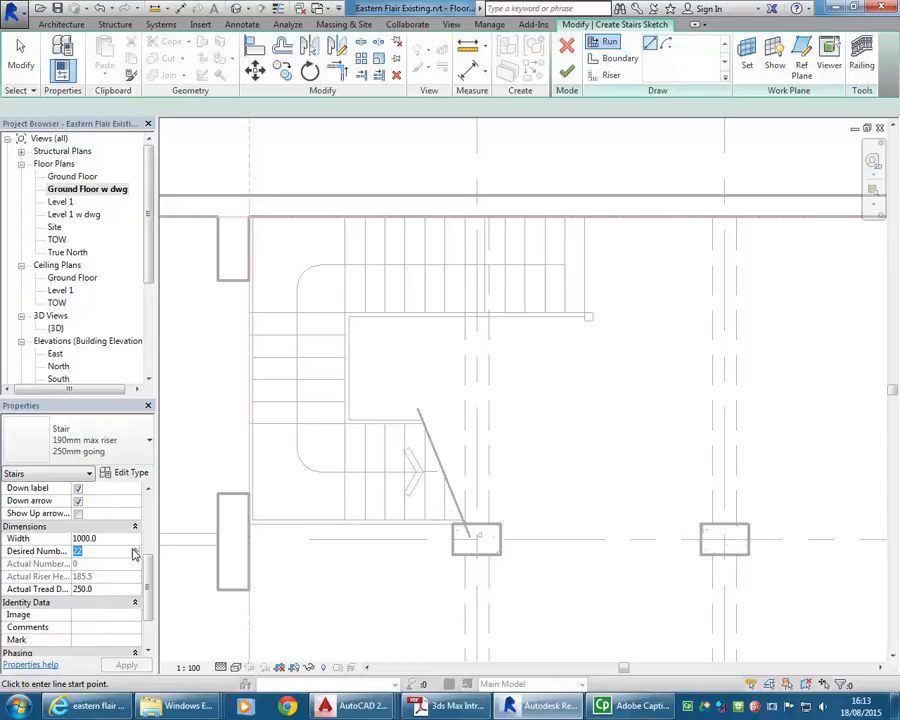
{"action": "type", "text": "25"}
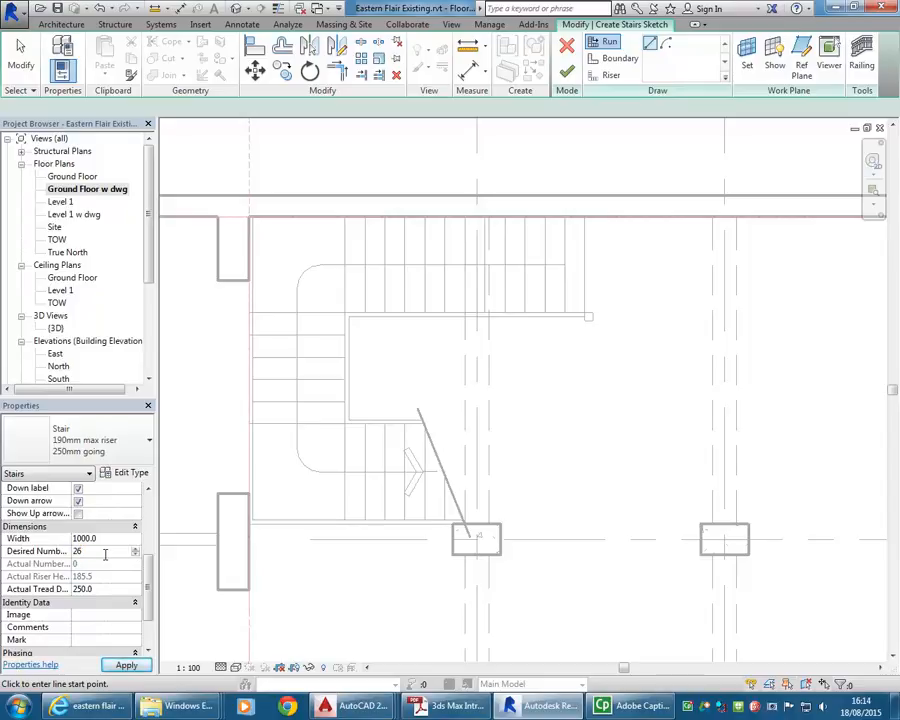
{"action": "key", "text": "Return"}
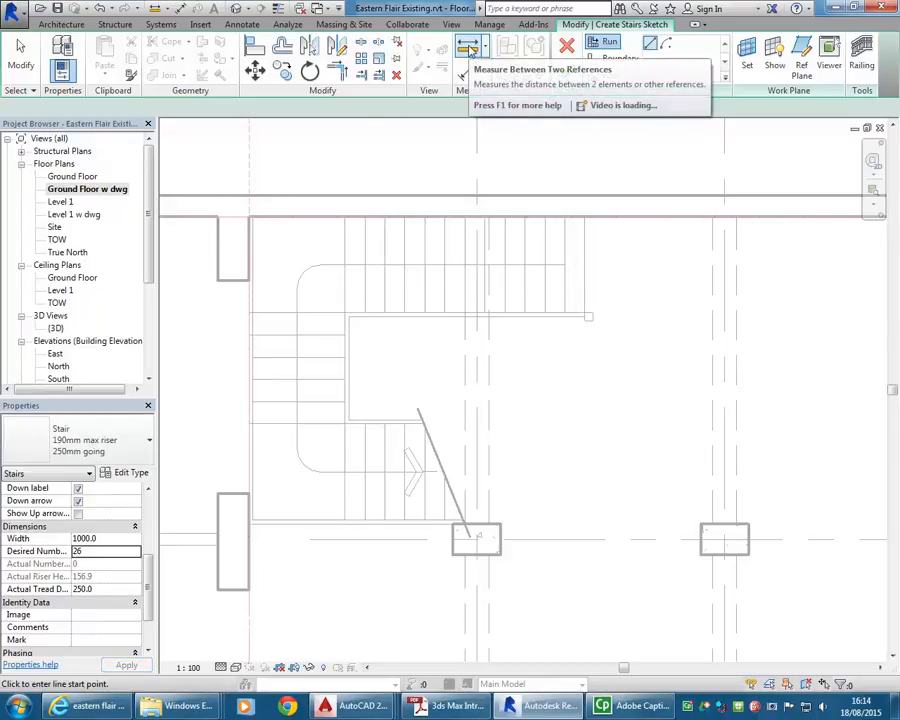
Measure the width of the upper flight on the imported drawing and set the stair width to 1200 mm
{"action": "left_click", "coordinate": [466, 46]}
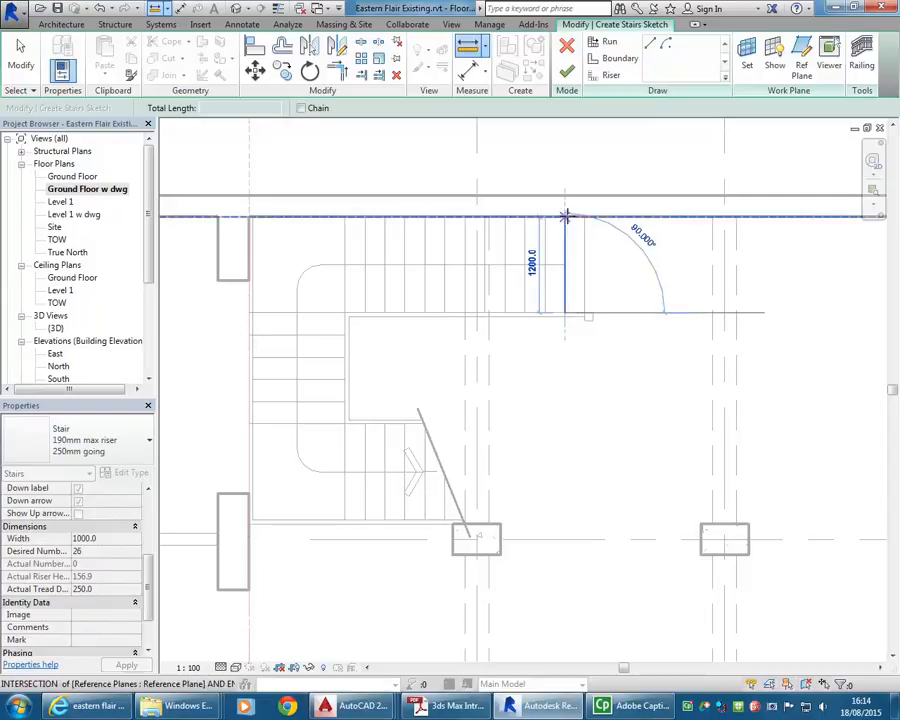
{"action": "left_click", "coordinate": [565, 314]}
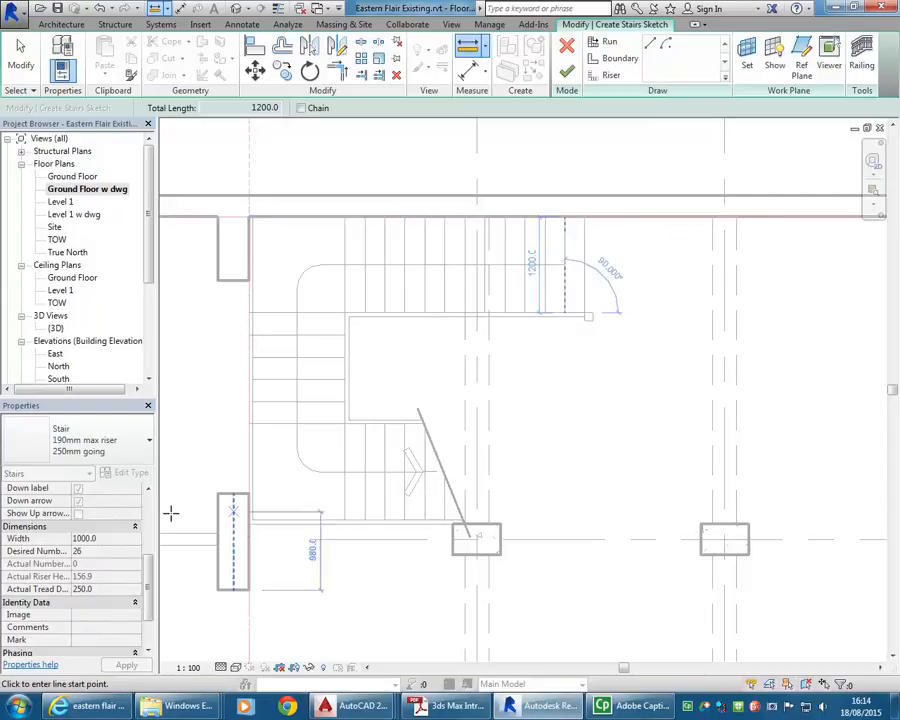
{"action": "left_click", "coordinate": [110, 527]}
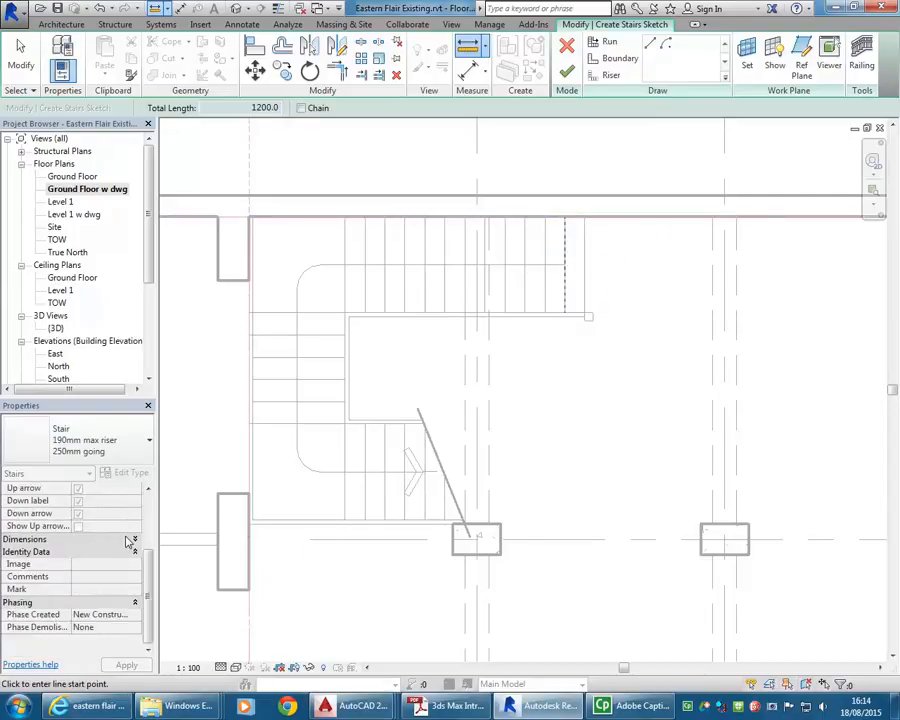
{"action": "left_click", "coordinate": [134, 540]}
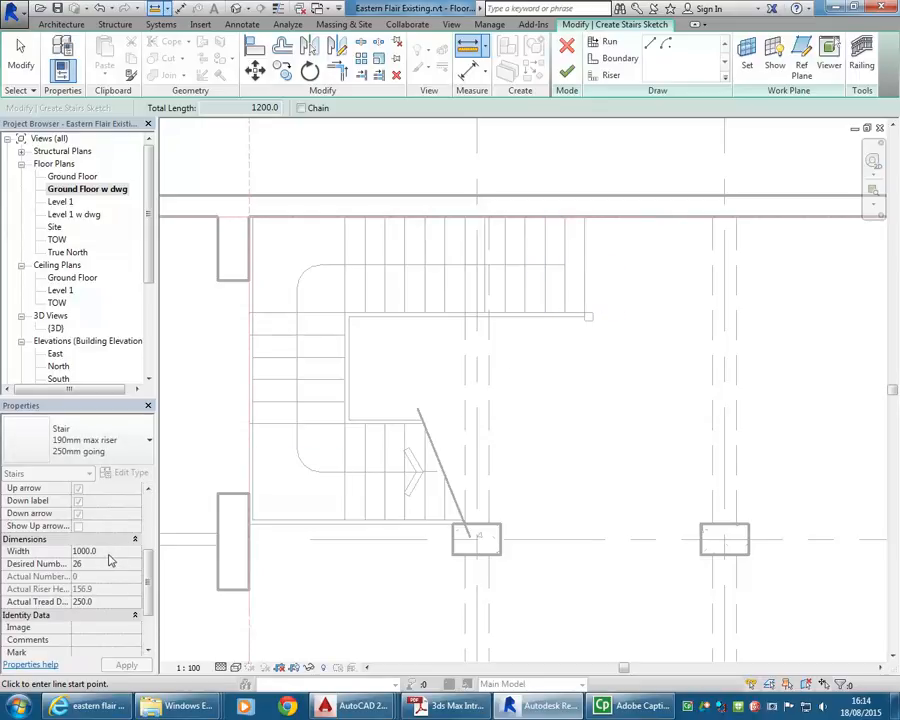
{"action": "left_click", "coordinate": [76, 563]}
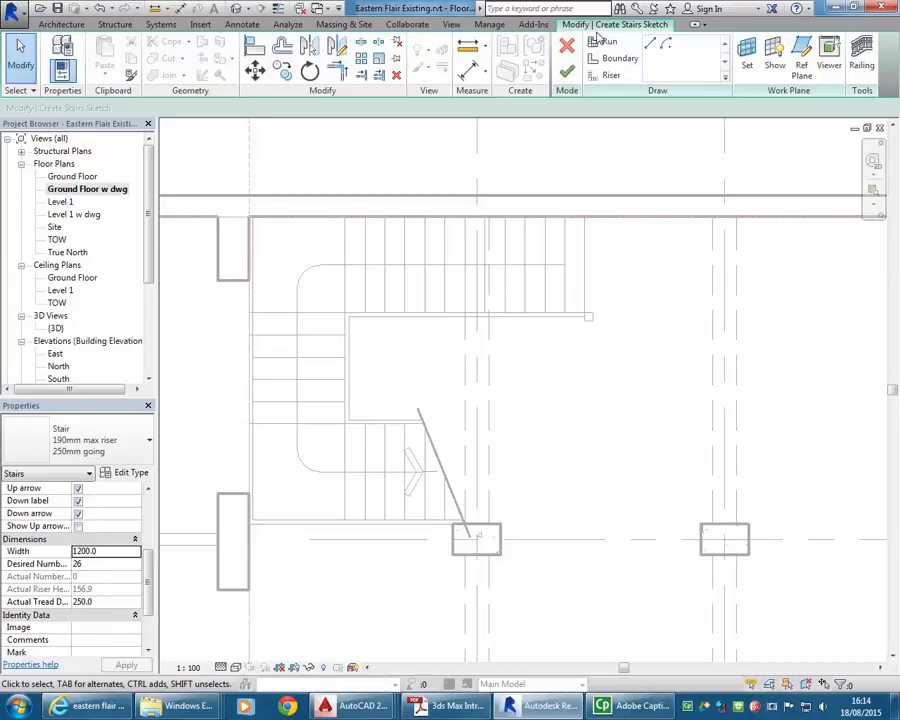
{"action": "left_click", "coordinate": [602, 41]}
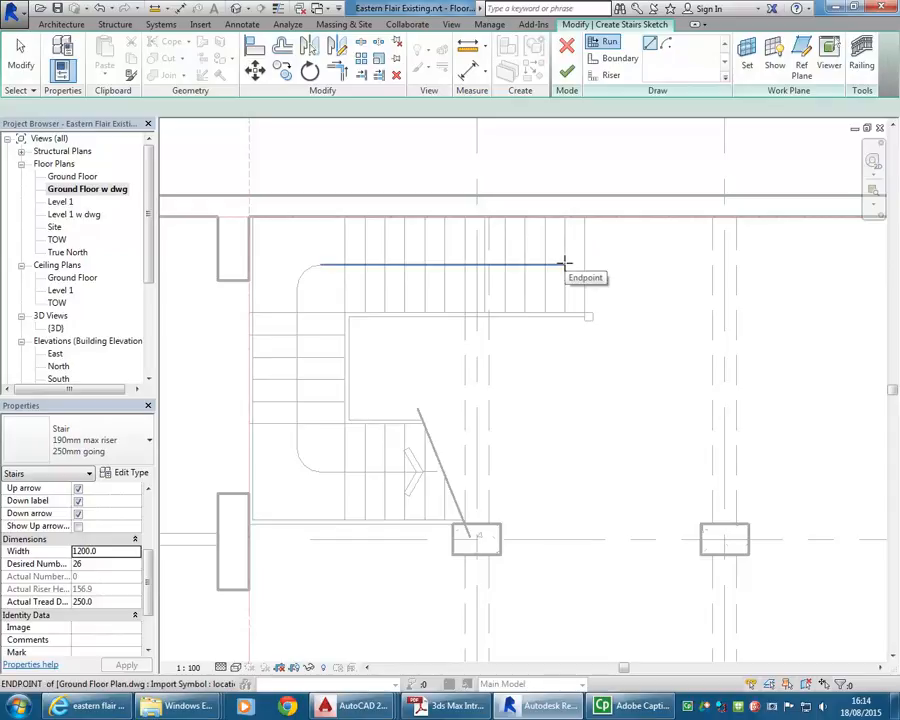
{"action": "scroll", "coordinate": [536, 250], "scroll_direction": "up", "scroll_amount": 2}
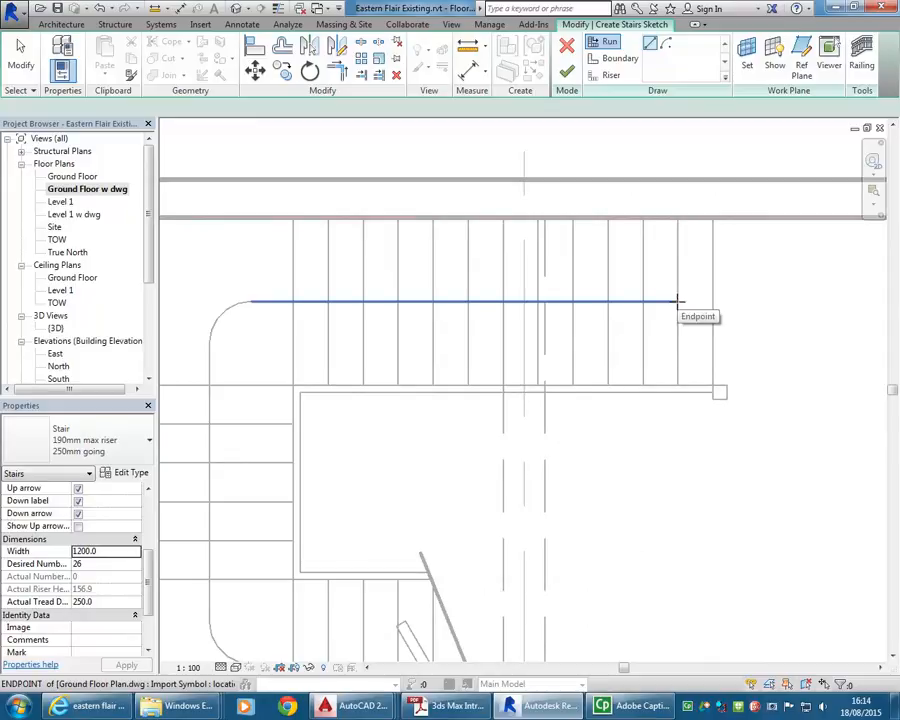
{"action": "left_click", "coordinate": [677, 300]}
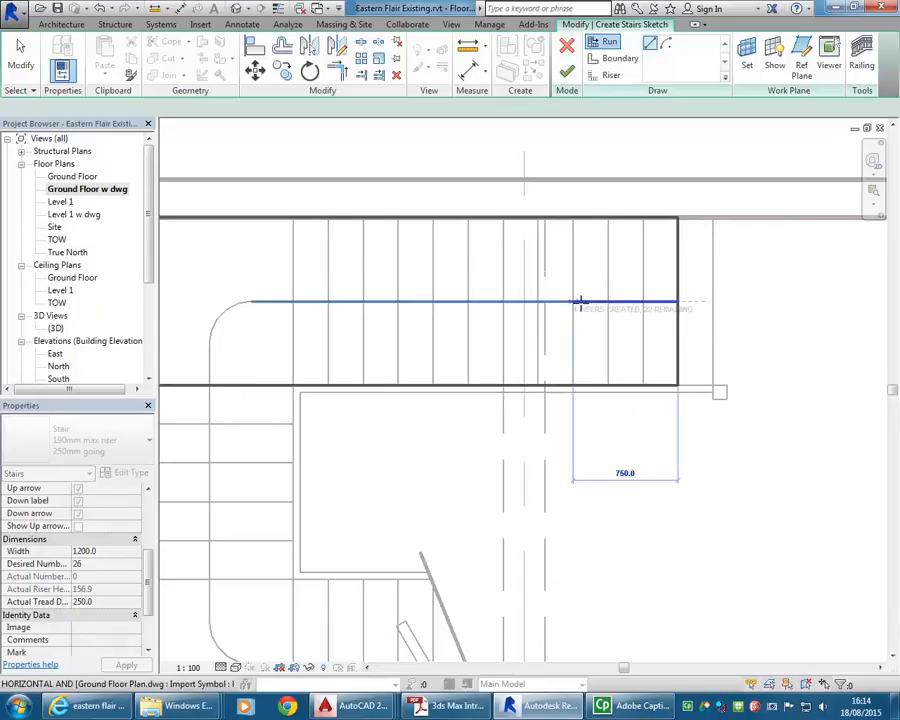
{"action": "key", "text": "Escape"}
Measure the tread depth between the first two risers on the imported drawing's upper flight
{"action": "left_click", "coordinate": [470, 48]}
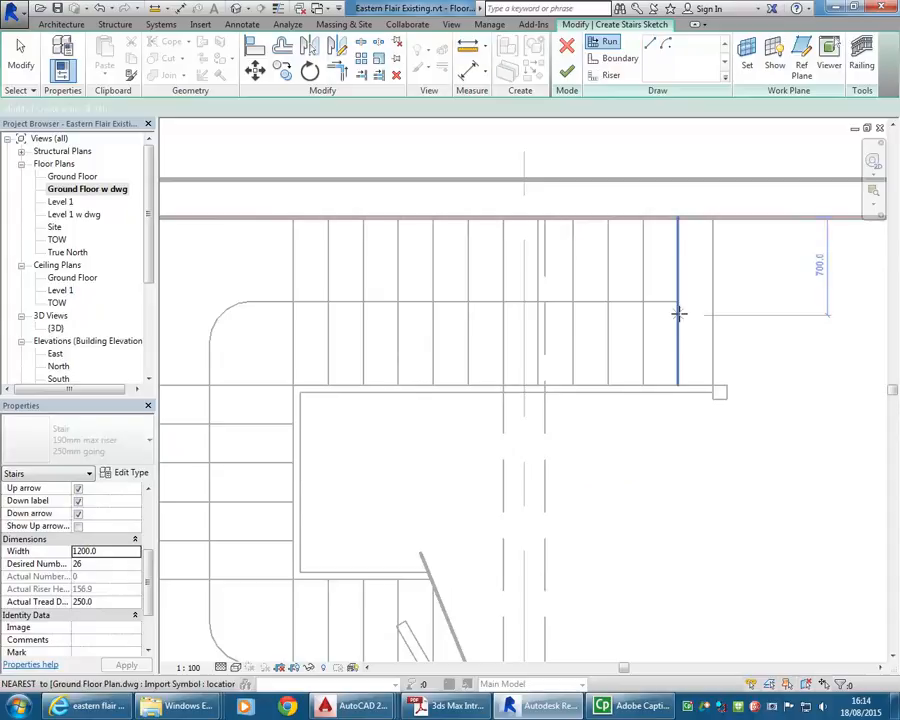
{"action": "left_click", "coordinate": [676, 300]}
{"action": "left_click", "coordinate": [641, 302]}
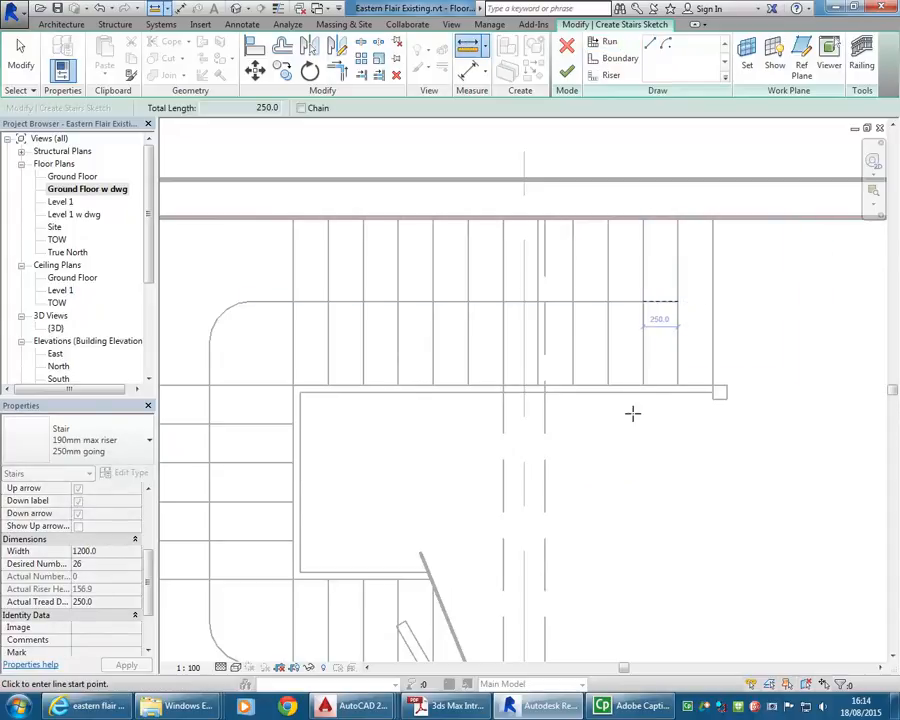
Sketch the first straight run 3000 mm long, leftward along the upper flight's walk line from its right endpoint
{"action": "left_click", "coordinate": [605, 44]}
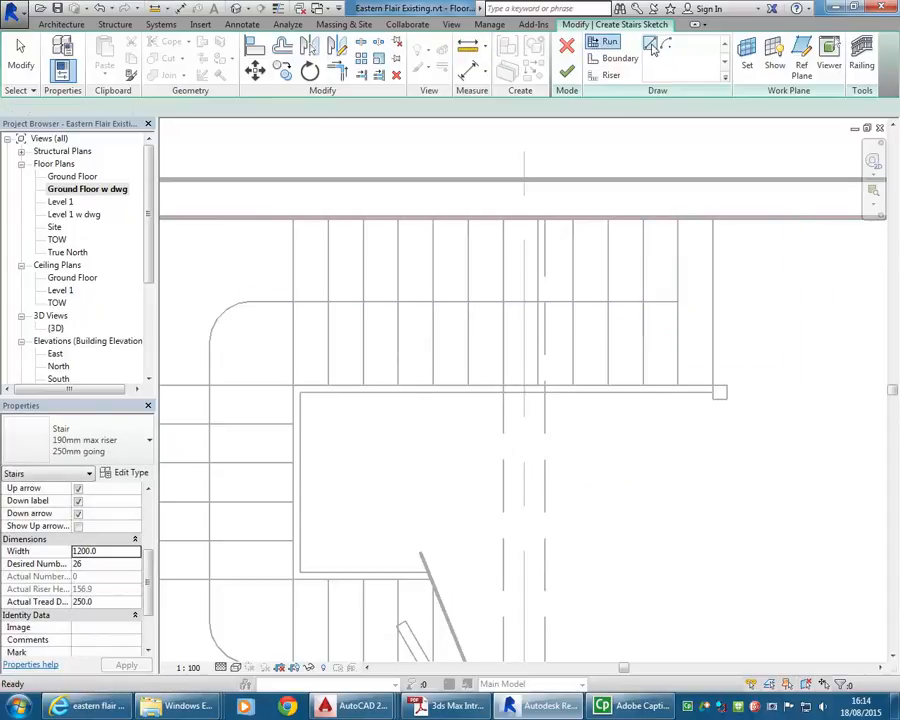
{"action": "left_click", "coordinate": [676, 302]}
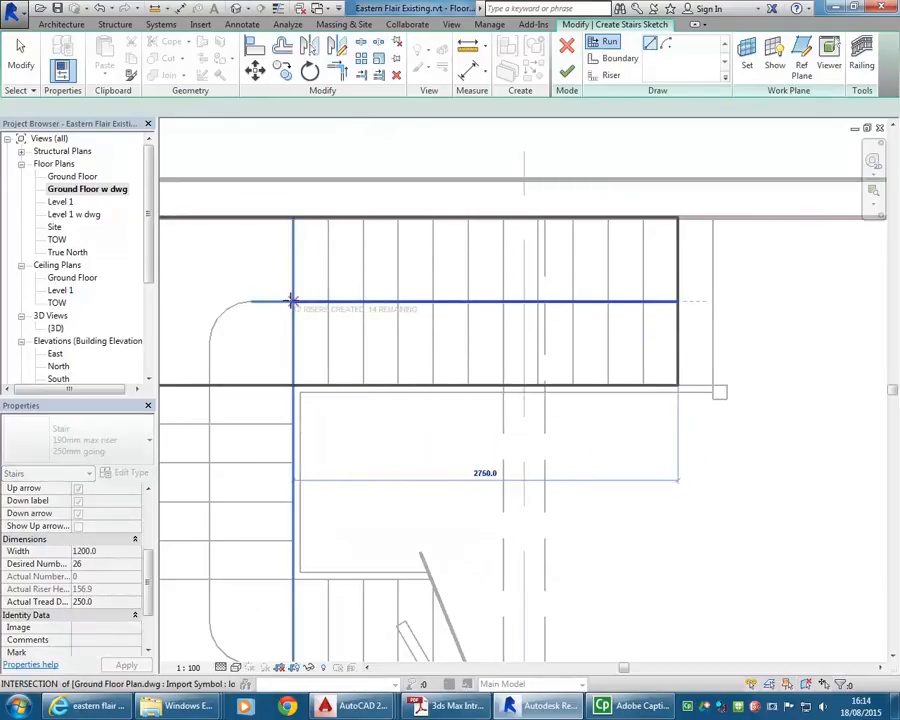
{"action": "scroll", "coordinate": [293, 301], "scroll_direction": "up", "scroll_amount": 2}
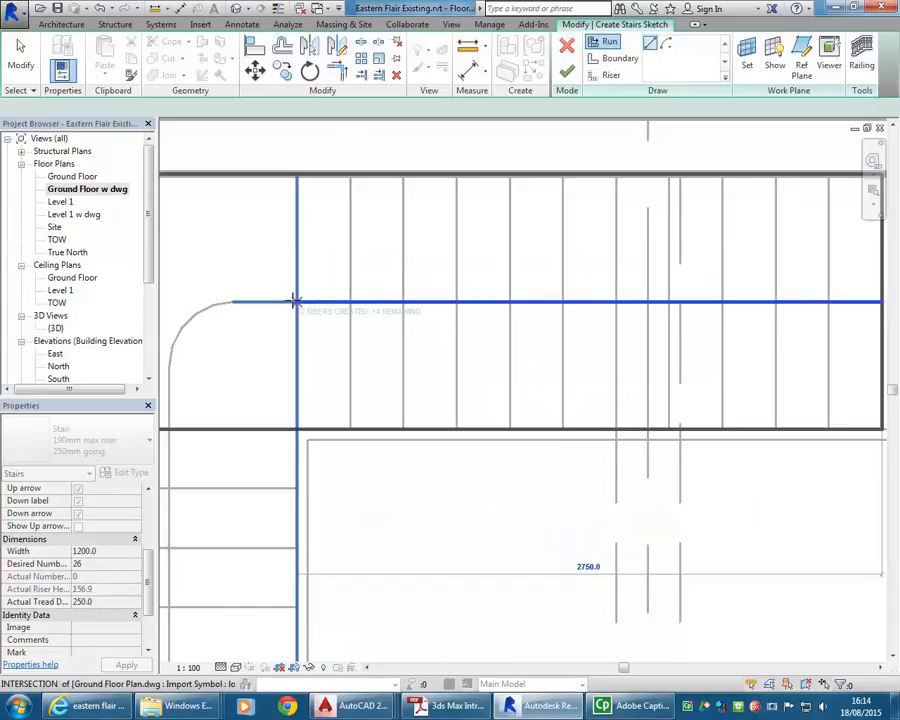
{"action": "left_click", "coordinate": [244, 300]}
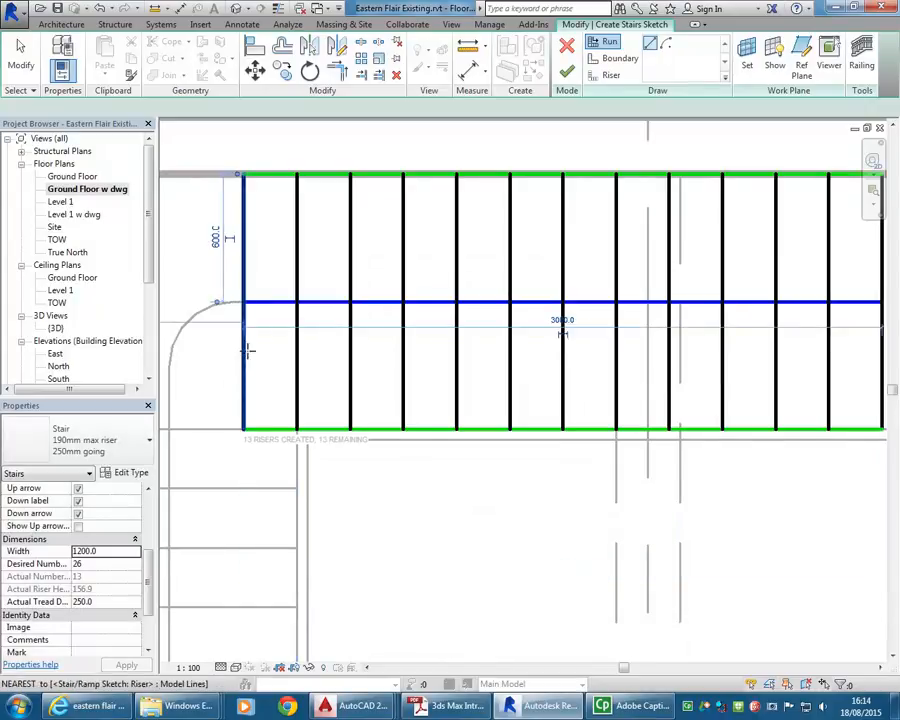
{"action": "scroll", "coordinate": [244, 364], "scroll_direction": "down", "scroll_amount": 3}
{"action": "middle_click_drag", "start_coordinate": [400, 446], "coordinate": [437, 439]}
{"action": "key", "text": "Escape"}
{"action": "key", "text": "Escape"}
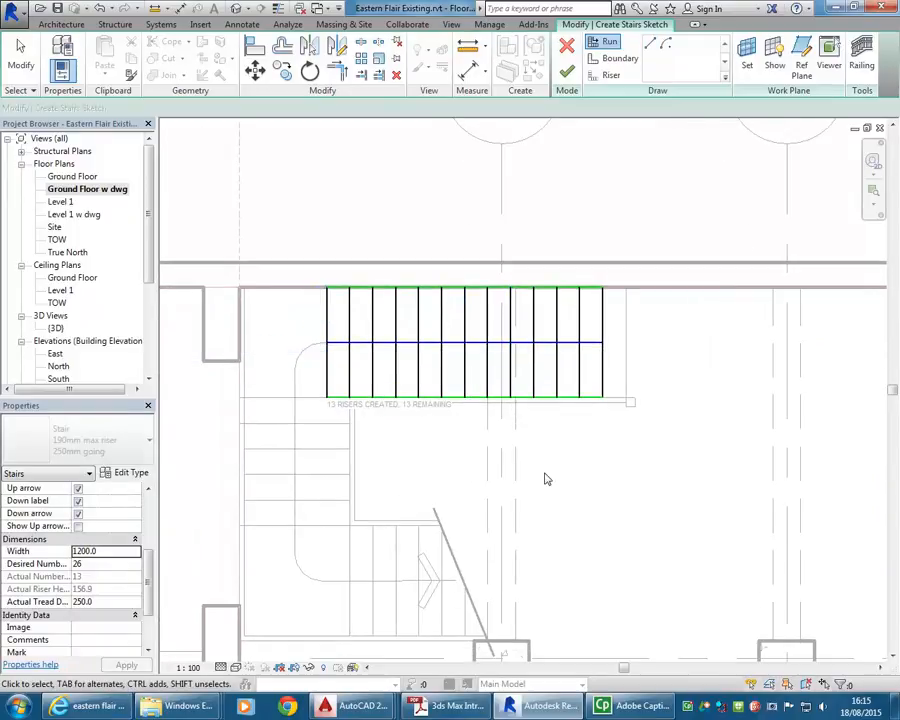
Move the complete first run 250 mm to the right so its end riser meets the drawing's outermost stair line
{"action": "mouse_move", "coordinate": [287, 238]}
{"action": "left_mouse_down"}
{"action": "mouse_move", "coordinate": [707, 528]}
{"action": "mouse_move", "coordinate": [671, 488]}
{"action": "left_mouse_up"}
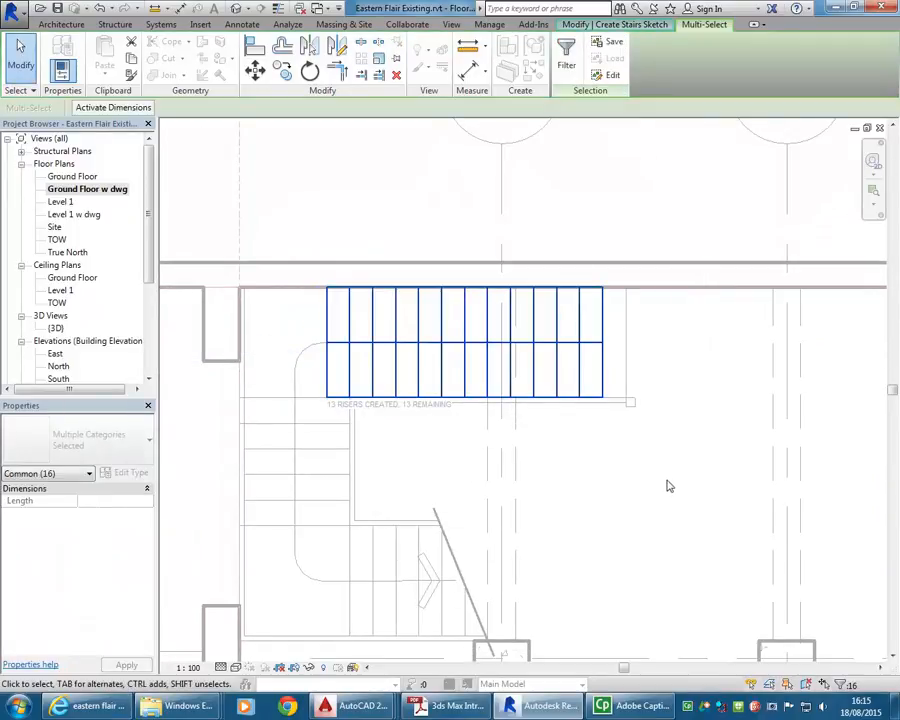
{"action": "left_click", "coordinate": [255, 72]}
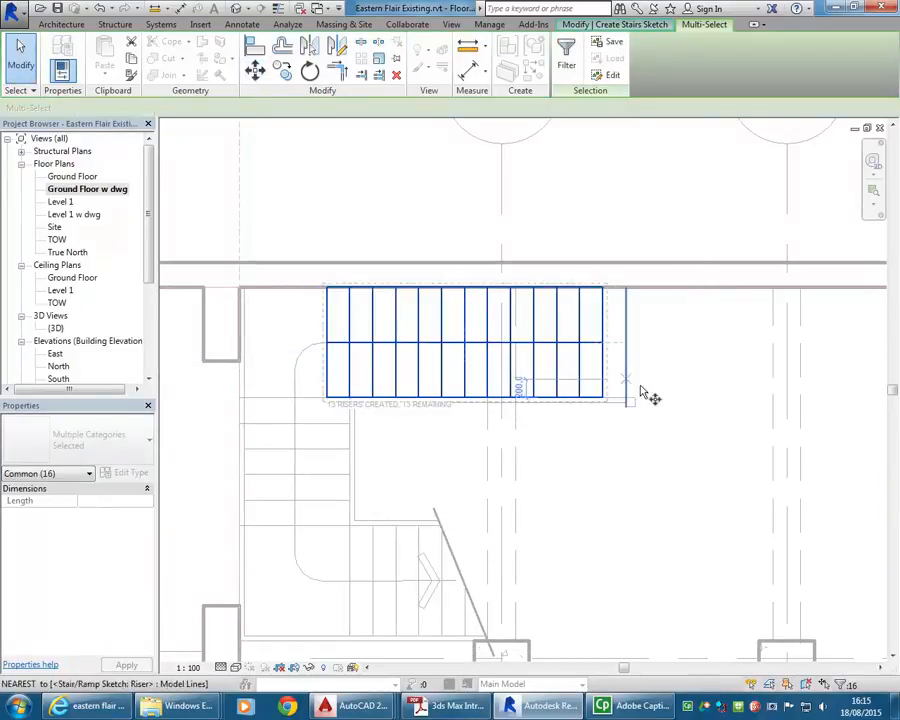
{"action": "scroll", "coordinate": [628, 365], "scroll_direction": "up", "scroll_amount": 3}
{"action": "left_click", "coordinate": [583, 321]}
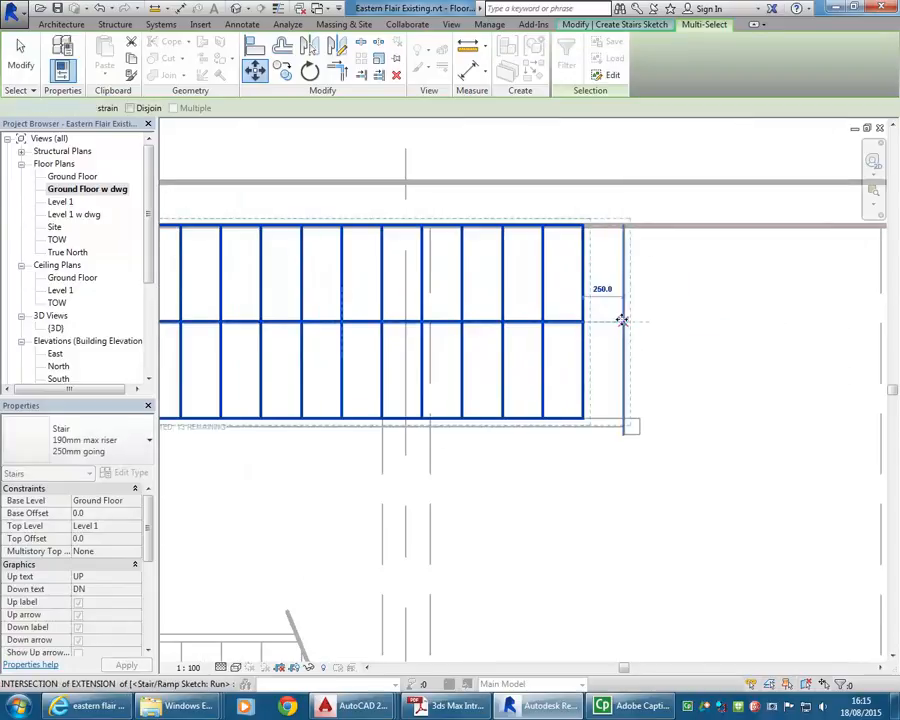
{"action": "left_click", "coordinate": [621, 321]}
{"action": "scroll", "coordinate": [699, 474], "scroll_direction": "down", "scroll_amount": 2}
{"action": "left_click", "coordinate": [645, 530]}
Sketch the second run about 1390 mm long down the left flight's walk line, from its first to its last riser line
{"action": "middle_click_drag", "start_coordinate": [645, 578], "coordinate": [674, 489]}
{"action": "scroll", "coordinate": [396, 321], "scroll_direction": "up", "scroll_amount": 5}
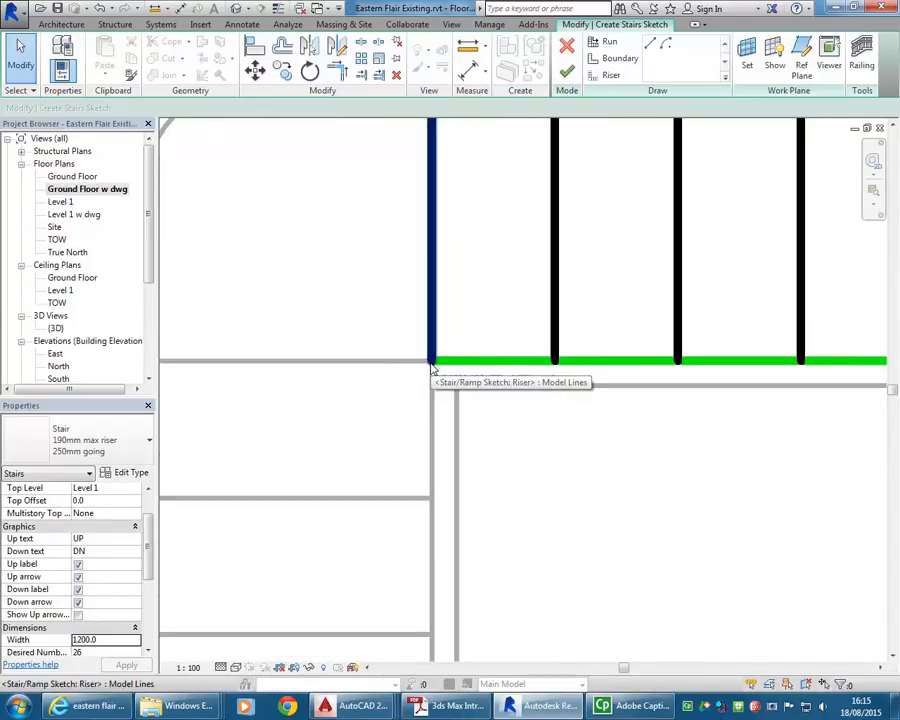
{"action": "scroll", "coordinate": [433, 369], "scroll_direction": "down", "scroll_amount": 5}
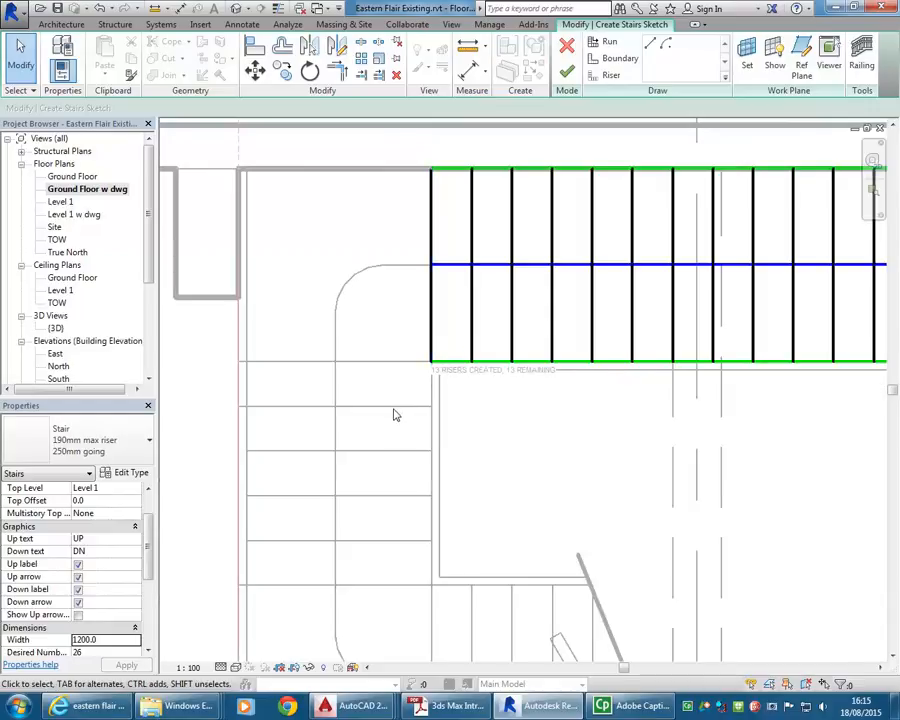
{"action": "middle_click_drag", "start_coordinate": [389, 424], "coordinate": [382, 401]}
{"action": "left_click", "coordinate": [603, 42]}
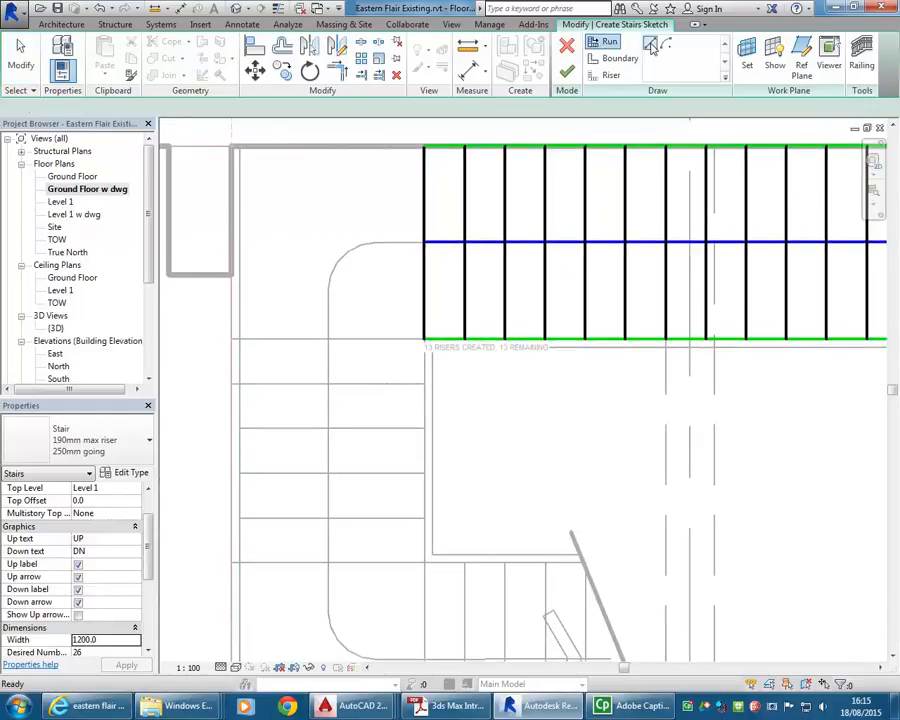
{"action": "middle_click_drag", "start_coordinate": [310, 367], "coordinate": [360, 280]}
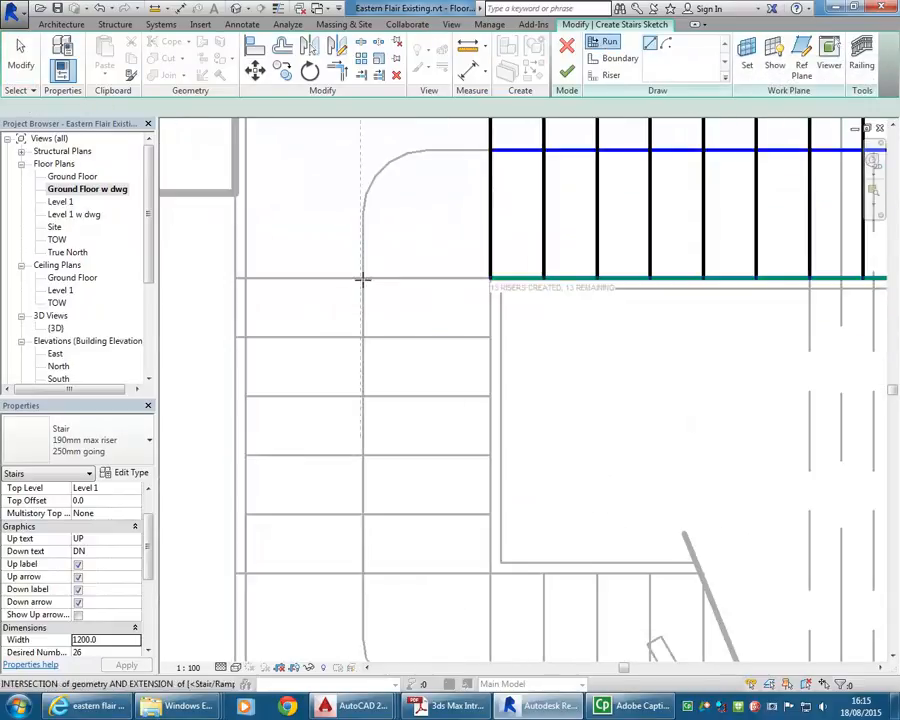
{"action": "scroll", "coordinate": [362, 279], "scroll_direction": "up", "scroll_amount": 5}
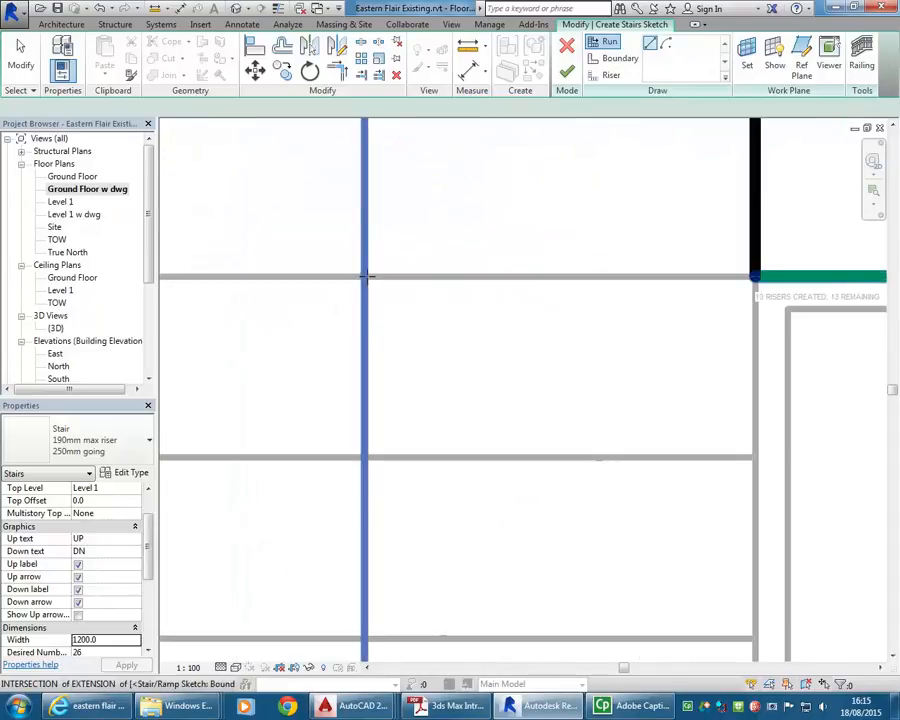
{"action": "left_click", "coordinate": [365, 277]}
{"action": "scroll", "coordinate": [364, 275], "scroll_direction": "down", "scroll_amount": 3}
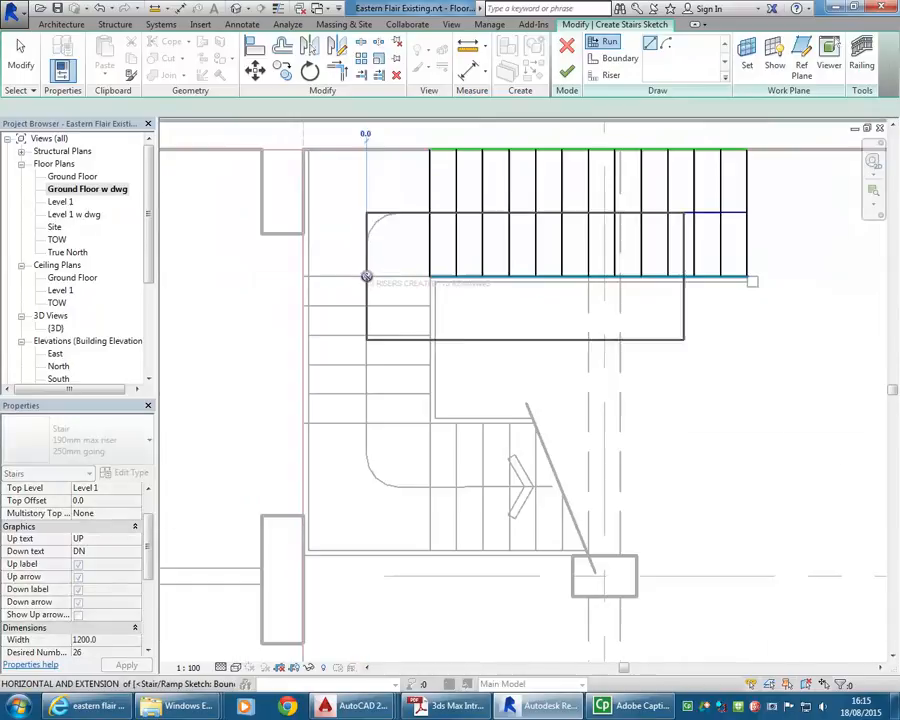
{"action": "left_click", "coordinate": [365, 423]}
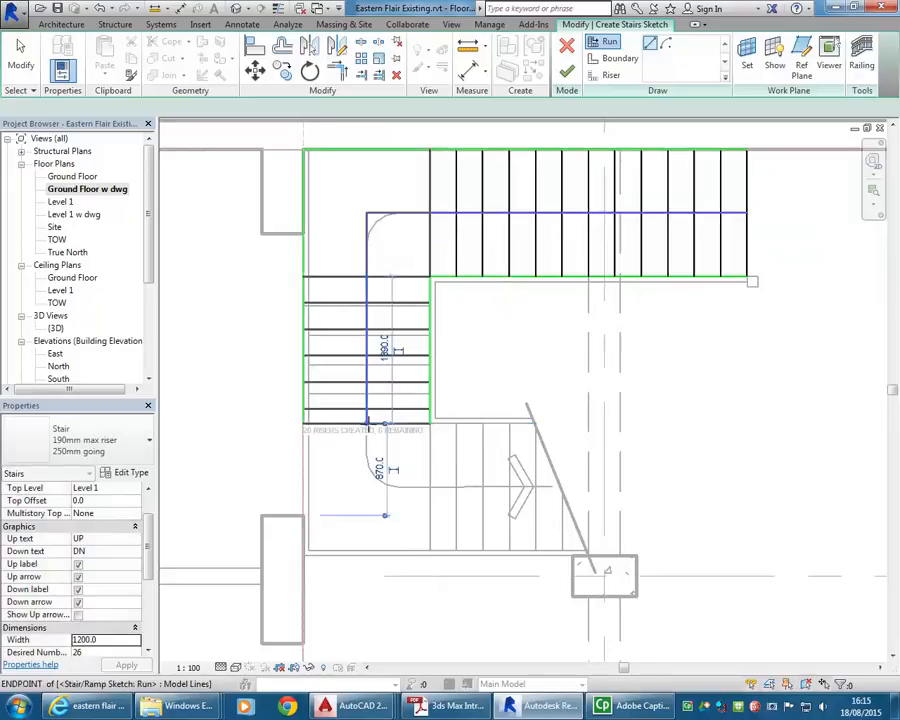
{"action": "scroll", "coordinate": [426, 292], "scroll_direction": "up", "scroll_amount": 3}
{"action": "scroll", "coordinate": [385, 320], "scroll_direction": "down", "scroll_amount": 2}
{"action": "mouse_move", "coordinate": [422, 356]}
{"action": "middle_mouse_down"}
{"action": "mouse_move", "coordinate": [446, 346]}
{"action": "mouse_move", "coordinate": [456, 308]}
{"action": "middle_mouse_up"}
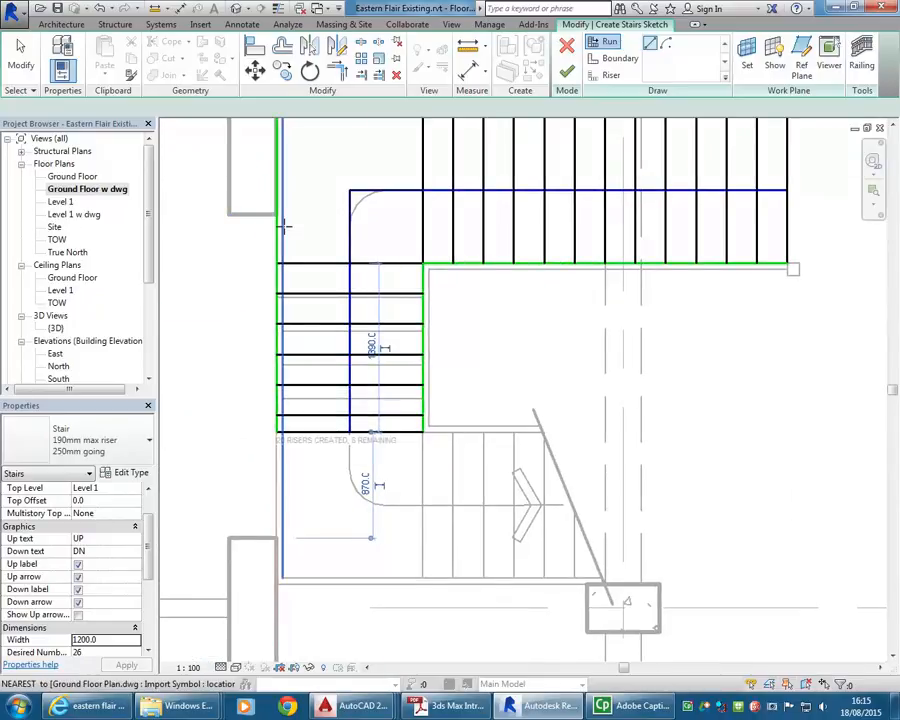
{"action": "scroll", "coordinate": [297, 222], "scroll_direction": "down", "scroll_amount": 3}
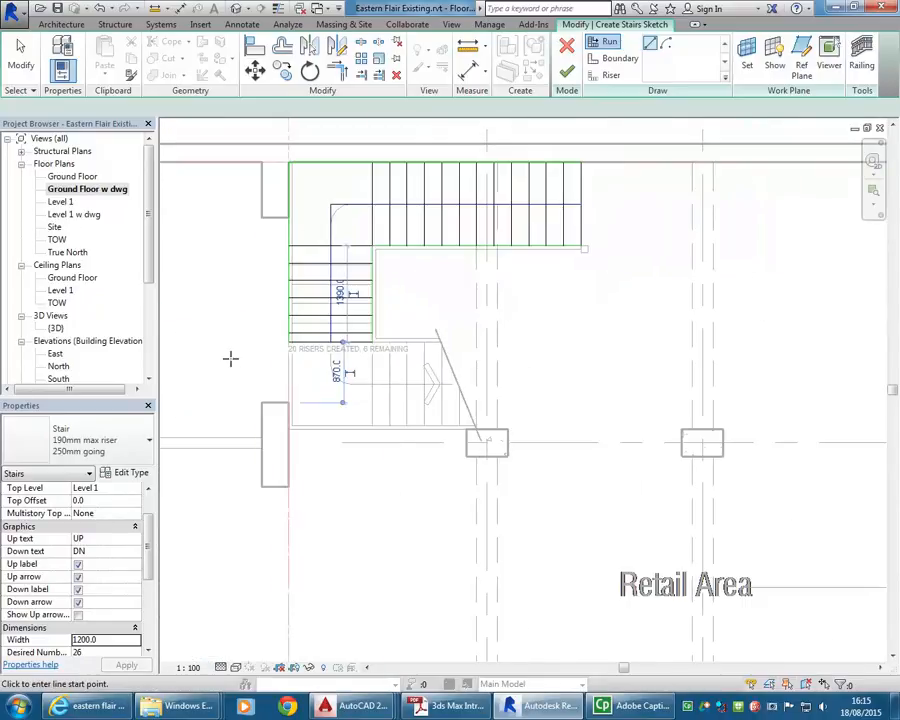
{"action": "scroll", "coordinate": [305, 375], "scroll_direction": "up", "scroll_amount": 2}
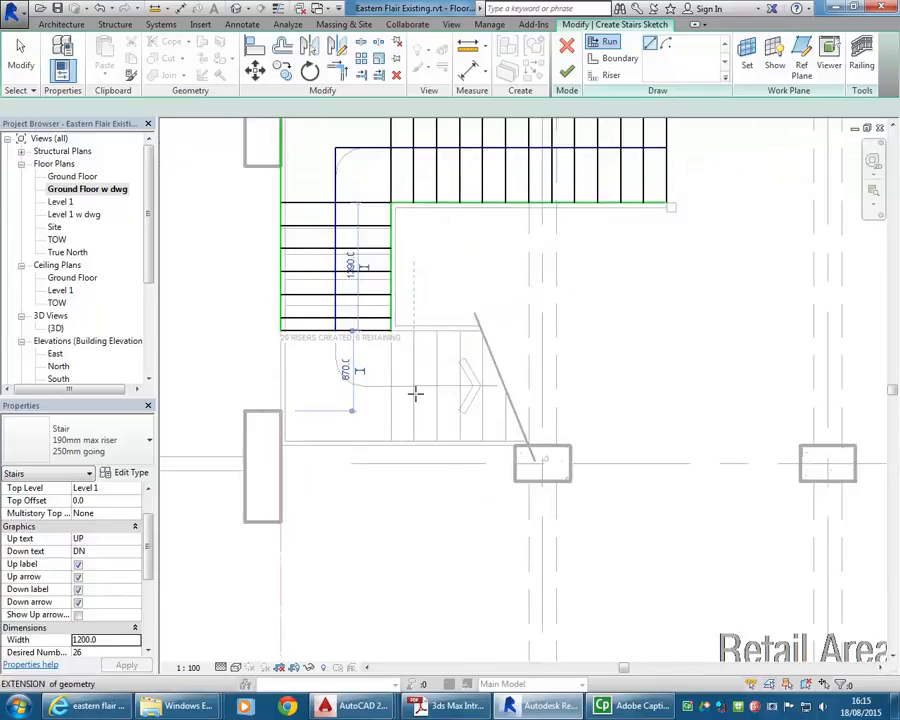
Undo the second run sketched down the left flight
{"action": "scroll", "coordinate": [415, 393], "scroll_direction": "up", "scroll_amount": 5}
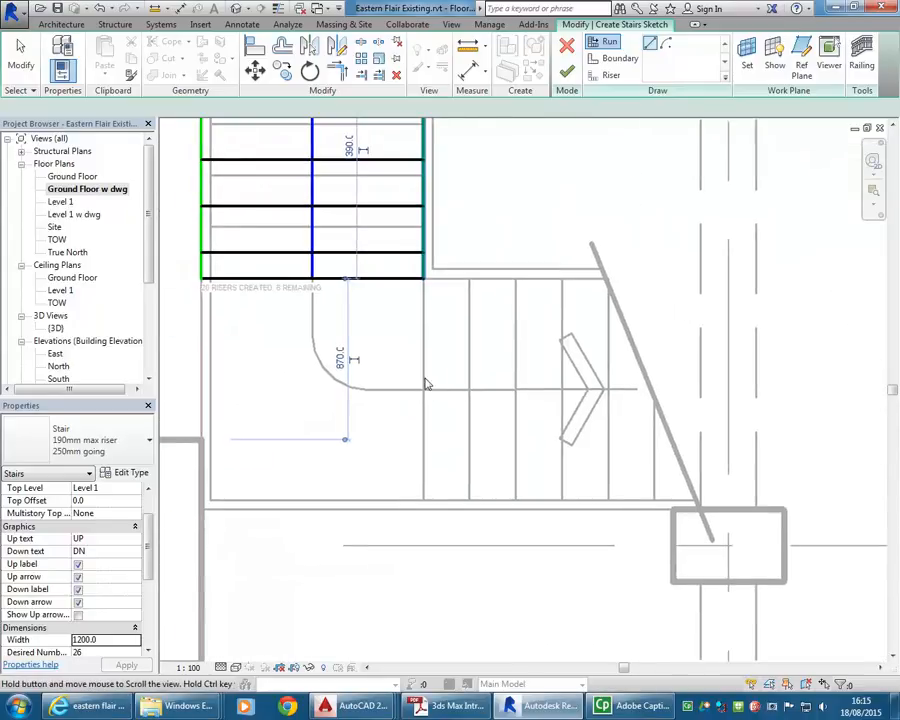
{"action": "middle_click_drag", "start_coordinate": [420, 342], "coordinate": [466, 390]}
{"action": "scroll", "coordinate": [497, 338], "scroll_direction": "down", "scroll_amount": 1}
{"action": "middle_click_drag", "start_coordinate": [497, 338], "coordinate": [448, 443]}
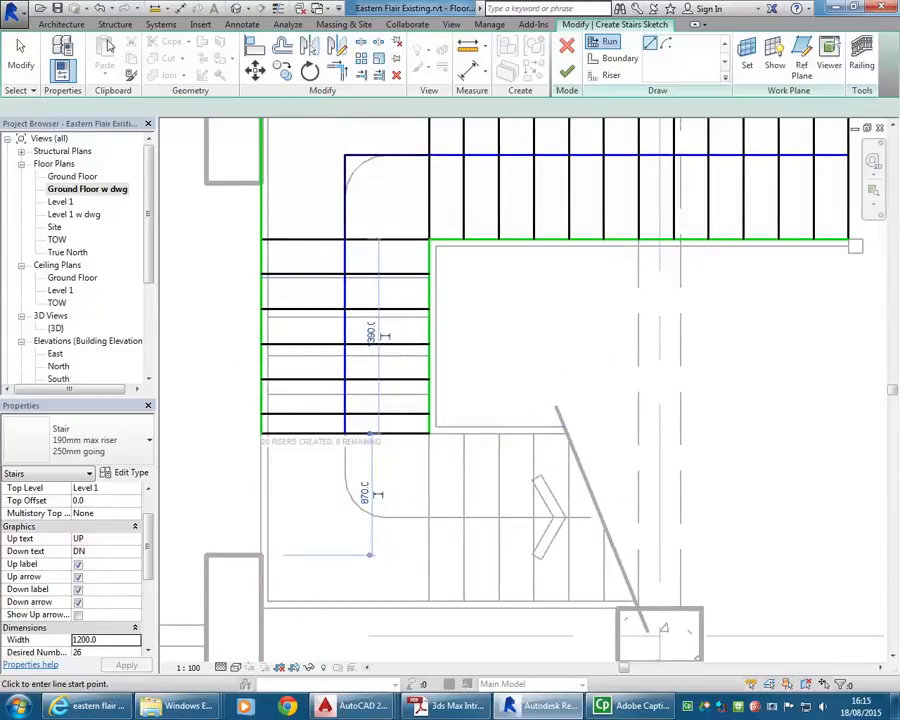
{"action": "left_click", "coordinate": [100, 9]}
Measure the tread depth between the first two riser lines of the imported drawing's left flight
{"action": "scroll", "coordinate": [306, 304], "scroll_direction": "down", "scroll_amount": 3}
{"action": "middle_click_drag", "start_coordinate": [324, 319], "coordinate": [369, 252]}
{"action": "scroll", "coordinate": [394, 257], "scroll_direction": "down", "scroll_amount": 1}
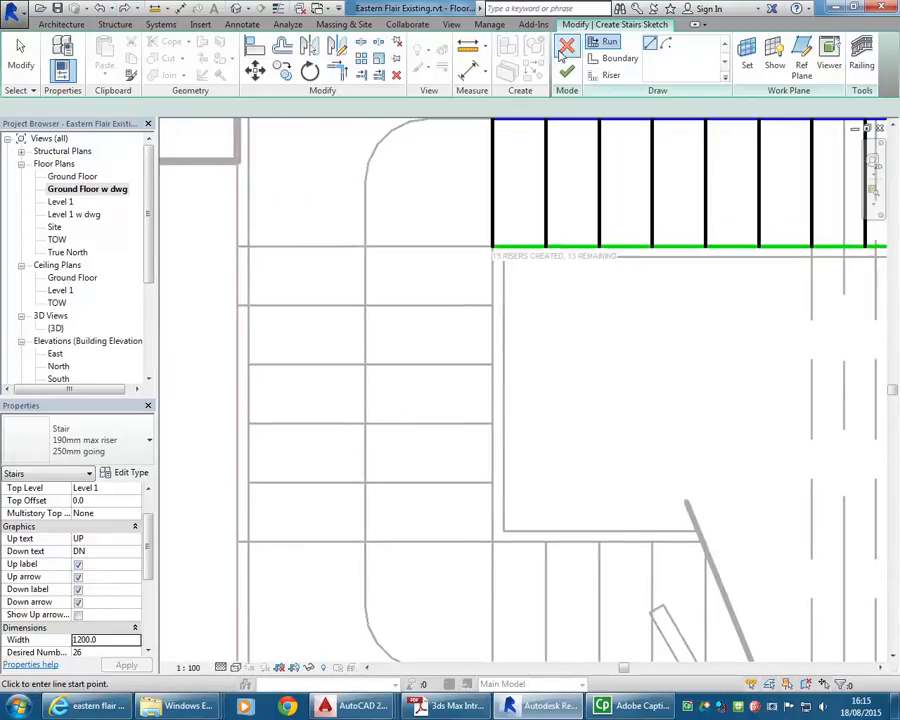
{"action": "left_click", "coordinate": [466, 46]}
{"action": "left_click", "coordinate": [280, 247]}
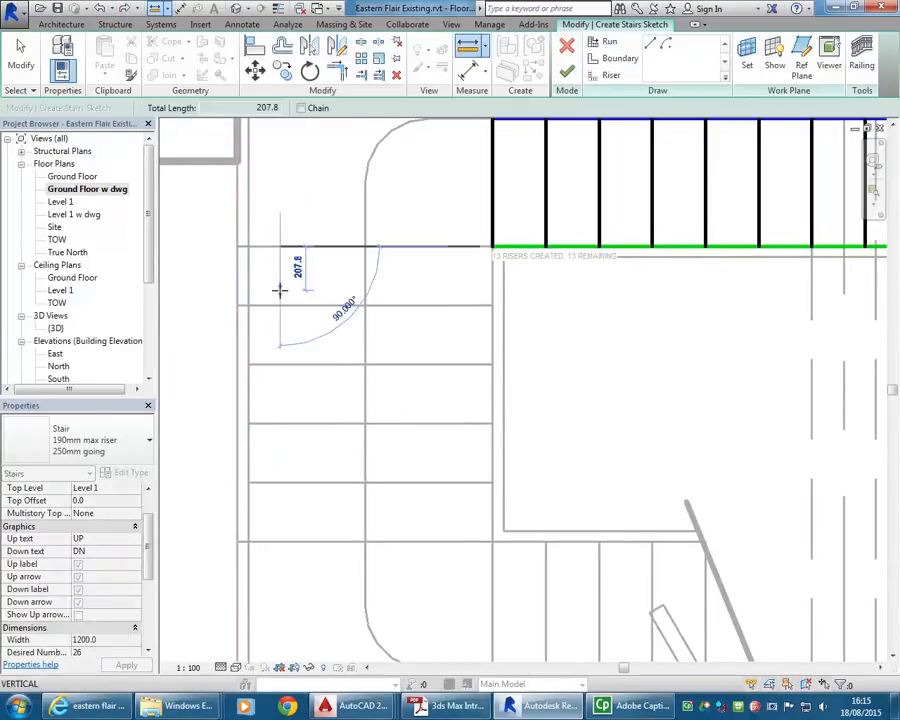
{"action": "left_click", "coordinate": [275, 305]}
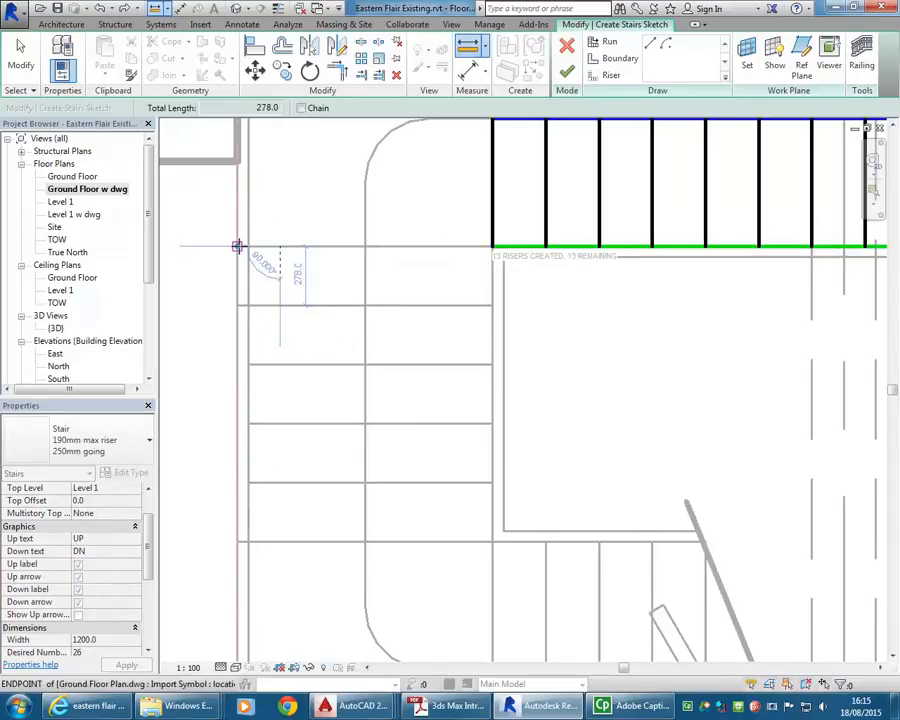
{"action": "left_click", "coordinate": [237, 246]}
{"action": "left_click", "coordinate": [237, 305]}
{"action": "key", "text": "Escape"}
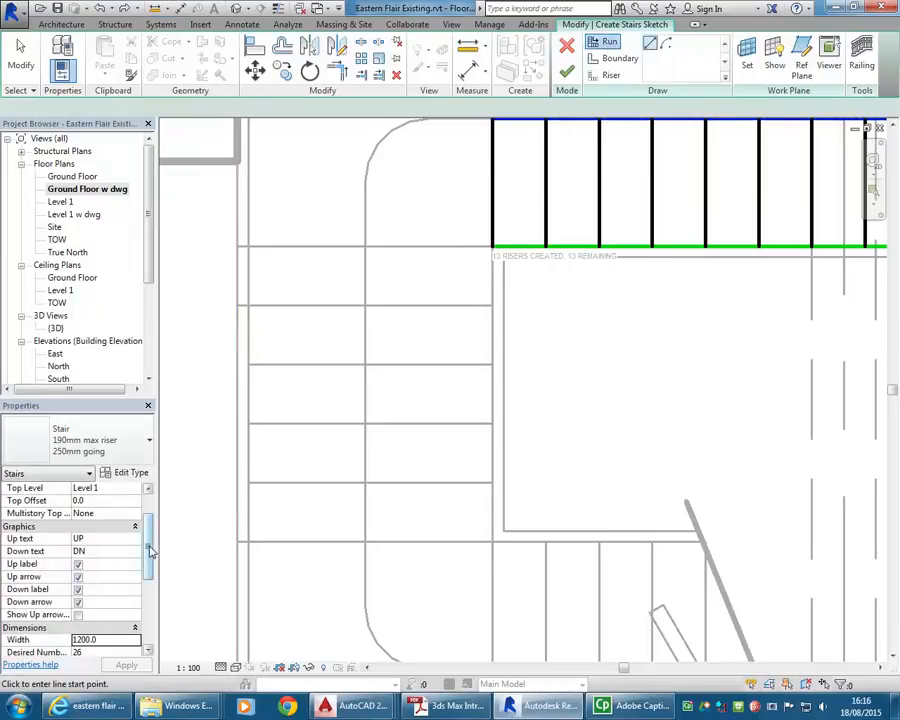
Try setting the stair's actual tread depth to 278 mm, accept the overlap warning, and undo the change
{"action": "left_click_drag", "start_coordinate": [150, 549], "coordinate": [138, 609]}
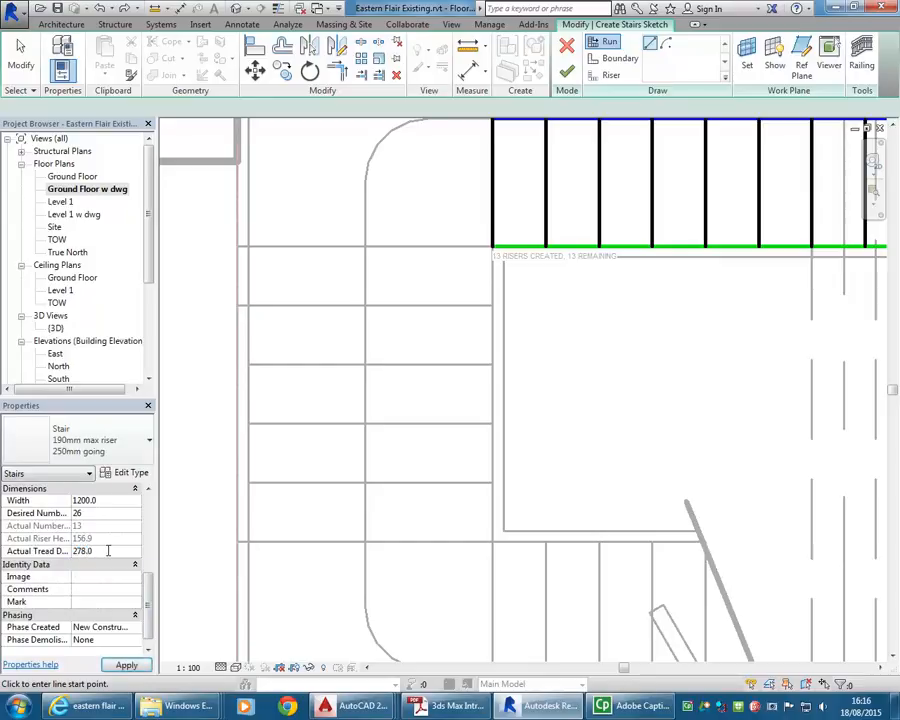
{"action": "key", "text": "Return"}
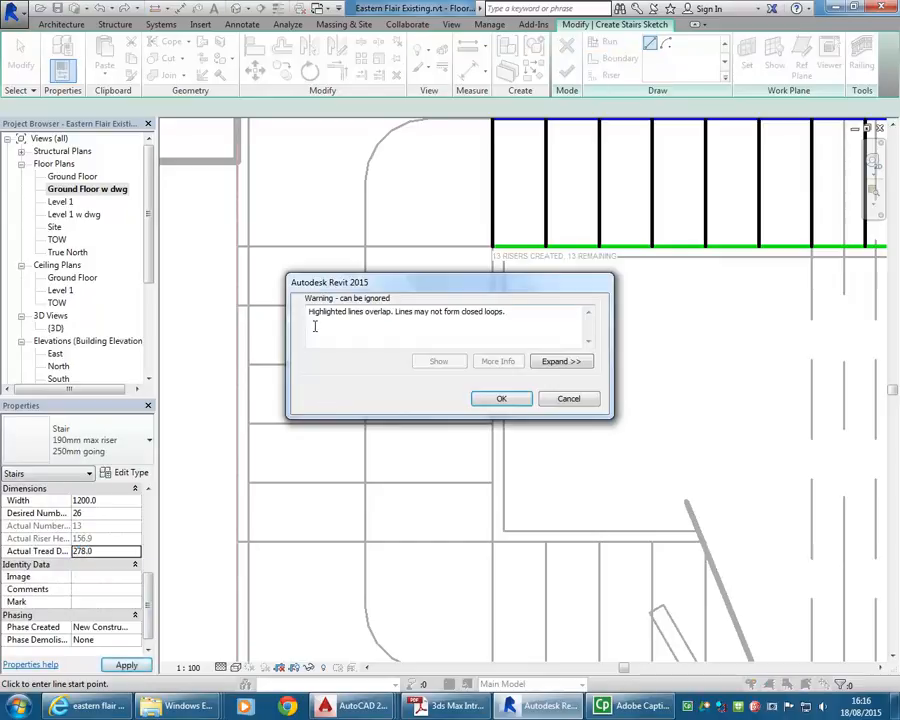
{"action": "left_click", "coordinate": [501, 400]}
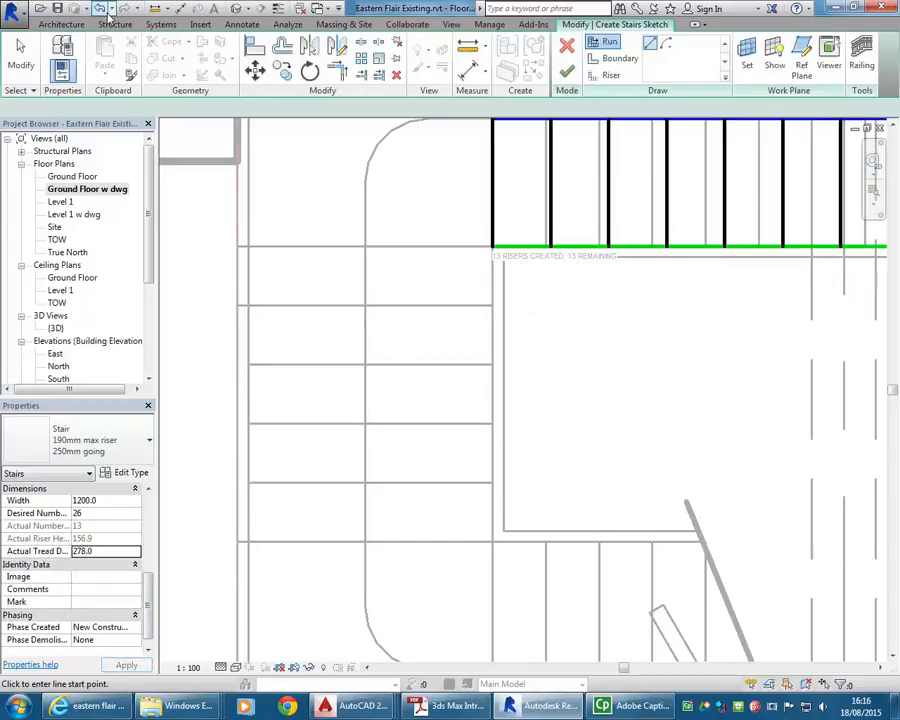
{"action": "left_click", "coordinate": [100, 9]}
Sketch the second run 1250 mm long down the left flight's walk line, starting from its first riser line
{"action": "scroll", "coordinate": [359, 248], "scroll_direction": "down", "scroll_amount": 2}
{"action": "middle_click_drag", "start_coordinate": [419, 249], "coordinate": [386, 252]}
{"action": "mouse_move", "coordinate": [431, 277]}
{"action": "middle_mouse_down"}
{"action": "mouse_move", "coordinate": [399, 300]}
{"action": "mouse_move", "coordinate": [453, 290]}
{"action": "middle_mouse_up"}
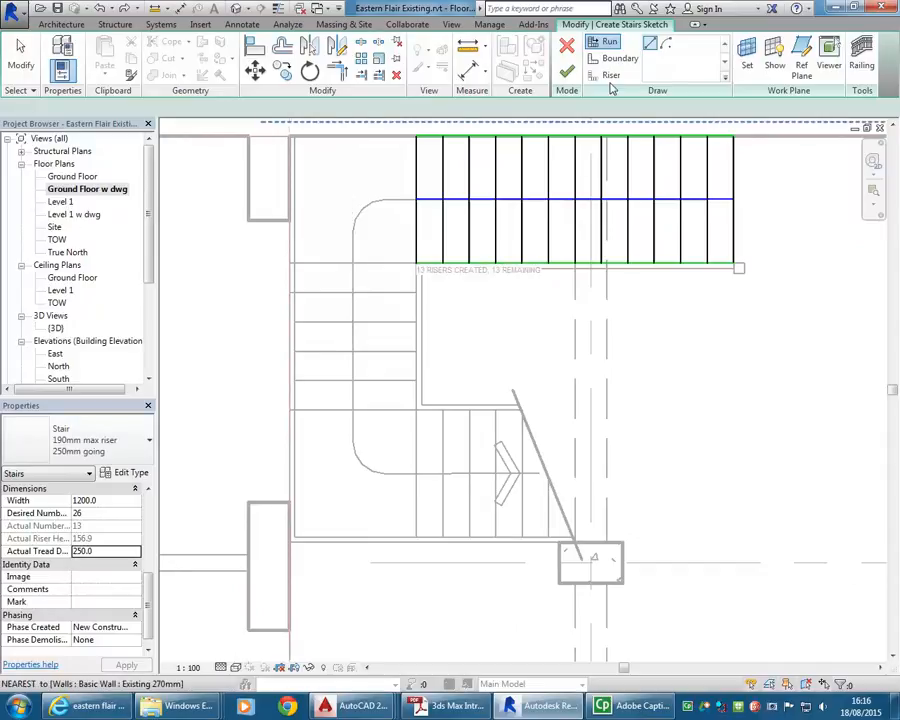
{"action": "scroll", "coordinate": [368, 302], "scroll_direction": "up", "scroll_amount": 3}
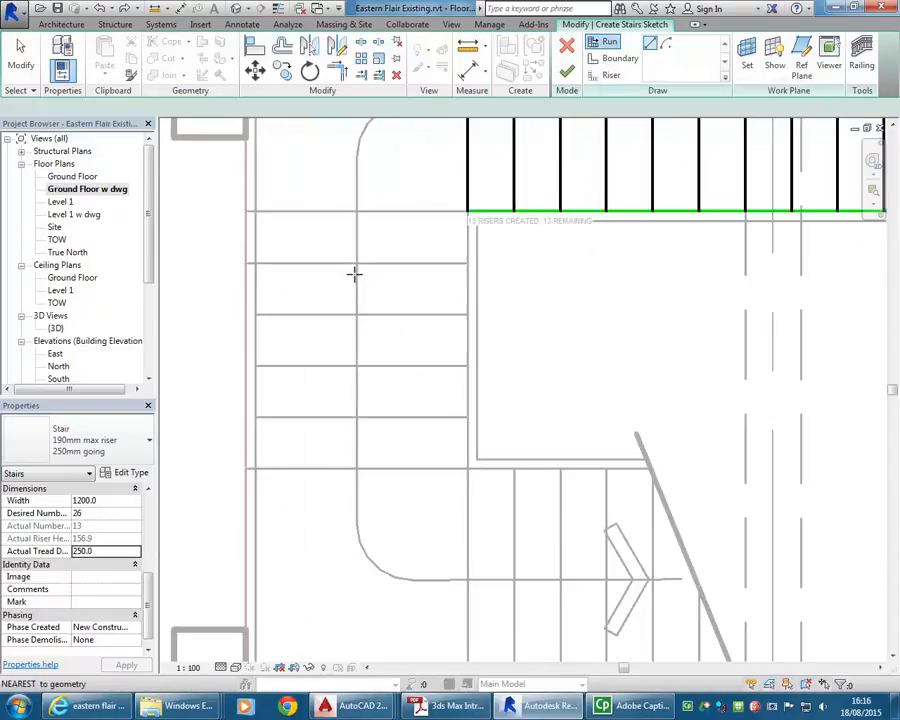
{"action": "scroll", "coordinate": [355, 209], "scroll_direction": "up", "scroll_amount": 2}
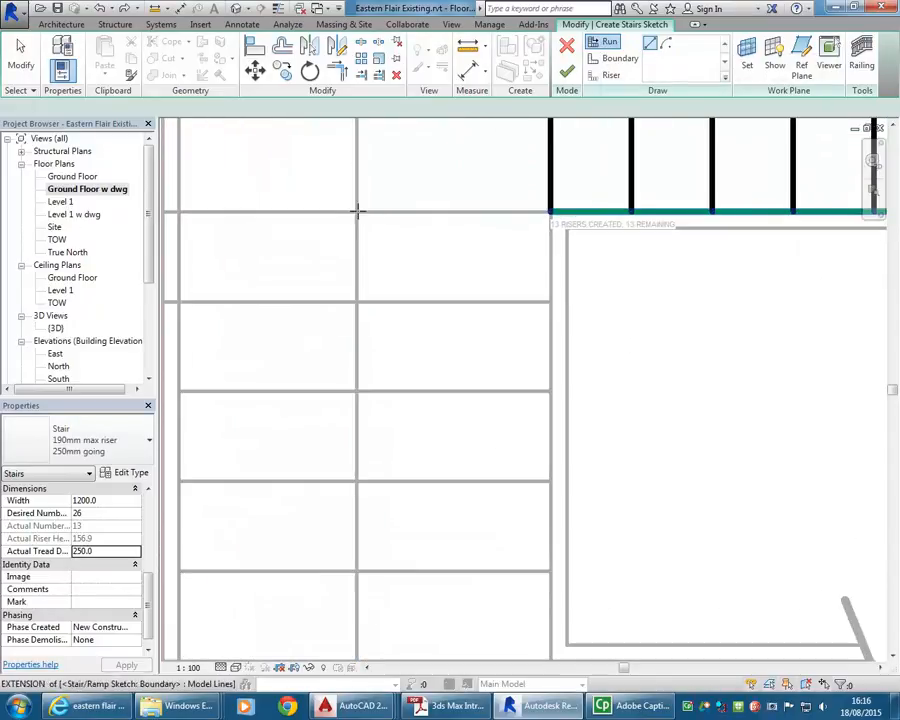
{"action": "left_click", "coordinate": [355, 212]}
{"action": "scroll", "coordinate": [355, 258], "scroll_direction": "down", "scroll_amount": 3}
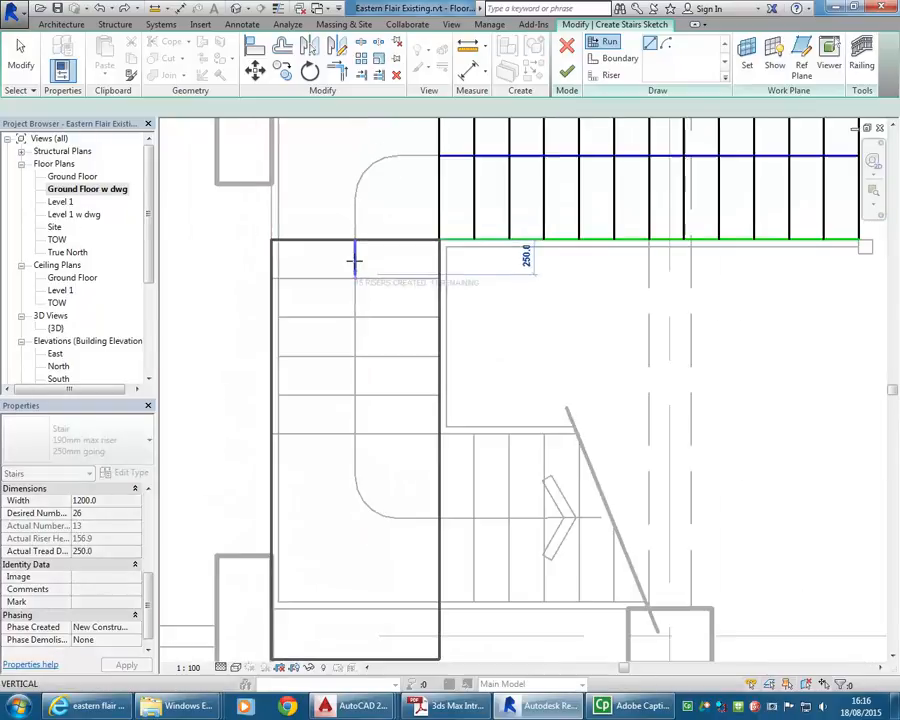
{"action": "scroll", "coordinate": [352, 424], "scroll_direction": "up", "scroll_amount": 2}
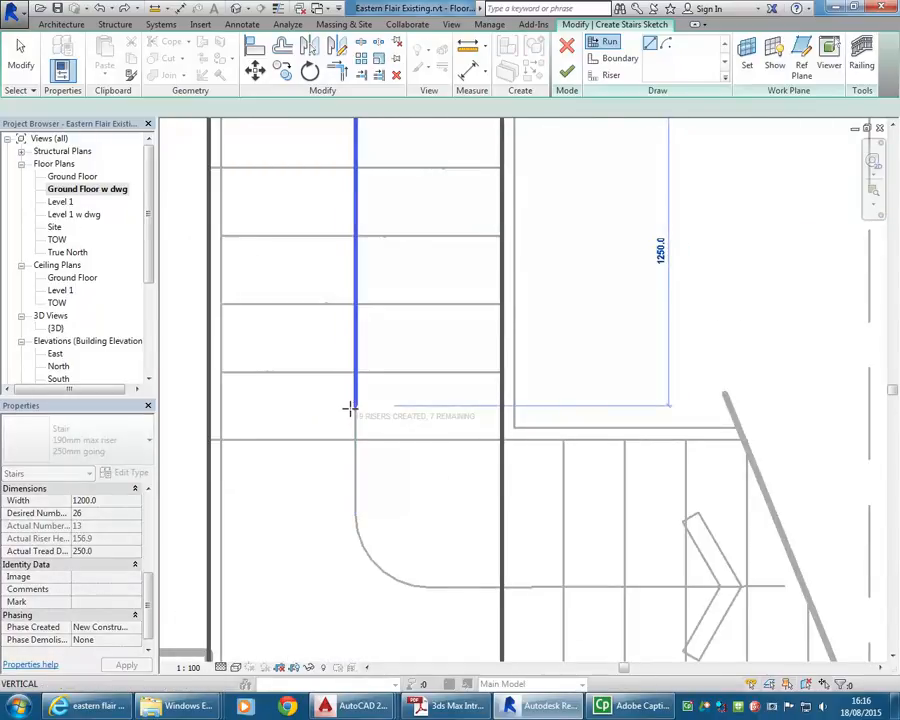
{"action": "left_click", "coordinate": [355, 406]}
{"action": "scroll", "coordinate": [355, 457], "scroll_direction": "down", "scroll_amount": 3}
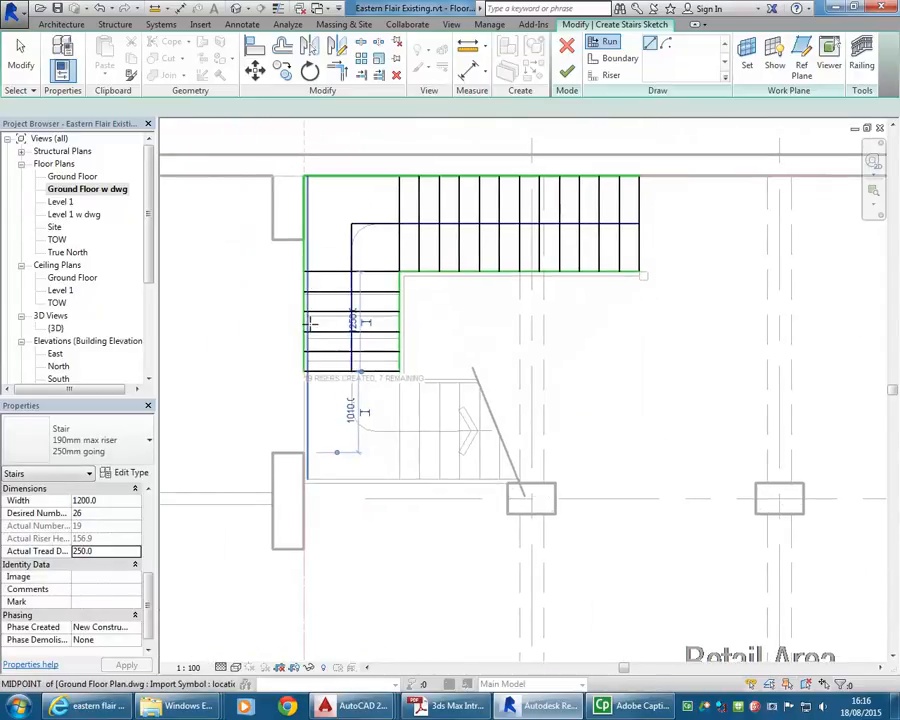
Align the second run's last five risers one by one with the imported drawing's riser lines on the left flight
{"action": "middle_click_drag", "start_coordinate": [342, 385], "coordinate": [309, 413]}
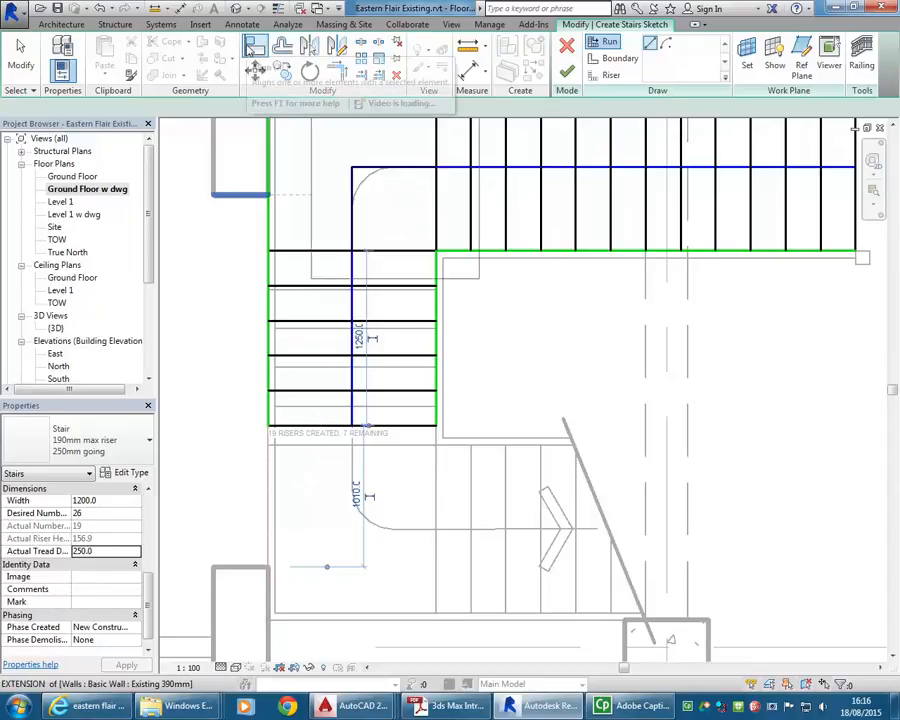
{"action": "left_click", "coordinate": [253, 50]}
{"action": "left_click", "coordinate": [318, 449]}
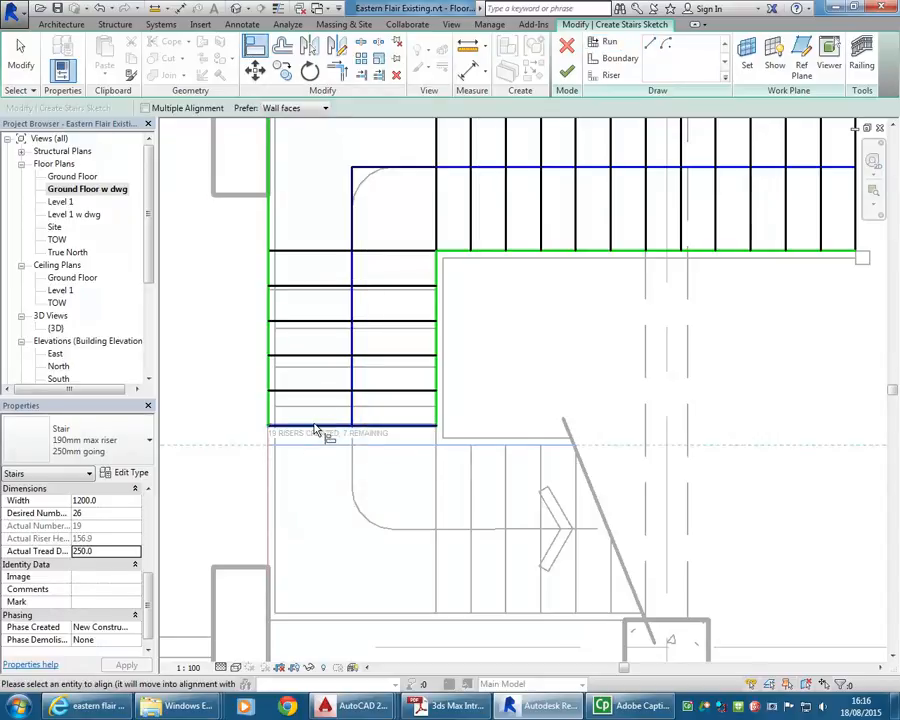
{"action": "left_click", "coordinate": [320, 430]}
{"action": "left_click", "coordinate": [318, 407]}
{"action": "left_click", "coordinate": [316, 392]}
{"action": "left_click", "coordinate": [317, 366]}
{"action": "left_click", "coordinate": [317, 358]}
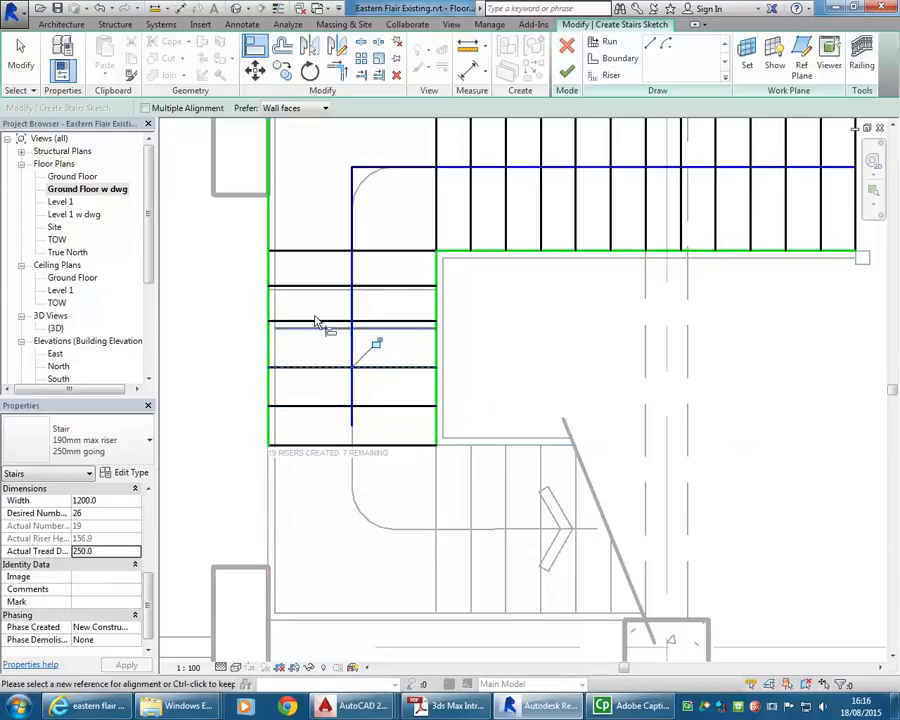
{"action": "left_click", "coordinate": [316, 329]}
{"action": "left_click", "coordinate": [314, 322]}
{"action": "left_click", "coordinate": [315, 289]}
{"action": "left_click", "coordinate": [315, 294]}
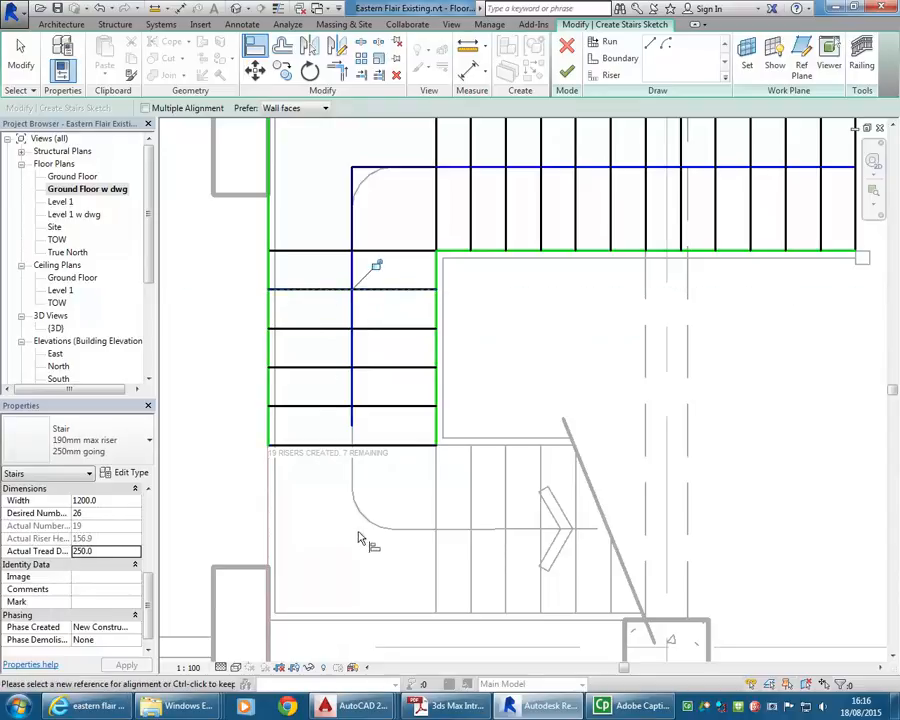
Sketch the third run 1500 mm long, rightward along the lower flight's walk line from its first riser line
{"action": "middle_click_drag", "start_coordinate": [362, 498], "coordinate": [301, 458]}
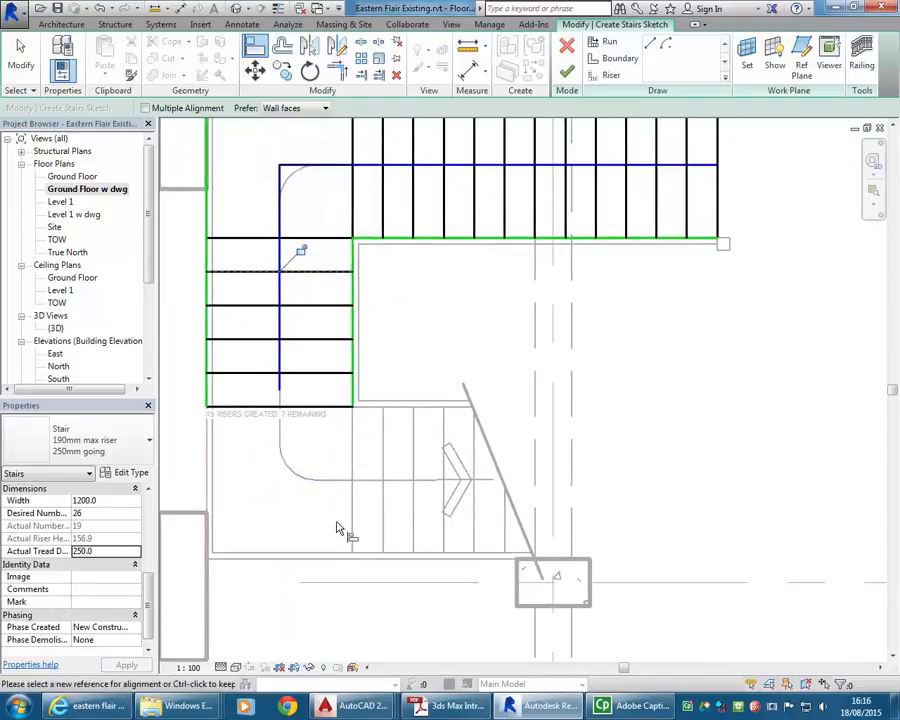
{"action": "left_click", "coordinate": [603, 42]}
{"action": "scroll", "coordinate": [380, 500], "scroll_direction": "up", "scroll_amount": 4}
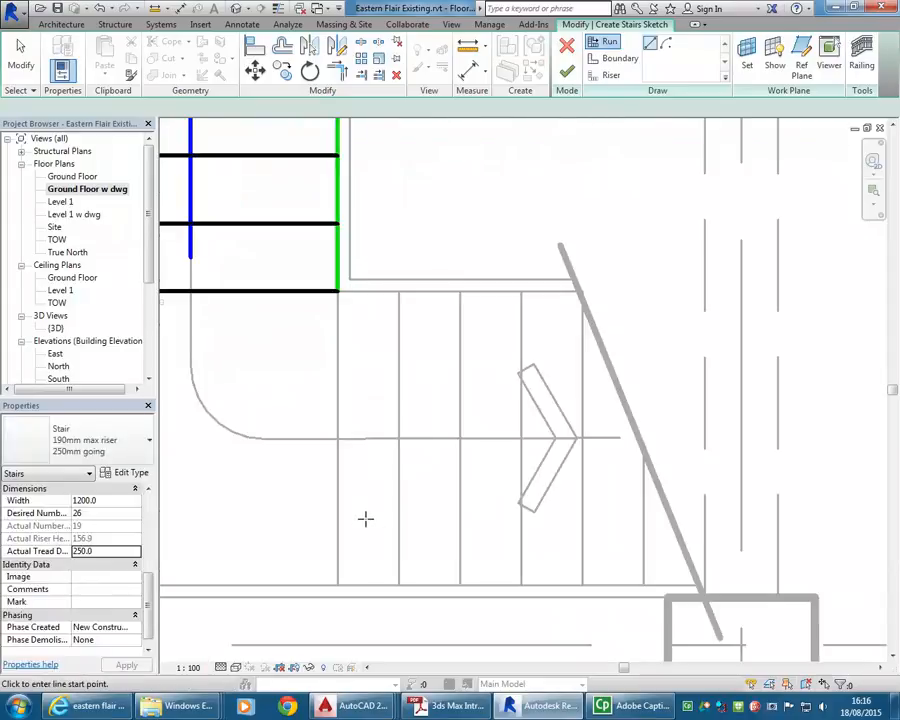
{"action": "scroll", "coordinate": [338, 438], "scroll_direction": "down", "scroll_amount": 2}
{"action": "left_click", "coordinate": [338, 438]}
{"action": "scroll", "coordinate": [596, 422], "scroll_direction": "down", "scroll_amount": 2}
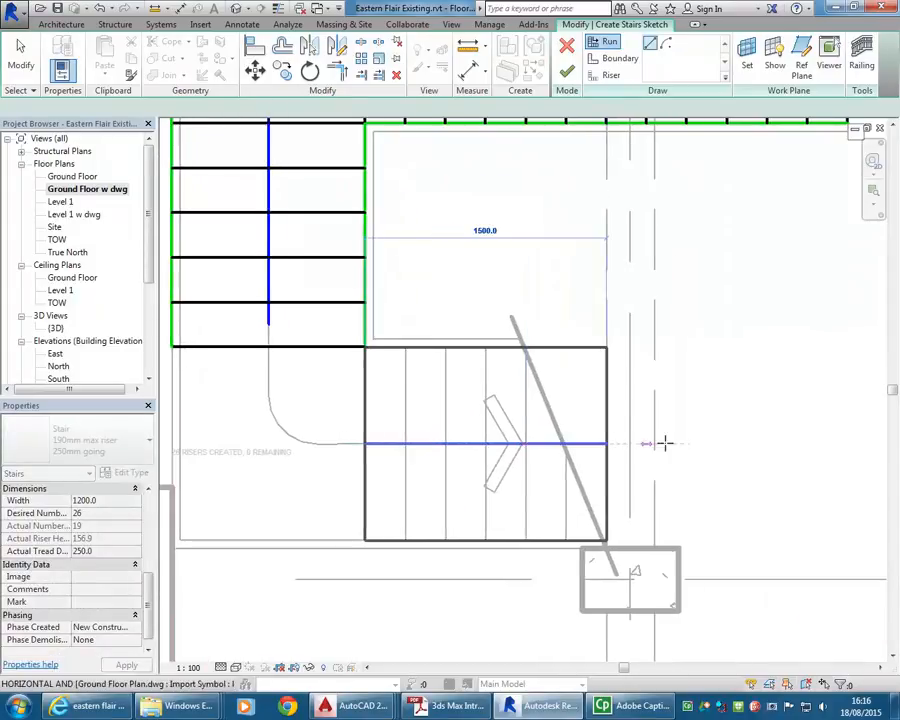
{"action": "left_click", "coordinate": [706, 443]}
Finish the stair sketch to generate the three-flight staircase
{"action": "scroll", "coordinate": [405, 258], "scroll_direction": "down", "scroll_amount": 2}
{"action": "mouse_move", "coordinate": [405, 258]}
{"action": "middle_mouse_down"}
{"action": "mouse_move", "coordinate": [389, 295]}
{"action": "mouse_move", "coordinate": [390, 327]}
{"action": "middle_mouse_up"}
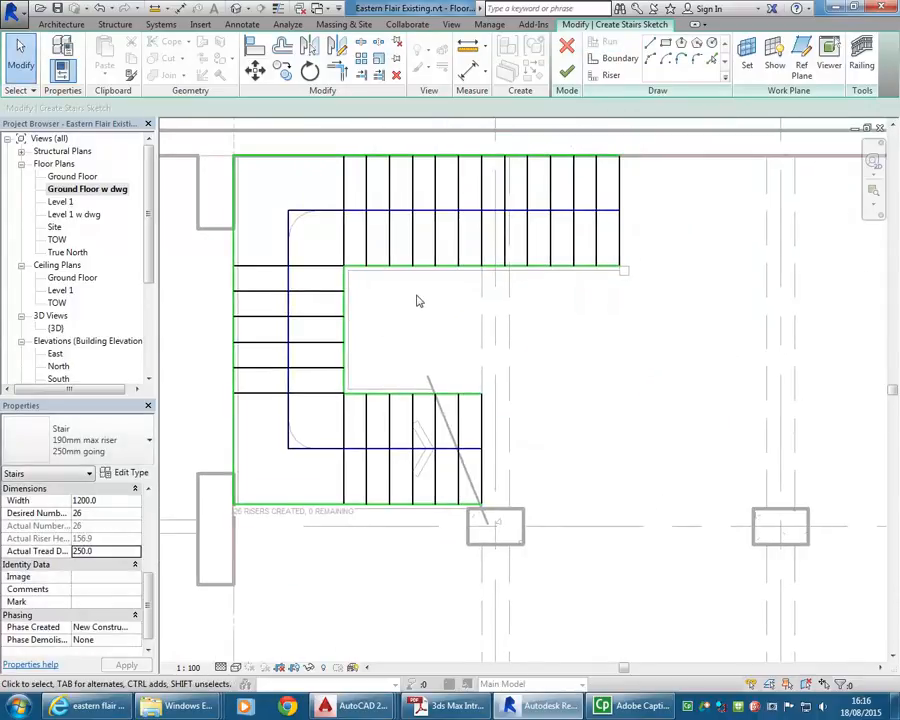
{"action": "middle_click_drag", "start_coordinate": [450, 327], "coordinate": [478, 329]}
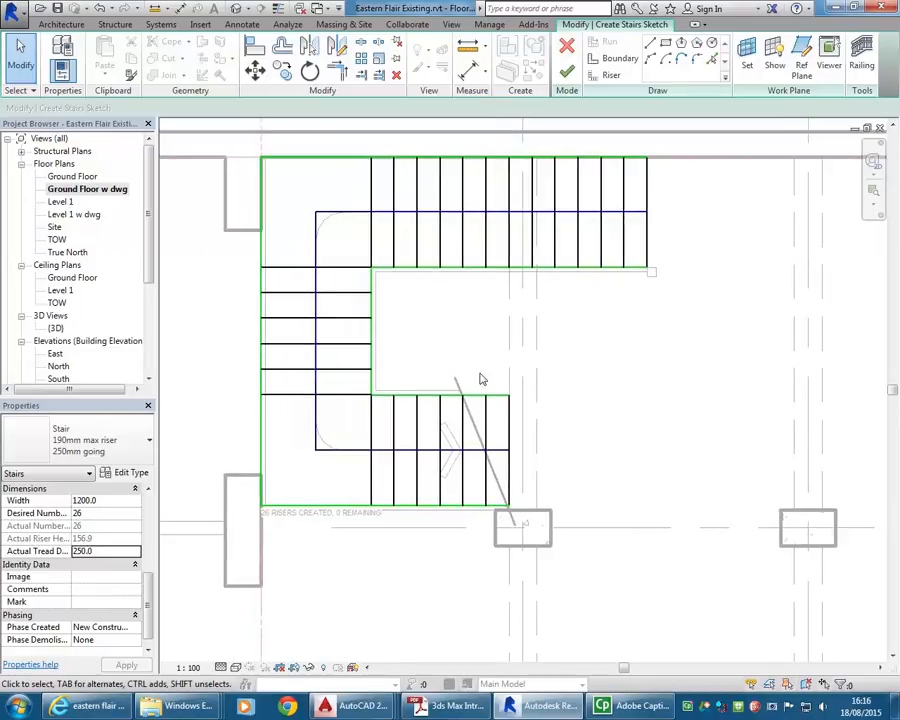
{"action": "left_click", "coordinate": [572, 72]}
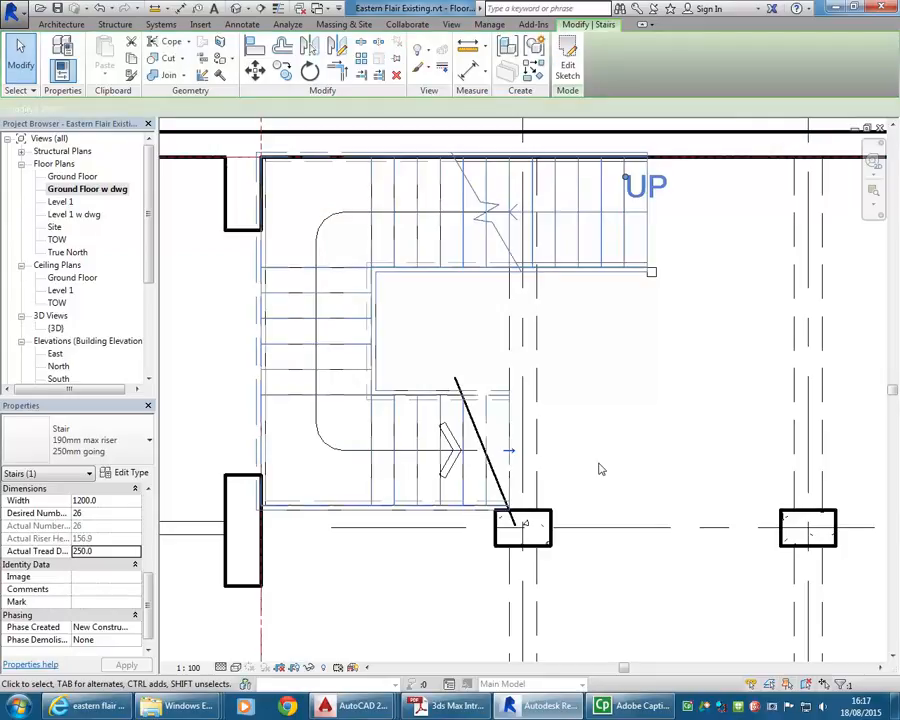
{"action": "scroll", "coordinate": [592, 370], "scroll_direction": "down", "scroll_amount": 3}
{"action": "middle_click_drag", "start_coordinate": [603, 377], "coordinate": [558, 403]}
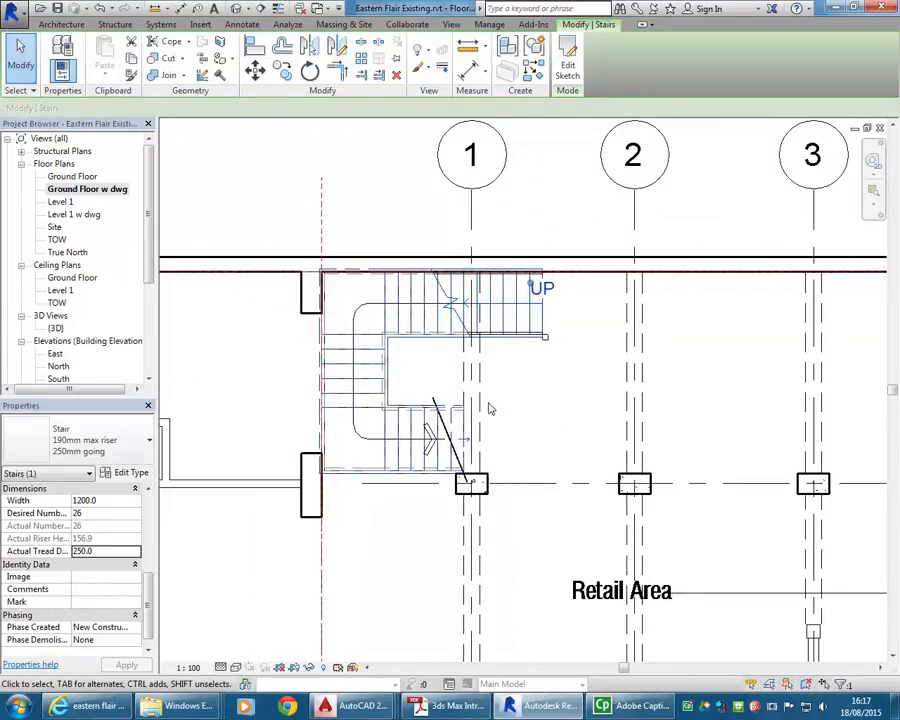
{"action": "scroll", "coordinate": [500, 410], "scroll_direction": "up", "scroll_amount": 3}
Open the Level 1 floor plan and select the floor slab covering the new staircase
{"action": "double_click", "coordinate": [62, 202]}
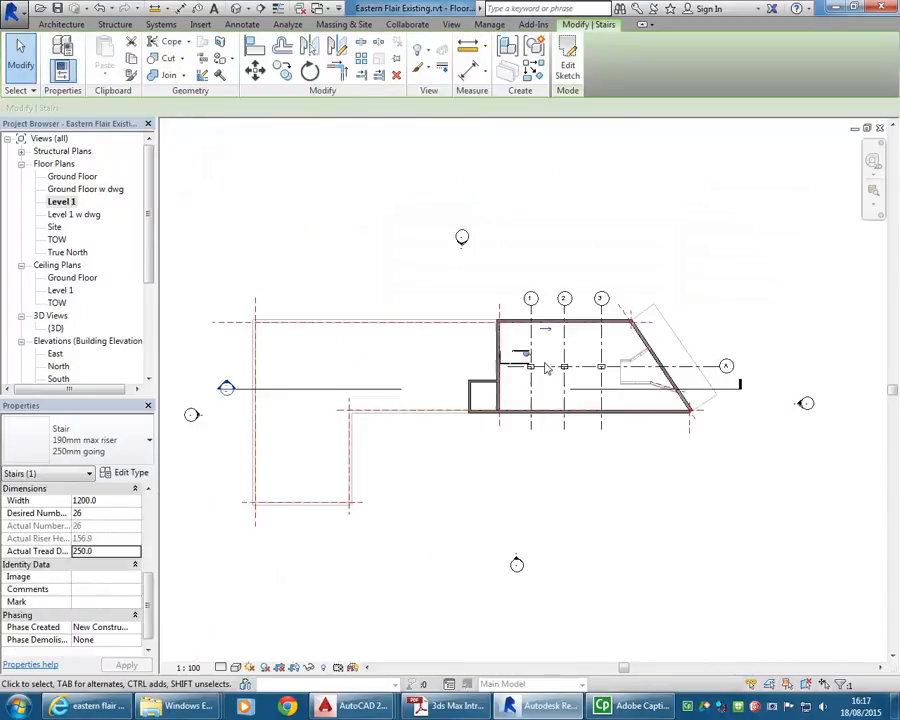
{"action": "scroll", "coordinate": [546, 368], "scroll_direction": "up", "scroll_amount": 5}
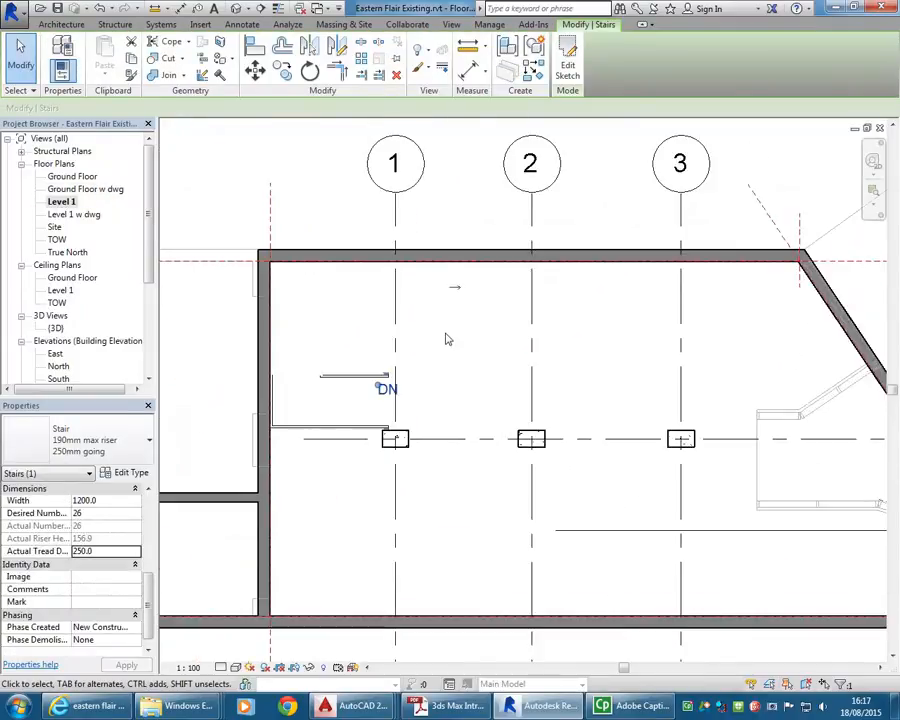
{"action": "left_click", "coordinate": [468, 346]}
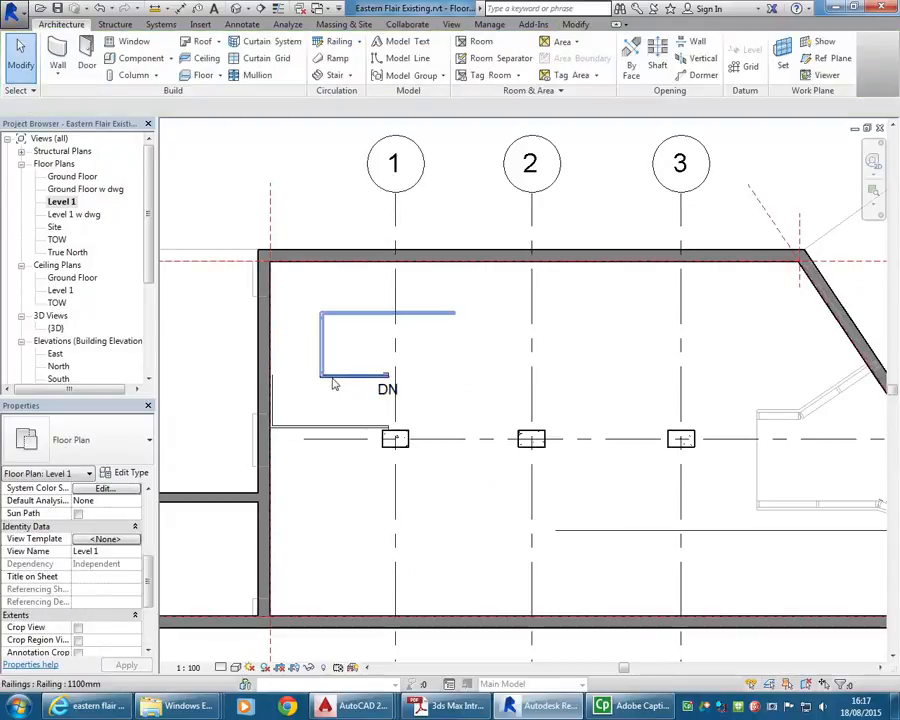
{"action": "scroll", "coordinate": [335, 402], "scroll_direction": "up", "scroll_amount": 1}
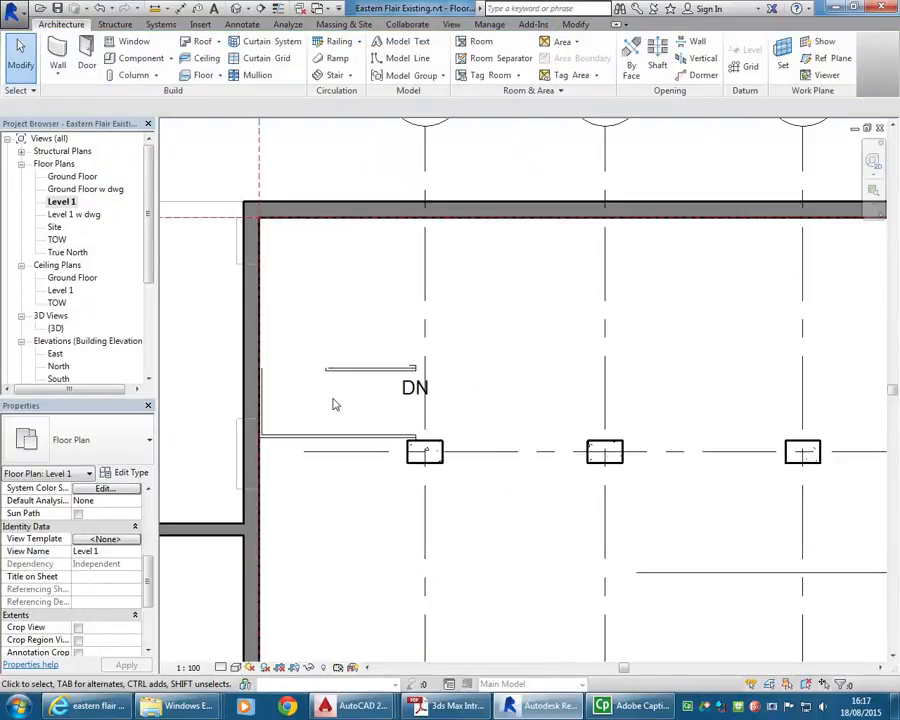
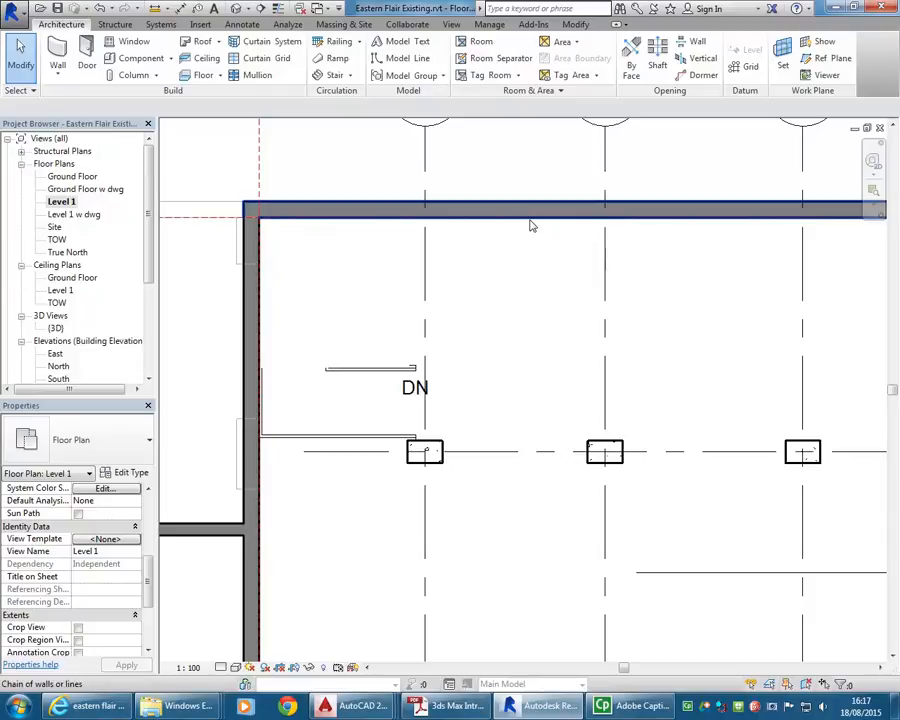
{"action": "right_click", "coordinate": [536, 366]}
{"action": "key", "text": "Escape"}
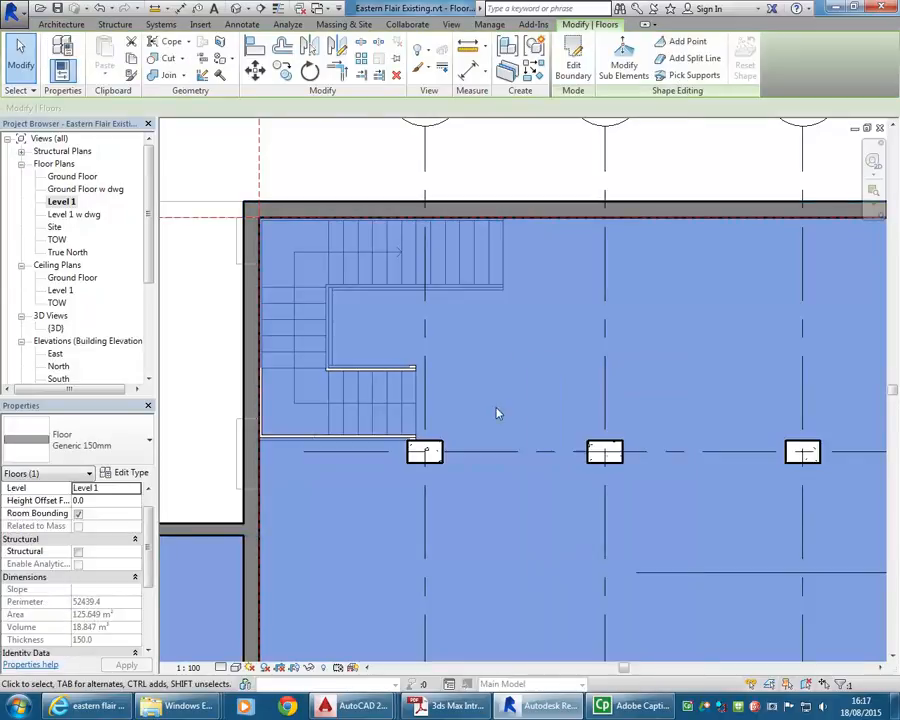
Open the Section 1 view and select the Level 1 floor slab to examine where it crosses the staircase
{"action": "left_click", "coordinate": [61, 201]}
{"action": "scroll", "coordinate": [144, 256], "scroll_direction": "down", "scroll_amount": 2}
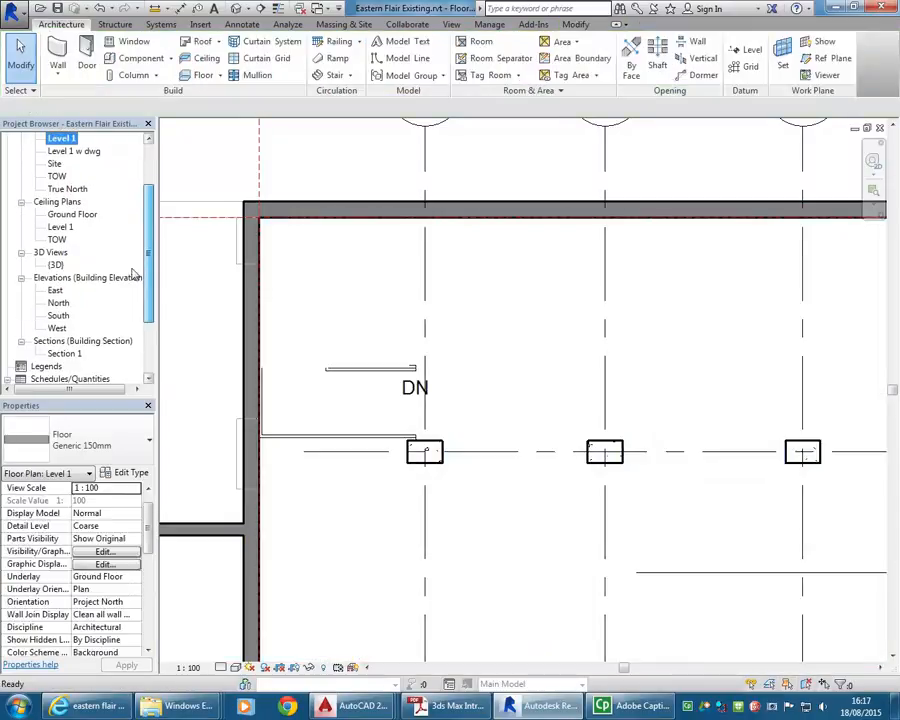
{"action": "double_click", "coordinate": [64, 354]}
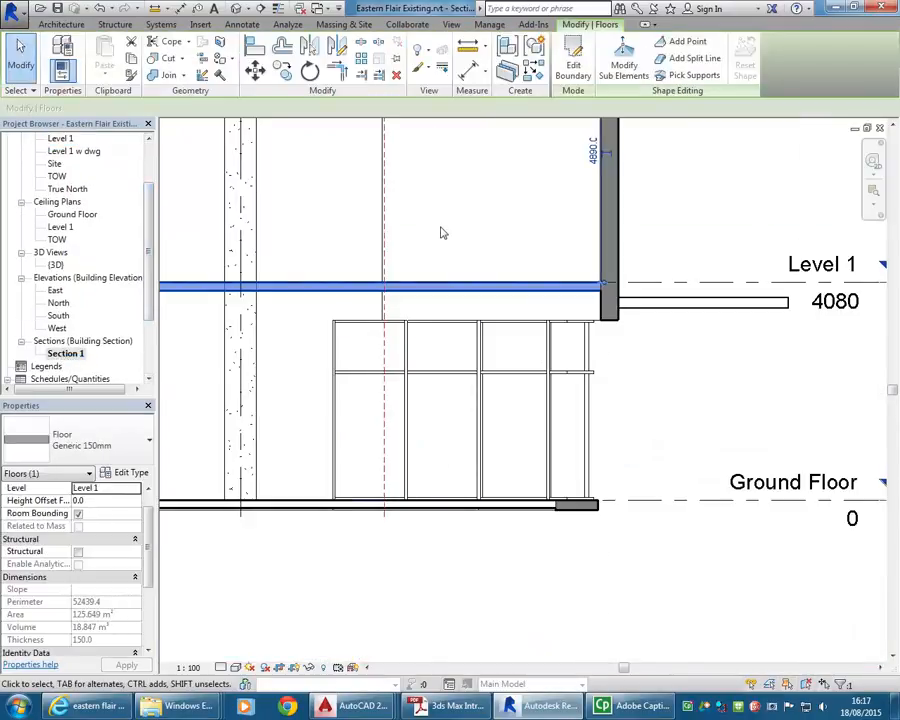
{"action": "left_click", "coordinate": [438, 231]}
{"action": "left_click", "coordinate": [459, 289]}
{"action": "scroll", "coordinate": [470, 270], "scroll_direction": "down", "scroll_amount": 2}
{"action": "middle_click_drag", "start_coordinate": [474, 270], "coordinate": [739, 305]}
{"action": "scroll", "coordinate": [716, 280], "scroll_direction": "down", "scroll_amount": 1}
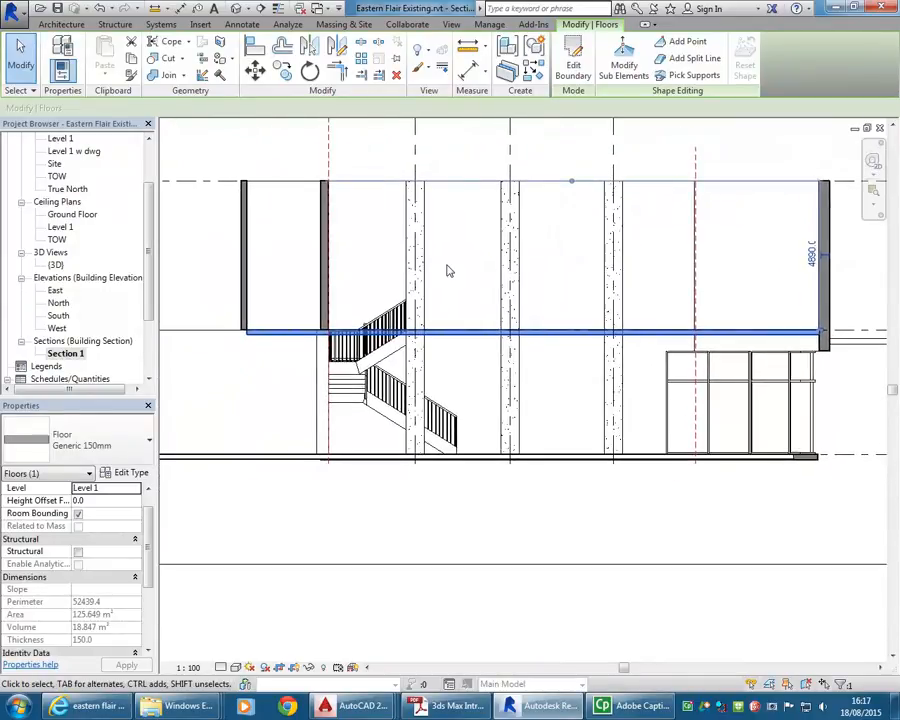
Open the Level 1 floor plan and start editing the boundary of the floor slab covering the staircase
{"action": "middle_click_drag", "start_coordinate": [436, 264], "coordinate": [412, 273]}
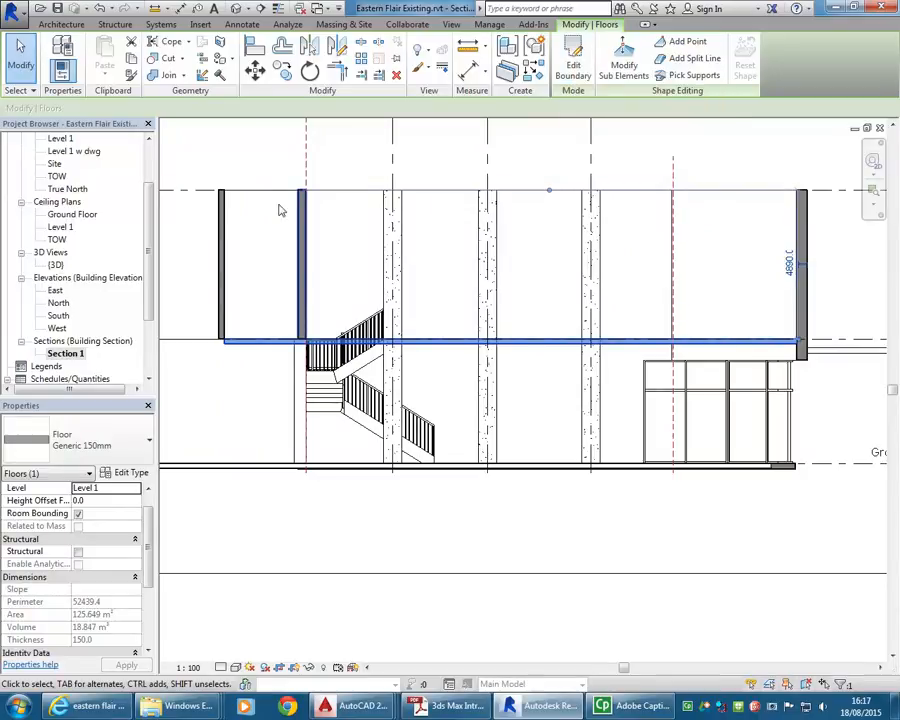
{"action": "left_click_drag", "start_coordinate": [150, 211], "coordinate": [147, 188]}
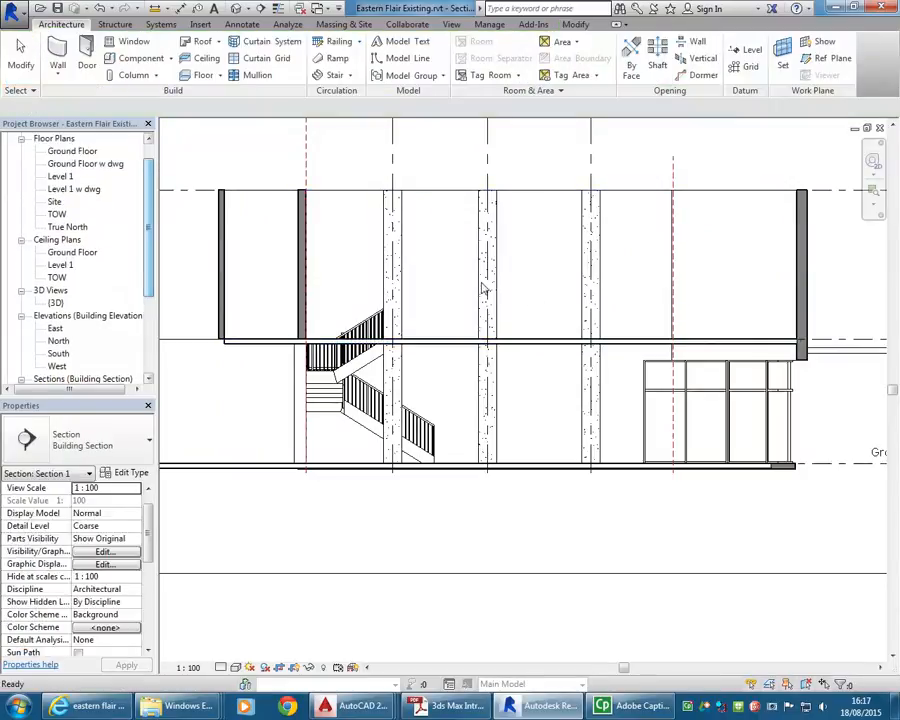
{"action": "double_click", "coordinate": [60, 176]}
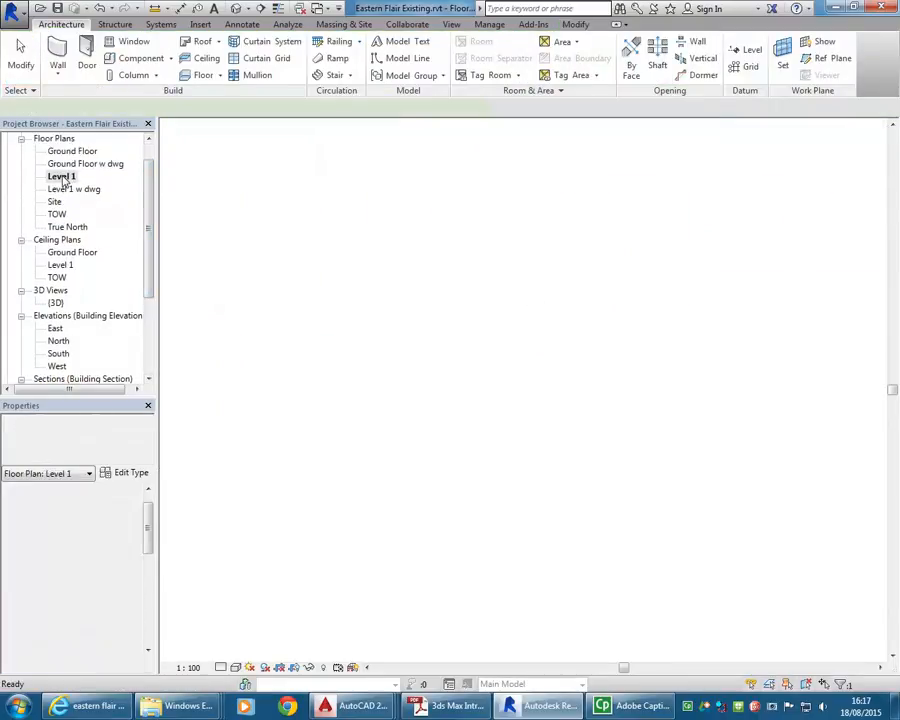
{"action": "left_click", "coordinate": [383, 393]}
{"action": "scroll", "coordinate": [244, 382], "scroll_direction": "down", "scroll_amount": 1}
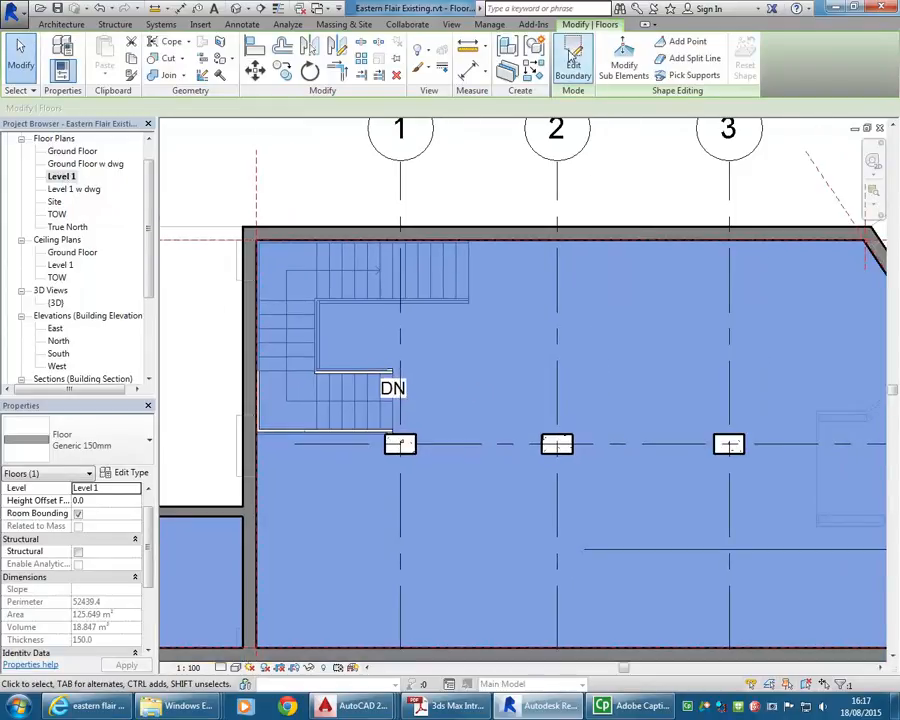
{"action": "left_click", "coordinate": [572, 55]}
{"action": "mouse_move", "coordinate": [346, 335]}
{"action": "middle_mouse_down"}
{"action": "mouse_move", "coordinate": [354, 337]}
{"action": "mouse_move", "coordinate": [364, 309]}
{"action": "mouse_move", "coordinate": [382, 340]}
{"action": "middle_mouse_up"}
{"action": "scroll", "coordinate": [386, 340], "scroll_direction": "up", "scroll_amount": 1}
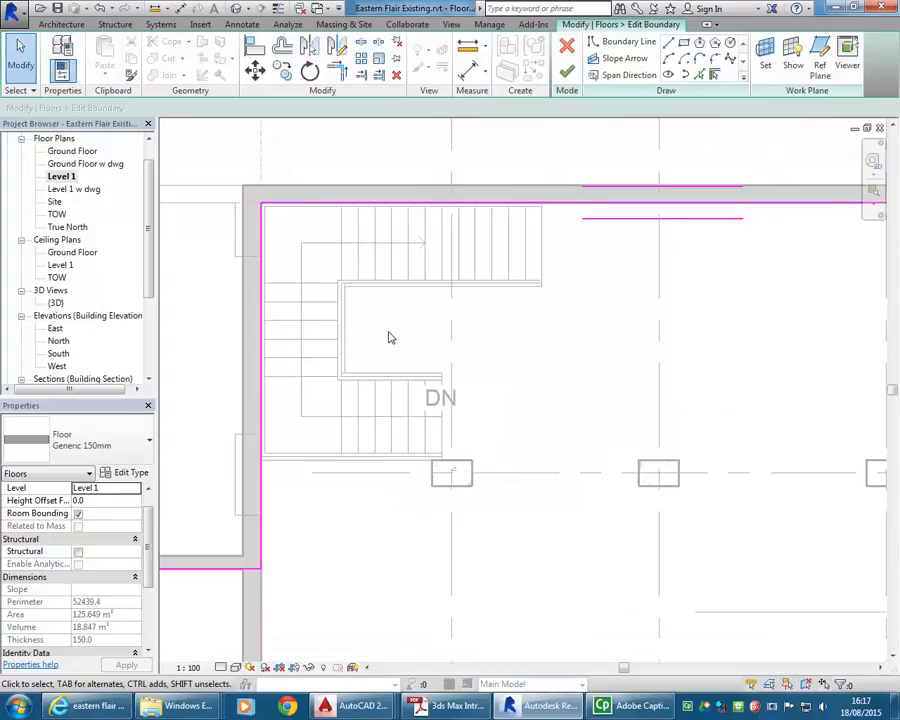
Pick the stair's top riser edge and the outer side edge of its upper flight as new floor boundary lines
{"action": "left_click", "coordinate": [715, 76]}
{"action": "middle_click_drag", "start_coordinate": [465, 352], "coordinate": [520, 340]}
{"action": "scroll", "coordinate": [520, 340], "scroll_direction": "up", "scroll_amount": 1}
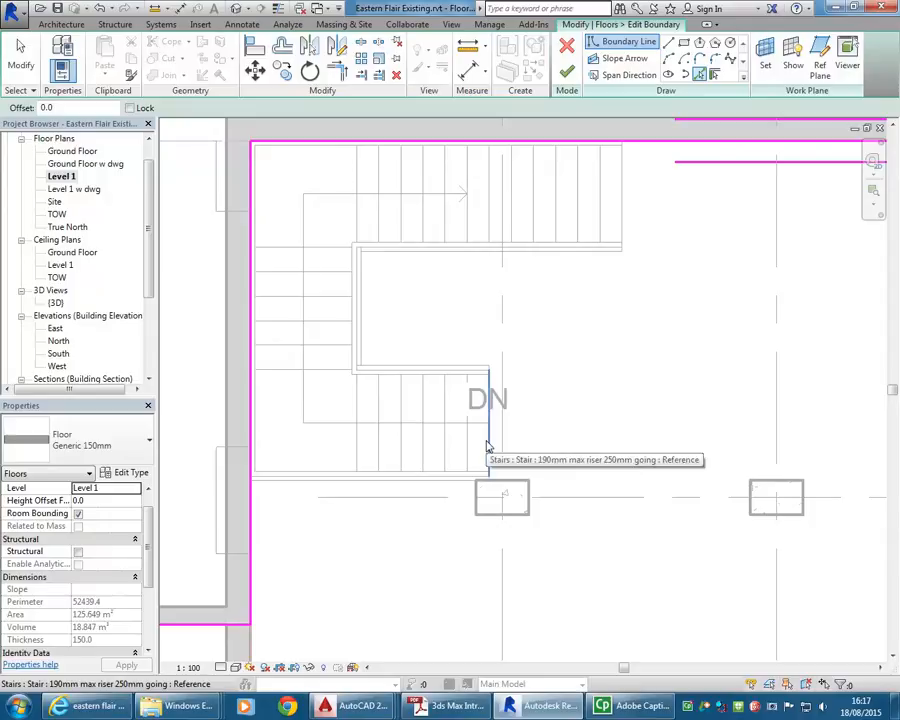
{"action": "left_click", "coordinate": [487, 447]}
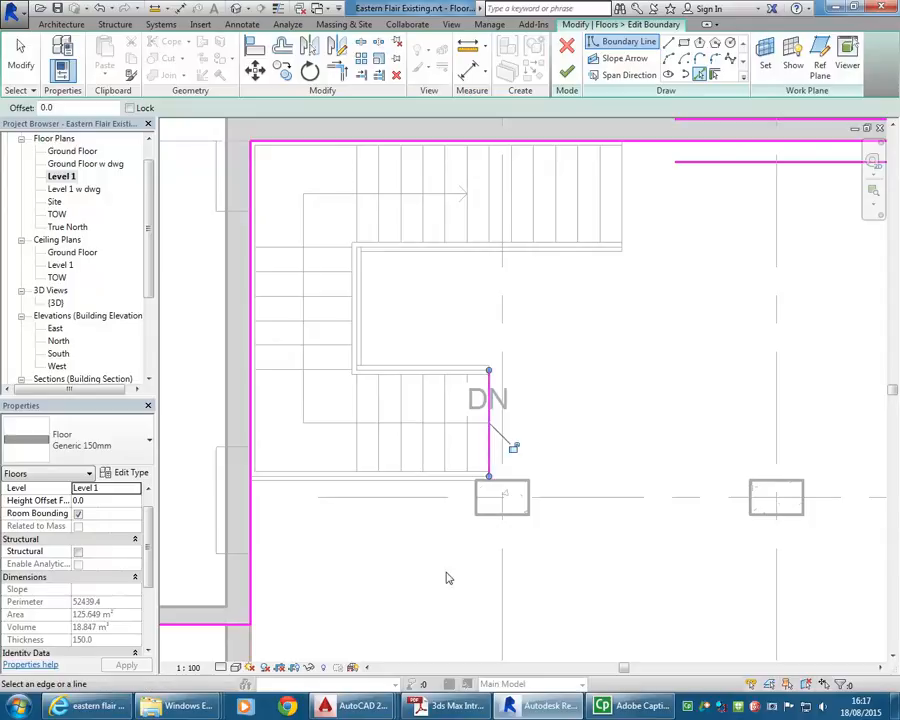
{"action": "left_click", "coordinate": [389, 482]}
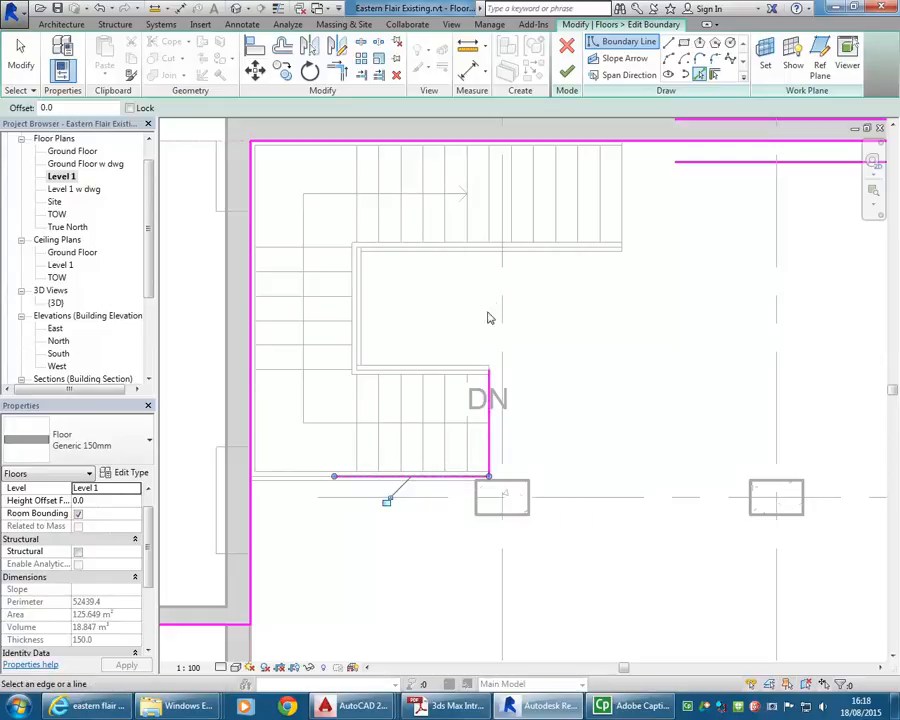
{"action": "middle_click_drag", "start_coordinate": [492, 308], "coordinate": [491, 314]}
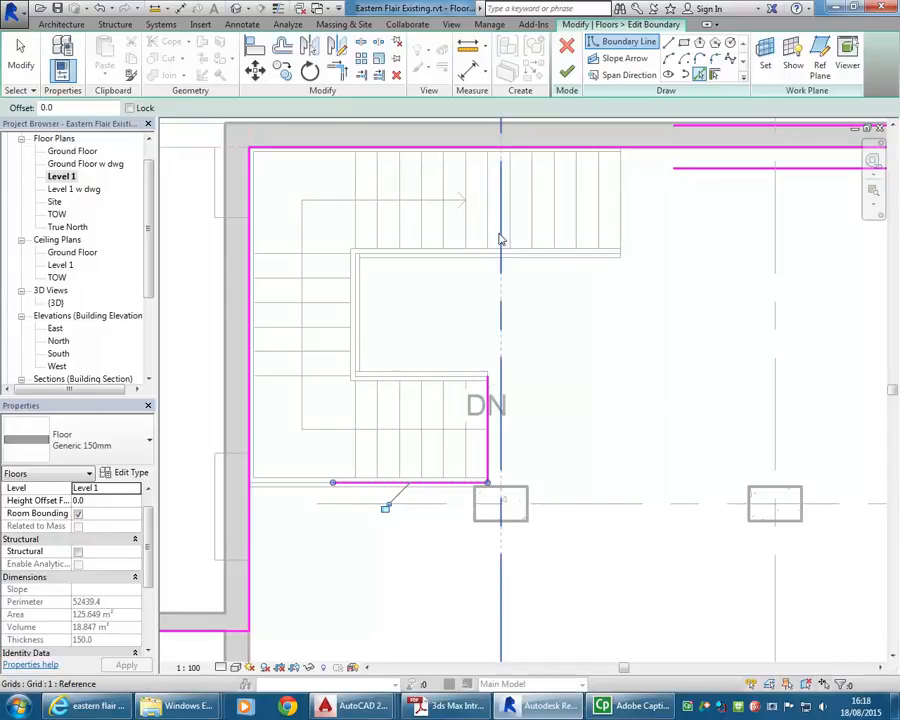
Trim the two picked stair lines to the slab's upper and left boundary lines, cutting the stairwell out of the floor outline
{"action": "left_click", "coordinate": [337, 69]}
{"action": "left_click", "coordinate": [565, 149]}
{"action": "left_click", "coordinate": [488, 384]}
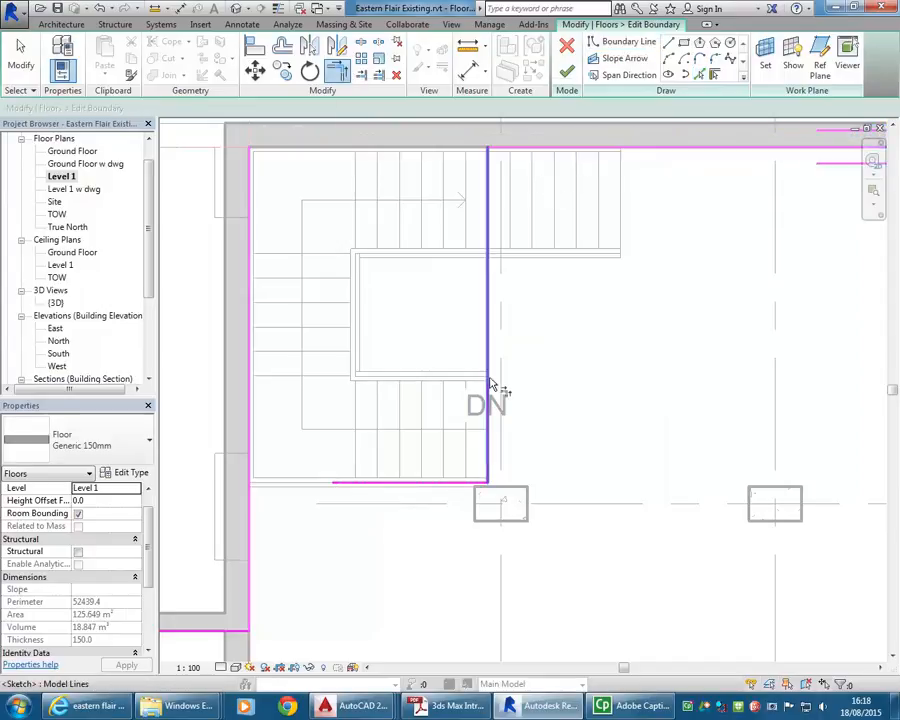
{"action": "left_click", "coordinate": [368, 484]}
{"action": "left_click", "coordinate": [249, 545]}
{"action": "mouse_move", "coordinate": [349, 549]}
{"action": "middle_mouse_down"}
{"action": "mouse_move", "coordinate": [338, 350]}
{"action": "mouse_move", "coordinate": [351, 529]}
{"action": "middle_mouse_up"}
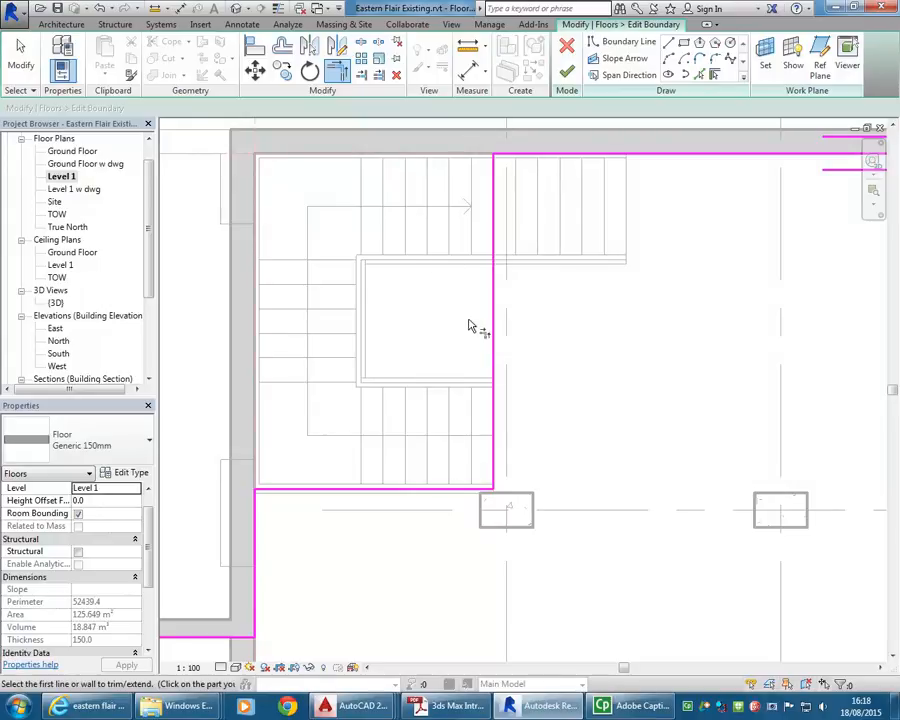
Finish the floor boundary edit, declining to attach the walls to the floor's bottom, and deselect the slab
{"action": "left_click", "coordinate": [569, 74]}
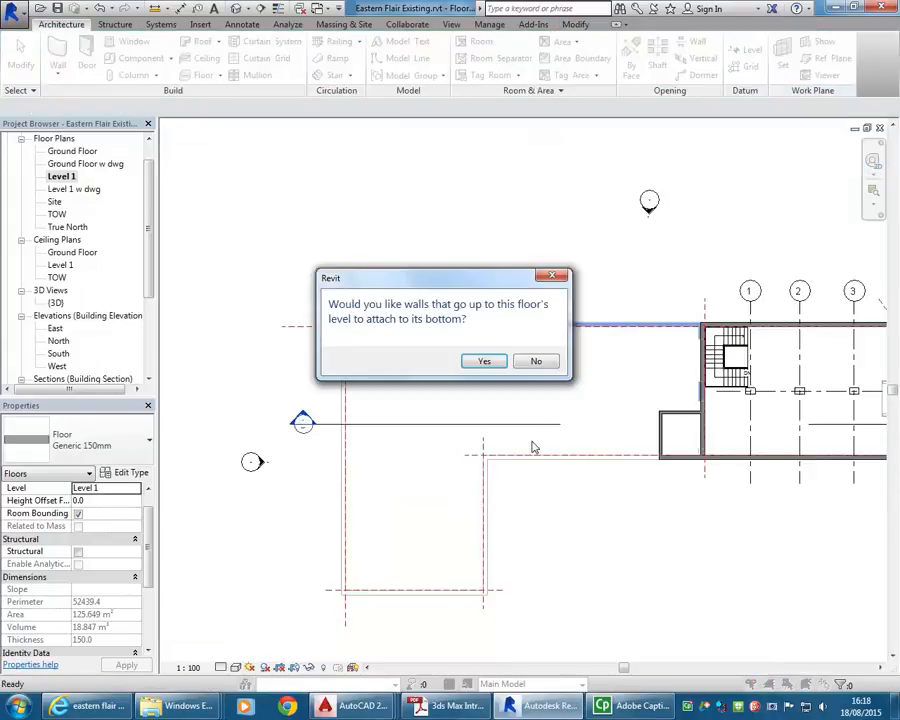
{"action": "left_click_drag", "start_coordinate": [457, 283], "coordinate": [340, 227]}
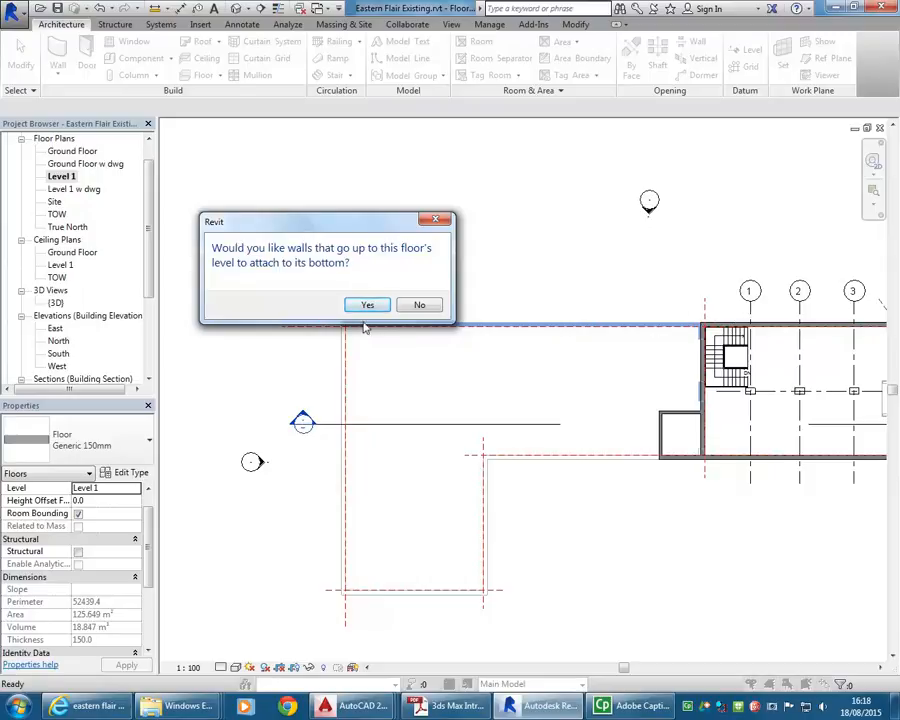
{"action": "left_click", "coordinate": [417, 306]}
{"action": "scroll", "coordinate": [732, 368], "scroll_direction": "up", "scroll_amount": 6}
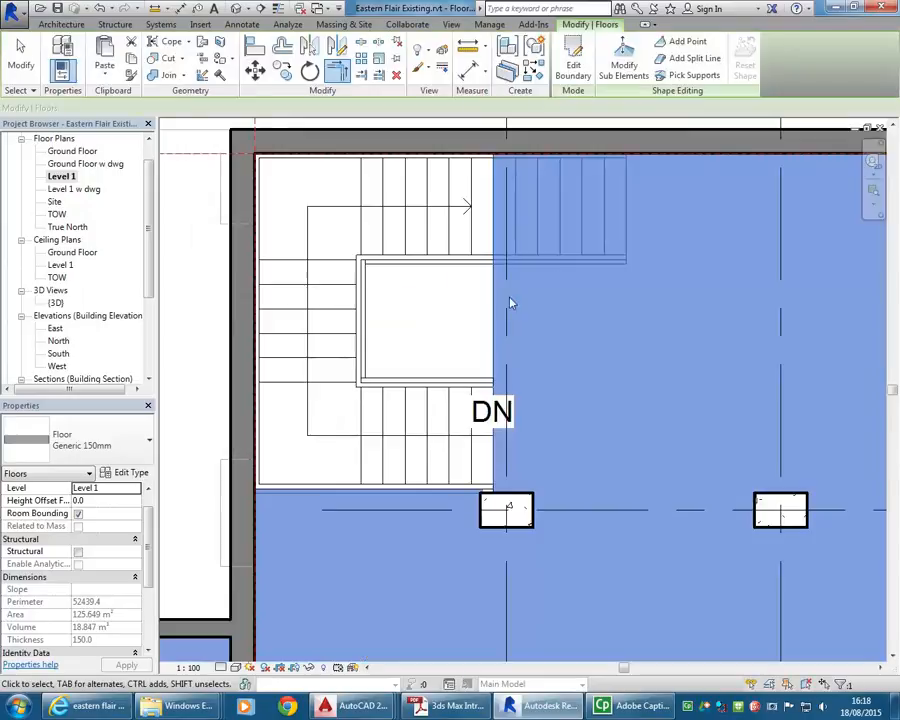
{"action": "key", "text": "Escape"}
{"action": "scroll", "coordinate": [446, 330], "scroll_direction": "down", "scroll_amount": 4}
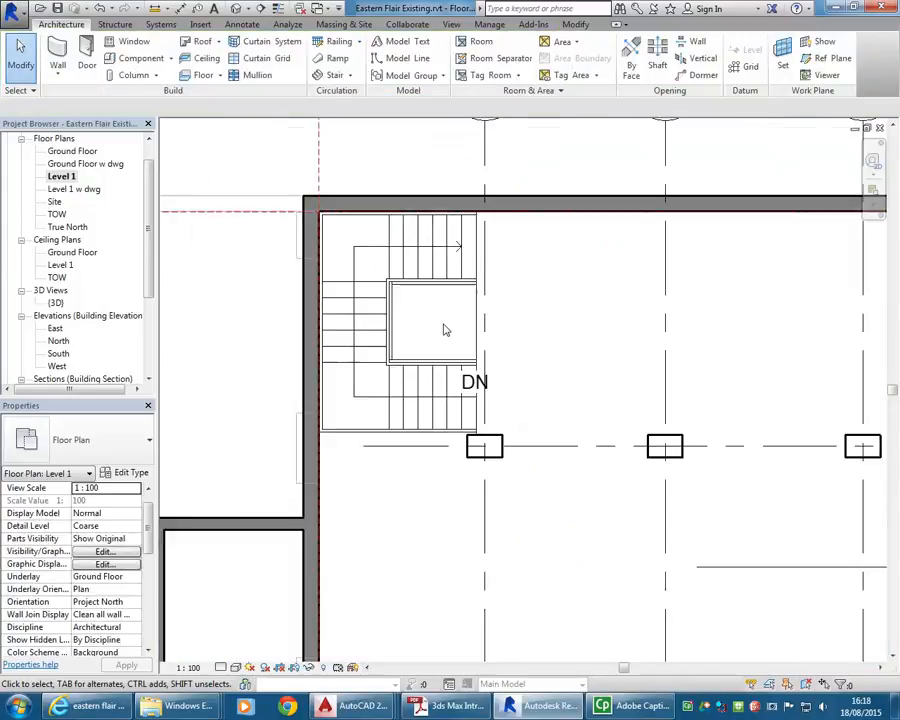
Open the 3D view and examine the stair opening in the Level 1 floor slab from above
{"action": "double_click", "coordinate": [56, 302]}
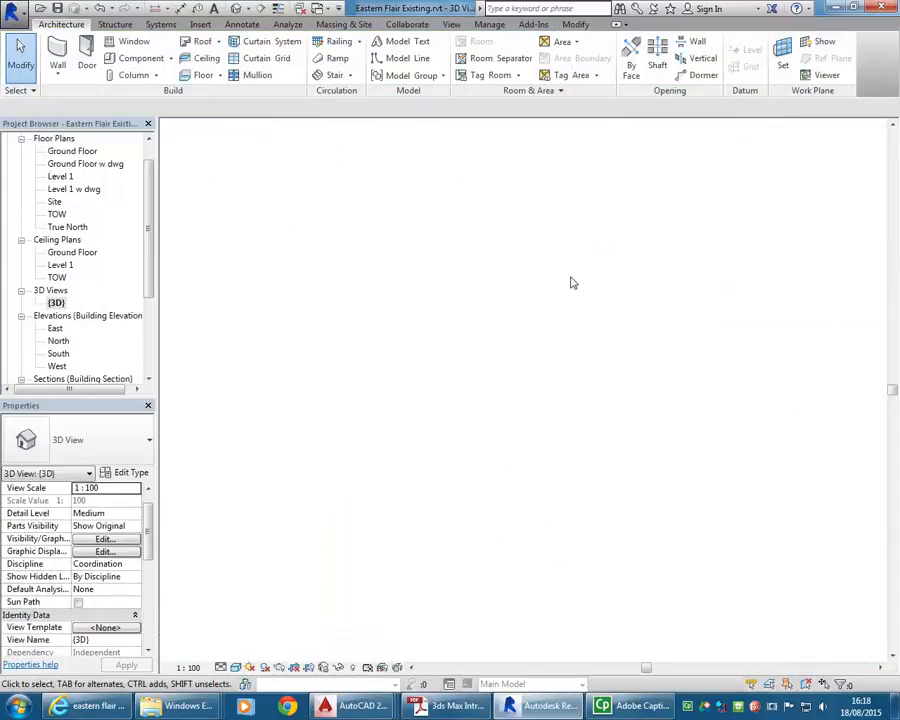
{"action": "scroll", "coordinate": [500, 320], "scroll_direction": "down", "scroll_amount": 3}
{"action": "middle_click_drag", "start_coordinate": [502, 324], "coordinate": [538, 386], "text": "shift"}
{"action": "scroll", "coordinate": [484, 271], "scroll_direction": "up", "scroll_amount": 3}
{"action": "middle_click_drag", "start_coordinate": [484, 271], "coordinate": [545, 262], "text": "shift"}
{"action": "scroll", "coordinate": [518, 378], "scroll_direction": "up", "scroll_amount": 5}
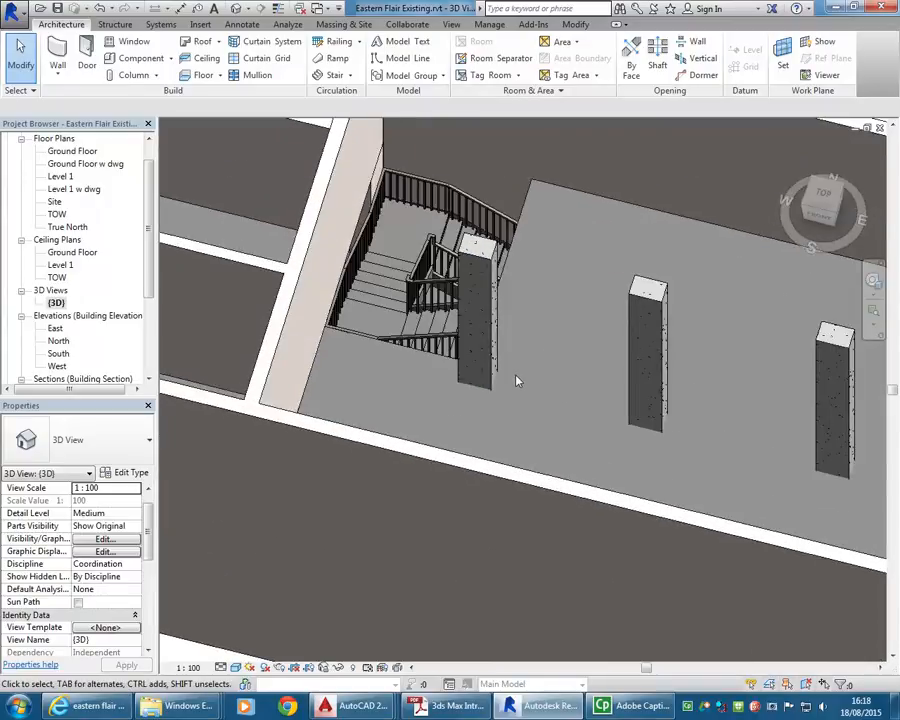
{"action": "scroll", "coordinate": [528, 381], "scroll_direction": "up", "scroll_amount": 2}
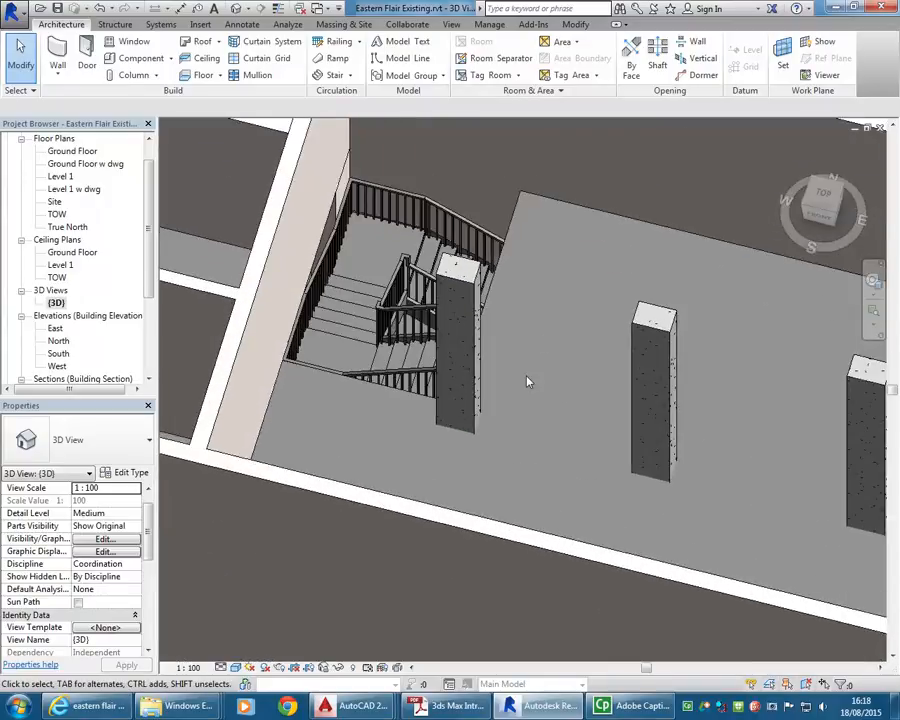
{"action": "scroll", "coordinate": [526, 376], "scroll_direction": "down", "scroll_amount": 3}
{"action": "middle_click_drag", "start_coordinate": [526, 376], "coordinate": [427, 392]}
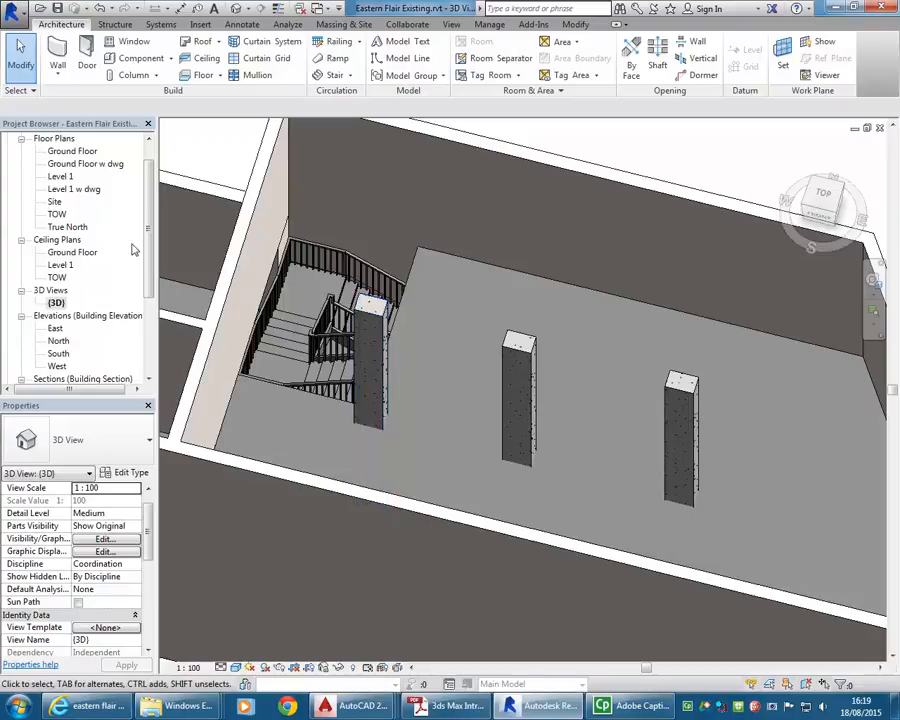
Open the Ground Floor ceiling plan and start sketching a Compound Ceiling Plain boundary
{"action": "mouse_move", "coordinate": [148, 226]}
{"action": "left_mouse_down"}
{"action": "mouse_move", "coordinate": [150, 236]}
{"action": "mouse_move", "coordinate": [148, 218]}
{"action": "left_mouse_up"}
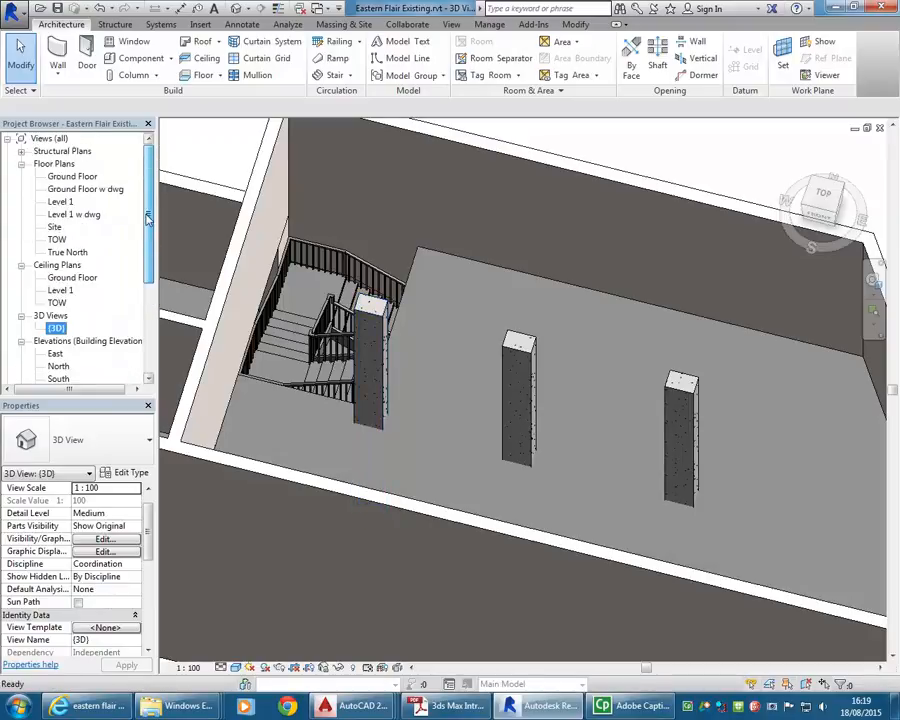
{"action": "double_click", "coordinate": [72, 277]}
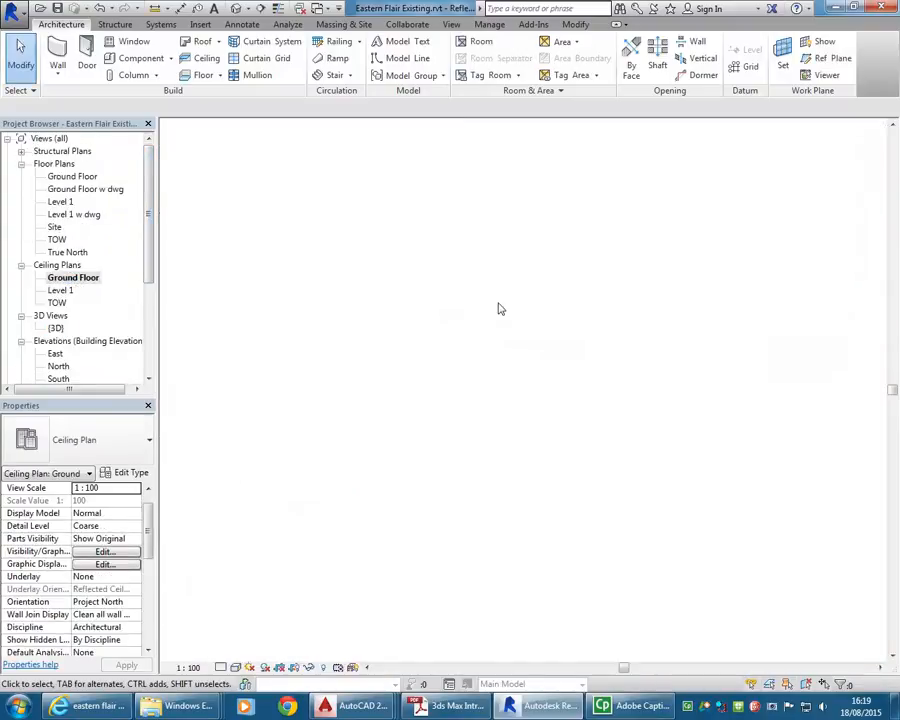
{"action": "scroll", "coordinate": [498, 309], "scroll_direction": "down", "scroll_amount": 3}
{"action": "mouse_move", "coordinate": [496, 311]}
{"action": "middle_mouse_down"}
{"action": "mouse_move", "coordinate": [451, 304]}
{"action": "mouse_move", "coordinate": [529, 313]}
{"action": "mouse_move", "coordinate": [595, 293]}
{"action": "mouse_move", "coordinate": [611, 303]}
{"action": "middle_mouse_up"}
{"action": "scroll", "coordinate": [451, 305], "scroll_direction": "down", "scroll_amount": 2}
{"action": "scroll", "coordinate": [432, 202], "scroll_direction": "down", "scroll_amount": 1}
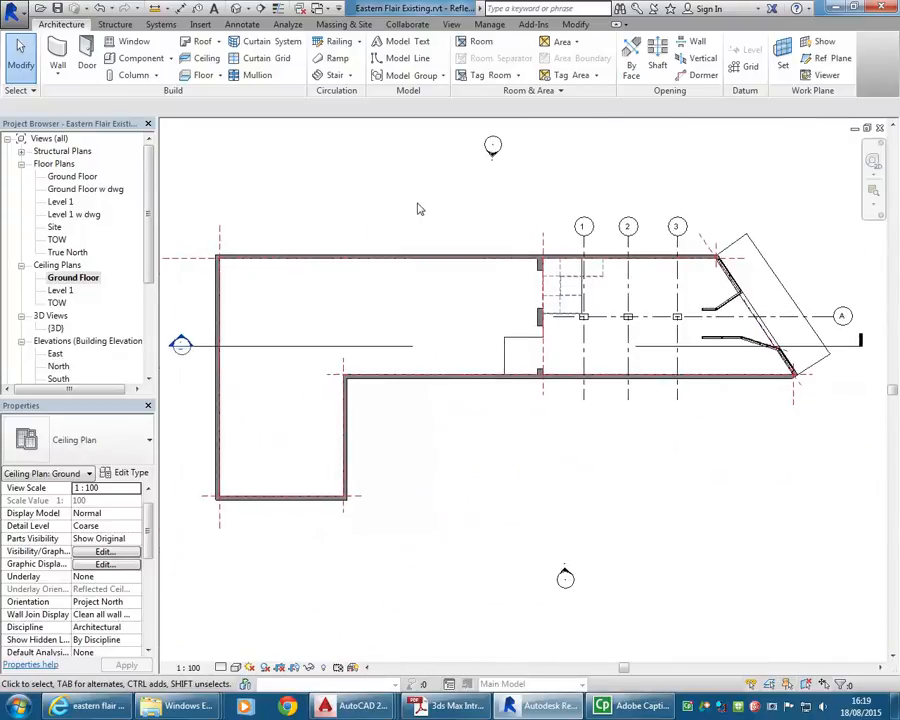
{"action": "left_click", "coordinate": [200, 58]}
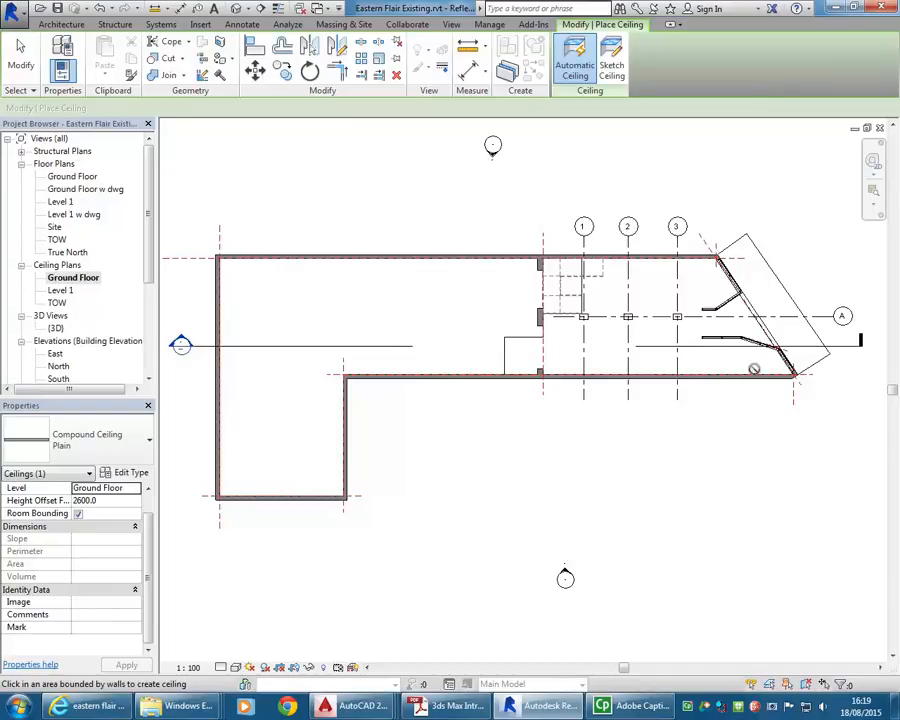
{"action": "left_click", "coordinate": [611, 62]}
{"action": "left_click", "coordinate": [347, 257]}
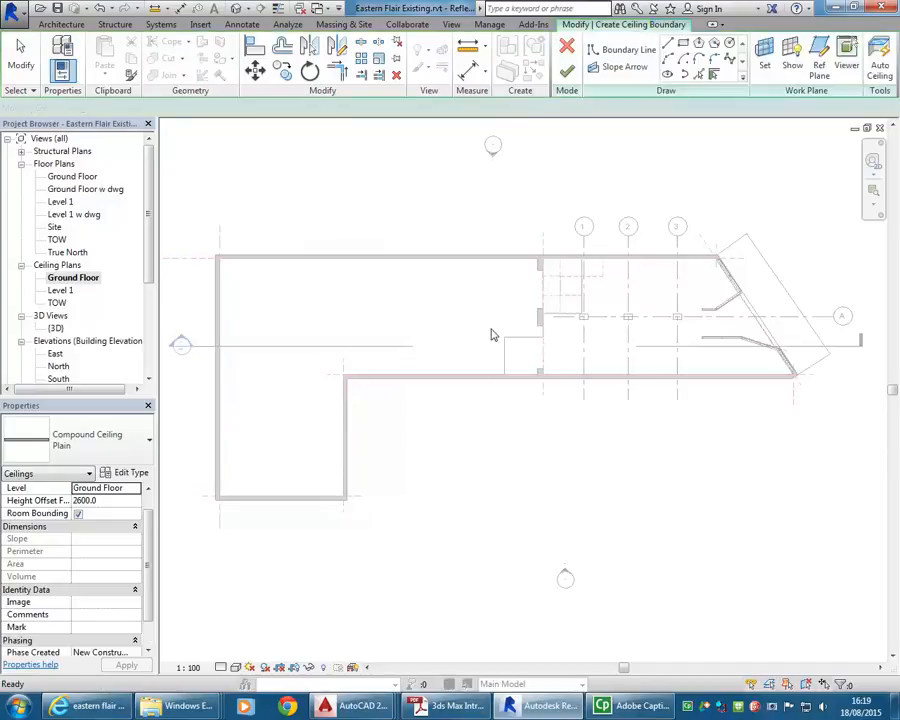
Pick the five walls around the L-shaped western part of the building as ceiling boundary lines
{"action": "left_click", "coordinate": [714, 78]}
{"action": "left_click", "coordinate": [405, 267]}
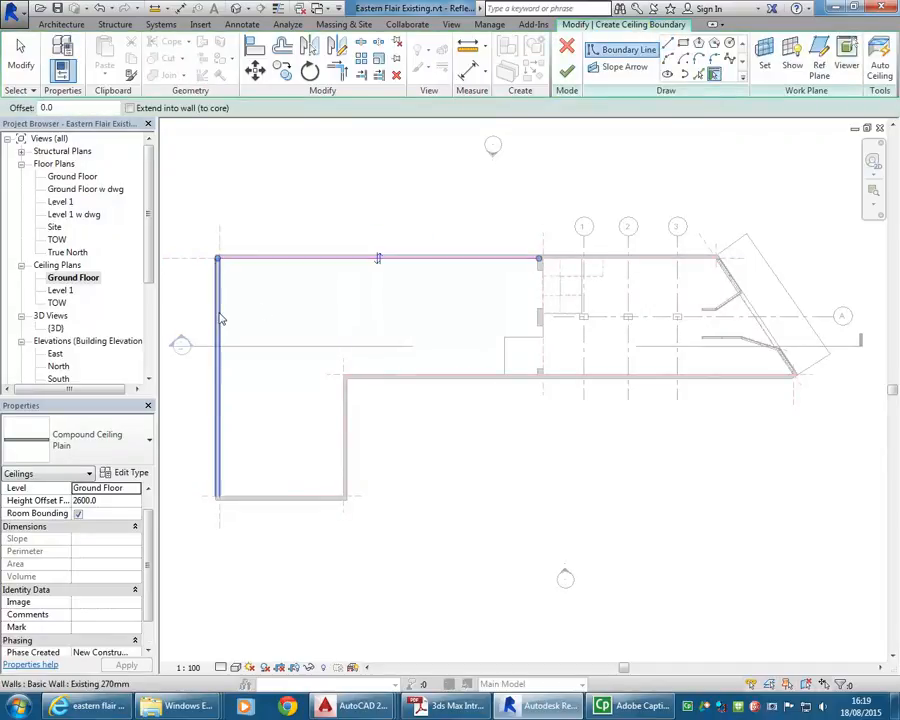
{"action": "left_click", "coordinate": [219, 317]}
{"action": "left_click", "coordinate": [256, 500]}
{"action": "left_click", "coordinate": [344, 462]}
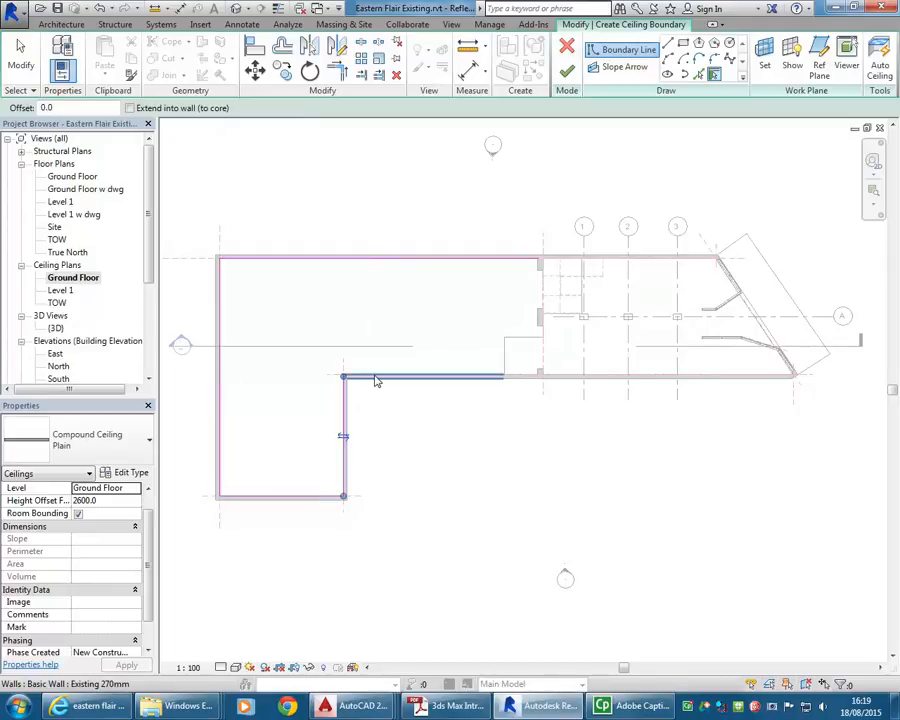
{"action": "left_click", "coordinate": [400, 375]}
Add the inner face of the slanted east wall to the ceiling boundary
{"action": "scroll", "coordinate": [748, 352], "scroll_direction": "up", "scroll_amount": 5}
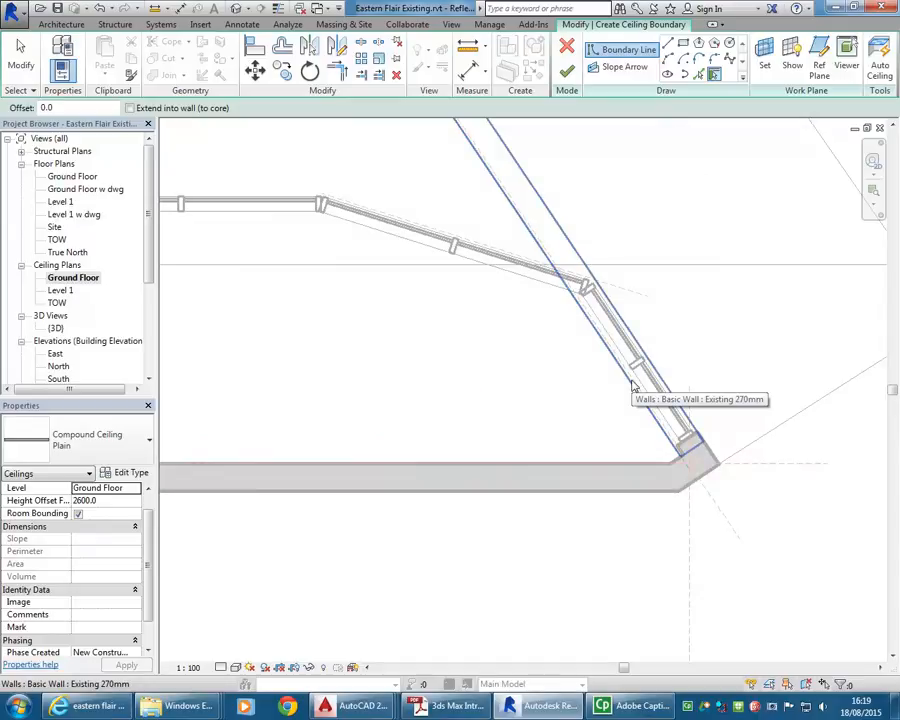
{"action": "left_click", "coordinate": [632, 386]}
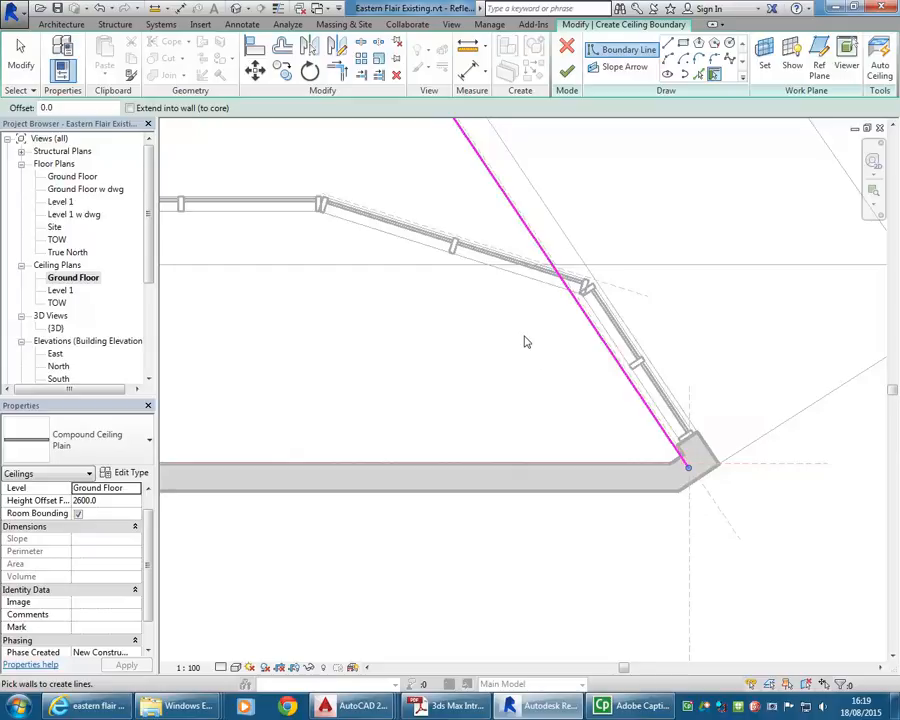
{"action": "scroll", "coordinate": [530, 344], "scroll_direction": "down", "scroll_amount": 4}
{"action": "middle_click_drag", "start_coordinate": [538, 350], "coordinate": [595, 412]}
{"action": "middle_click_drag", "start_coordinate": [453, 287], "coordinate": [527, 372]}
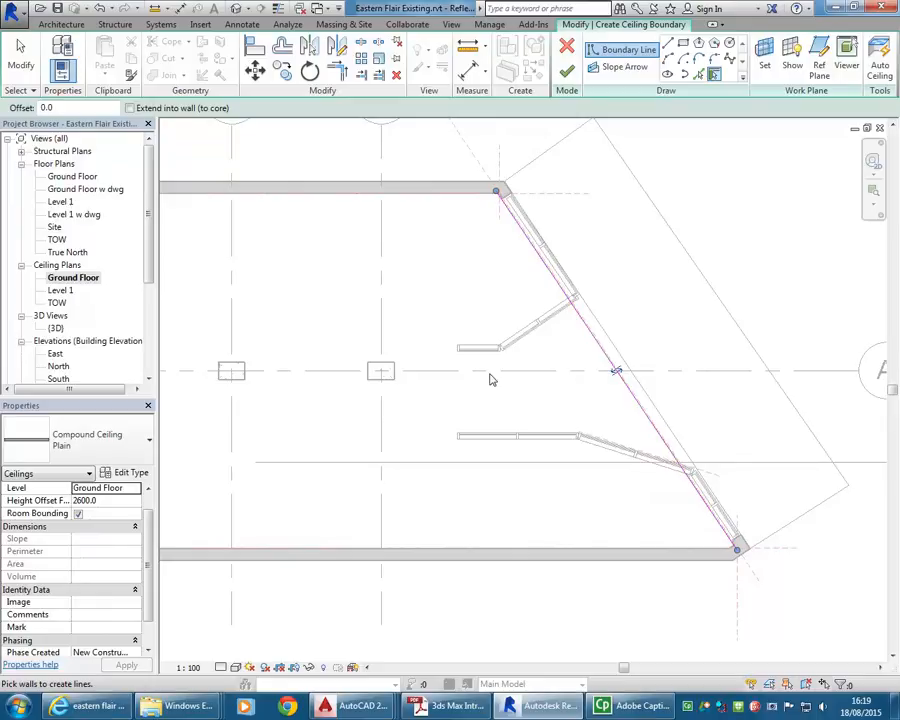
{"action": "scroll", "coordinate": [446, 391], "scroll_direction": "down", "scroll_amount": 2}
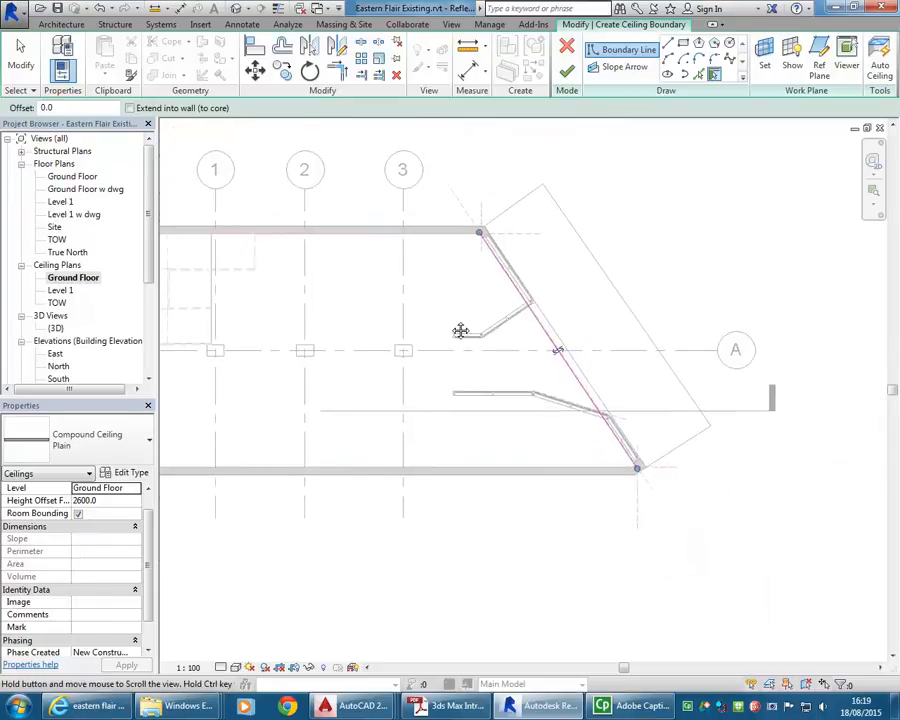
{"action": "scroll", "coordinate": [540, 375], "scroll_direction": "up", "scroll_amount": 2}
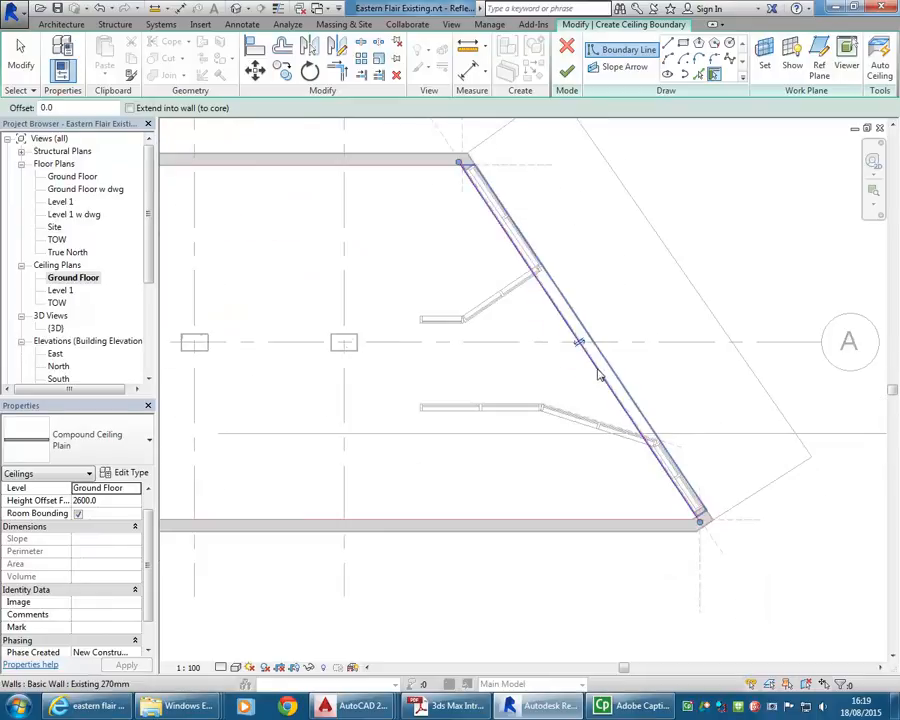
{"action": "scroll", "coordinate": [595, 378], "scroll_direction": "down", "scroll_amount": 2}
{"action": "middle_click_drag", "start_coordinate": [595, 378], "coordinate": [650, 300]}
Try adding the upper wall between the staircase and the slanted wall to the ceiling boundary, and undo that line
{"action": "left_click", "coordinate": [544, 208]}
{"action": "scroll", "coordinate": [447, 297], "scroll_direction": "down", "scroll_amount": 2}
{"action": "middle_click_drag", "start_coordinate": [467, 305], "coordinate": [532, 308]}
{"action": "middle_click_drag", "start_coordinate": [368, 317], "coordinate": [674, 268]}
{"action": "middle_click_drag", "start_coordinate": [522, 466], "coordinate": [314, 497]}
{"action": "middle_click_drag", "start_coordinate": [496, 294], "coordinate": [416, 301]}
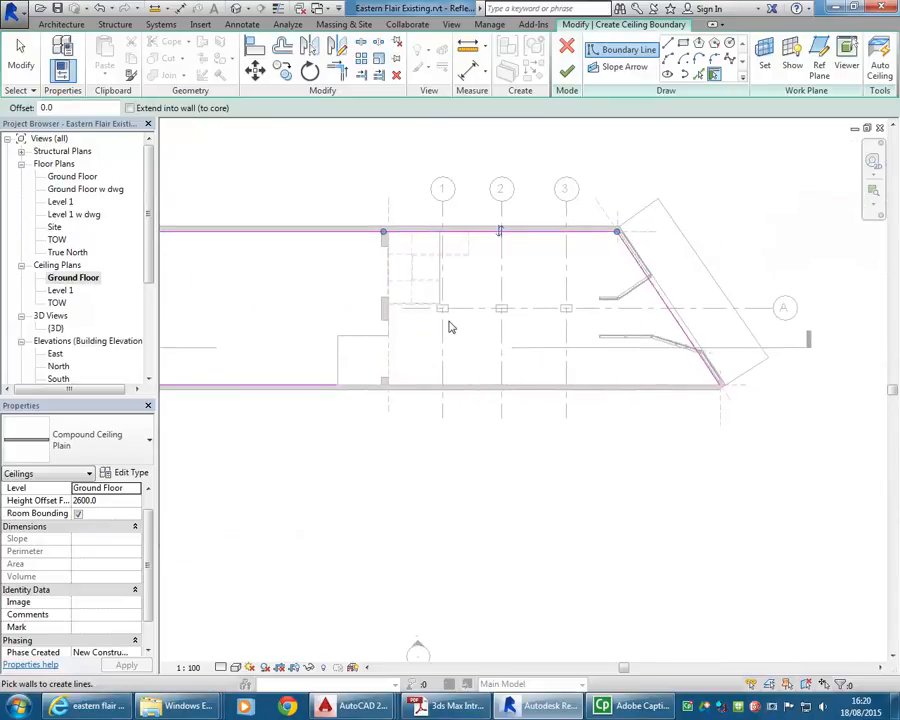
{"action": "left_click", "coordinate": [103, 8]}
Trim the long upper ceiling boundary line to a corner with the slanted wall's boundary line
{"action": "scroll", "coordinate": [356, 228], "scroll_direction": "down", "scroll_amount": 2}
{"action": "middle_click_drag", "start_coordinate": [357, 238], "coordinate": [506, 248]}
{"action": "key", "text": "t"}
{"action": "key", "text": "r"}
{"action": "left_click", "coordinate": [362, 224]}
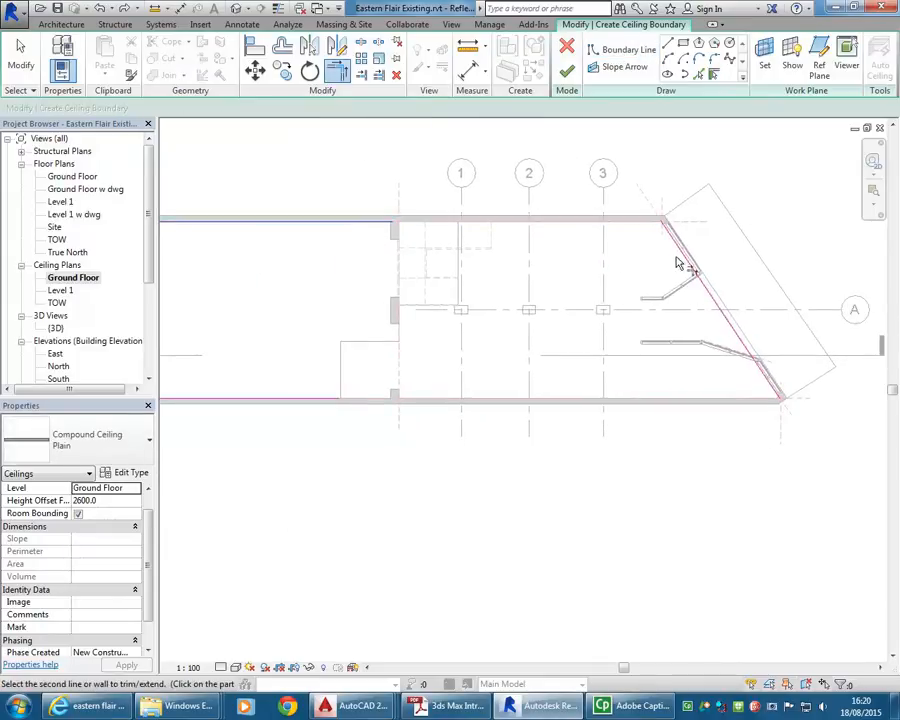
{"action": "left_click", "coordinate": [685, 262]}
Add the short return face at the slanted east wall's lower corner to the ceiling boundary
{"action": "scroll", "coordinate": [778, 392], "scroll_direction": "up", "scroll_amount": 2}
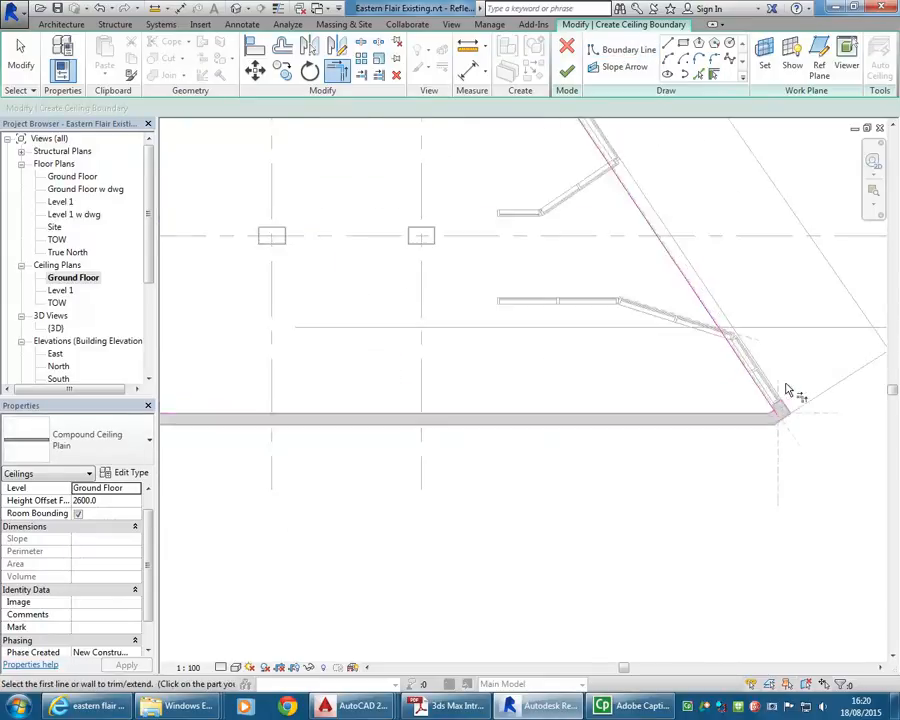
{"action": "scroll", "coordinate": [785, 390], "scroll_direction": "up", "scroll_amount": 1}
{"action": "left_click", "coordinate": [713, 74]}
{"action": "scroll", "coordinate": [619, 337], "scroll_direction": "up", "scroll_amount": 3}
{"action": "scroll", "coordinate": [505, 348], "scroll_direction": "up", "scroll_amount": 1}
{"action": "left_click", "coordinate": [458, 385]}
Trim the short corner line and the long lower boundary line to a corner, closing the ceiling outline
{"action": "key", "text": "t"}
{"action": "key", "text": "r"}
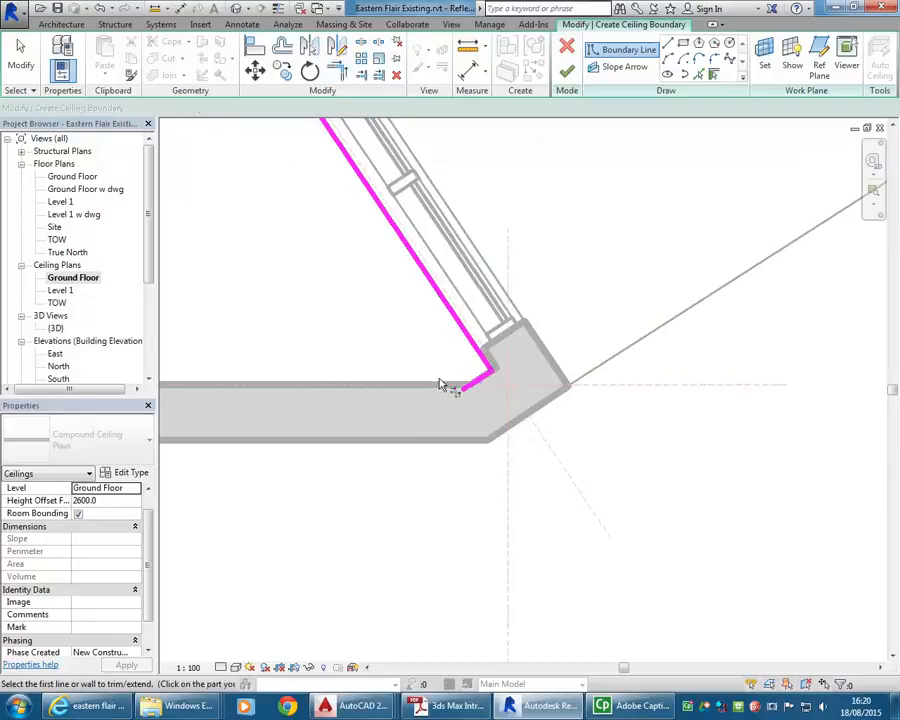
{"action": "left_click", "coordinate": [485, 384]}
{"action": "scroll", "coordinate": [345, 305], "scroll_direction": "down", "scroll_amount": 4}
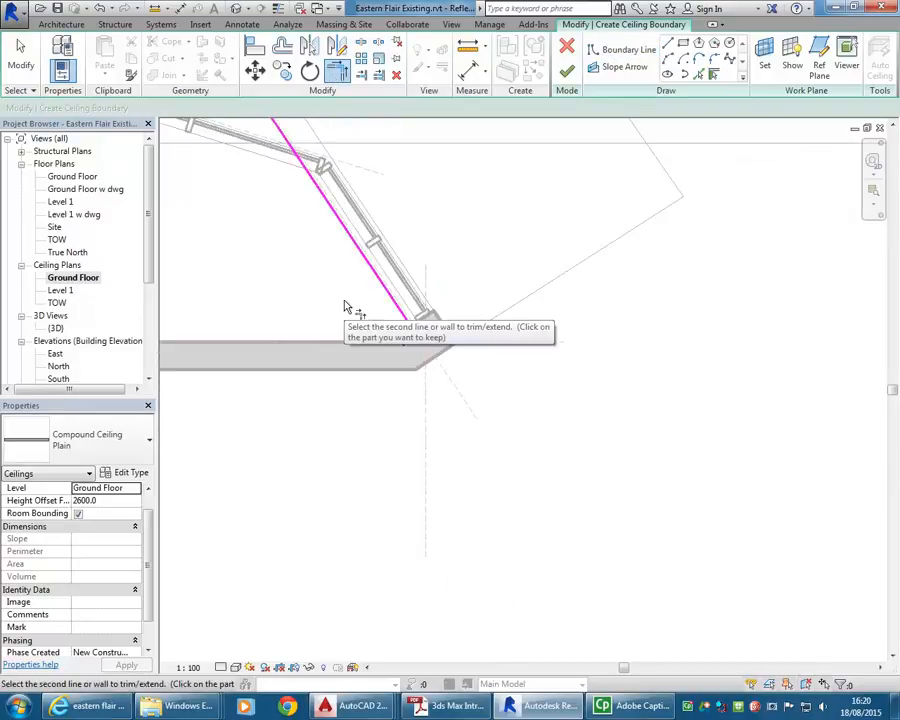
{"action": "scroll", "coordinate": [405, 295], "scroll_direction": "down", "scroll_amount": 1}
{"action": "middle_click_drag", "start_coordinate": [259, 321], "coordinate": [623, 346]}
{"action": "scroll", "coordinate": [396, 320], "scroll_direction": "down", "scroll_amount": 2}
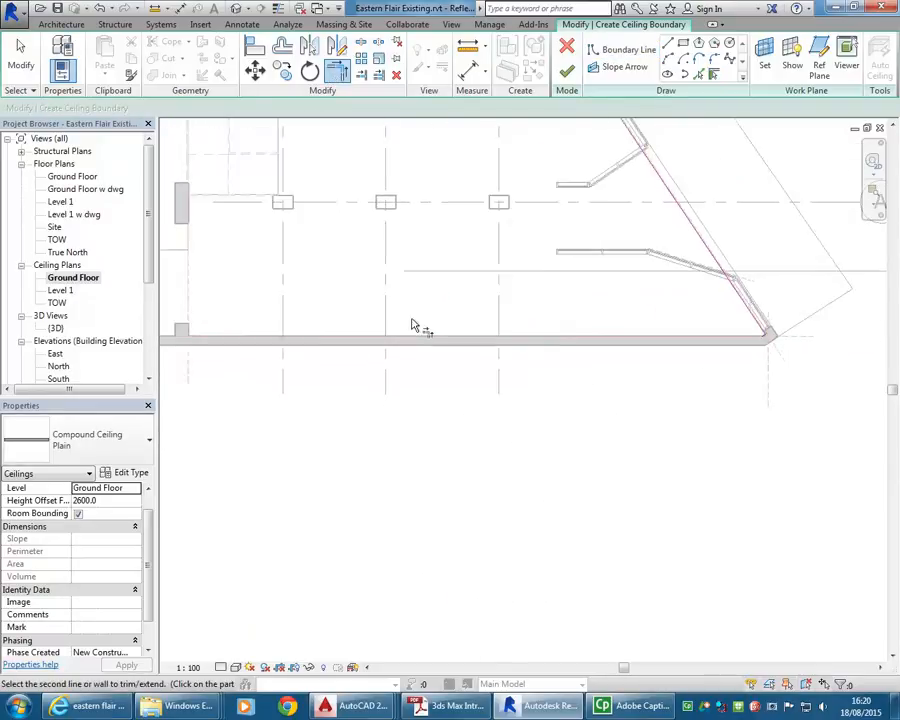
{"action": "middle_click_drag", "start_coordinate": [215, 312], "coordinate": [355, 310]}
{"action": "left_click", "coordinate": [316, 333]}
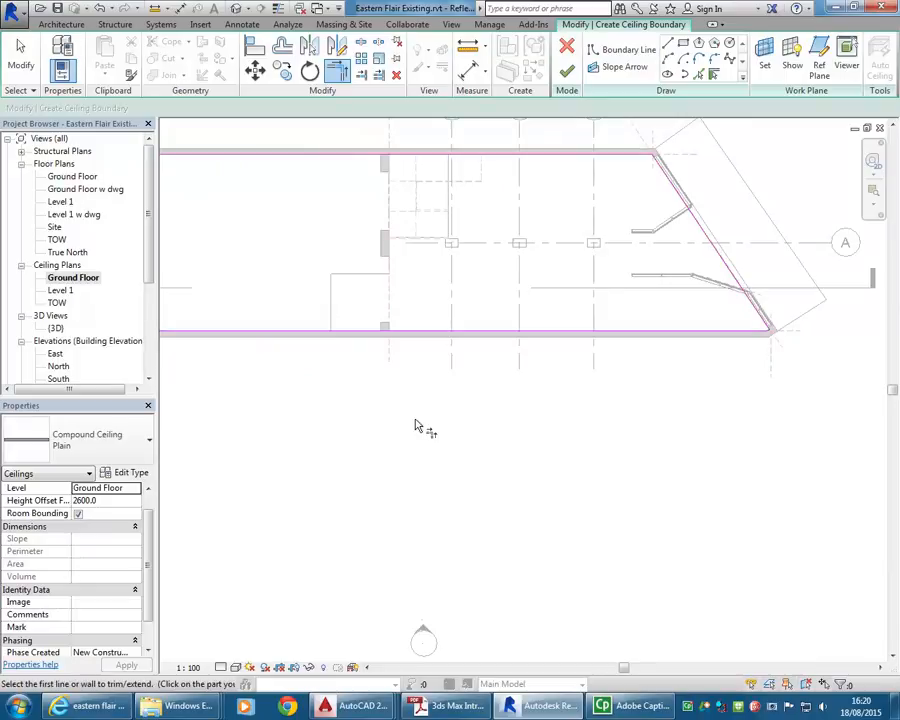
{"action": "middle_click_drag", "start_coordinate": [461, 264], "coordinate": [435, 308]}
{"action": "scroll", "coordinate": [435, 308], "scroll_direction": "down", "scroll_amount": 2}
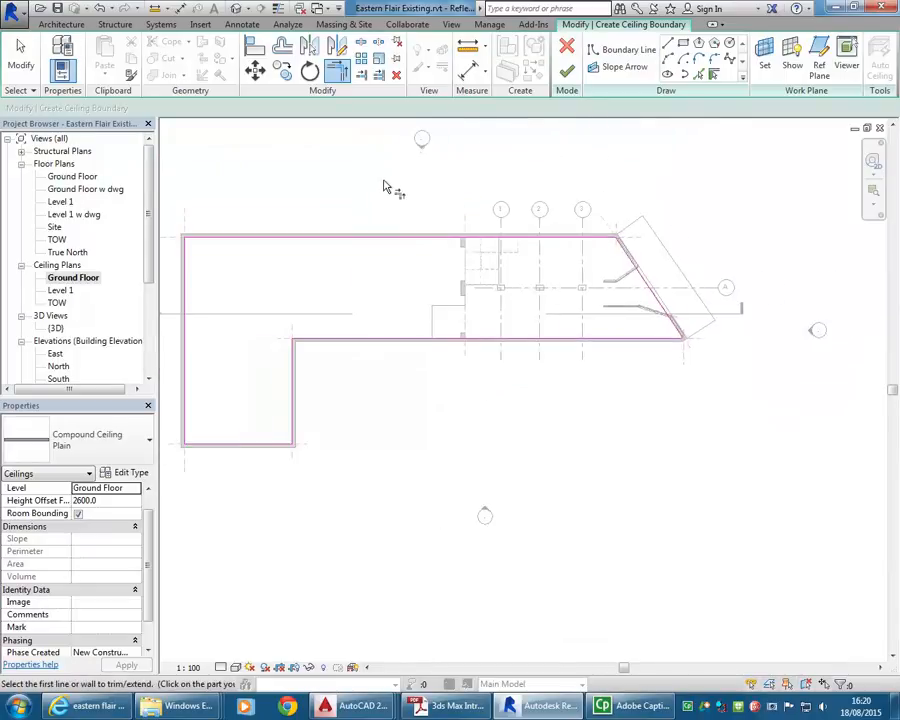
Finish the ground floor ceiling sketch and open the building section that cuts through it
{"action": "left_click", "coordinate": [567, 74]}
{"action": "scroll", "coordinate": [346, 175], "scroll_direction": "down", "scroll_amount": 1}
{"action": "middle_click_drag", "start_coordinate": [368, 181], "coordinate": [462, 180]}
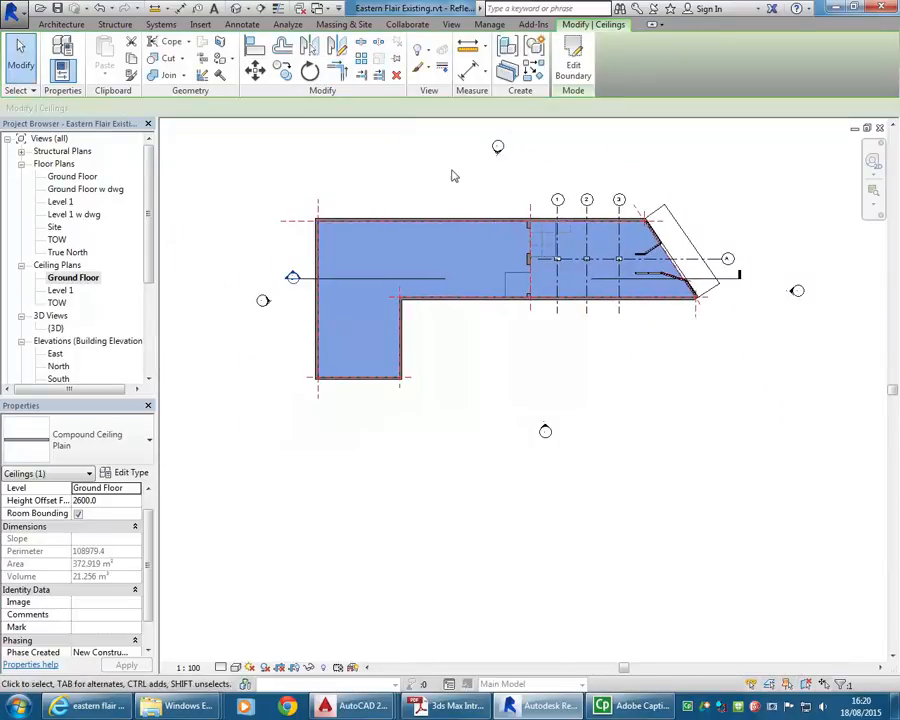
{"action": "left_click", "coordinate": [275, 257]}
{"action": "double_click", "coordinate": [292, 277]}
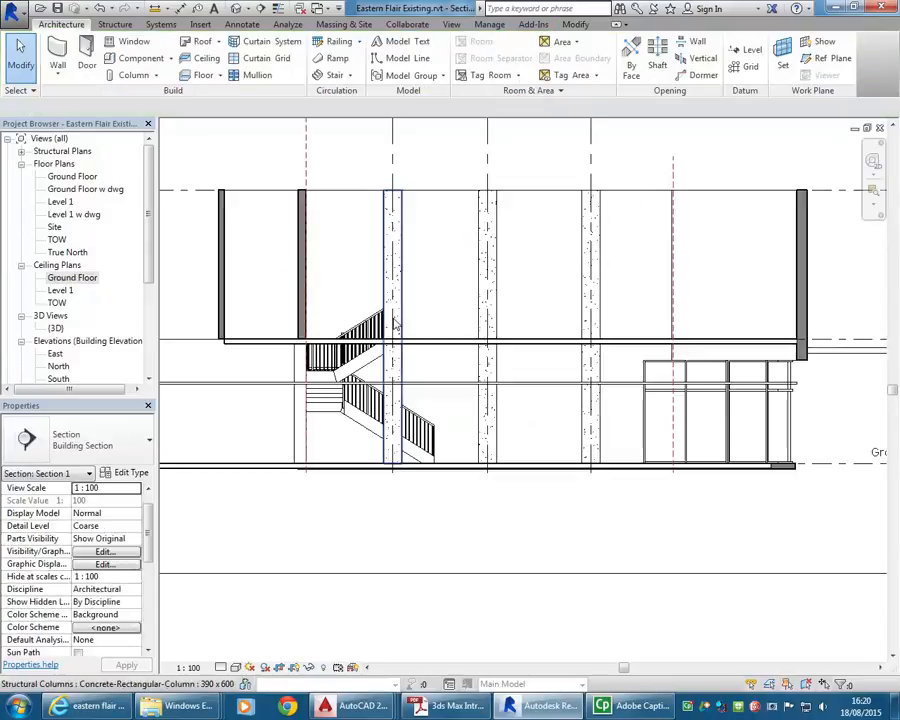
Nudge the ground floor ceiling up to a height offset of 3410 mm, near the underside of the upper east wall
{"action": "middle_click_drag", "start_coordinate": [486, 325], "coordinate": [493, 315]}
{"action": "left_click", "coordinate": [535, 373]}
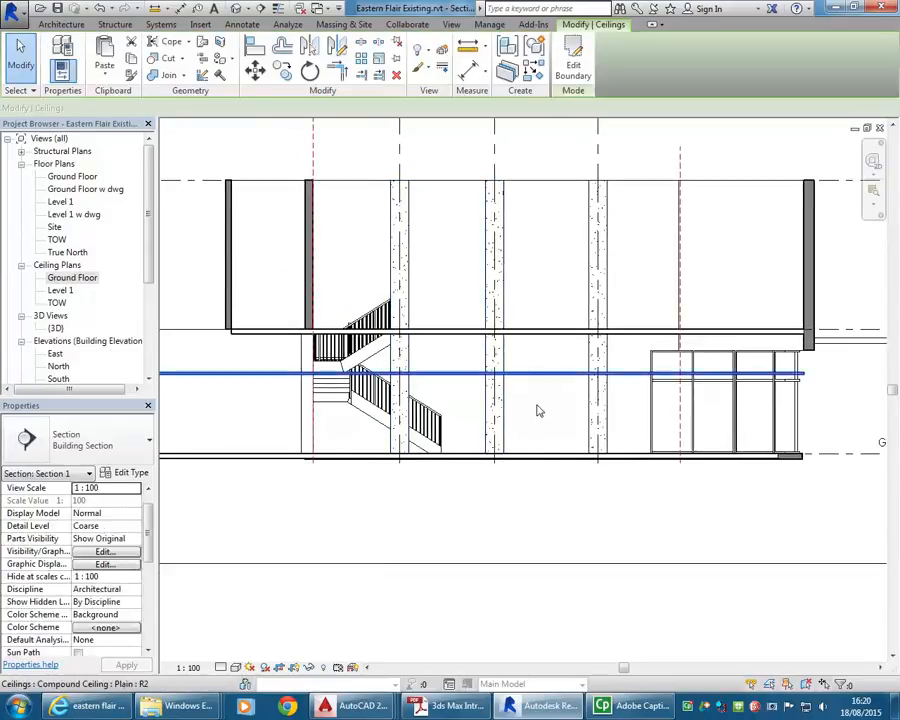
{"action": "key", "text": "Up"}
{"action": "key", "text": "Up"}
{"action": "key", "text": "Up"}
{"action": "key", "text": "Up"}
{"action": "key", "text": "Up"}
{"action": "key", "text": "Up"}
{"action": "key", "text": "Up"}
{"action": "key", "text": "Up"}
{"action": "key", "text": "Up"}
{"action": "key", "text": "Up"}
{"action": "key", "text": "Up"}
{"action": "key", "text": "Up"}
{"action": "key", "text": "Up"}
{"action": "key", "text": "Up"}
{"action": "key", "text": "Up"}
{"action": "key", "text": "Up"}
{"action": "key", "text": "Up"}
{"action": "key", "text": "Up"}
{"action": "key", "text": "Up"}
{"action": "key", "text": "Up"}
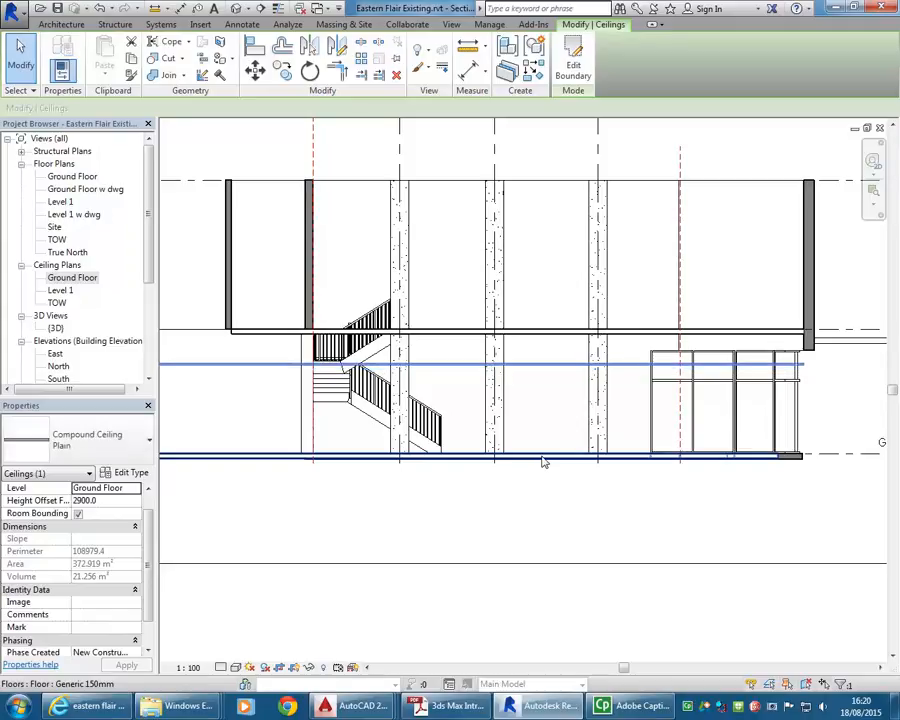
{"action": "middle_click_drag", "start_coordinate": [850, 325], "coordinate": [726, 334]}
{"action": "scroll", "coordinate": [731, 345], "scroll_direction": "up", "scroll_amount": 3}
{"action": "middle_click_drag", "start_coordinate": [618, 422], "coordinate": [772, 403]}
{"action": "scroll", "coordinate": [720, 420], "scroll_direction": "up", "scroll_amount": 1}
{"action": "middle_click_drag", "start_coordinate": [697, 432], "coordinate": [624, 446]}
{"action": "scroll", "coordinate": [655, 428], "scroll_direction": "up", "scroll_amount": 2}
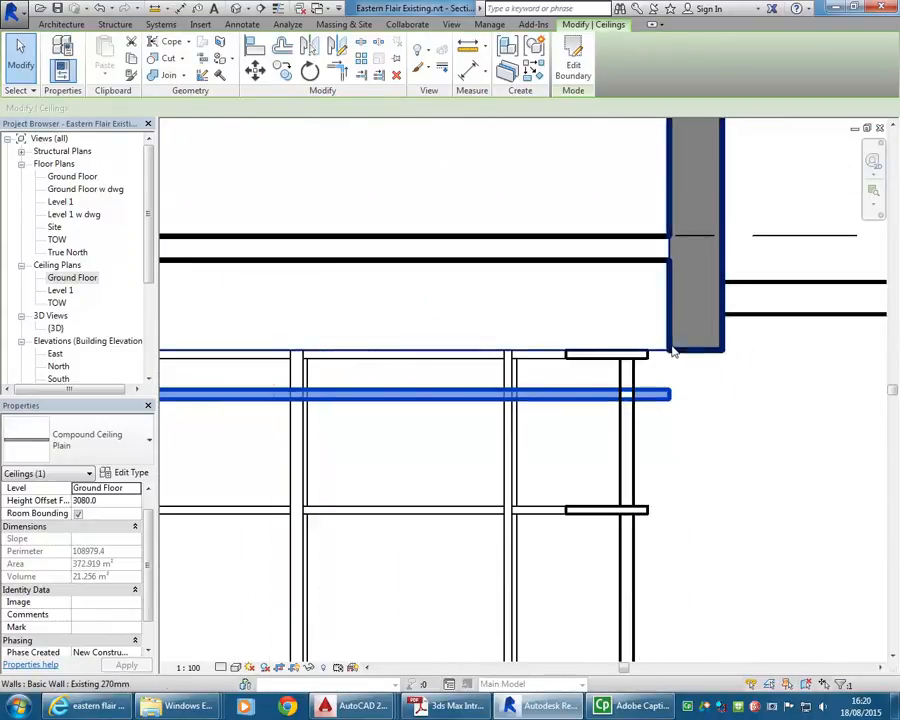
{"action": "key", "text": "Up"}
{"action": "key", "text": "Up"}
{"action": "key", "text": "Up"}
{"action": "key", "text": "Up"}
{"action": "key", "text": "Up"}
{"action": "key", "text": "Up"}
{"action": "key", "text": "Up"}
{"action": "key", "text": "Up"}
{"action": "key", "text": "Up"}
{"action": "key", "text": "Up"}
{"action": "key", "text": "Up"}
{"action": "key", "text": "Up"}
{"action": "key", "text": "Up"}
{"action": "key", "text": "Up"}
{"action": "key", "text": "Up"}
{"action": "key", "text": "Up"}
{"action": "key", "text": "Up"}
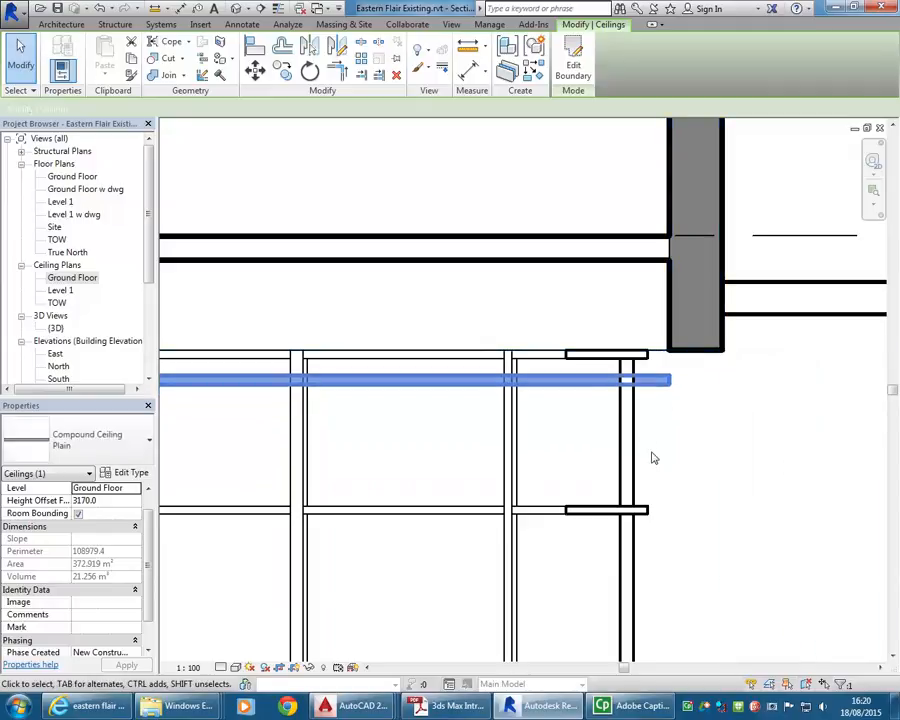
{"action": "key", "text": "Up"}
{"action": "key", "text": "Up"}
{"action": "key", "text": "Up"}
{"action": "key", "text": "Up"}
{"action": "key", "text": "Up"}
{"action": "key", "text": "Up"}
{"action": "key", "text": "Up"}
{"action": "key", "text": "Up"}
{"action": "key", "text": "Up"}
{"action": "key", "text": "Up"}
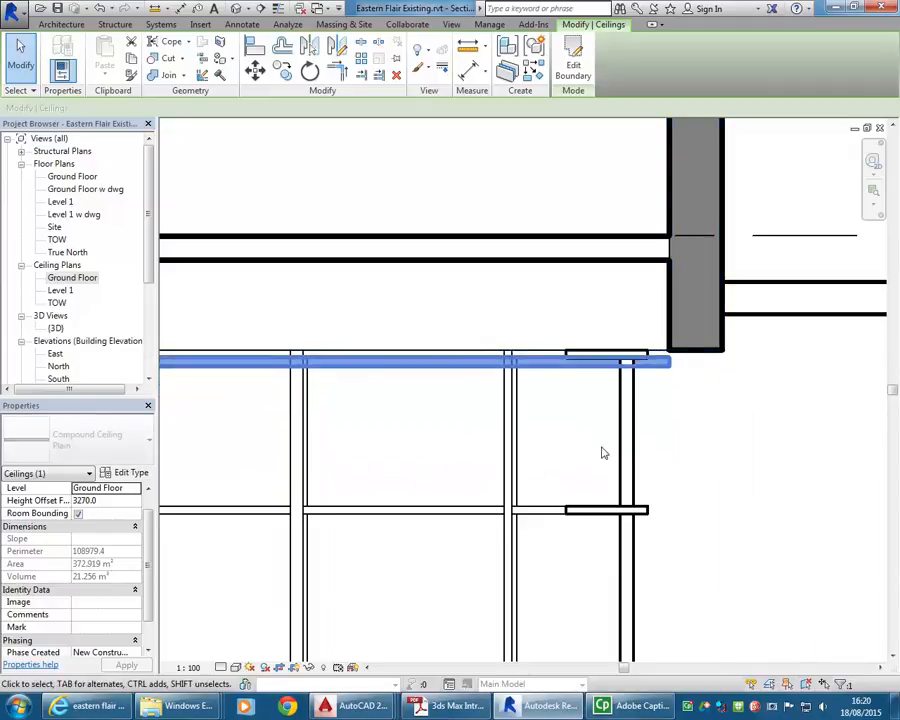
{"action": "key", "text": "Up"}
{"action": "key", "text": "Up"}
{"action": "key", "text": "Up"}
{"action": "key", "text": "Up"}
{"action": "key", "text": "Up"}
{"action": "key", "text": "Up"}
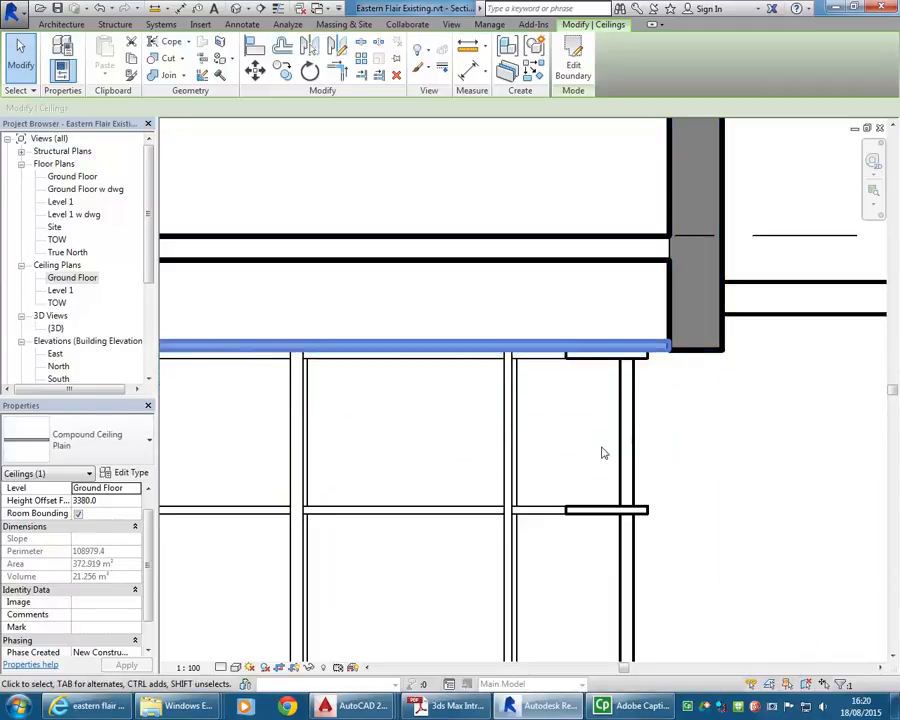
Align the ground floor ceiling's underside with the top of the storefront glazing at the upper east wall's bottom edge
{"action": "scroll", "coordinate": [497, 270], "scroll_direction": "down", "scroll_amount": 2}
{"action": "scroll", "coordinate": [497, 270], "scroll_direction": "down", "scroll_amount": 2}
{"action": "middle_click_drag", "start_coordinate": [494, 297], "coordinate": [532, 313]}
{"action": "scroll", "coordinate": [532, 313], "scroll_direction": "up", "scroll_amount": 3}
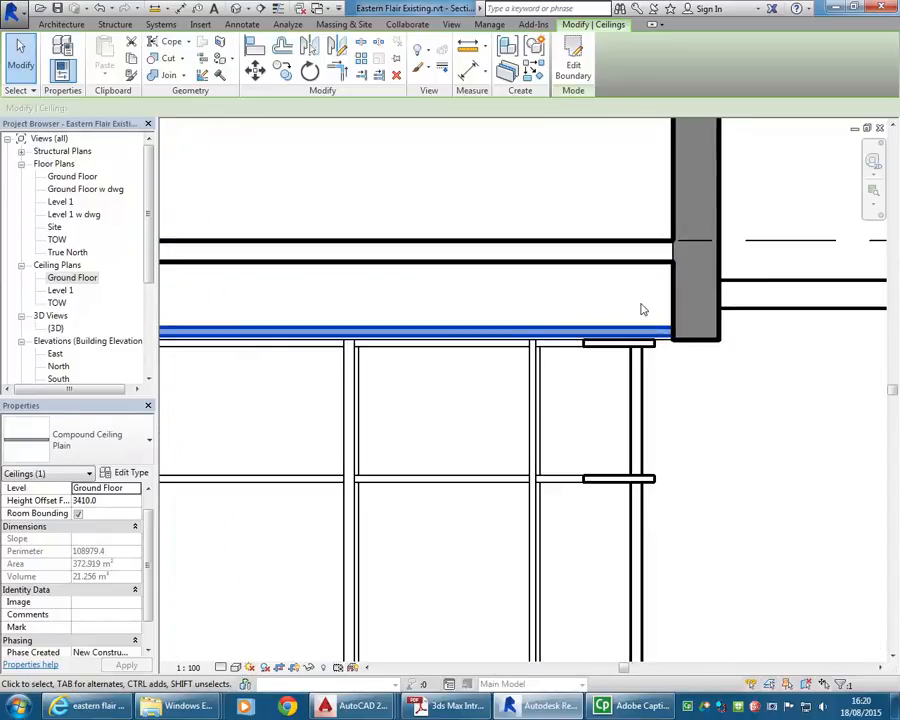
{"action": "scroll", "coordinate": [615, 306], "scroll_direction": "up", "scroll_amount": 3}
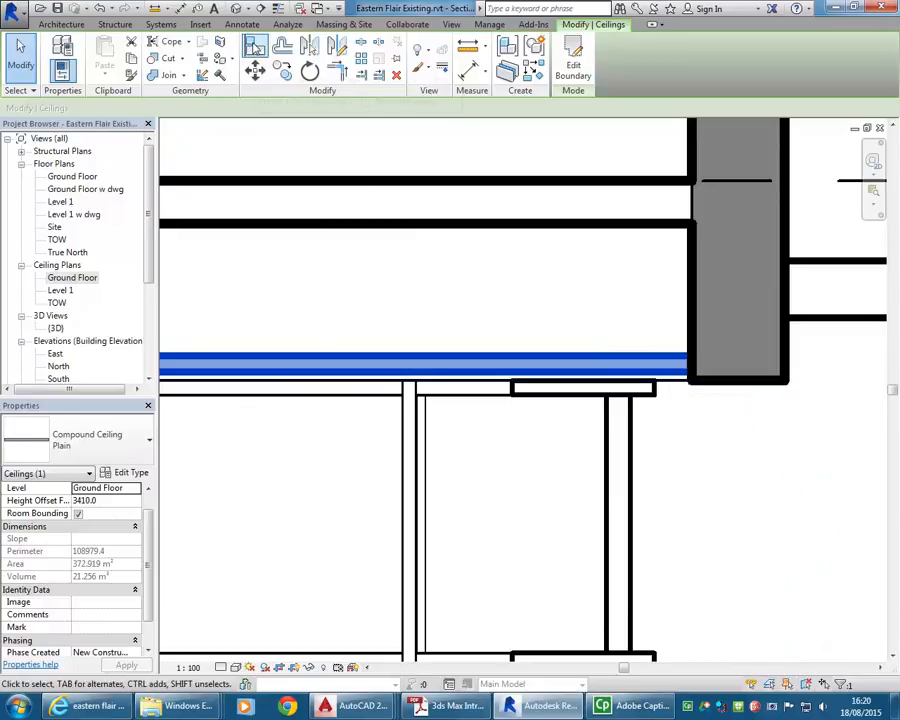
{"action": "left_click", "coordinate": [255, 47]}
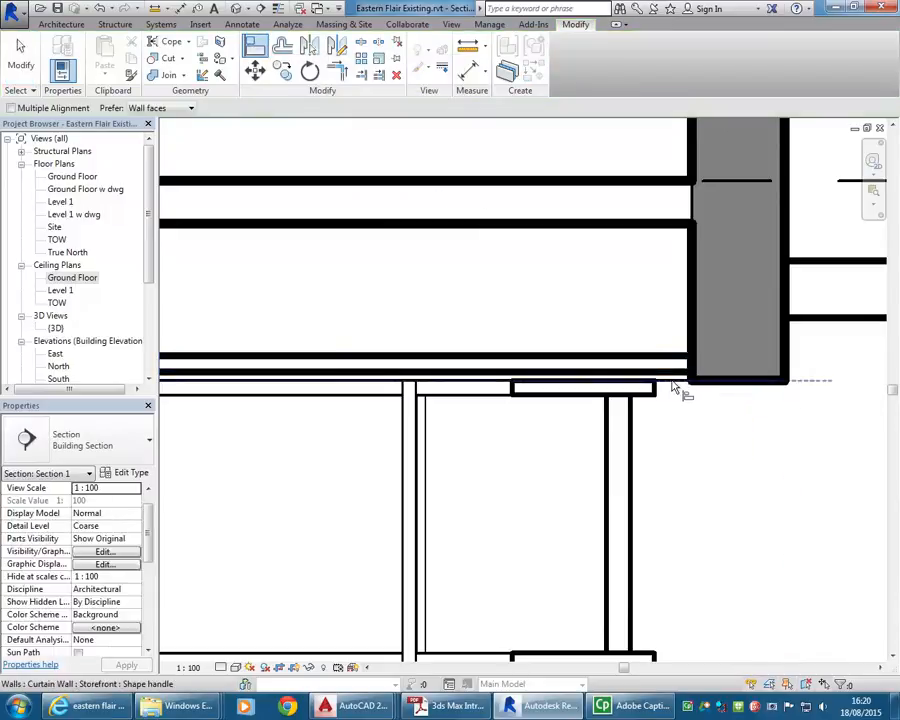
{"action": "left_click", "coordinate": [673, 386]}
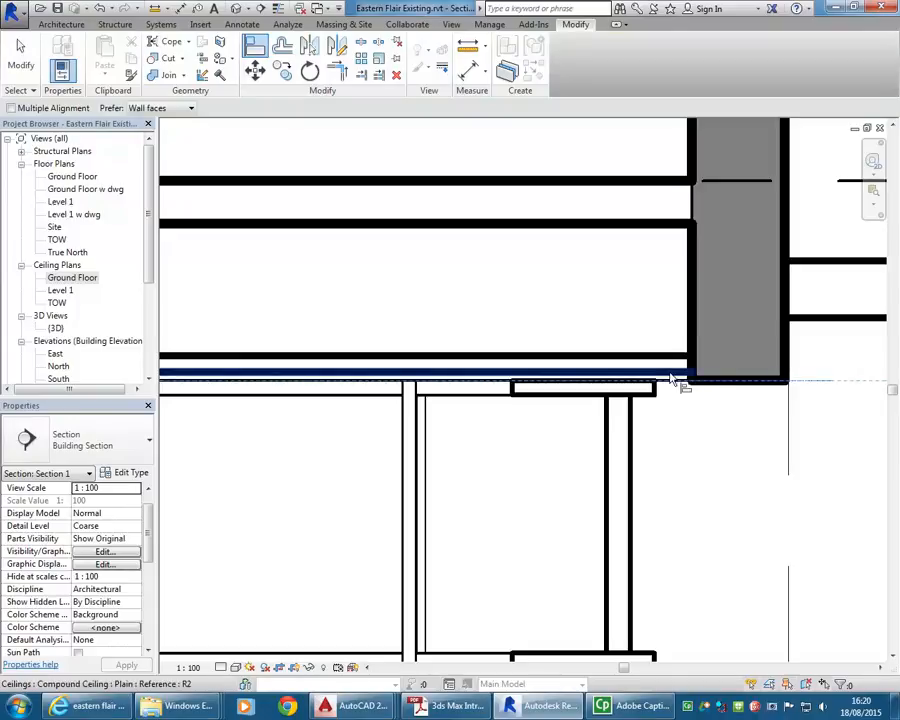
{"action": "left_click", "coordinate": [674, 374]}
Examine the aligned ceiling along the section, from the glazed east end to the staircase, and leave the Align command
{"action": "scroll", "coordinate": [406, 244], "scroll_direction": "down", "scroll_amount": 3}
{"action": "middle_click_drag", "start_coordinate": [319, 261], "coordinate": [594, 256]}
{"action": "scroll", "coordinate": [438, 283], "scroll_direction": "down", "scroll_amount": 3}
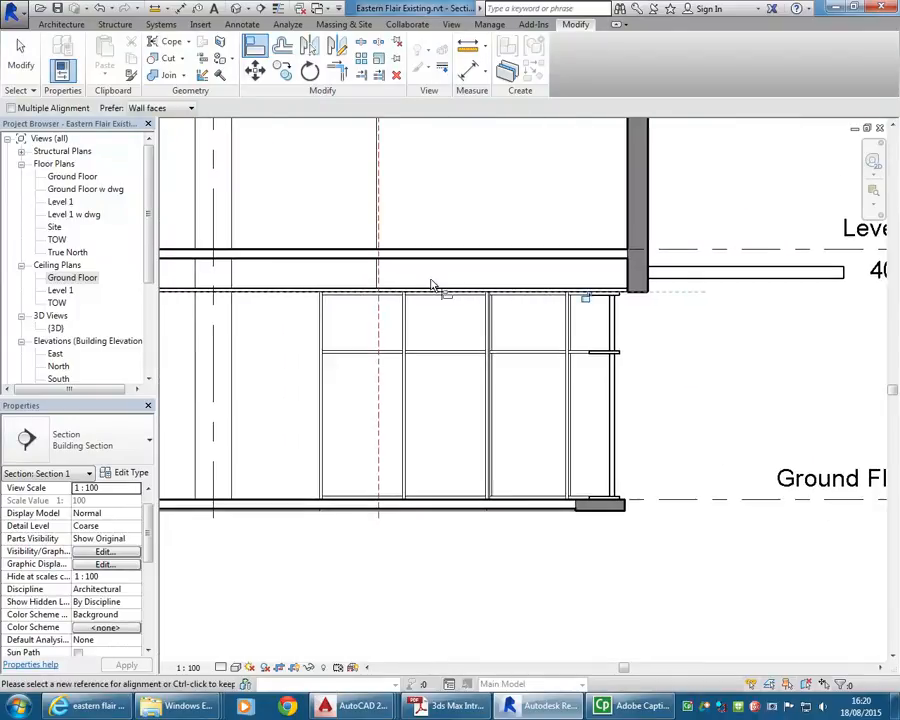
{"action": "middle_click_drag", "start_coordinate": [438, 283], "coordinate": [699, 298]}
{"action": "scroll", "coordinate": [388, 291], "scroll_direction": "down", "scroll_amount": 2}
{"action": "middle_click_drag", "start_coordinate": [392, 291], "coordinate": [550, 290]}
{"action": "scroll", "coordinate": [287, 268], "scroll_direction": "up", "scroll_amount": 2}
{"action": "middle_click_drag", "start_coordinate": [287, 268], "coordinate": [410, 287]}
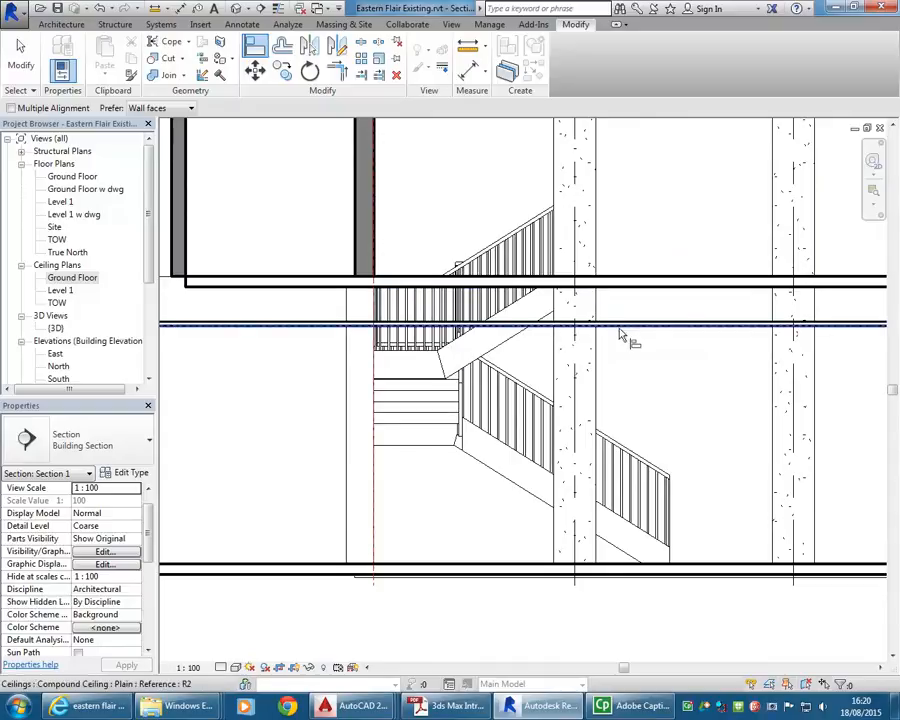
{"action": "right_click", "coordinate": [632, 216]}
{"action": "left_click", "coordinate": [650, 224]}
{"action": "scroll", "coordinate": [530, 260], "scroll_direction": "down", "scroll_amount": 4}
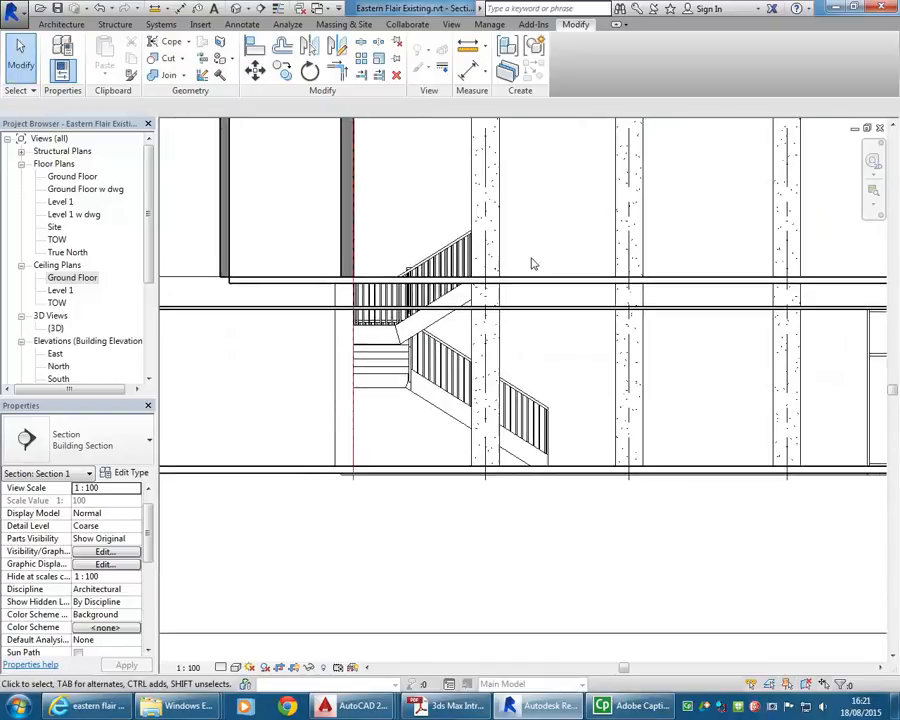
{"action": "middle_click_drag", "start_coordinate": [480, 300], "coordinate": [498, 288]}
{"action": "scroll", "coordinate": [490, 225], "scroll_direction": "up", "scroll_amount": 1}
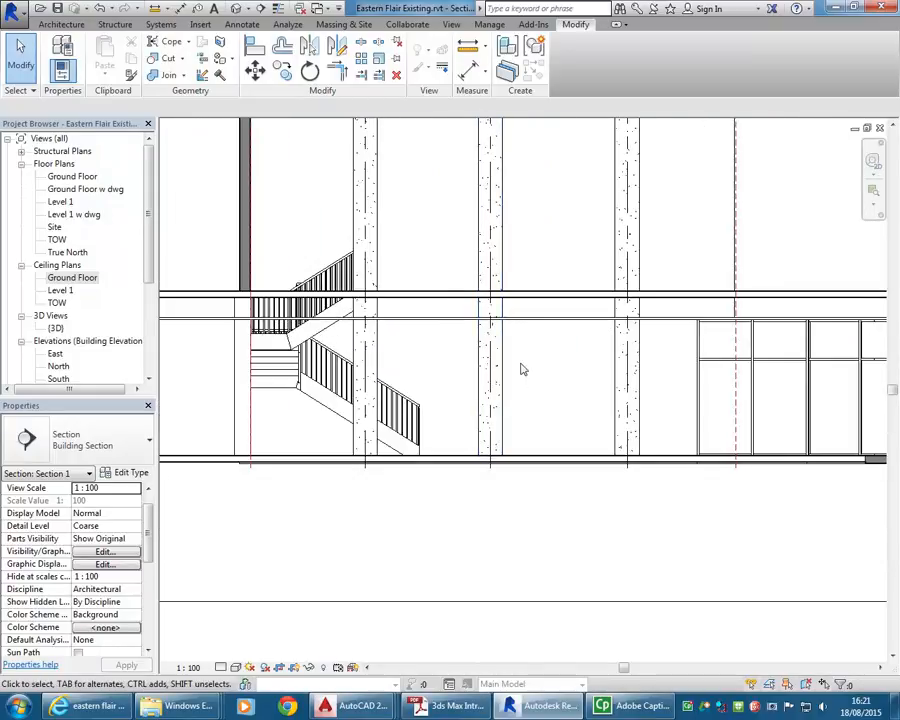
Measure the clear height between the ground floor slab and the ceiling's underside at the column on grid 3
{"action": "left_click", "coordinate": [467, 45]}
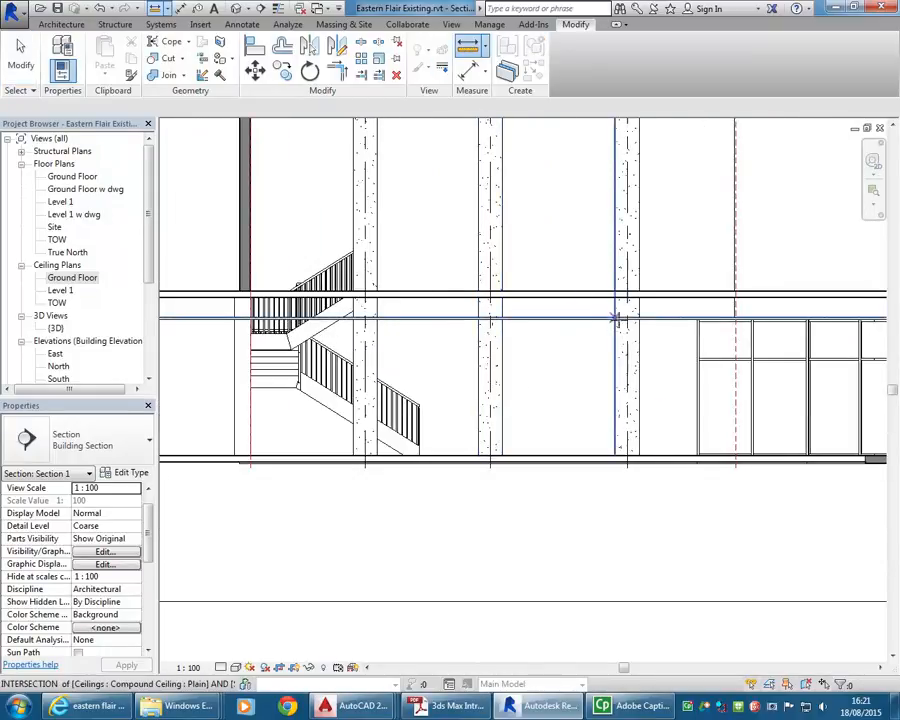
{"action": "scroll", "coordinate": [472, 305], "scroll_direction": "up", "scroll_amount": 2}
{"action": "left_click", "coordinate": [491, 268]}
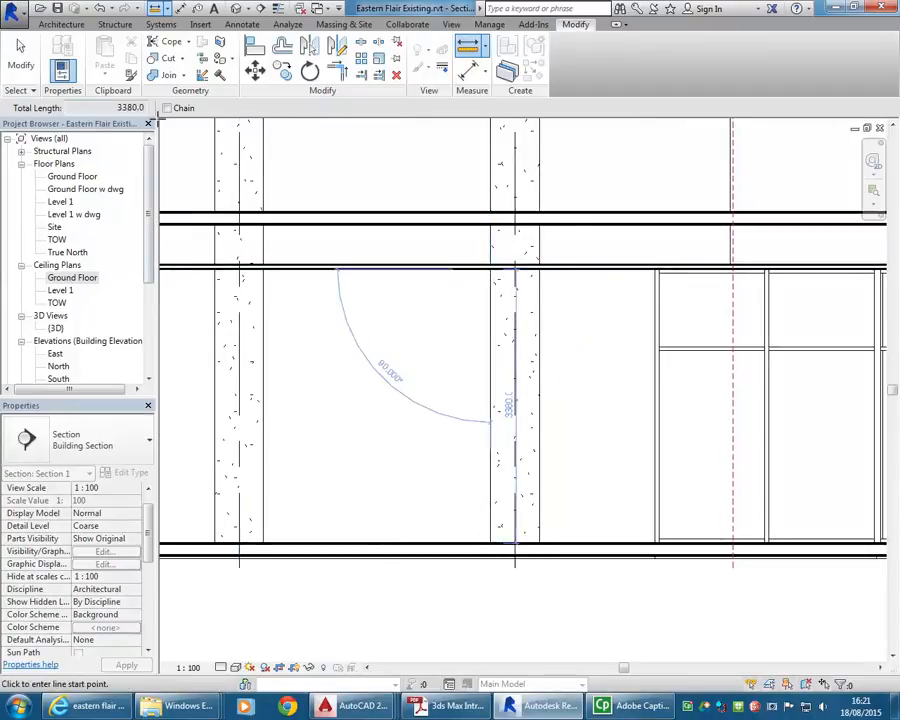
{"action": "right_click", "coordinate": [410, 190]}
{"action": "left_click", "coordinate": [412, 199]}
{"action": "scroll", "coordinate": [516, 340], "scroll_direction": "down", "scroll_amount": 4}
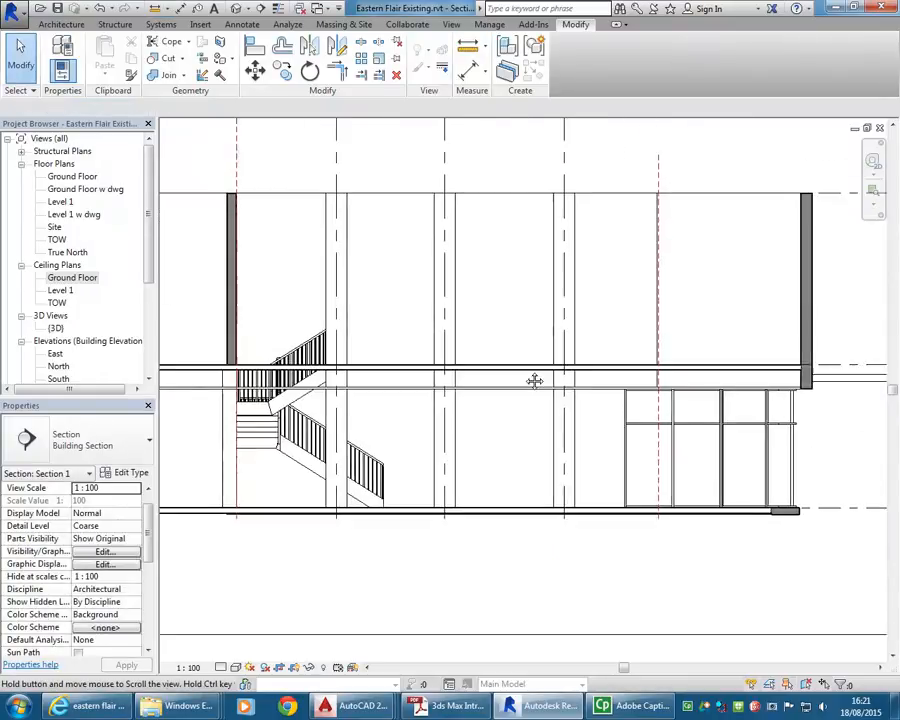
{"action": "middle_click_drag", "start_coordinate": [516, 331], "coordinate": [492, 332]}
{"action": "scroll", "coordinate": [376, 340], "scroll_direction": "up", "scroll_amount": 1}
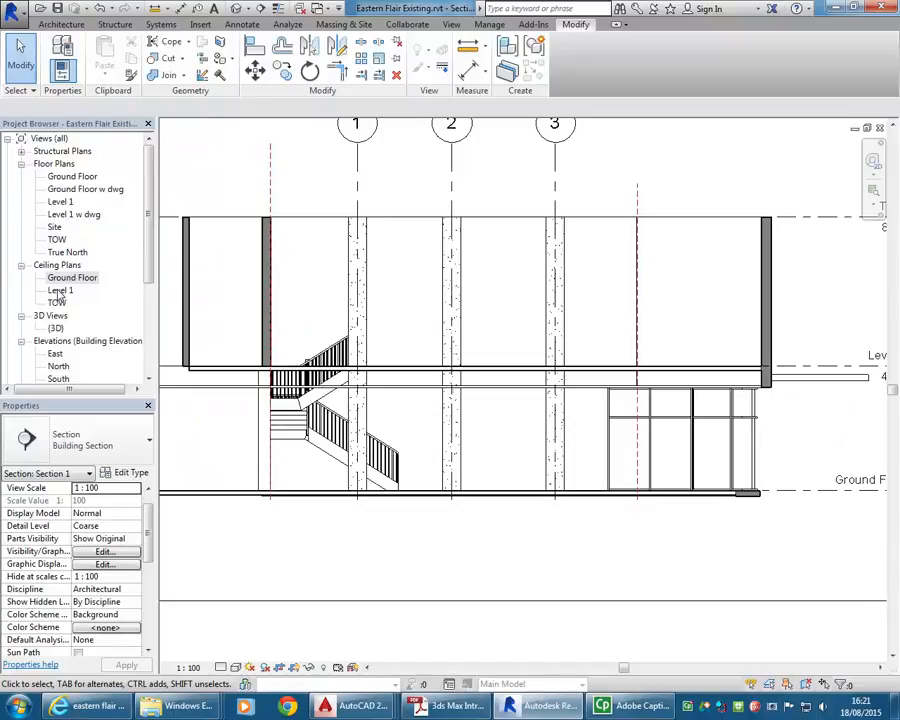
In the Level 1 ceiling plan, place automatic plain ceilings in the large room and the small adjoining room
{"action": "double_click", "coordinate": [60, 290]}
{"action": "scroll", "coordinate": [520, 292], "scroll_direction": "up", "scroll_amount": 2}
{"action": "scroll", "coordinate": [408, 314], "scroll_direction": "up", "scroll_amount": 3}
{"action": "middle_click_drag", "start_coordinate": [518, 296], "coordinate": [417, 405]}
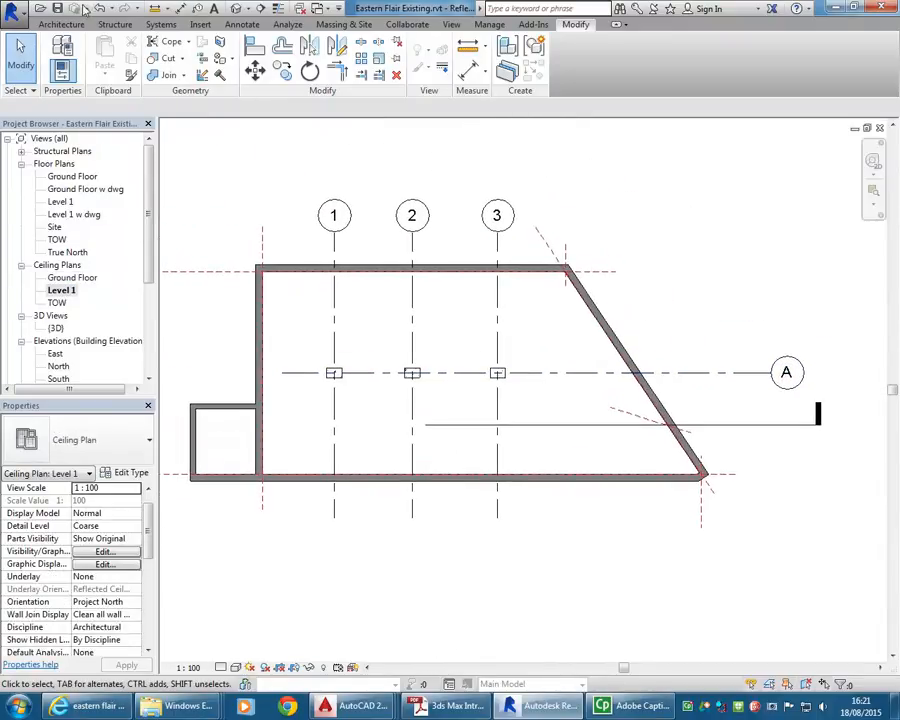
{"action": "left_click", "coordinate": [61, 26]}
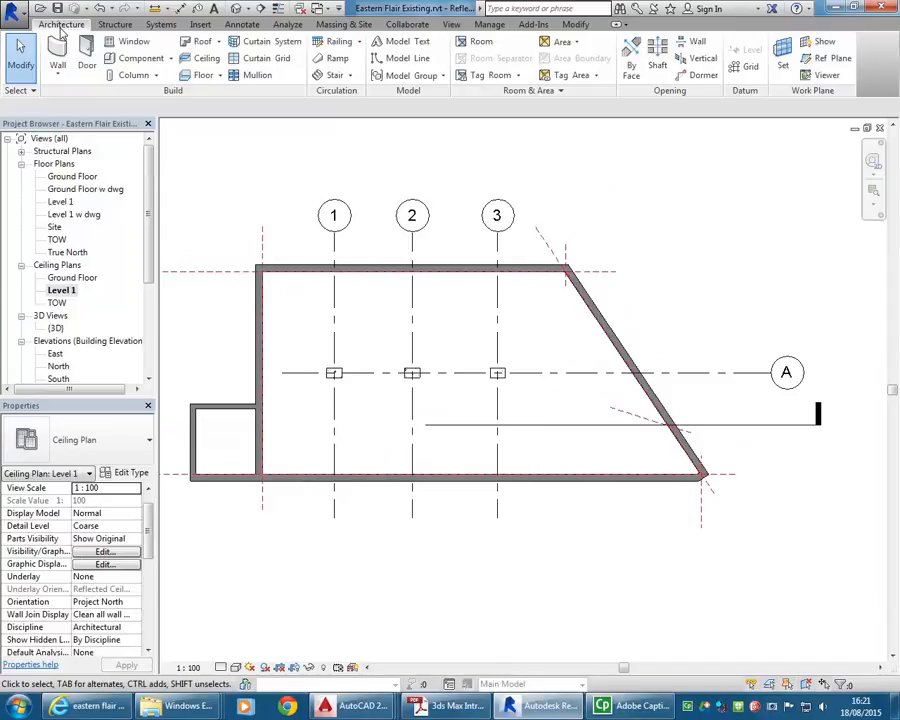
{"action": "left_click", "coordinate": [206, 58]}
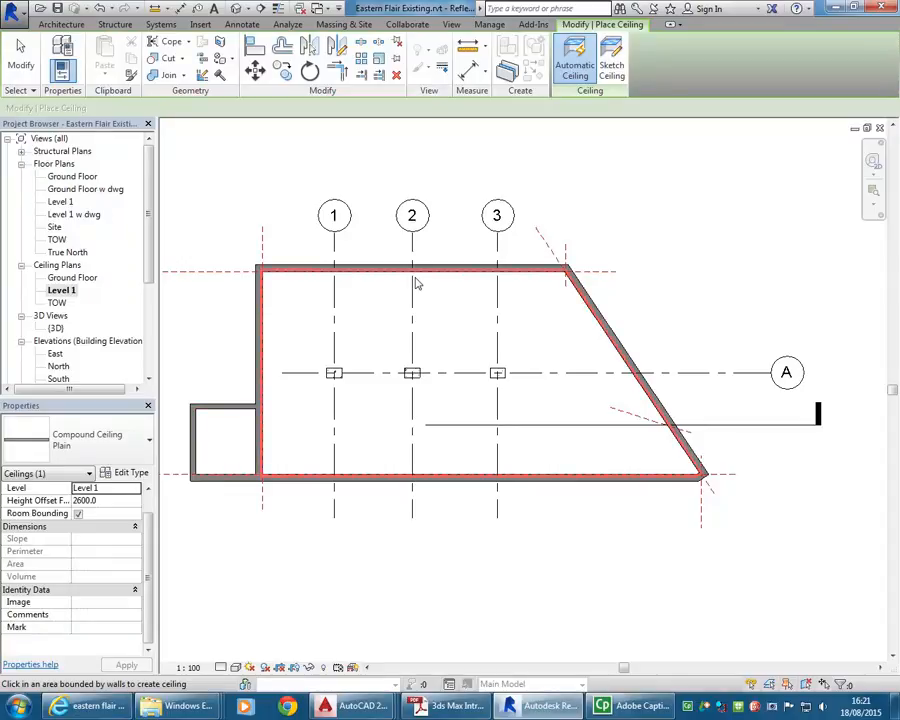
{"action": "right_click", "coordinate": [359, 157]}
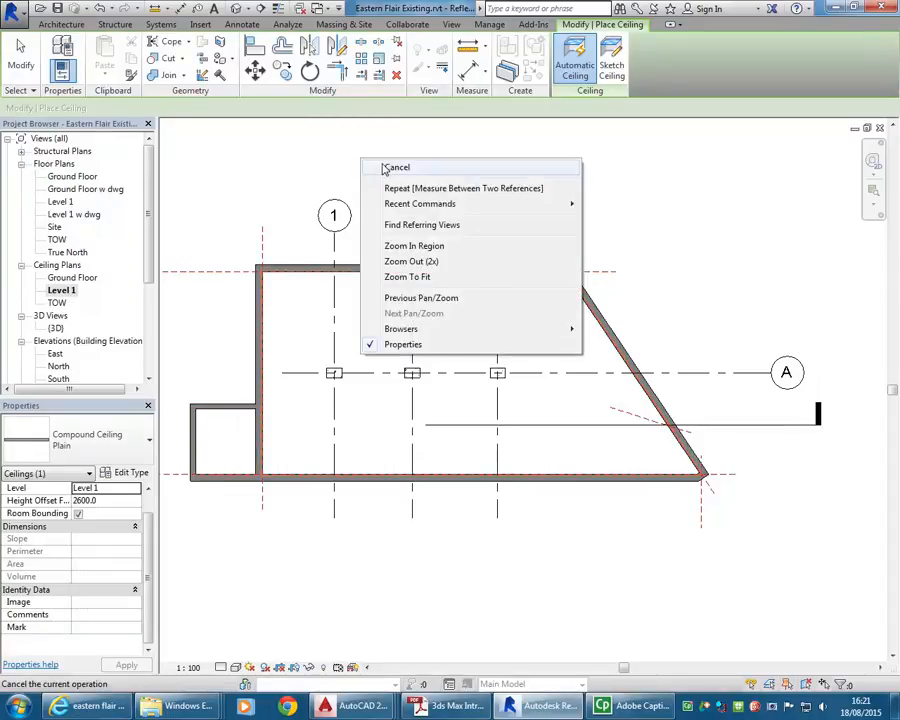
{"action": "left_click", "coordinate": [392, 167]}
Reopen the Section 1 view at the upper floor near the two western walls
{"action": "scroll", "coordinate": [152, 203], "scroll_direction": "down", "scroll_amount": 3}
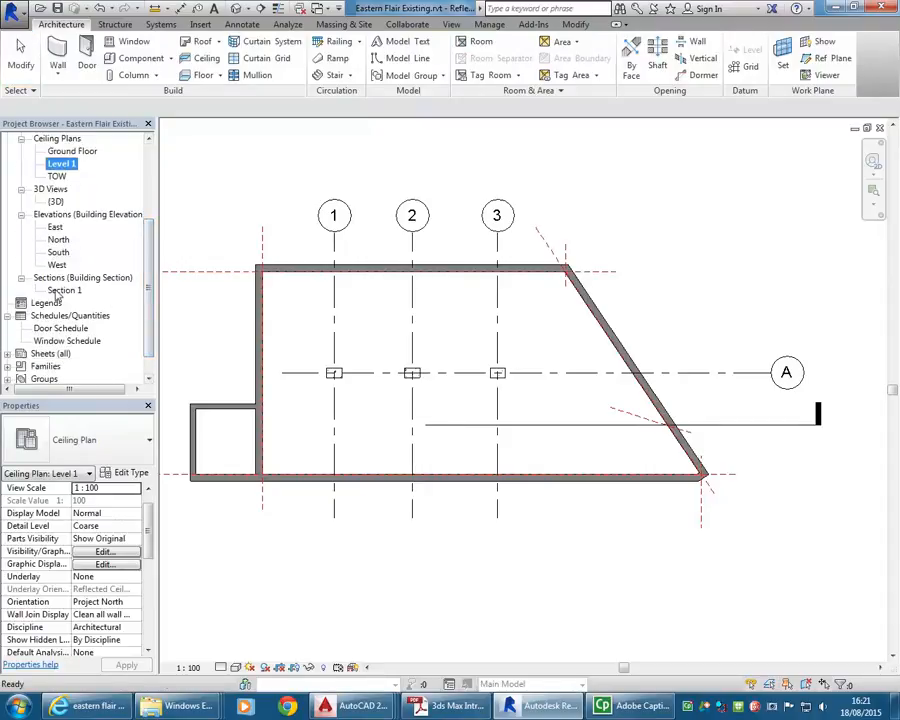
{"action": "double_click", "coordinate": [64, 290]}
{"action": "middle_click_drag", "start_coordinate": [484, 336], "coordinate": [584, 361]}
{"action": "scroll", "coordinate": [400, 287], "scroll_direction": "up", "scroll_amount": 4}
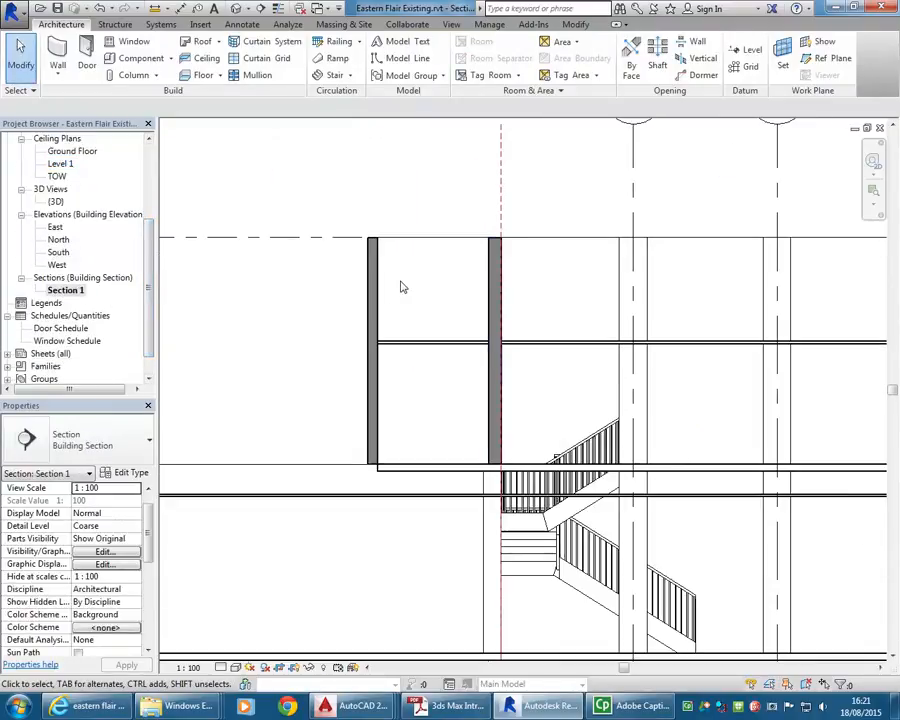
{"action": "middle_click_drag", "start_coordinate": [494, 319], "coordinate": [382, 311]}
Select both Level 1 ceilings and nudge them up together to just below the top of the walls
{"action": "left_click", "coordinate": [428, 341]}
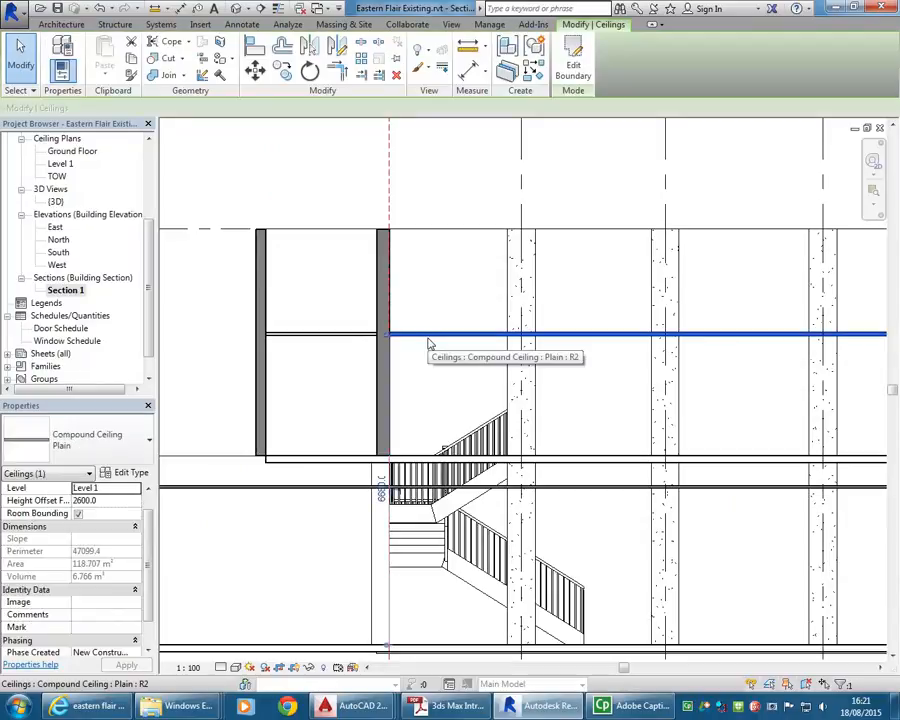
{"action": "left_click", "coordinate": [344, 343], "text": "ctrl"}
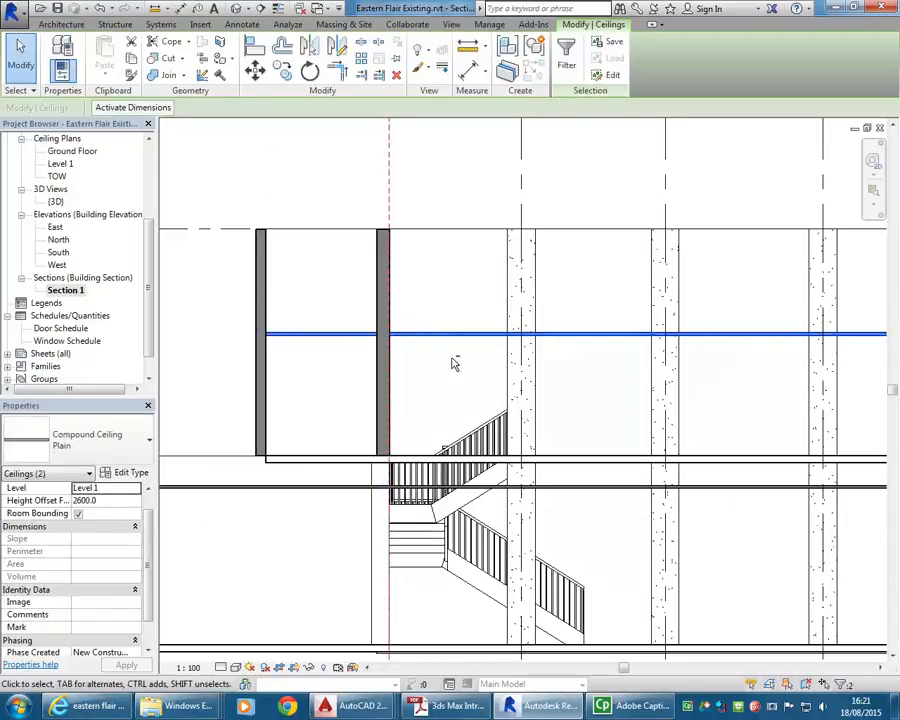
{"action": "key", "text": "Up"}
{"action": "key", "text": "Up"}
{"action": "key", "text": "Up"}
{"action": "key", "text": "Up"}
{"action": "key", "text": "Up"}
{"action": "key", "text": "Up"}
{"action": "key", "text": "Up"}
{"action": "key", "text": "Up"}
{"action": "scroll", "coordinate": [458, 316], "scroll_direction": "down", "scroll_amount": 3}
{"action": "middle_click_drag", "start_coordinate": [536, 356], "coordinate": [478, 326]}
{"action": "key", "text": "Down"}
{"action": "left_click", "coordinate": [436, 329]}
{"action": "scroll", "coordinate": [436, 329], "scroll_direction": "down", "scroll_amount": 2}
{"action": "scroll", "coordinate": [478, 326], "scroll_direction": "up", "scroll_amount": 1}
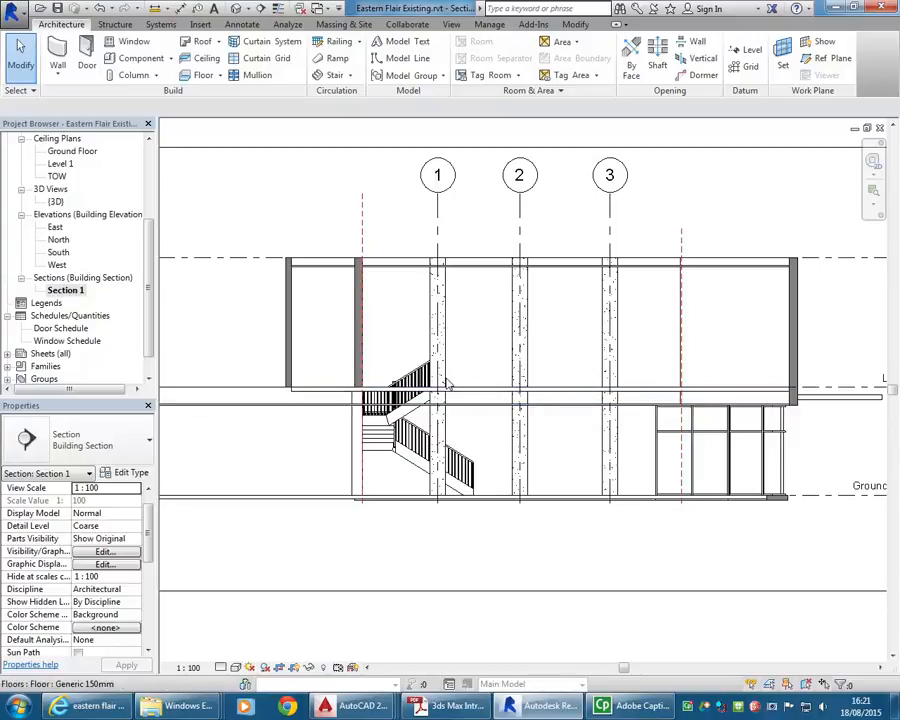
Open the default 3D view, orbit to see the whole building, and duplicate the view without detailing
{"action": "middle_click_drag", "start_coordinate": [463, 312], "coordinate": [449, 315]}
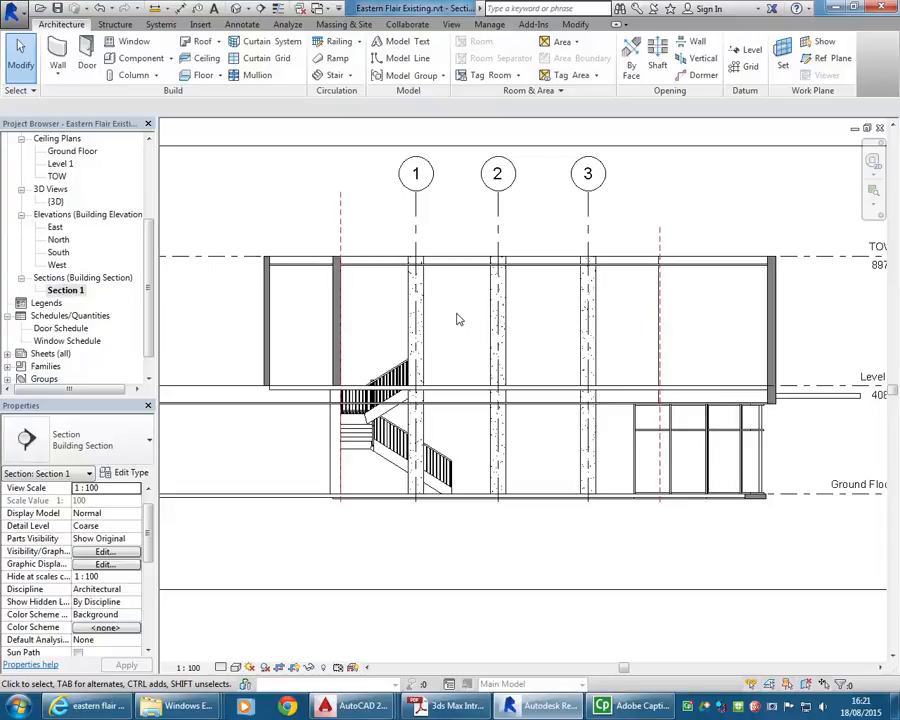
{"action": "double_click", "coordinate": [56, 202]}
{"action": "scroll", "coordinate": [543, 298], "scroll_direction": "down", "scroll_amount": 3}
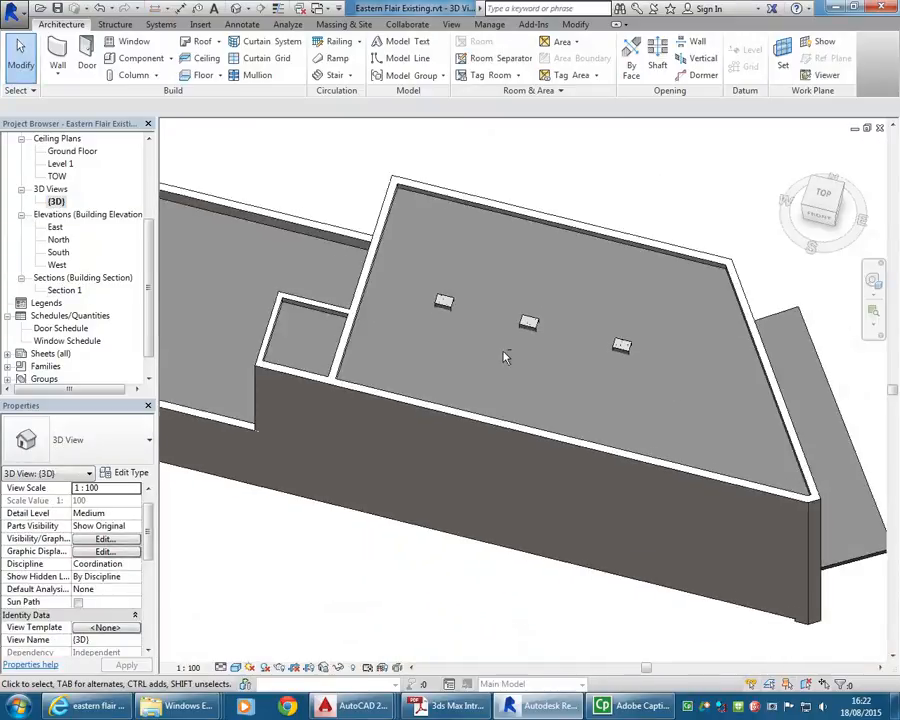
{"action": "middle_click_drag", "start_coordinate": [502, 362], "coordinate": [683, 295], "text": "shift"}
{"action": "scroll", "coordinate": [589, 316], "scroll_direction": "down", "scroll_amount": 3}
{"action": "middle_click_drag", "start_coordinate": [589, 316], "coordinate": [563, 466], "text": "shift"}
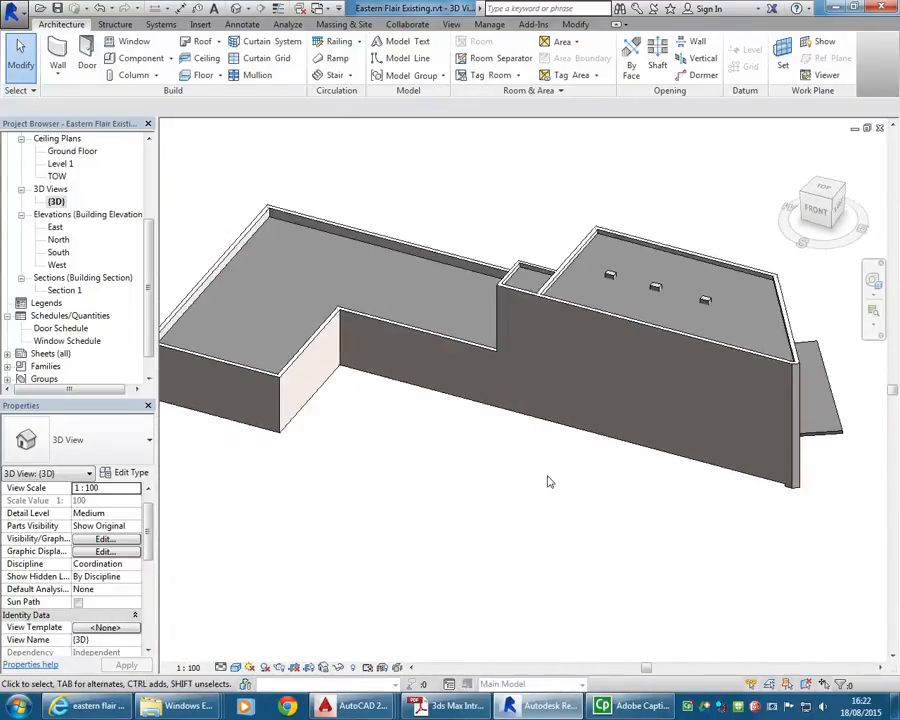
{"action": "scroll", "coordinate": [563, 466], "scroll_direction": "down", "scroll_amount": 2}
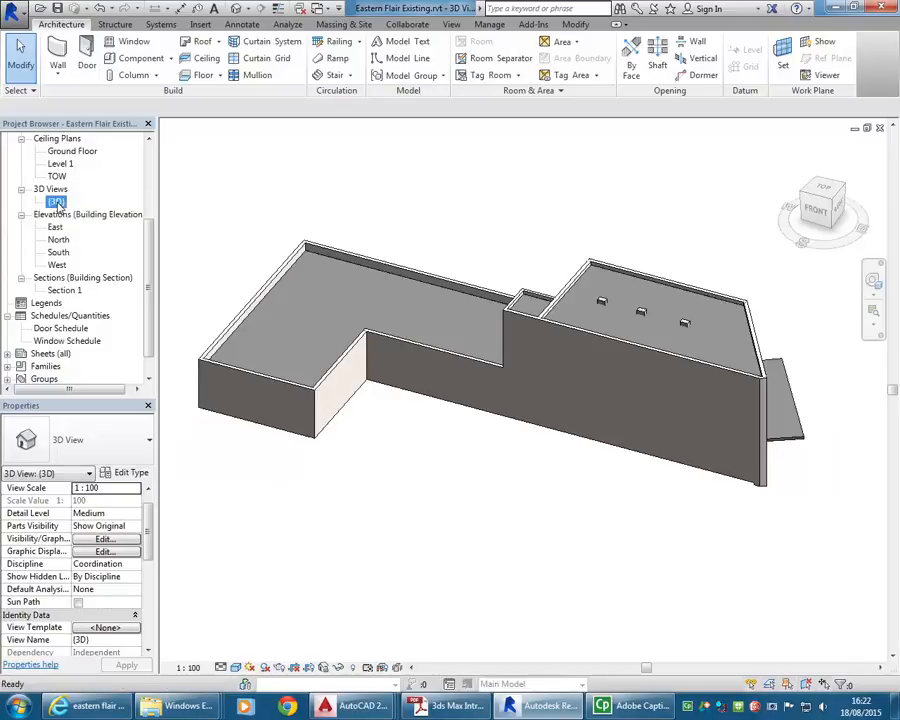
{"action": "right_click", "coordinate": [58, 205]}
{"action": "mouse_move", "coordinate": [92, 307]}
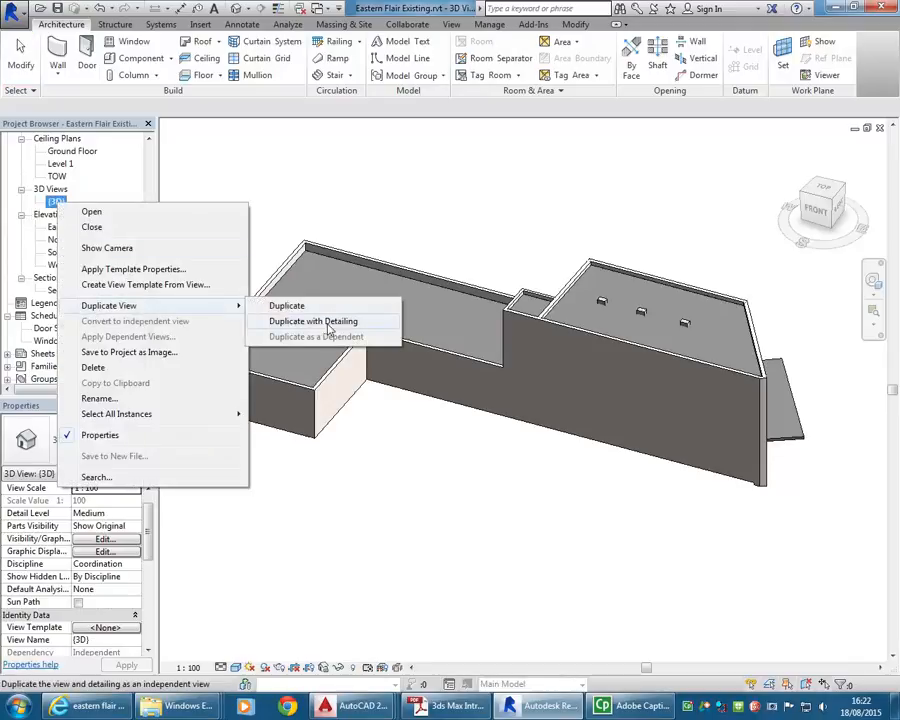
{"action": "left_click", "coordinate": [288, 306]}
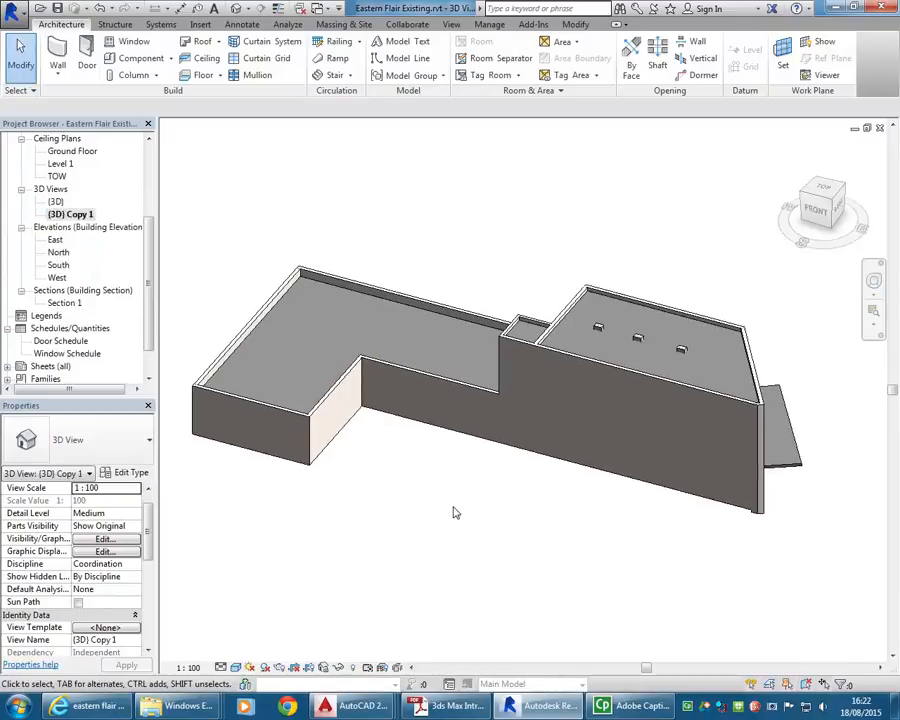
Enable the section box in the duplicated 3D view and pull its front face into the building just in front of the columns
{"action": "left_click_drag", "start_coordinate": [148, 530], "coordinate": [95, 592]}
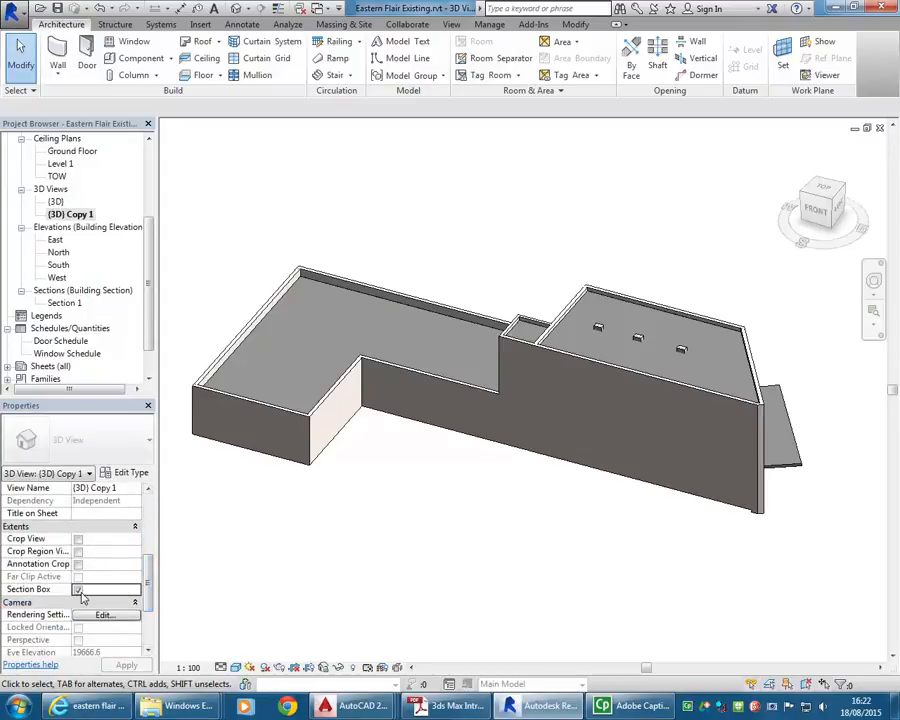
{"action": "left_click", "coordinate": [461, 527]}
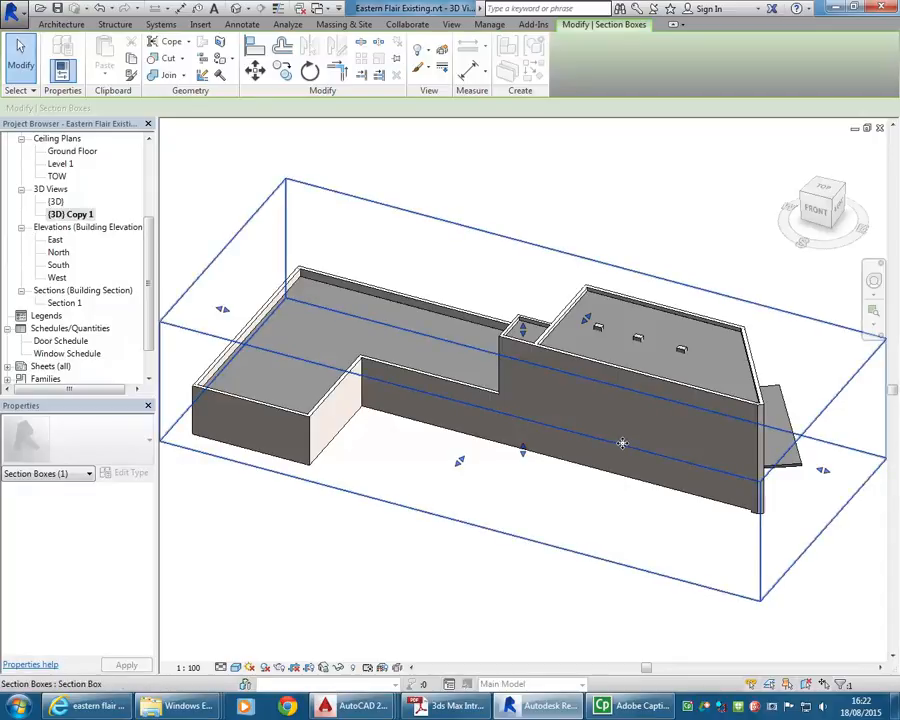
{"action": "middle_click_drag", "start_coordinate": [658, 452], "coordinate": [536, 460], "text": "shift"}
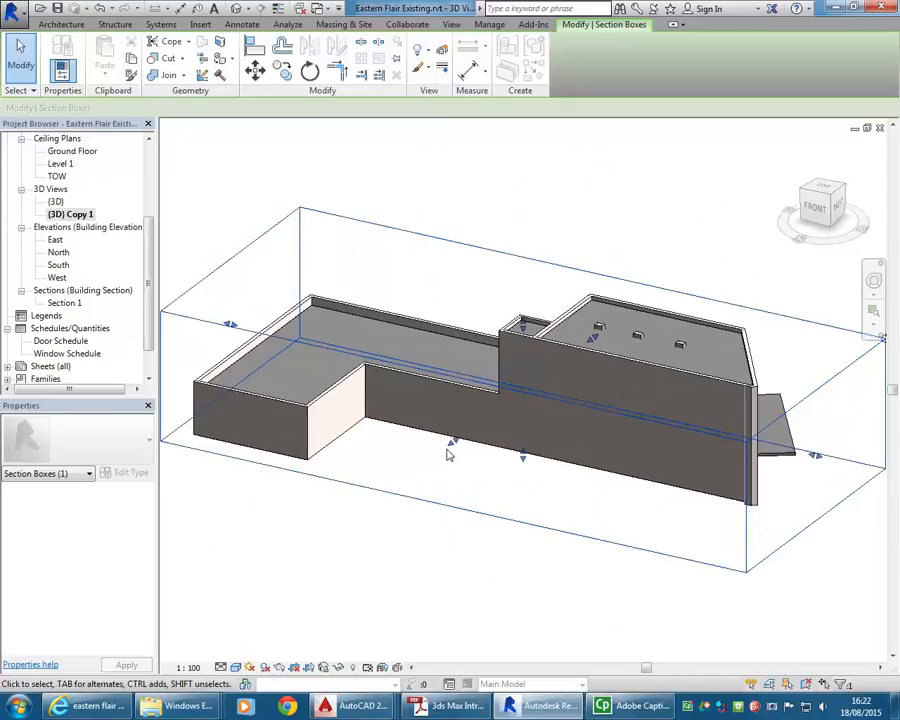
{"action": "left_click_drag", "start_coordinate": [453, 448], "coordinate": [578, 390]}
{"action": "middle_click_drag", "start_coordinate": [567, 420], "coordinate": [593, 511], "text": "shift"}
{"action": "scroll", "coordinate": [532, 523], "scroll_direction": "up", "scroll_amount": 2}
{"action": "left_click", "coordinate": [651, 510]}
{"action": "scroll", "coordinate": [630, 380], "scroll_direction": "up", "scroll_amount": 2}
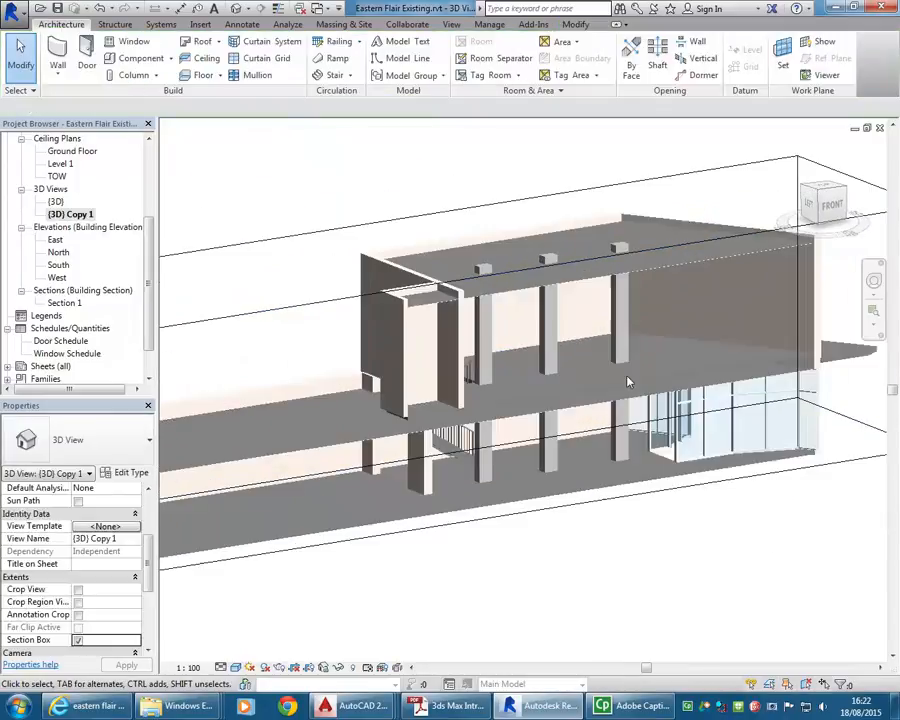
Hide the section box element in the duplicated 3D view
{"action": "scroll", "coordinate": [567, 336], "scroll_direction": "down", "scroll_amount": 1}
{"action": "left_click", "coordinate": [424, 235]}
{"action": "right_click", "coordinate": [424, 235]}
{"action": "mouse_move", "coordinate": [469, 301]}
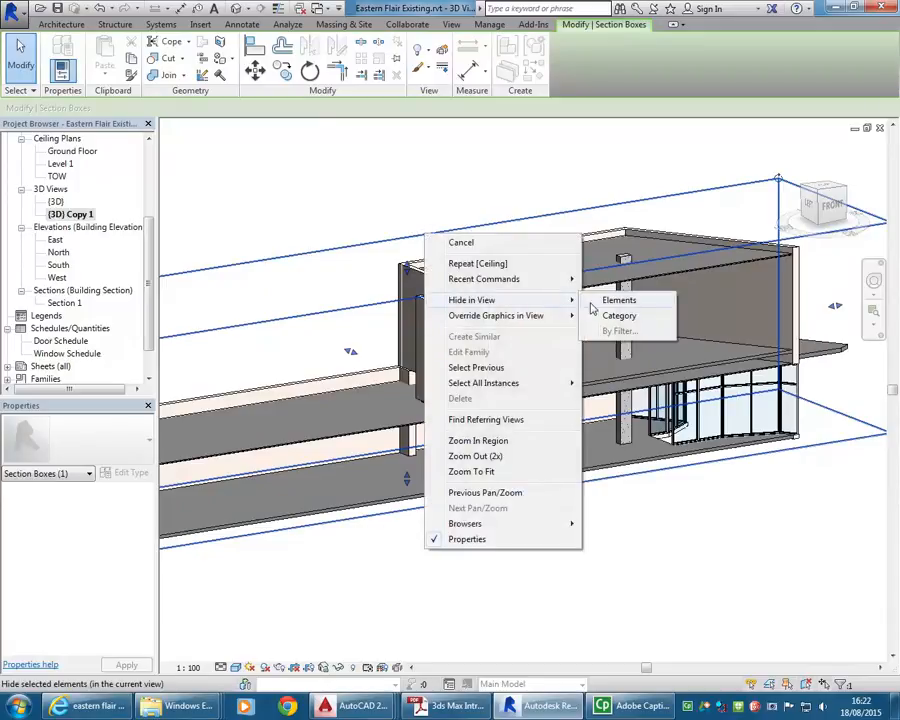
{"action": "left_click", "coordinate": [618, 300]}
{"action": "middle_click_drag", "start_coordinate": [618, 300], "coordinate": [576, 408], "text": "shift"}
{"action": "scroll", "coordinate": [576, 408], "scroll_direction": "up", "scroll_amount": 3}
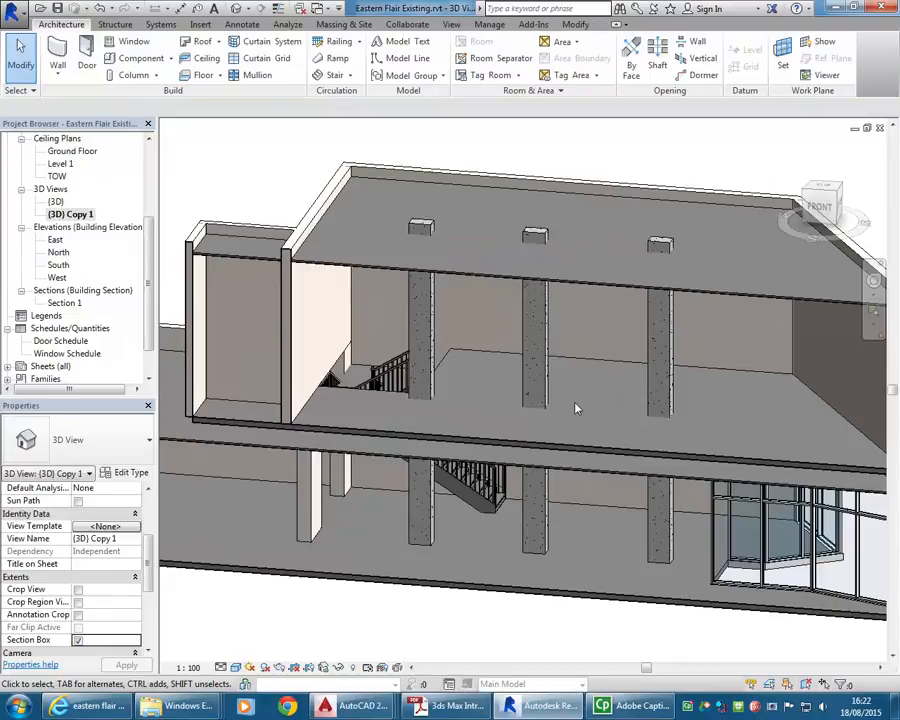
Join the column on grid 3 to the Level 1 floor slab
{"action": "middle_click_drag", "start_coordinate": [576, 408], "coordinate": [676, 400], "text": "shift"}
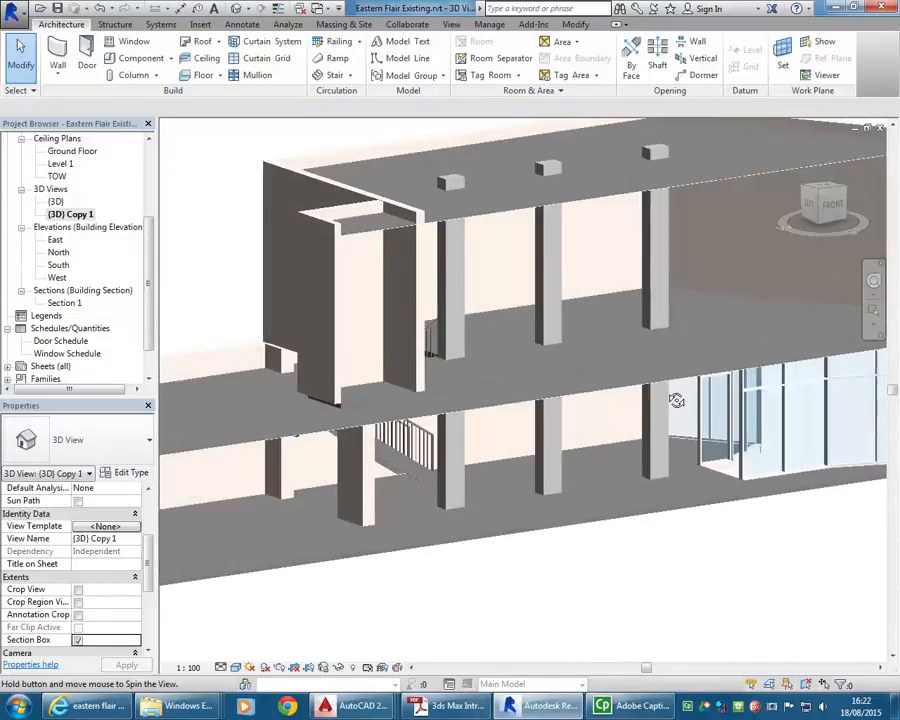
{"action": "scroll", "coordinate": [643, 374], "scroll_direction": "up", "scroll_amount": 6}
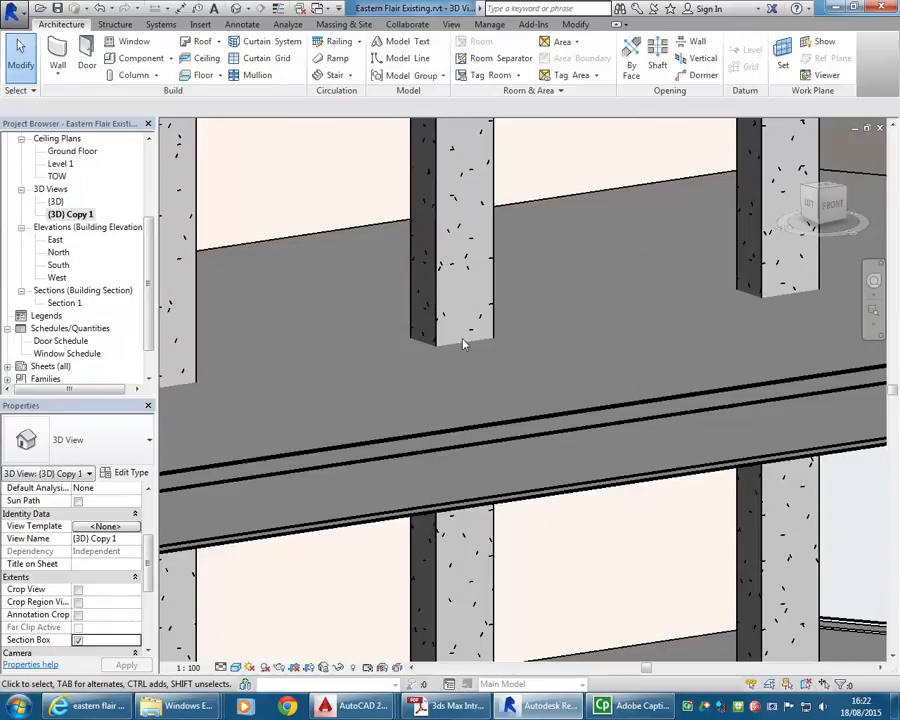
{"action": "scroll", "coordinate": [440, 348], "scroll_direction": "up", "scroll_amount": 2}
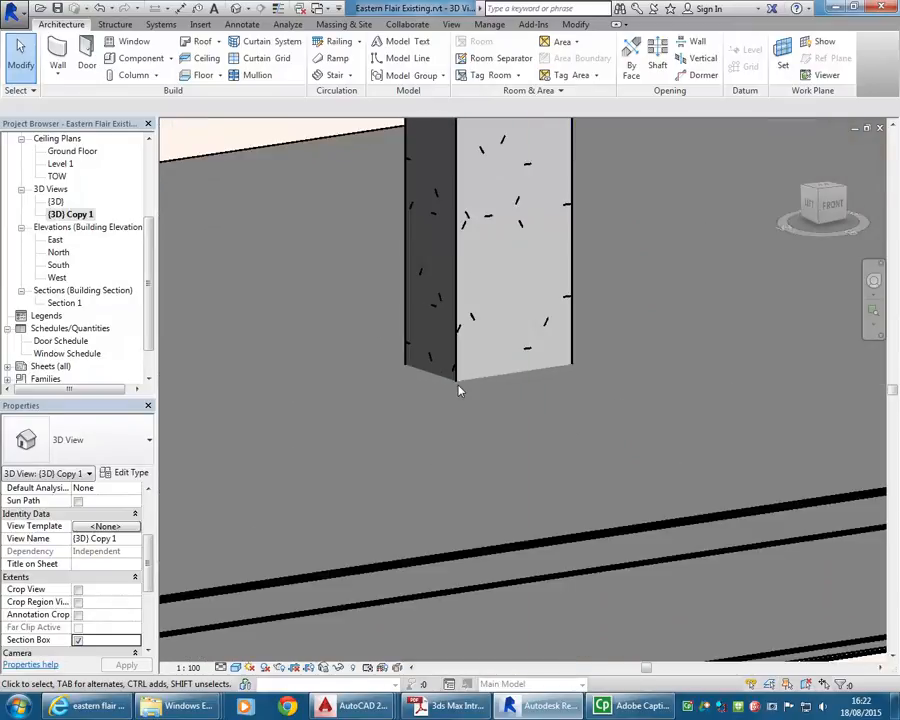
{"action": "scroll", "coordinate": [459, 390], "scroll_direction": "down", "scroll_amount": 4}
{"action": "middle_click_drag", "start_coordinate": [669, 352], "coordinate": [626, 358]}
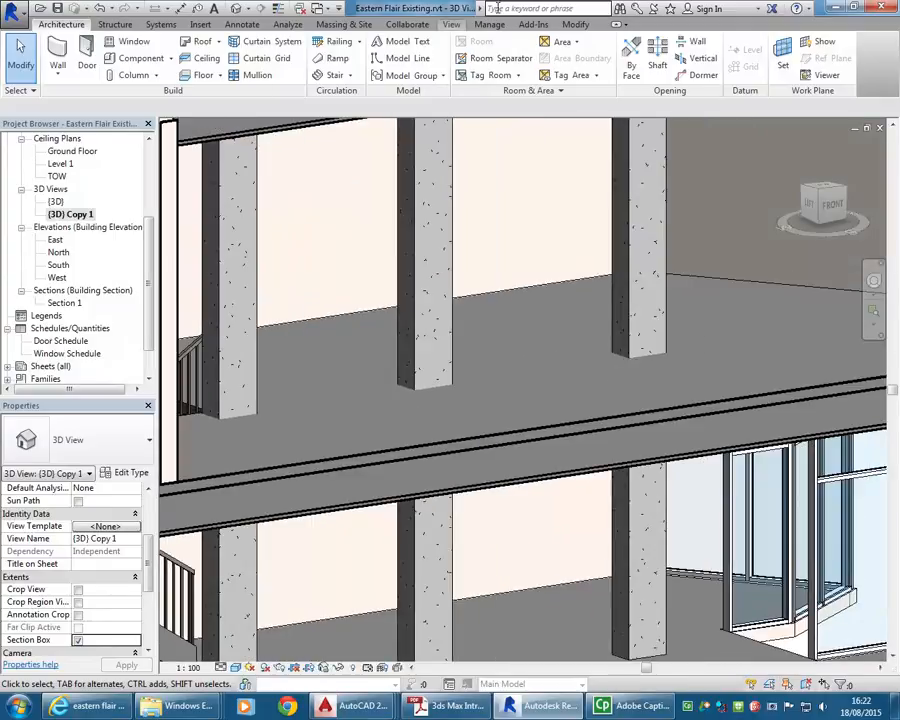
{"action": "left_click", "coordinate": [575, 25]}
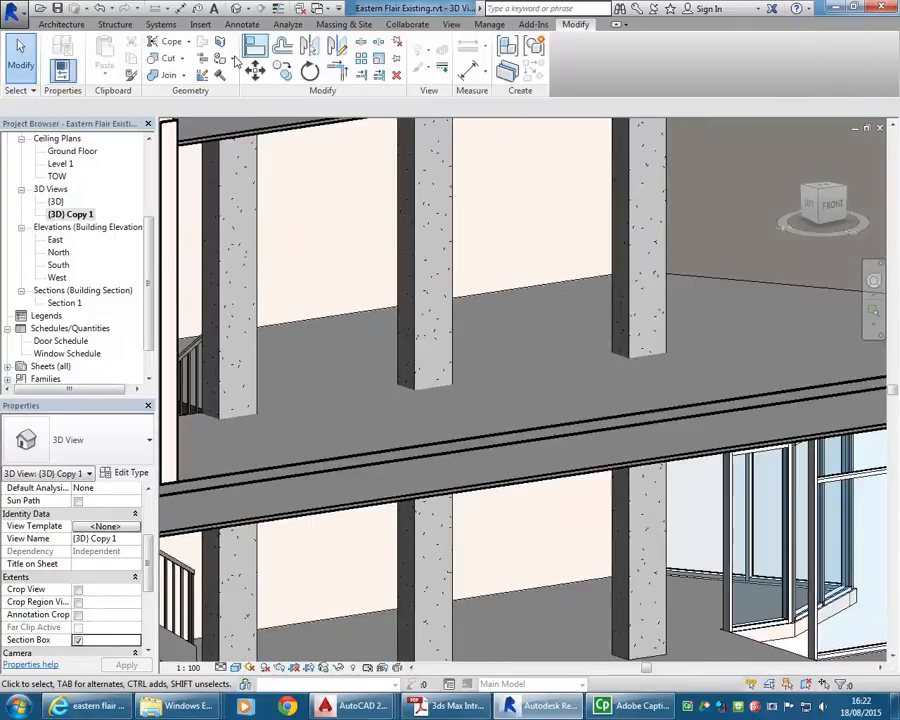
{"action": "left_click", "coordinate": [152, 77]}
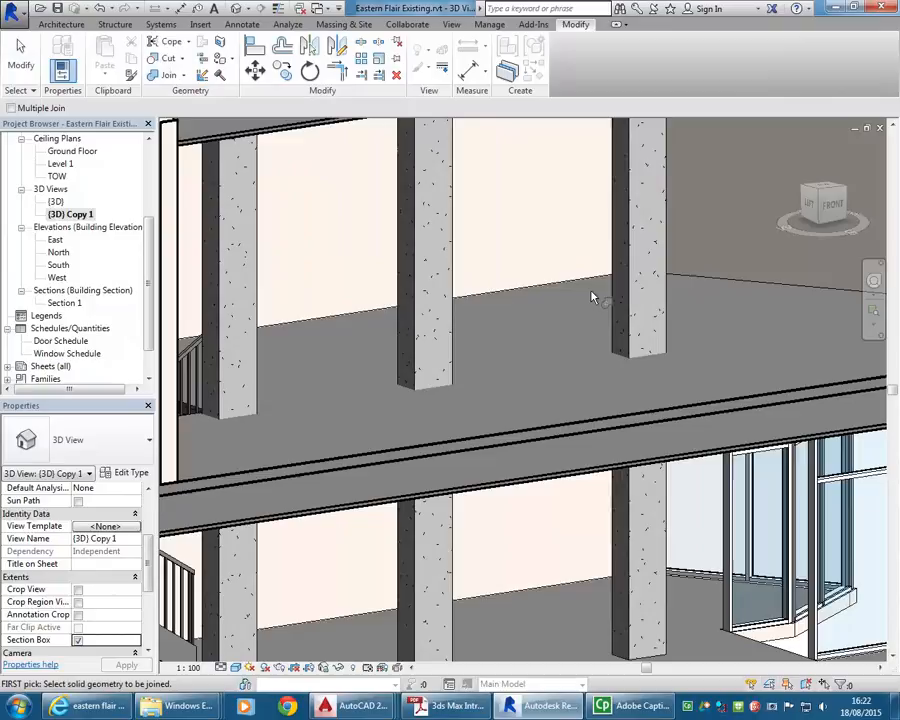
{"action": "left_click", "coordinate": [636, 335]}
{"action": "left_click", "coordinate": [636, 422]}
{"action": "scroll", "coordinate": [640, 375], "scroll_direction": "up", "scroll_amount": 4}
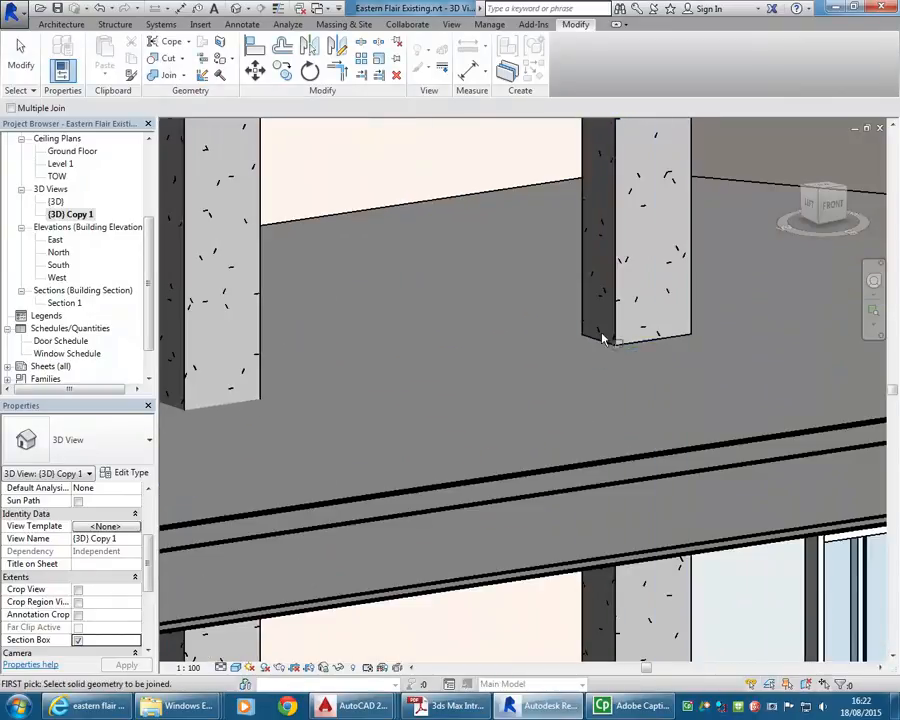
Join the columns on grids 2 and 1 to the Level 1 floor slab
{"action": "scroll", "coordinate": [525, 348], "scroll_direction": "down", "scroll_amount": 2}
{"action": "left_click", "coordinate": [380, 357]}
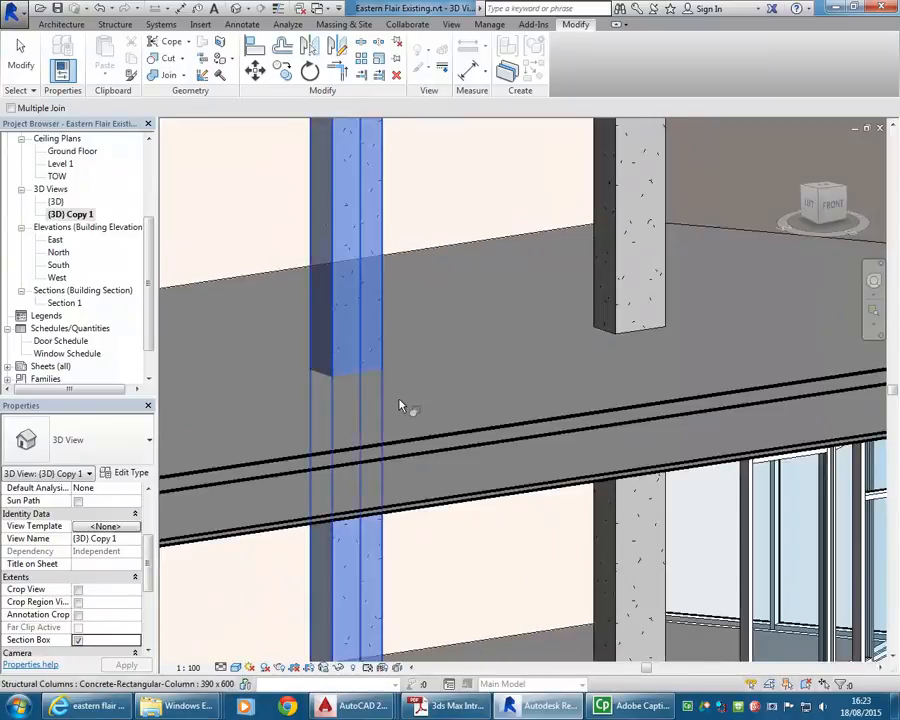
{"action": "left_click", "coordinate": [425, 447]}
{"action": "scroll", "coordinate": [450, 420], "scroll_direction": "down", "scroll_amount": 3}
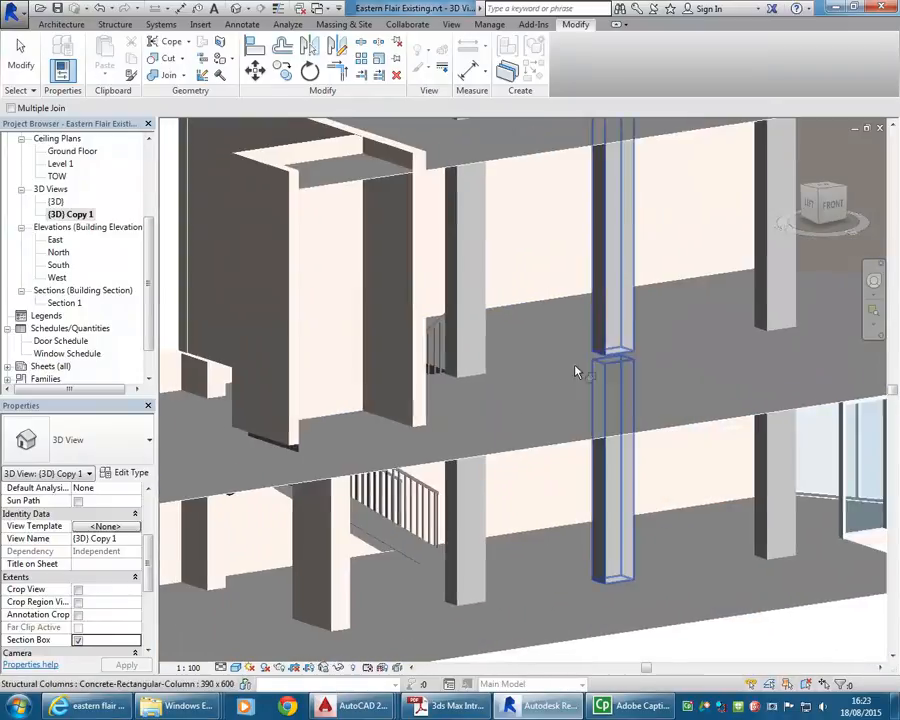
{"action": "left_click", "coordinate": [487, 370]}
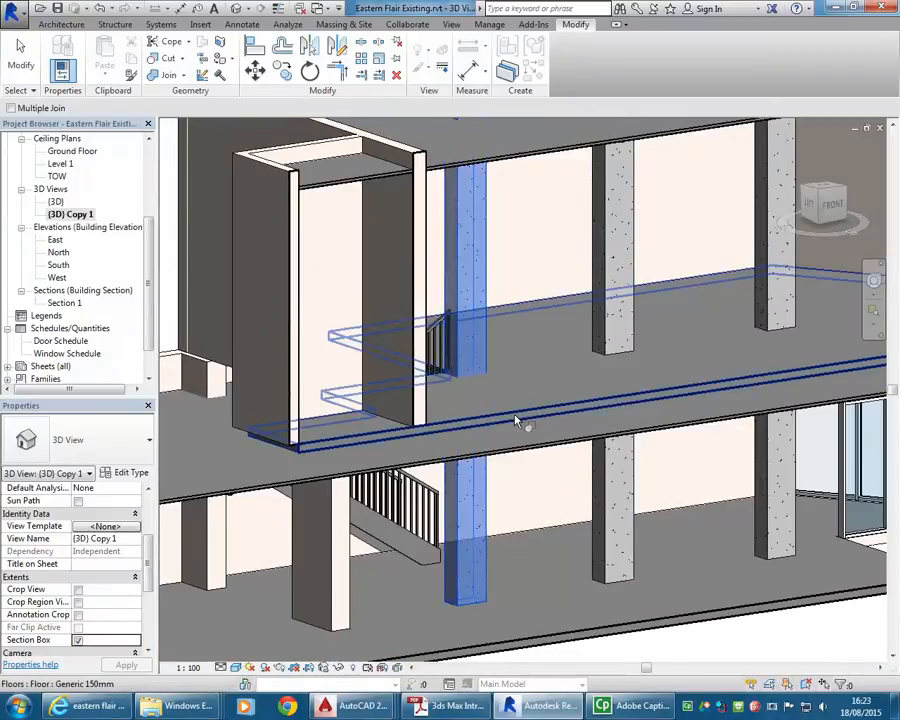
{"action": "left_click", "coordinate": [520, 420]}
{"action": "middle_click_drag", "start_coordinate": [556, 485], "coordinate": [624, 456], "text": "shift"}
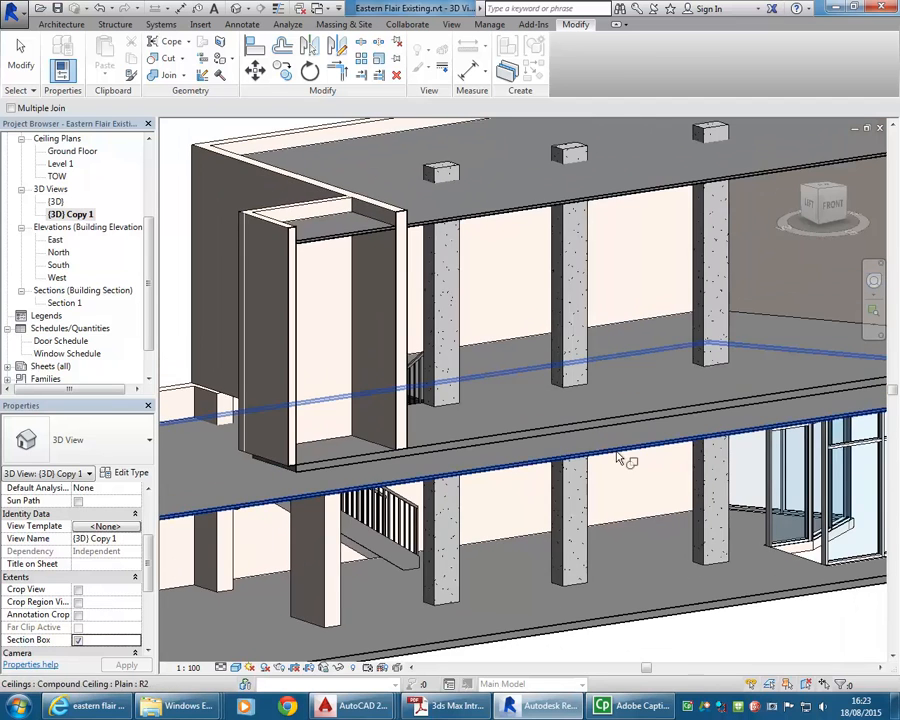
Join the ground floor ceiling to the columns on grids 1, 2 and 3
{"action": "middle_click_drag", "start_coordinate": [626, 516], "coordinate": [590, 407], "text": "shift"}
{"action": "scroll", "coordinate": [560, 390], "scroll_direction": "up", "scroll_amount": 2}
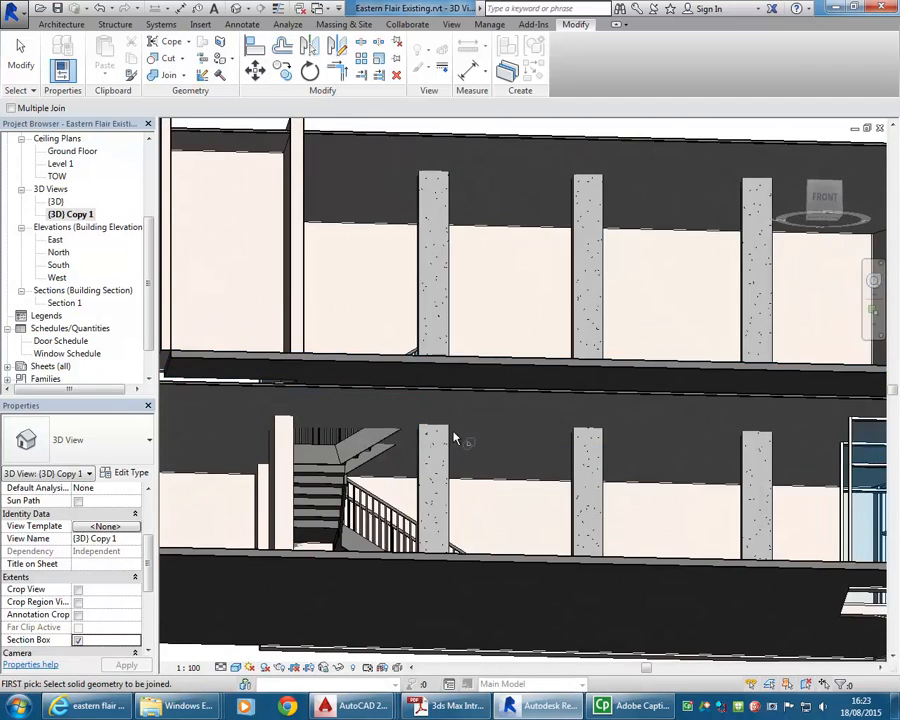
{"action": "scroll", "coordinate": [450, 420], "scroll_direction": "up", "scroll_amount": 4}
{"action": "left_click", "coordinate": [451, 371]}
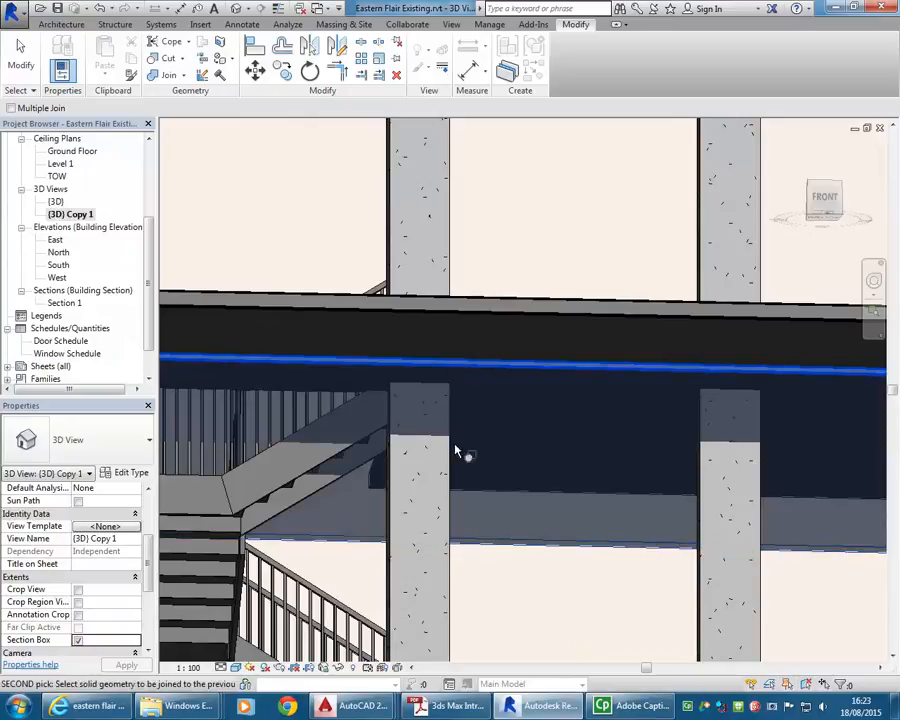
{"action": "left_click", "coordinate": [450, 468]}
{"action": "left_click", "coordinate": [665, 374]}
{"action": "scroll", "coordinate": [706, 484], "scroll_direction": "down", "scroll_amount": 1}
{"action": "middle_click_drag", "start_coordinate": [698, 484], "coordinate": [462, 441], "text": "shift"}
{"action": "scroll", "coordinate": [653, 444], "scroll_direction": "up", "scroll_amount": 2}
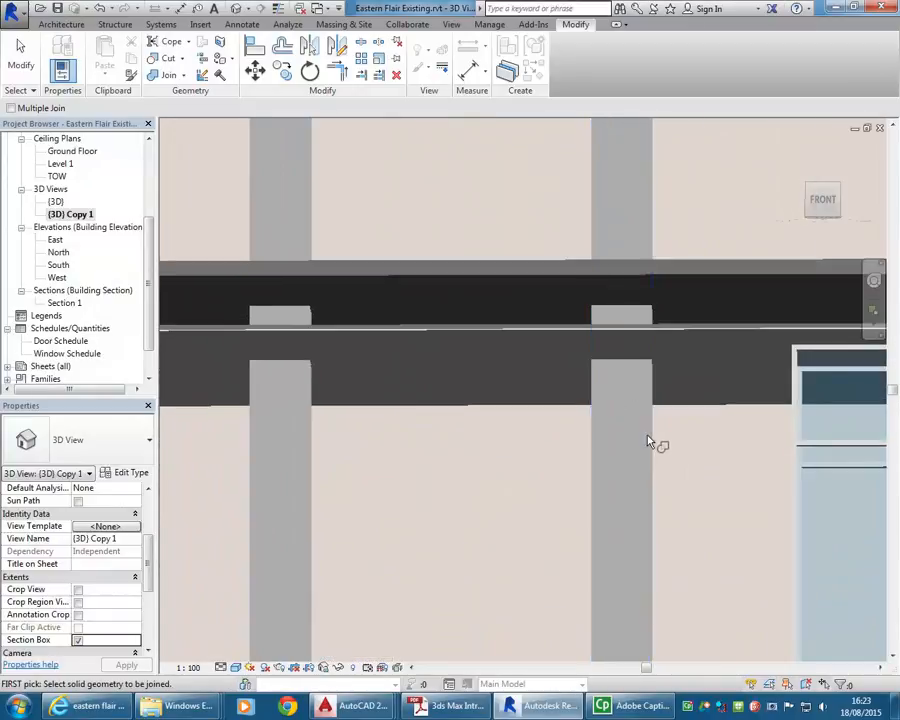
{"action": "left_click", "coordinate": [648, 442]}
{"action": "left_click", "coordinate": [680, 333]}
Join the large Level 1 ceiling to the columns and leave the Join Geometry command
{"action": "scroll", "coordinate": [526, 382], "scroll_direction": "down", "scroll_amount": 5}
{"action": "scroll", "coordinate": [573, 410], "scroll_direction": "up", "scroll_amount": 5}
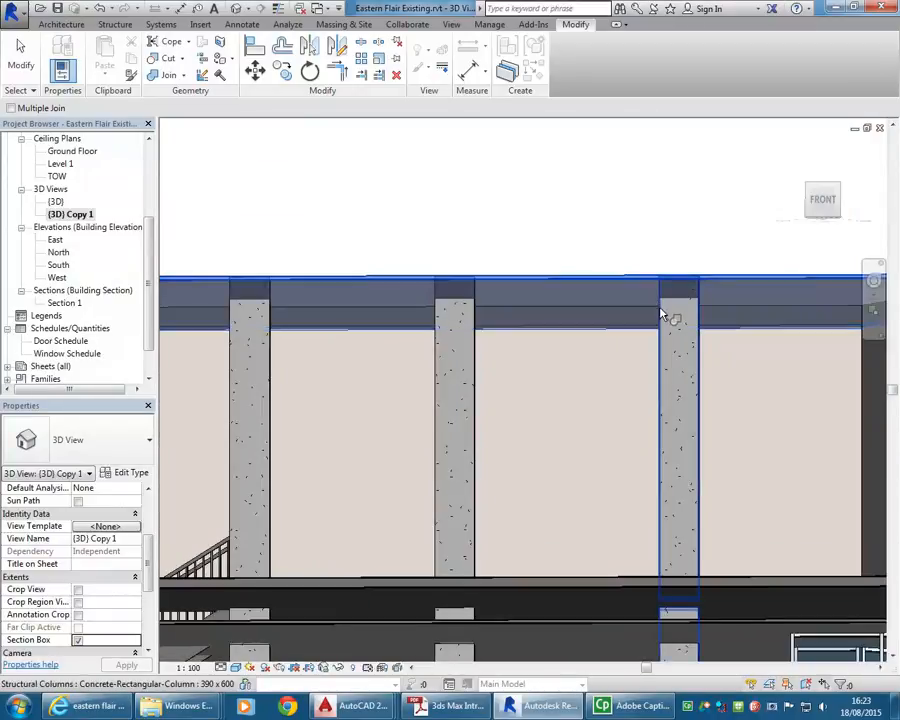
{"action": "left_click", "coordinate": [482, 284]}
{"action": "scroll", "coordinate": [488, 350], "scroll_direction": "up", "scroll_amount": 3}
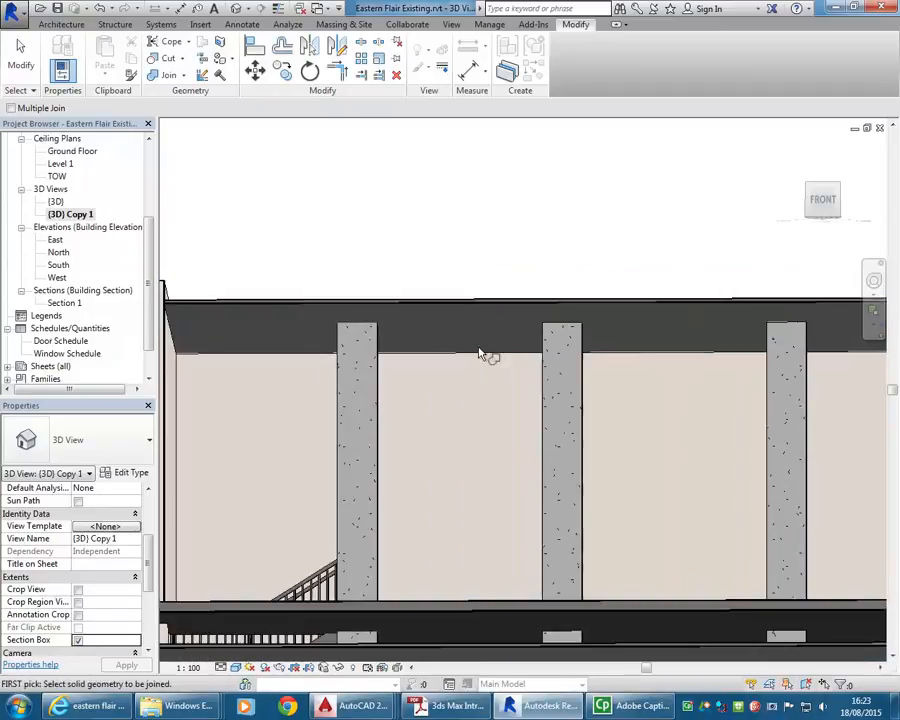
{"action": "scroll", "coordinate": [390, 350], "scroll_direction": "down", "scroll_amount": 4}
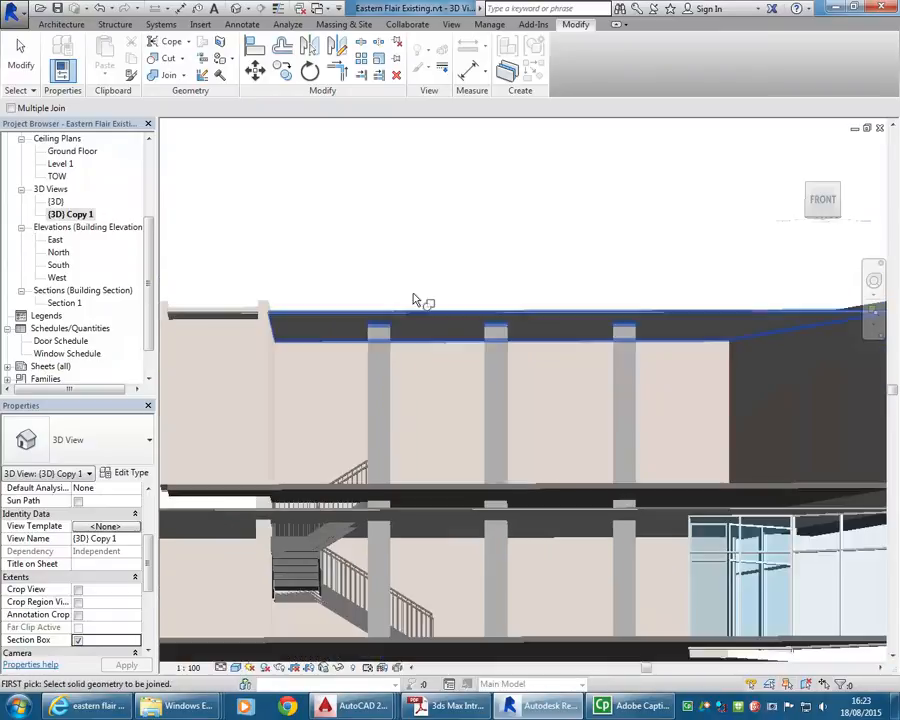
{"action": "right_click", "coordinate": [447, 263]}
{"action": "left_click", "coordinate": [478, 271]}
Examine the cutaway model at the staircase, comparing the ground floor ceiling with the slab opening above the stair
{"action": "scroll", "coordinate": [466, 270], "scroll_direction": "down", "scroll_amount": 2}
{"action": "middle_click_drag", "start_coordinate": [466, 270], "coordinate": [331, 340], "text": "shift"}
{"action": "middle_click_drag", "start_coordinate": [489, 590], "coordinate": [396, 592], "text": "shift"}
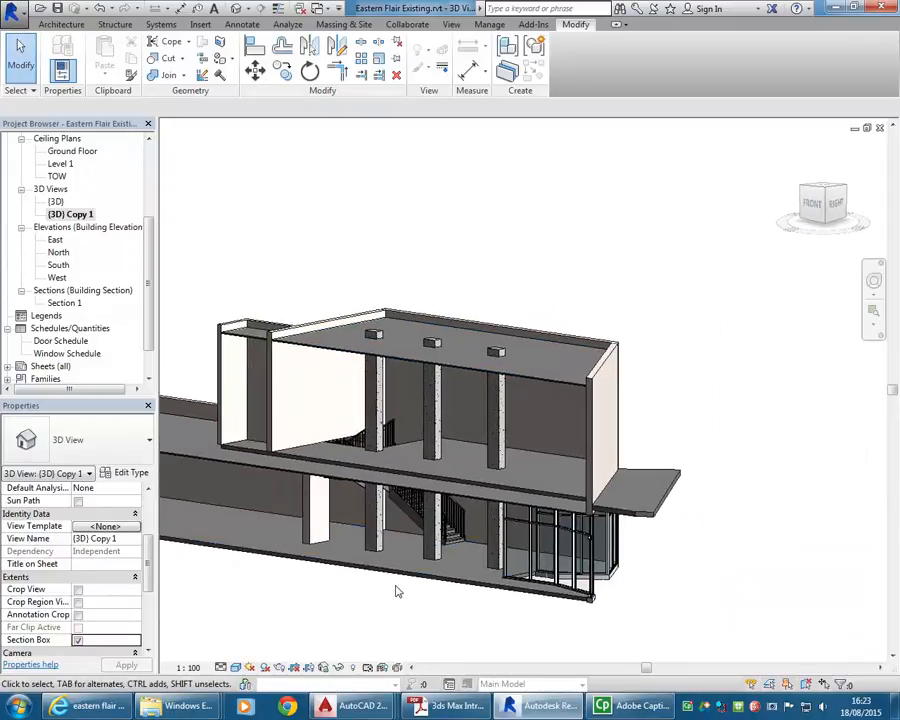
{"action": "middle_click_drag", "start_coordinate": [358, 489], "coordinate": [552, 568], "text": "shift"}
{"action": "scroll", "coordinate": [472, 448], "scroll_direction": "up", "scroll_amount": 3}
{"action": "middle_click_drag", "start_coordinate": [472, 448], "coordinate": [537, 448], "text": "shift"}
{"action": "scroll", "coordinate": [486, 362], "scroll_direction": "up", "scroll_amount": 3}
{"action": "middle_click_drag", "start_coordinate": [490, 364], "coordinate": [376, 487]}
{"action": "scroll", "coordinate": [370, 480], "scroll_direction": "up", "scroll_amount": 10}
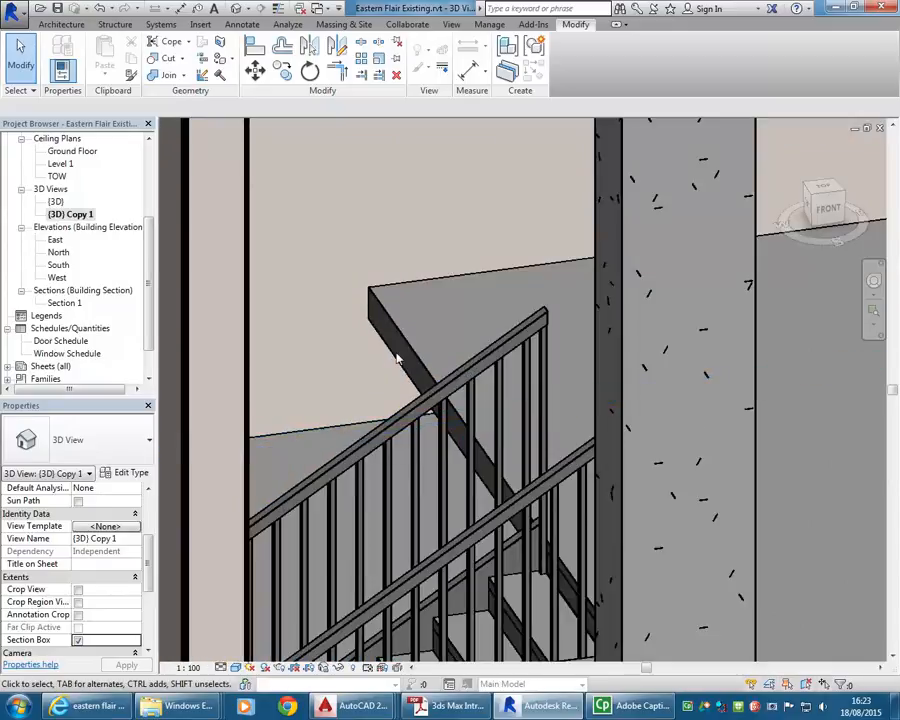
Open the ground floor ceiling's boundary for editing in the Ground Floor ceiling plan at the staircase
{"action": "left_click", "coordinate": [336, 431]}
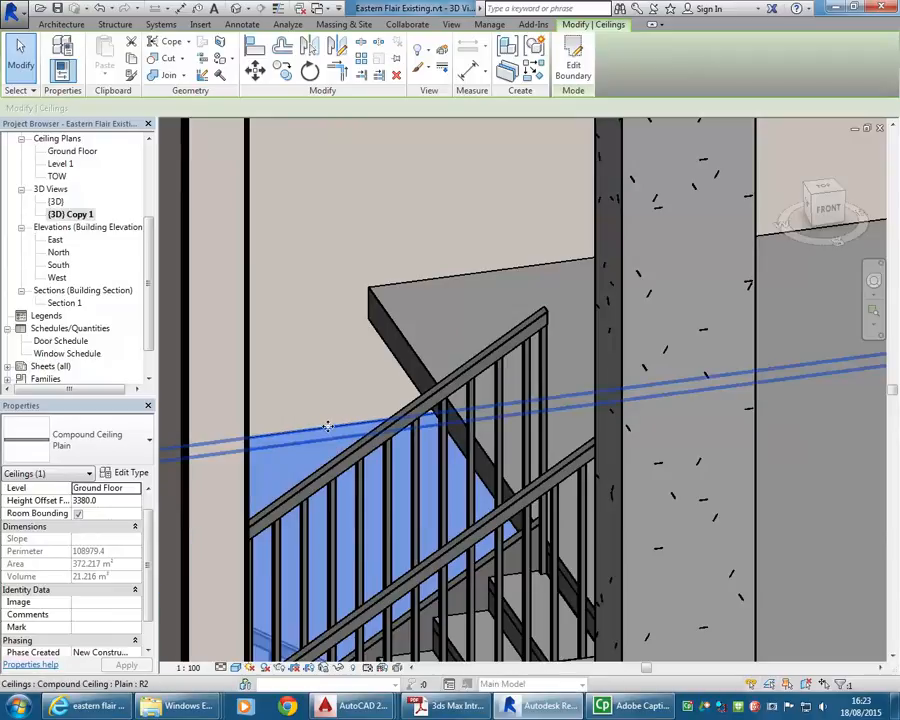
{"action": "left_click", "coordinate": [573, 60]}
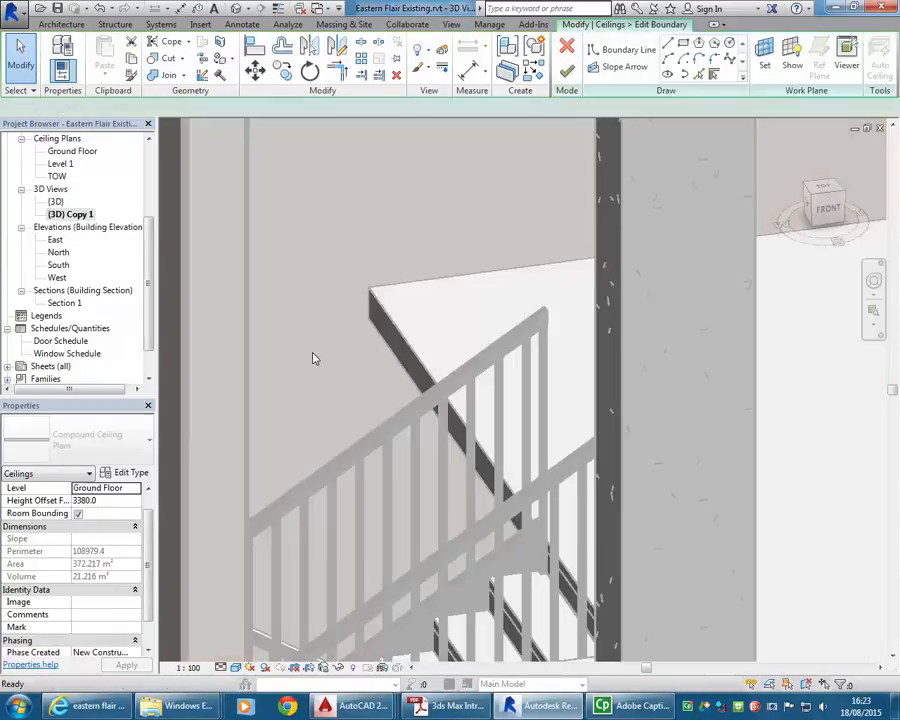
{"action": "double_click", "coordinate": [72, 151]}
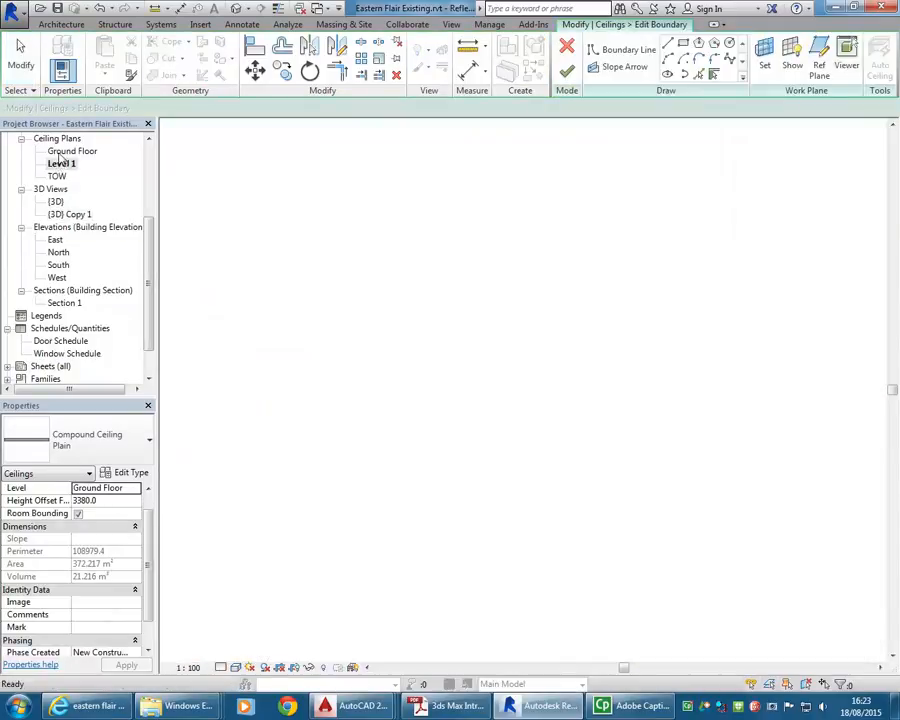
{"action": "scroll", "coordinate": [374, 338], "scroll_direction": "up", "scroll_amount": 8}
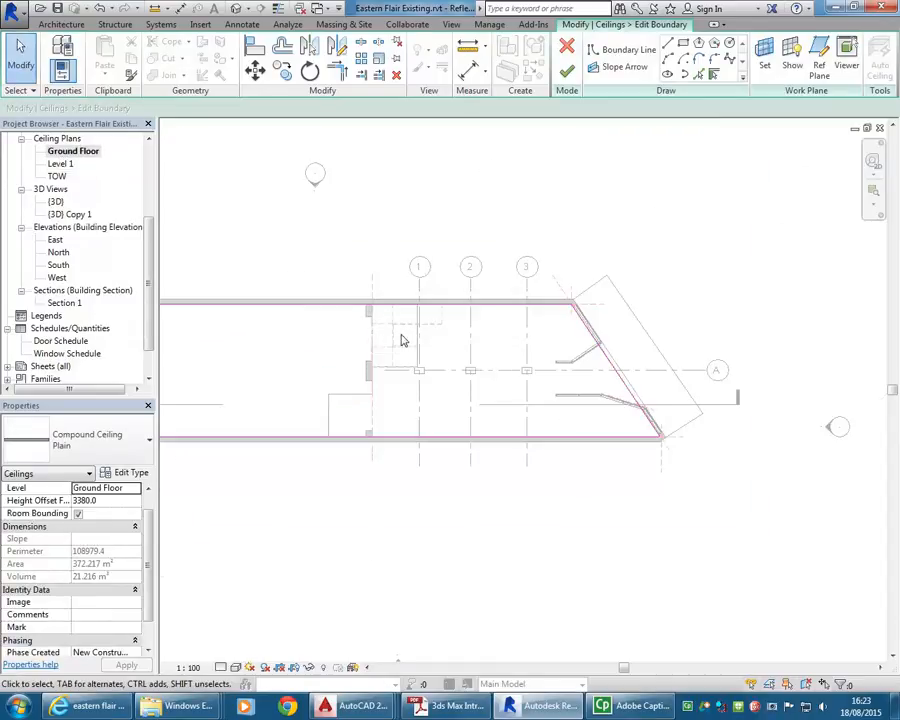
{"action": "middle_click_drag", "start_coordinate": [343, 375], "coordinate": [407, 415]}
{"action": "scroll", "coordinate": [406, 430], "scroll_direction": "up", "scroll_amount": 3}
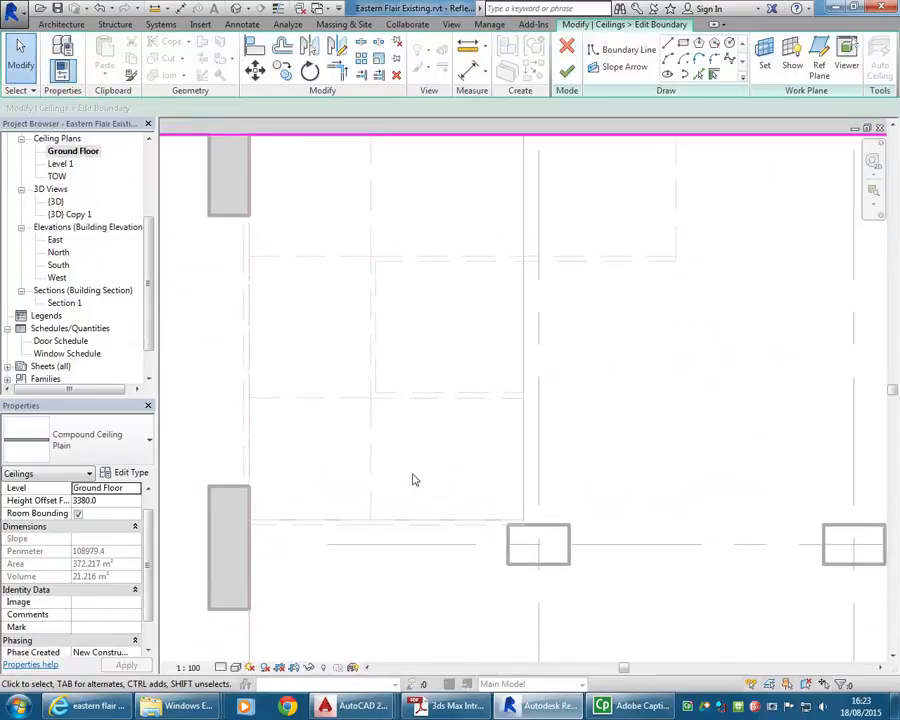
Add ceiling boundary lines by picking three edges of the stair opening: beside grid 1, along grid A and at the wall piers
{"action": "left_click", "coordinate": [699, 76]}
{"action": "left_click", "coordinate": [521, 375]}
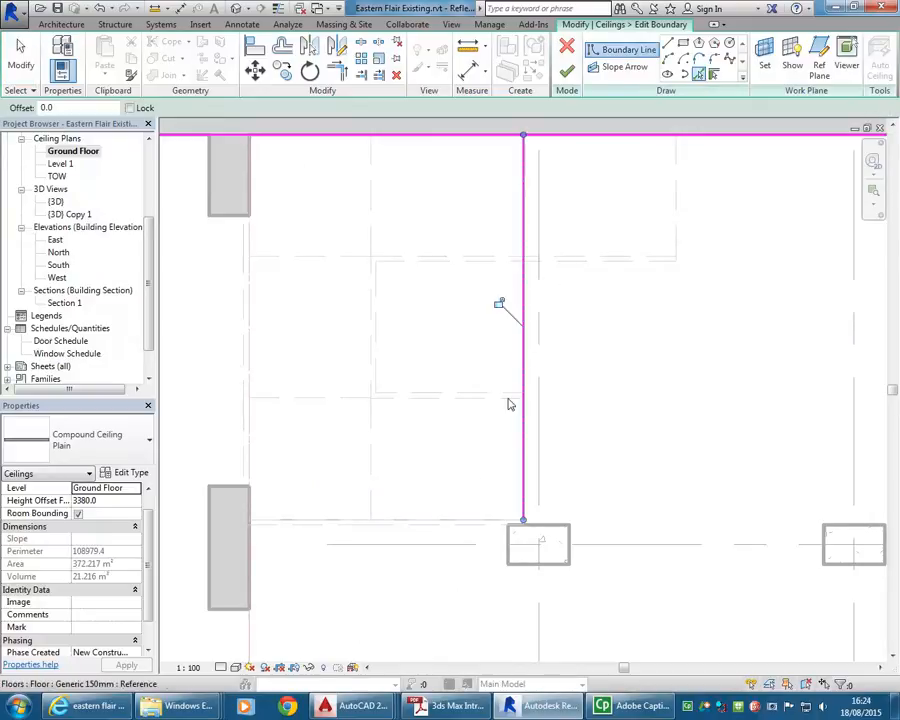
{"action": "left_click", "coordinate": [434, 527]}
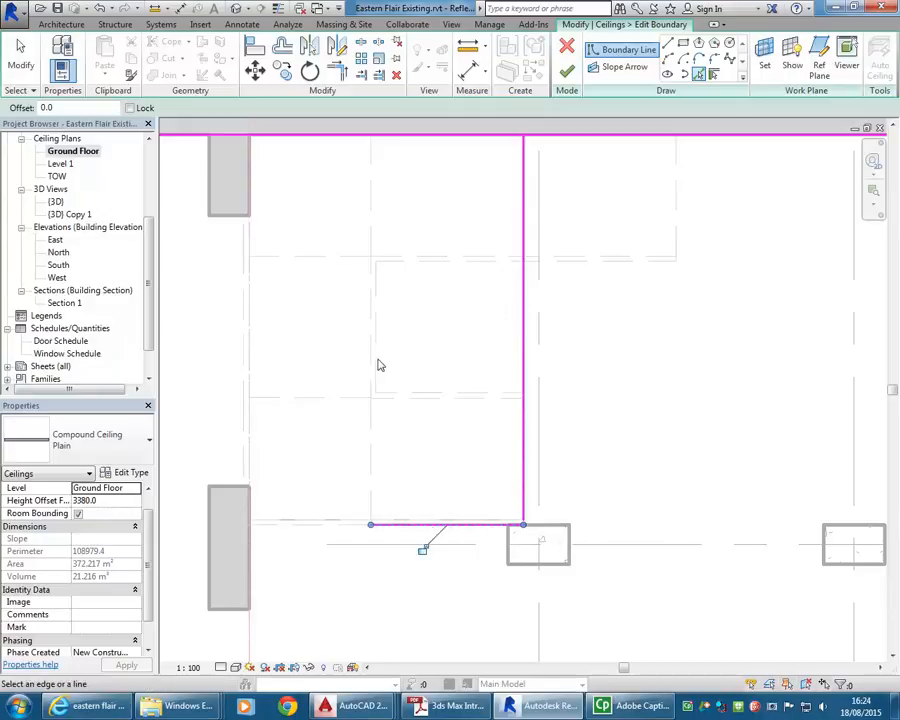
{"action": "left_click", "coordinate": [343, 74]}
{"action": "scroll", "coordinate": [321, 320], "scroll_direction": "down", "scroll_amount": 6}
{"action": "middle_click_drag", "start_coordinate": [358, 328], "coordinate": [435, 309]}
{"action": "middle_click_drag", "start_coordinate": [628, 346], "coordinate": [496, 356]}
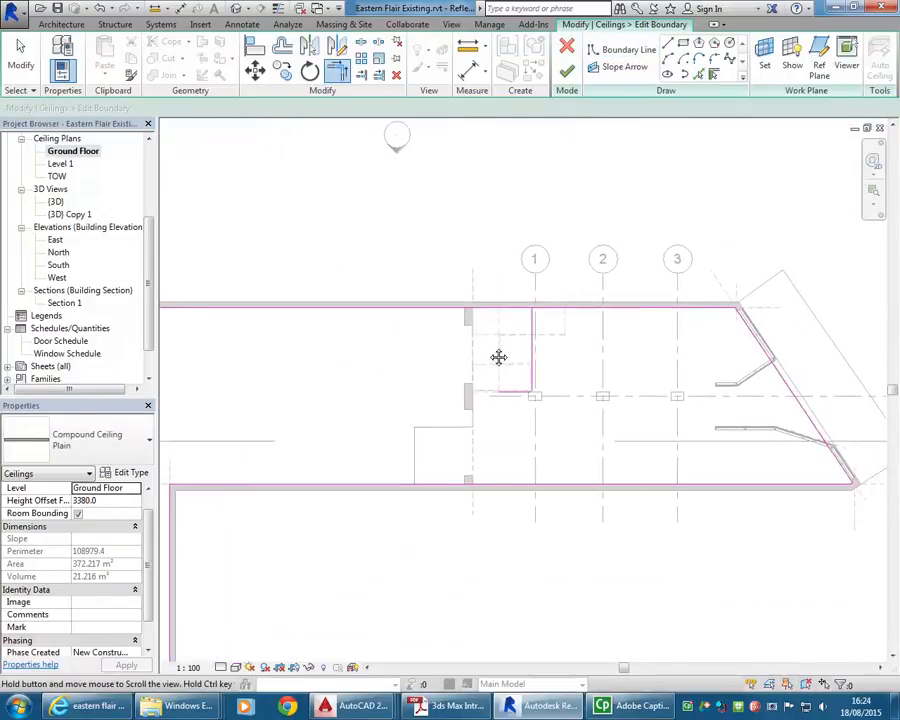
{"action": "scroll", "coordinate": [518, 330], "scroll_direction": "up", "scroll_amount": 3}
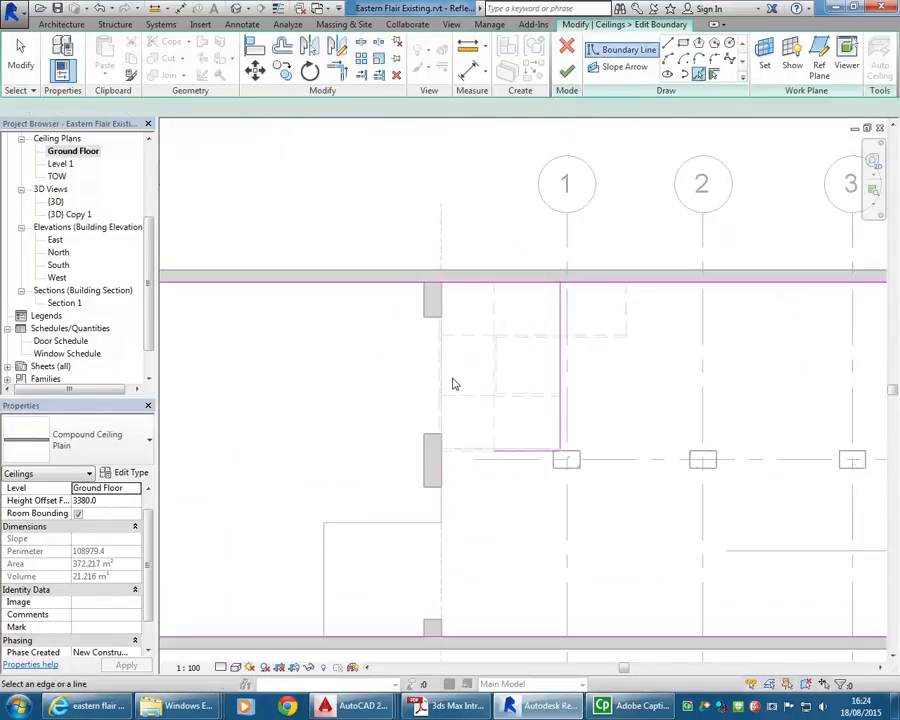
{"action": "scroll", "coordinate": [452, 384], "scroll_direction": "up", "scroll_amount": 3}
{"action": "left_click", "coordinate": [431, 393]}
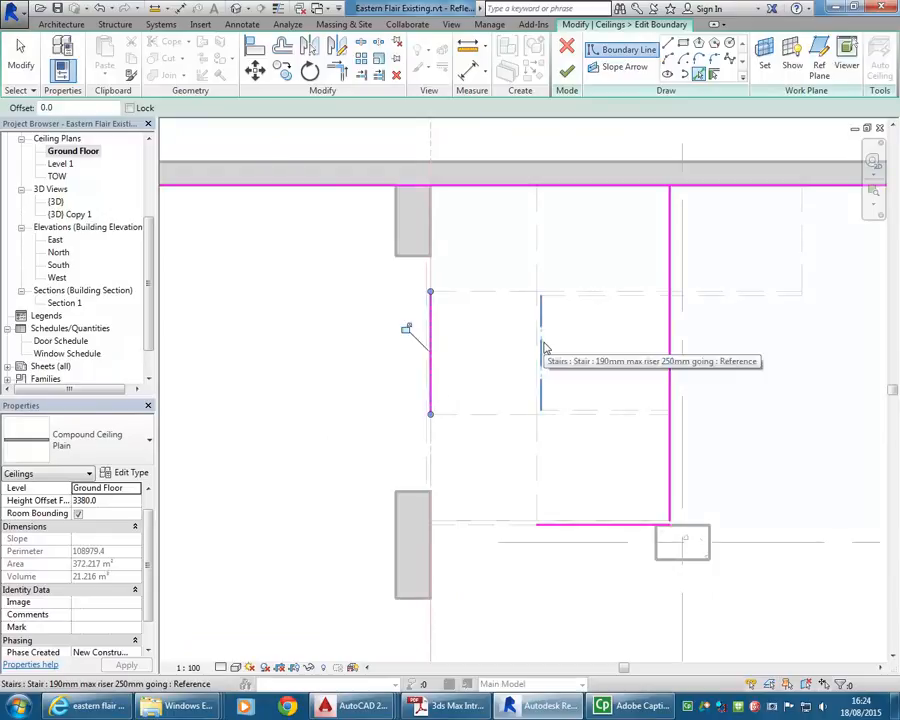
Trim the picked lines and the outer wall boundary into one continuous outline around the stair, and finish the ceiling sketch
{"action": "left_click", "coordinate": [362, 45]}
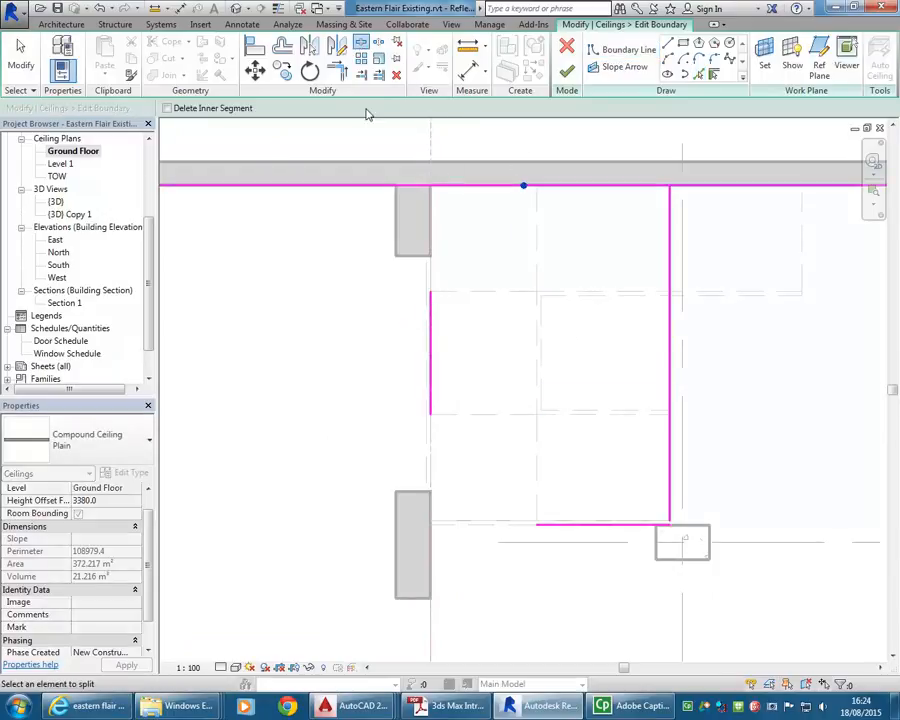
{"action": "left_click", "coordinate": [340, 76]}
{"action": "left_click", "coordinate": [433, 362]}
{"action": "left_click", "coordinate": [740, 187]}
{"action": "left_click", "coordinate": [670, 240]}
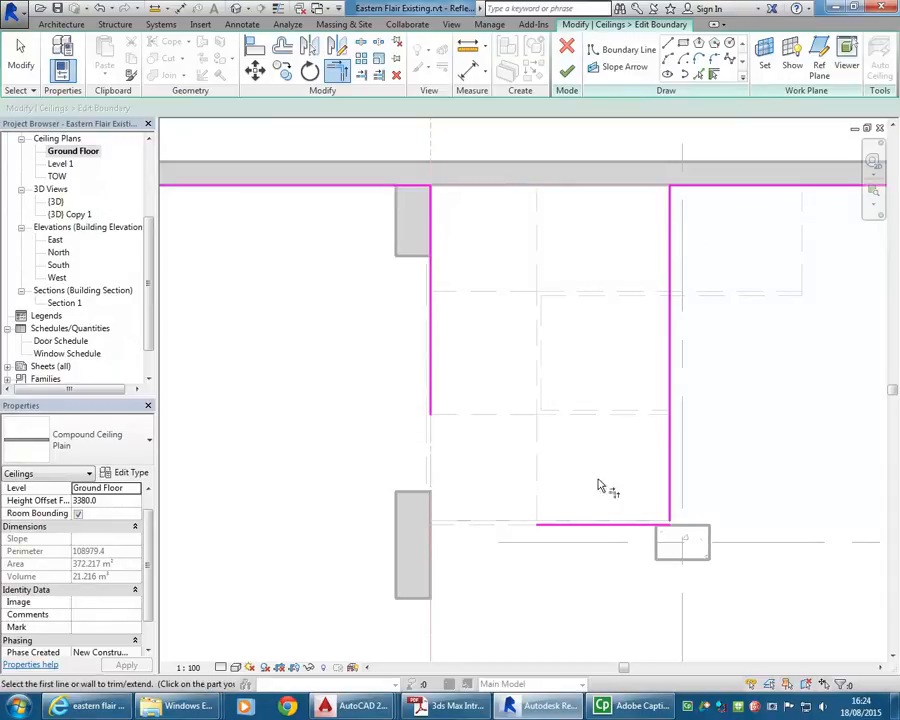
{"action": "left_click", "coordinate": [674, 513]}
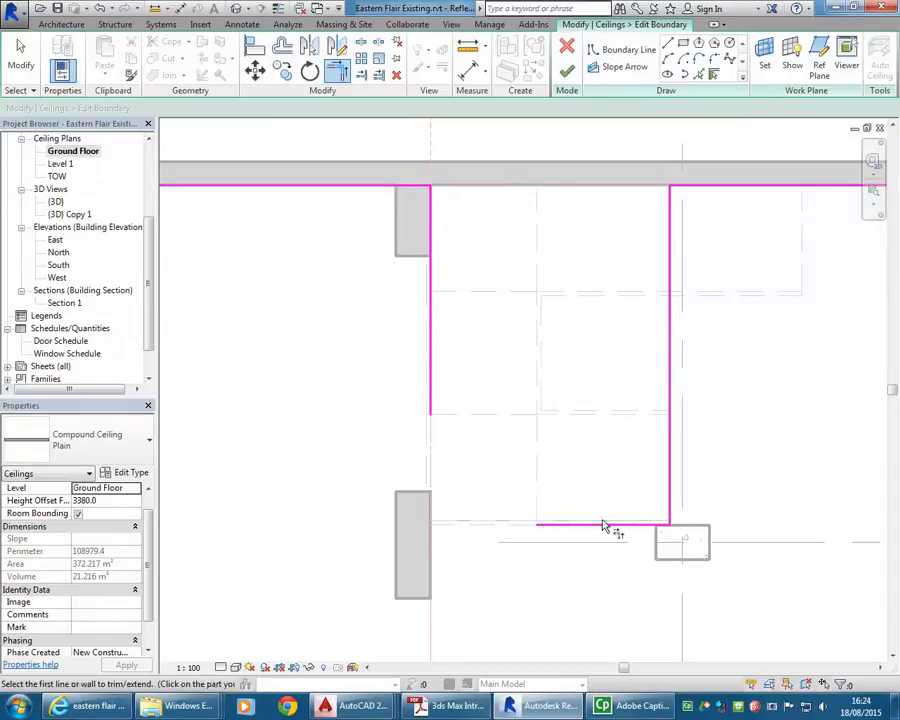
{"action": "left_click", "coordinate": [436, 406]}
{"action": "scroll", "coordinate": [482, 382], "scroll_direction": "down", "scroll_amount": 2}
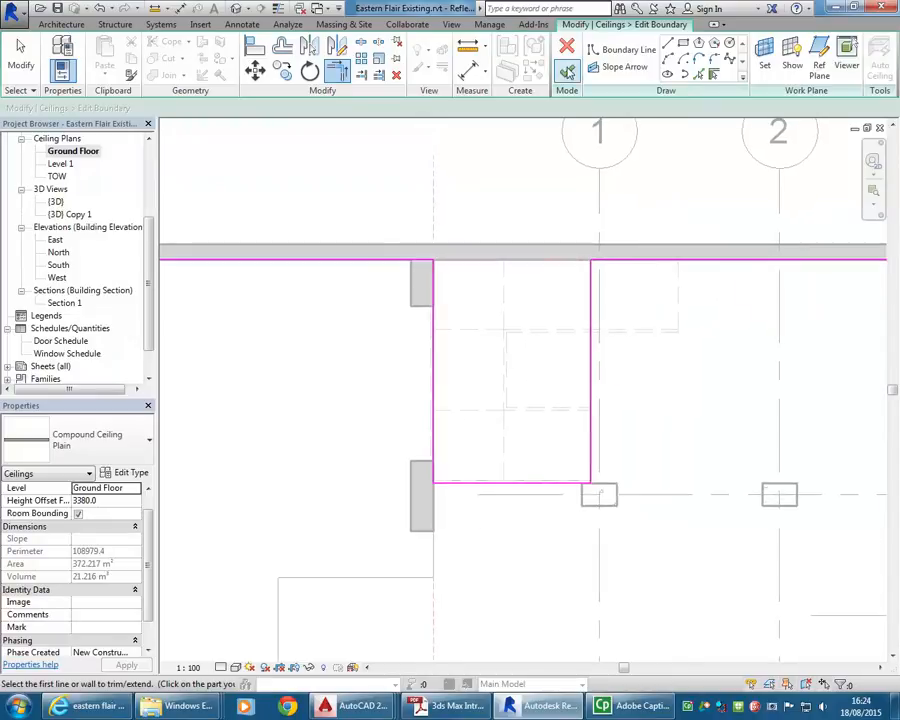
{"action": "left_click", "coordinate": [567, 71]}
Examine the ceiling cut-out against the slab opening above the stair in the {3D} Copy 1 view, highlighting ceiling and slab together
{"action": "double_click", "coordinate": [69, 214]}
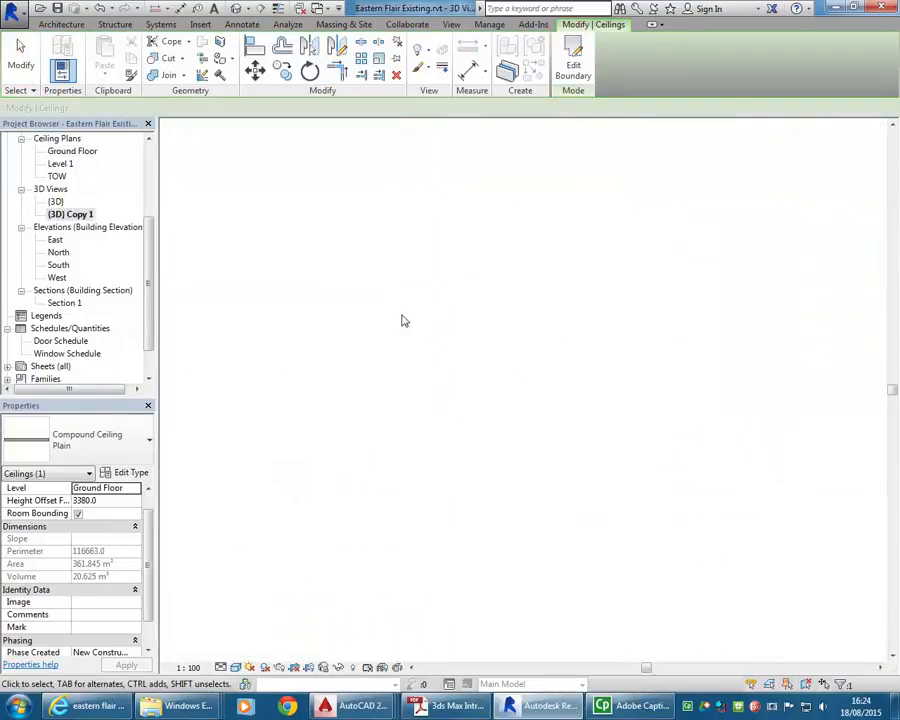
{"action": "middle_click_drag", "start_coordinate": [328, 394], "coordinate": [380, 436], "text": "shift"}
{"action": "scroll", "coordinate": [340, 415], "scroll_direction": "up", "scroll_amount": 2}
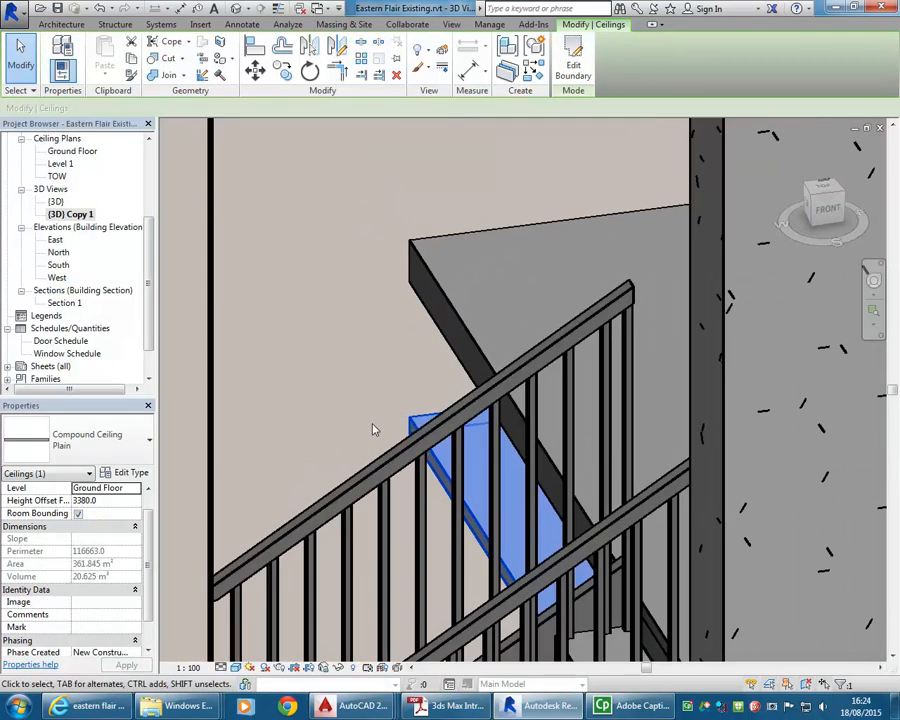
{"action": "left_click", "coordinate": [374, 428]}
{"action": "scroll", "coordinate": [376, 428], "scroll_direction": "up", "scroll_amount": 2}
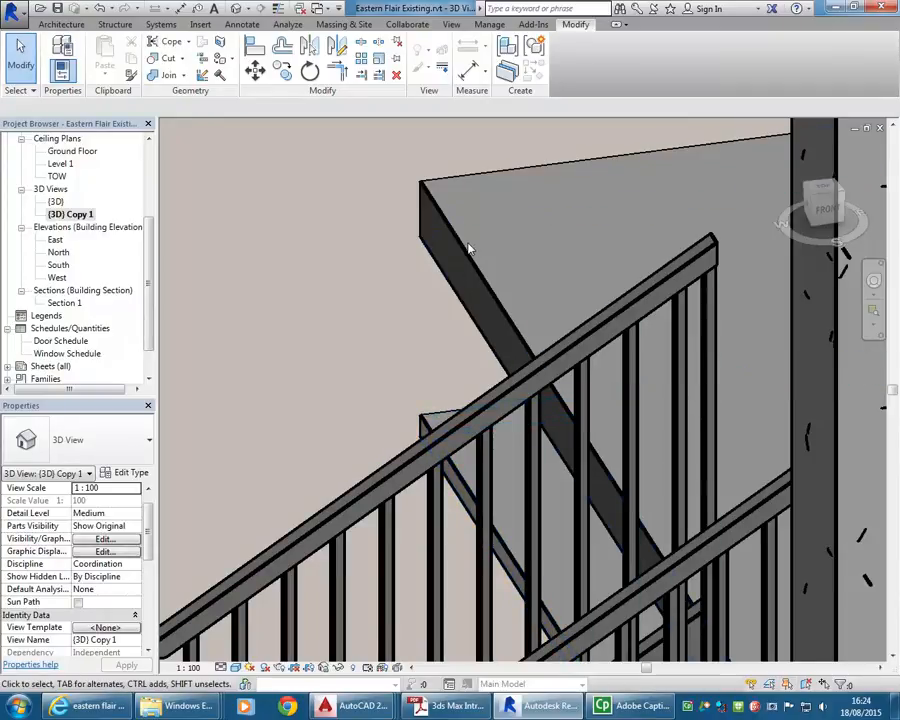
{"action": "left_click", "coordinate": [421, 430]}
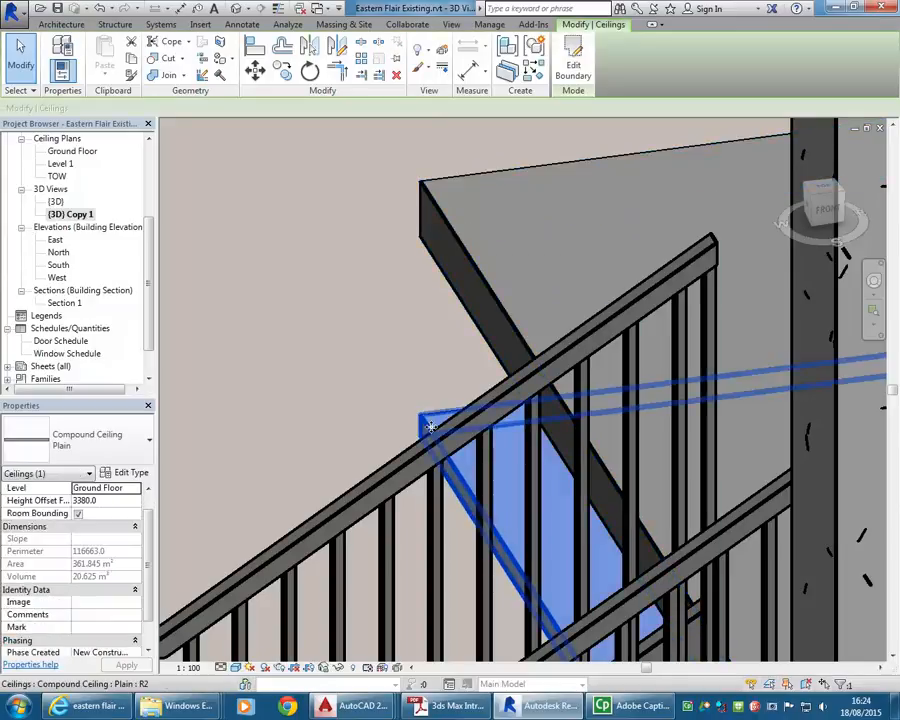
{"action": "left_click", "coordinate": [461, 245], "text": "ctrl"}
{"action": "scroll", "coordinate": [408, 362], "scroll_direction": "down", "scroll_amount": 4}
{"action": "middle_click_drag", "start_coordinate": [398, 362], "coordinate": [370, 330]}
{"action": "middle_click_drag", "start_coordinate": [440, 484], "coordinate": [416, 466], "text": "shift"}
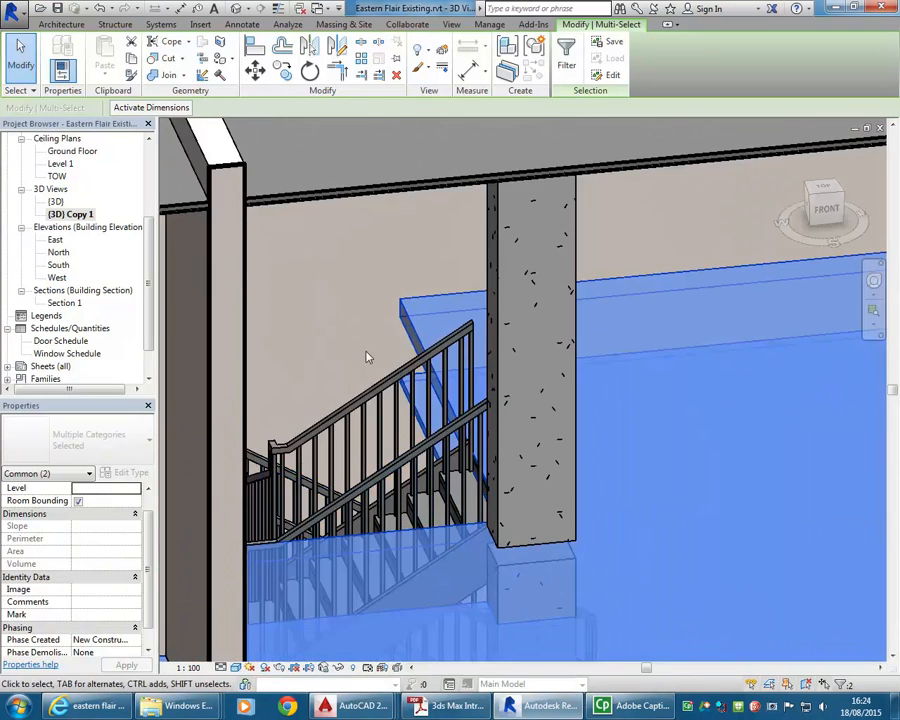
{"action": "scroll", "coordinate": [362, 354], "scroll_direction": "up", "scroll_amount": 3}
{"action": "middle_click_drag", "start_coordinate": [367, 357], "coordinate": [601, 383], "text": "shift"}
{"action": "scroll", "coordinate": [374, 376], "scroll_direction": "down", "scroll_amount": 3}
{"action": "scroll", "coordinate": [362, 413], "scroll_direction": "down", "scroll_amount": 2}
{"action": "key", "text": "Escape"}
{"action": "middle_click_drag", "start_coordinate": [563, 535], "coordinate": [311, 364], "text": "shift"}
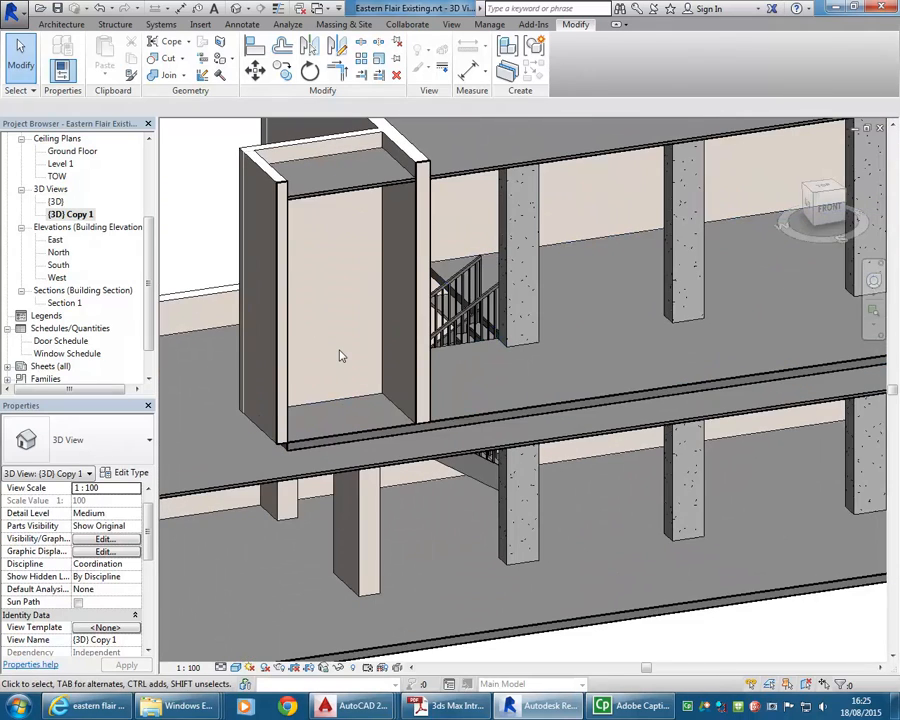
Look over the whole building in the cutaway and {3D} views, ending at the glazed entrance under the canopy
{"action": "scroll", "coordinate": [339, 355], "scroll_direction": "down", "scroll_amount": 6}
{"action": "middle_click_drag", "start_coordinate": [339, 355], "coordinate": [542, 329]}
{"action": "scroll", "coordinate": [474, 390], "scroll_direction": "up", "scroll_amount": 1}
{"action": "middle_click_drag", "start_coordinate": [474, 390], "coordinate": [710, 382]}
{"action": "scroll", "coordinate": [710, 382], "scroll_direction": "down", "scroll_amount": 1}
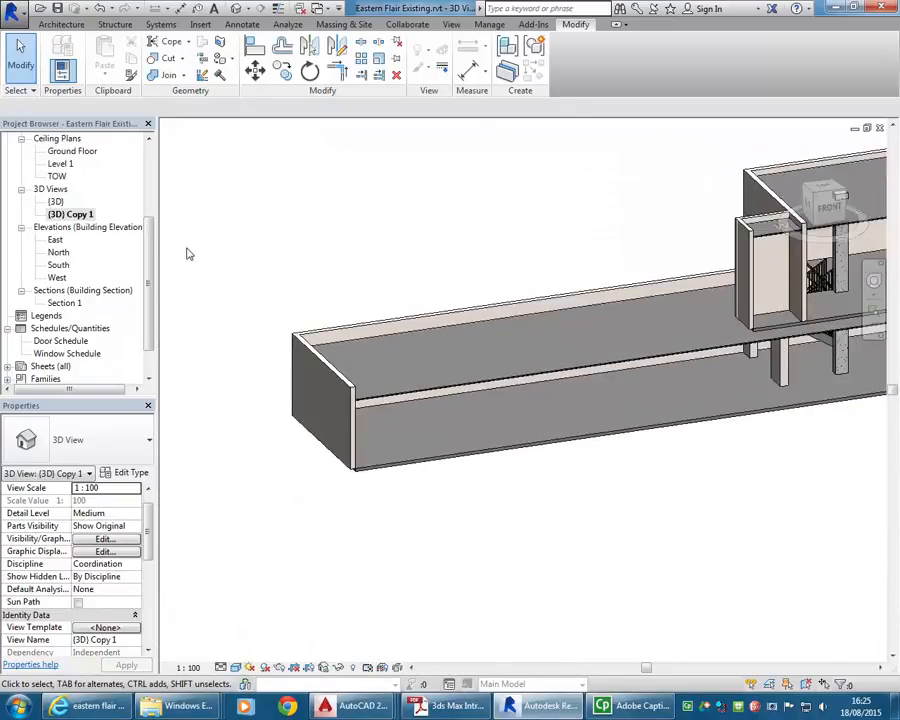
{"action": "double_click", "coordinate": [56, 202]}
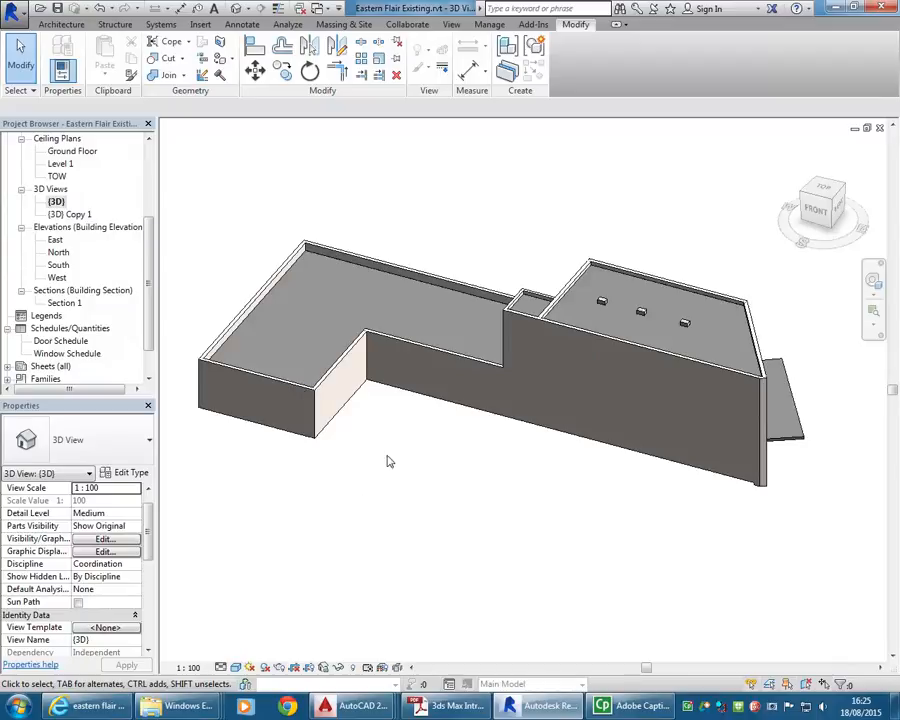
{"action": "middle_click_drag", "start_coordinate": [621, 500], "coordinate": [420, 389], "text": "shift"}
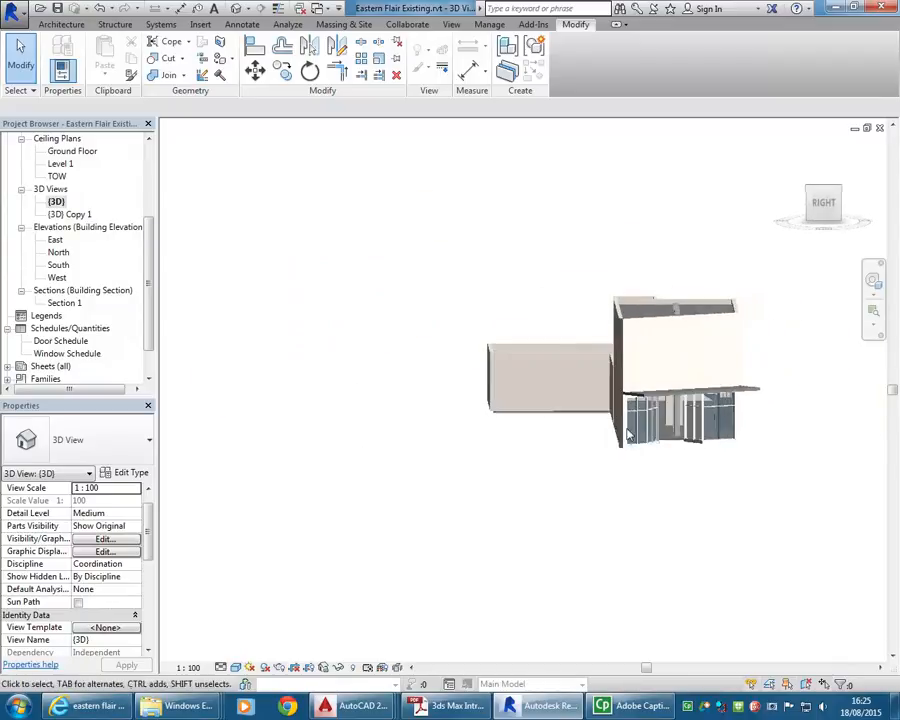
{"action": "scroll", "coordinate": [628, 435], "scroll_direction": "up", "scroll_amount": 6}
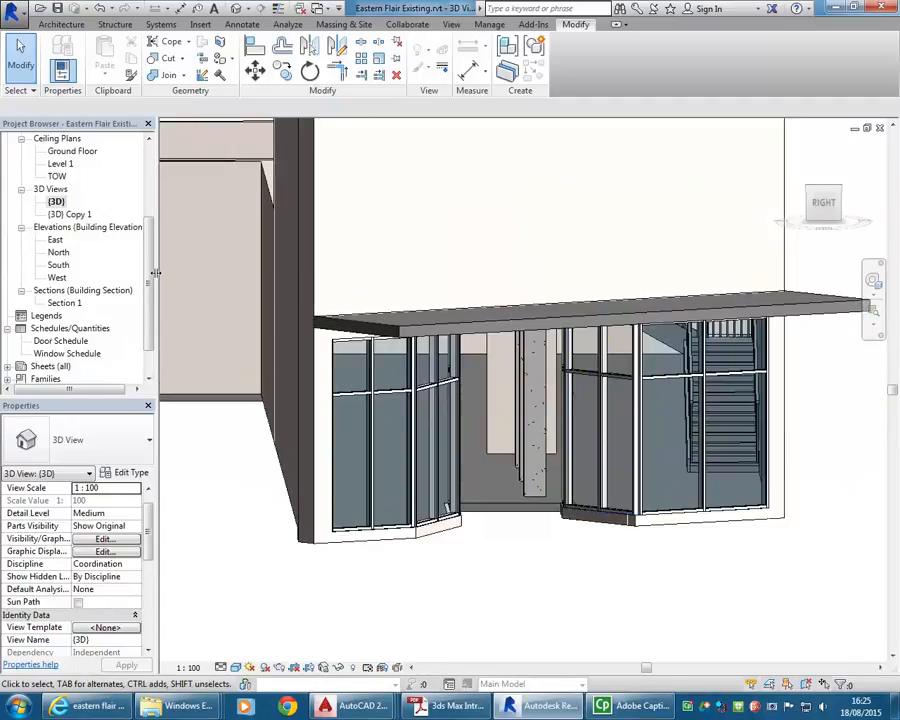
Place a camera in the Ground Floor plan, looking from behind the wall piers past the stair and columns towards the glazed entrance
{"action": "scroll", "coordinate": [150, 250], "scroll_direction": "up", "scroll_amount": 4}
{"action": "double_click", "coordinate": [73, 176]}
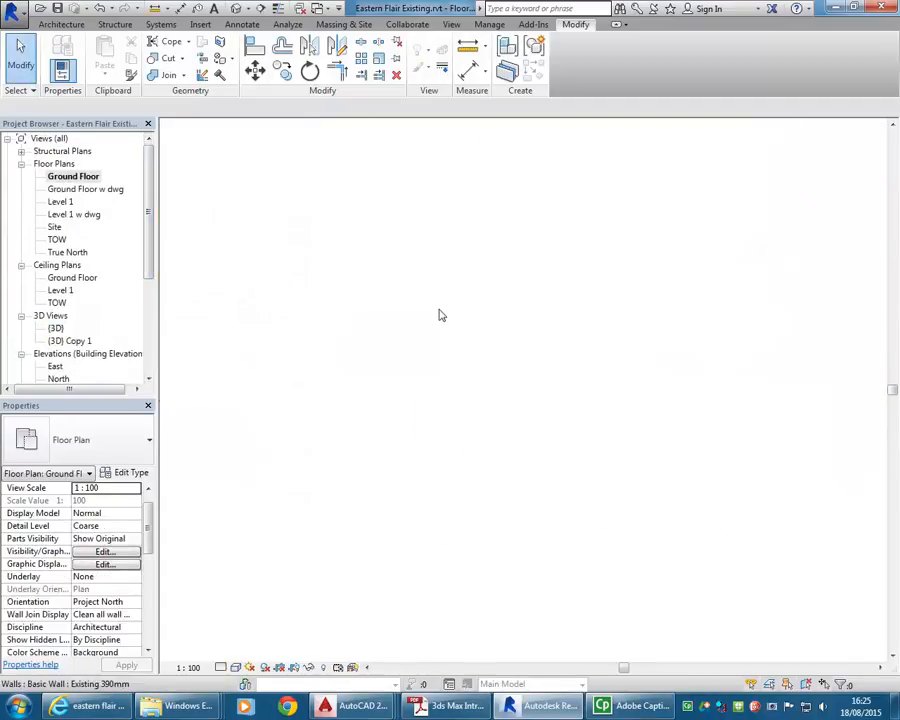
{"action": "scroll", "coordinate": [385, 340], "scroll_direction": "down", "scroll_amount": 6}
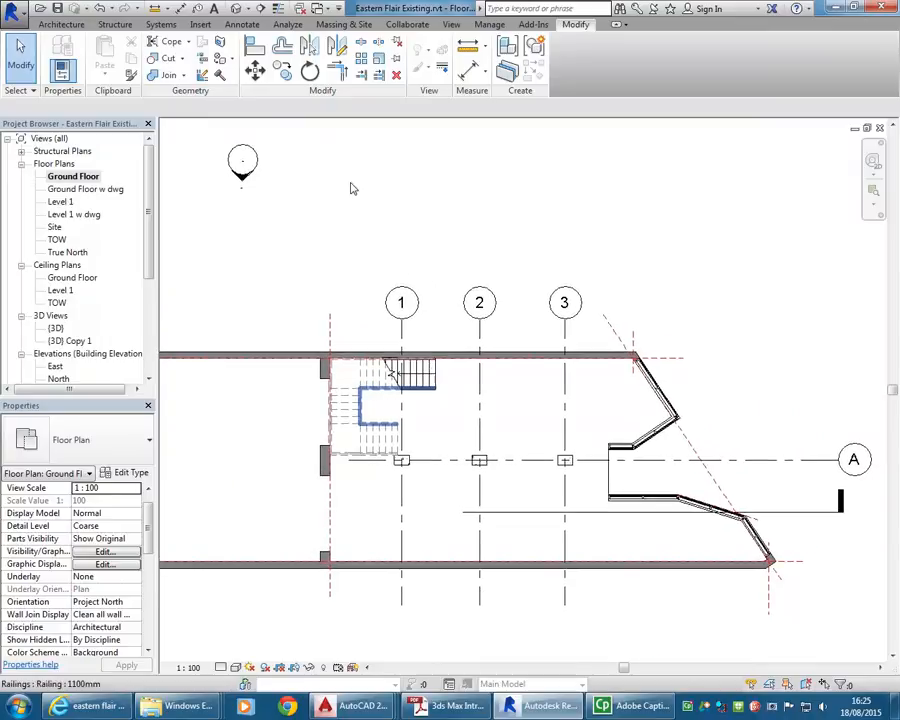
{"action": "left_click", "coordinate": [247, 10]}
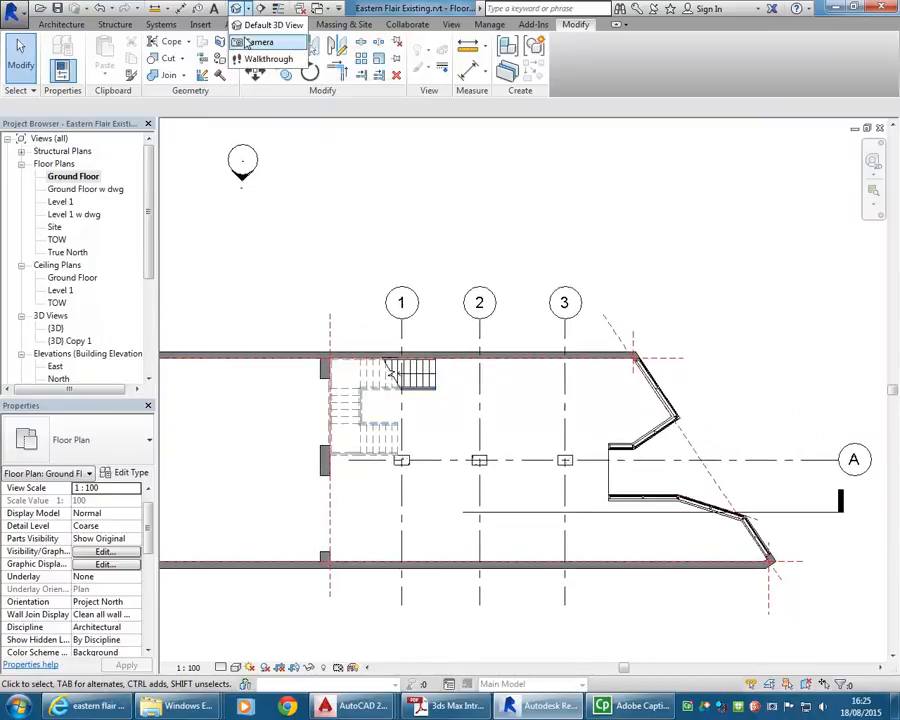
{"action": "left_click", "coordinate": [259, 42]}
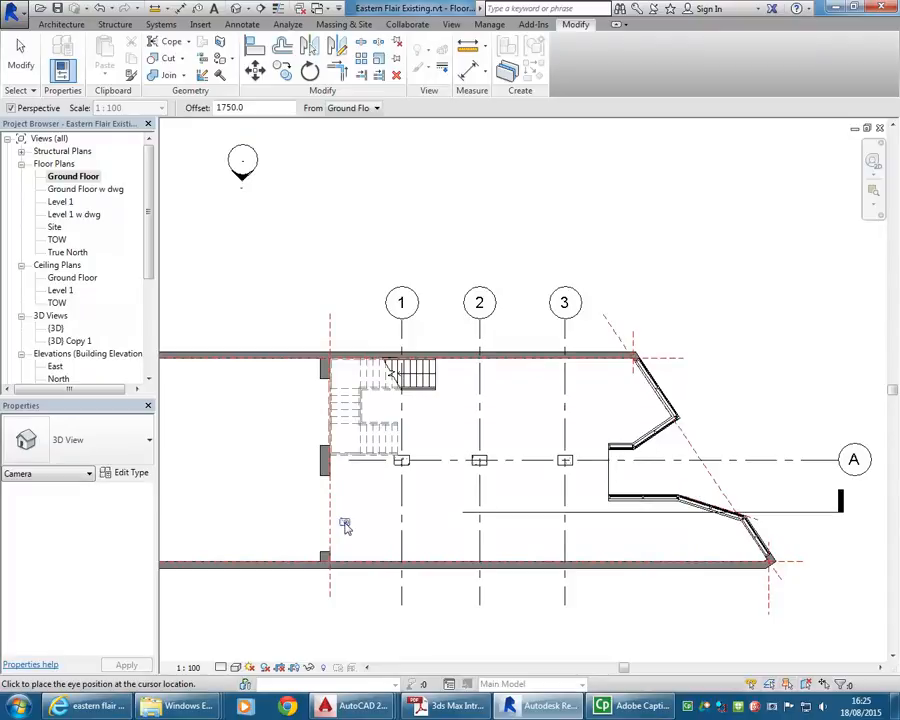
{"action": "left_click", "coordinate": [237, 541]}
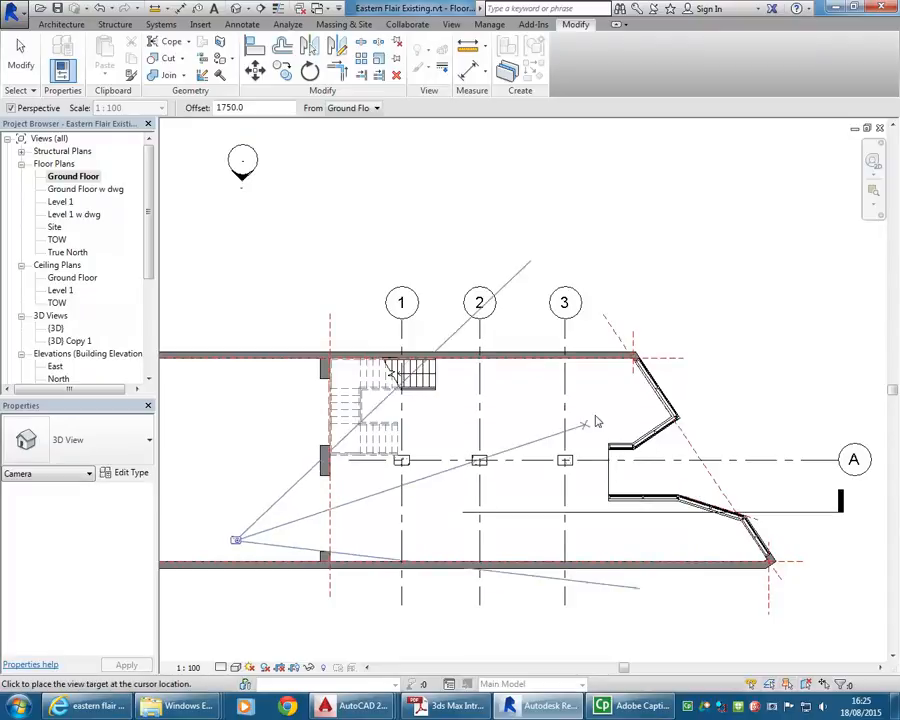
{"action": "left_click", "coordinate": [754, 368]}
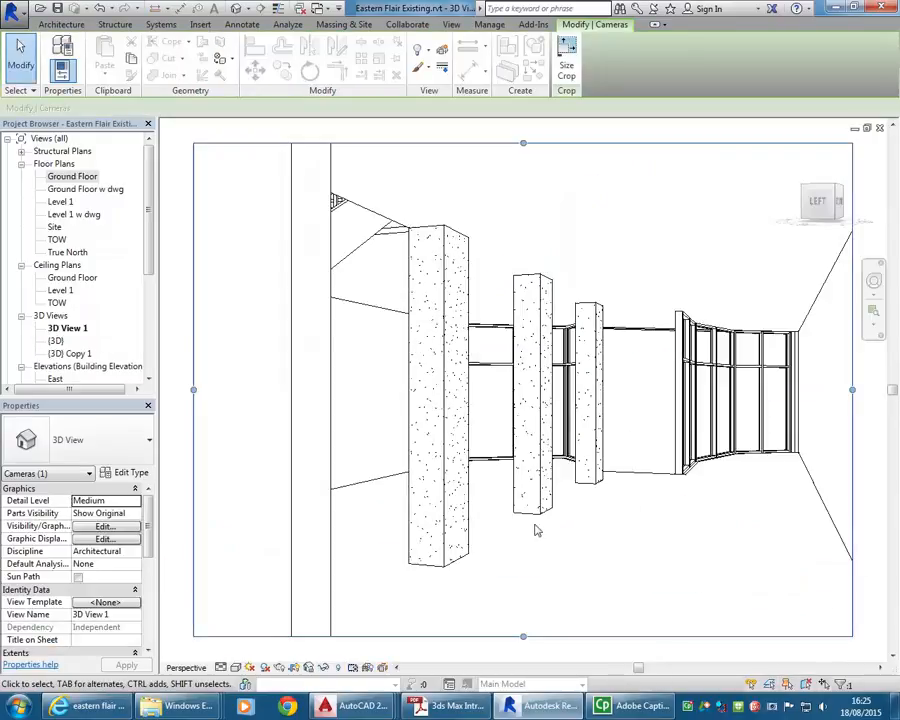
Enlarge the camera view's crop region on its stair side, upwards and downwards to take in the staircase and both wall piers
{"action": "scroll", "coordinate": [540, 547], "scroll_direction": "down", "scroll_amount": 2}
{"action": "left_click_drag", "start_coordinate": [295, 408], "coordinate": [204, 410]}
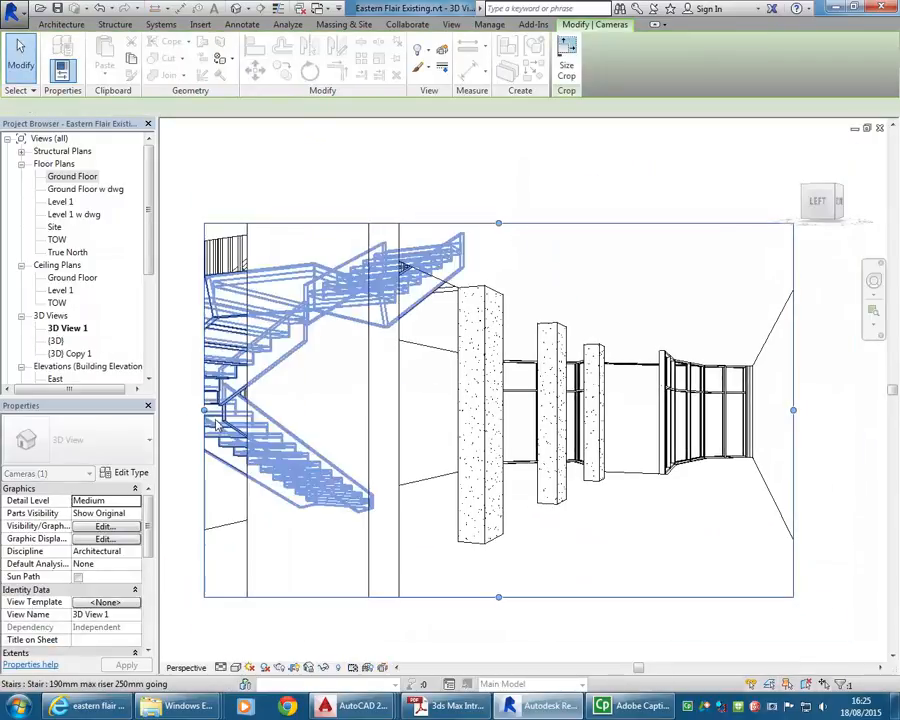
{"action": "scroll", "coordinate": [214, 424], "scroll_direction": "down", "scroll_amount": 2}
{"action": "left_click_drag", "start_coordinate": [291, 427], "coordinate": [196, 425]}
{"action": "left_click_drag", "start_coordinate": [388, 333], "coordinate": [389, 287]}
{"action": "scroll", "coordinate": [431, 478], "scroll_direction": "up", "scroll_amount": 2}
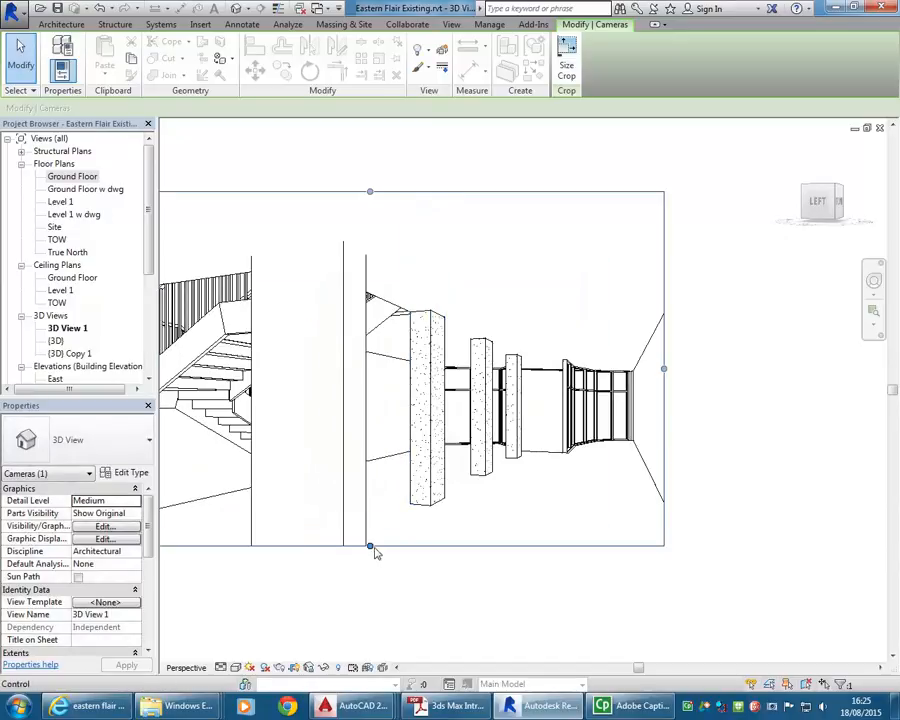
{"action": "left_click_drag", "start_coordinate": [370, 547], "coordinate": [349, 609]}
{"action": "scroll", "coordinate": [417, 586], "scroll_direction": "down", "scroll_amount": 2}
{"action": "middle_click_drag", "start_coordinate": [417, 586], "coordinate": [548, 559]}
{"action": "scroll", "coordinate": [555, 482], "scroll_direction": "up", "scroll_amount": 2}
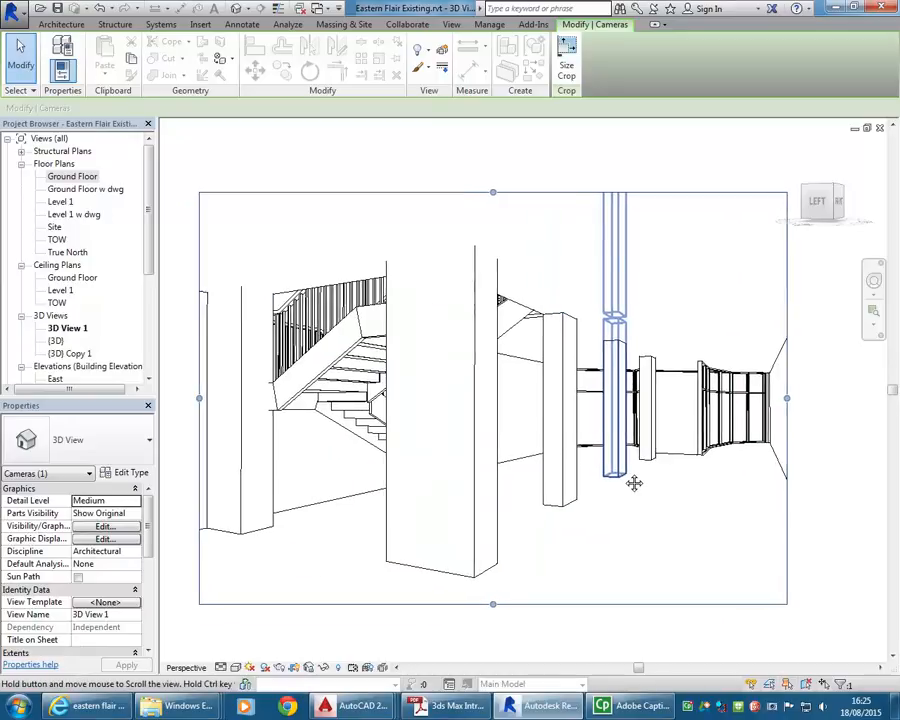
Set the camera view's visual style to Realistic and deselect the crop region to view the interior
{"action": "left_click", "coordinate": [236, 674]}
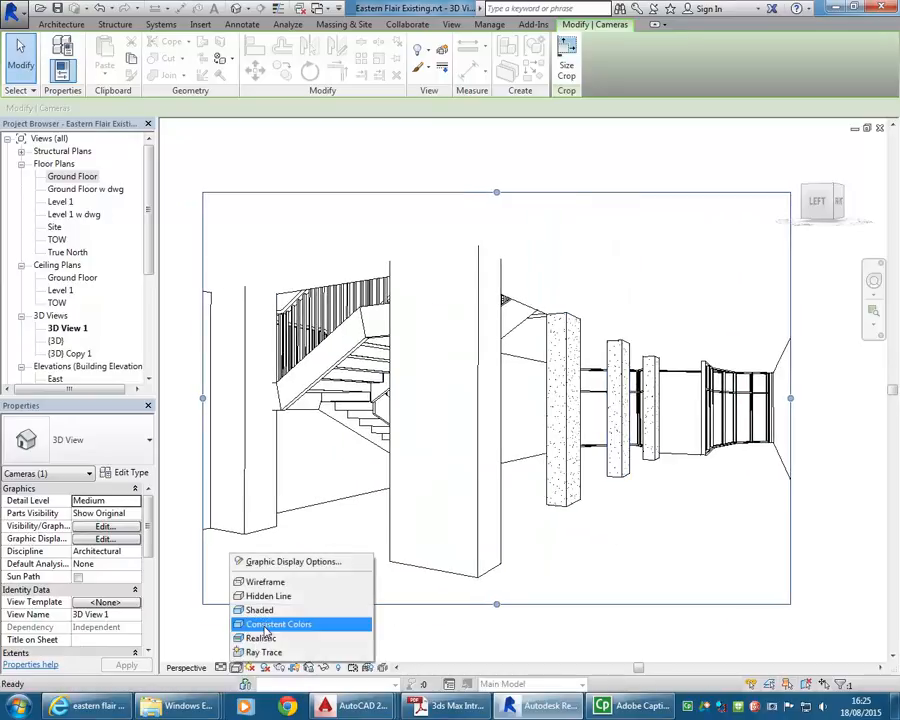
{"action": "left_click", "coordinate": [262, 638]}
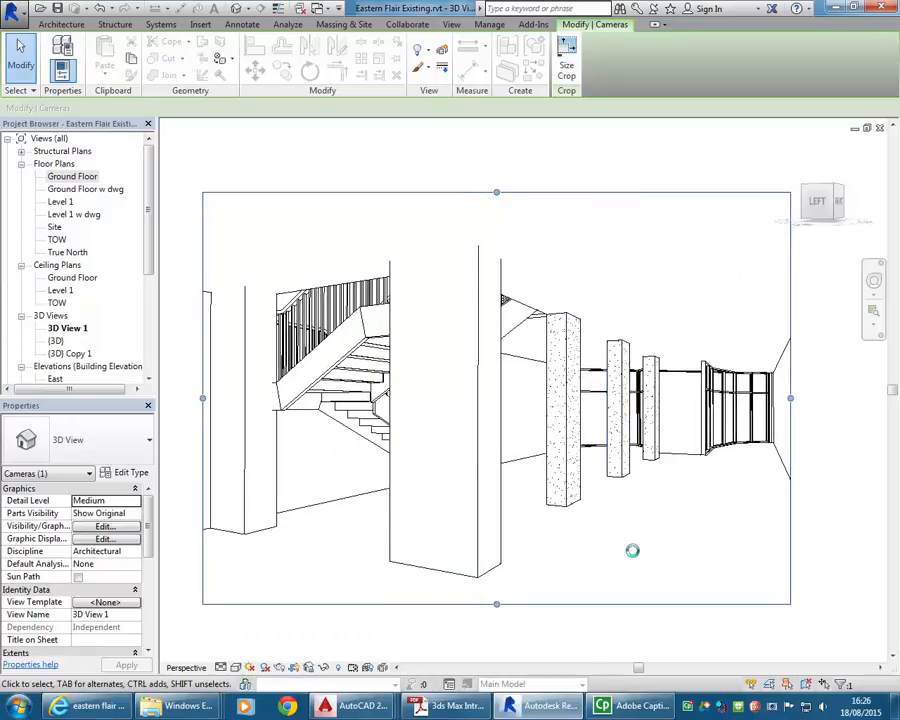
{"action": "key", "text": "Escape"}
{"action": "scroll", "coordinate": [633, 557], "scroll_direction": "up", "scroll_amount": 2}
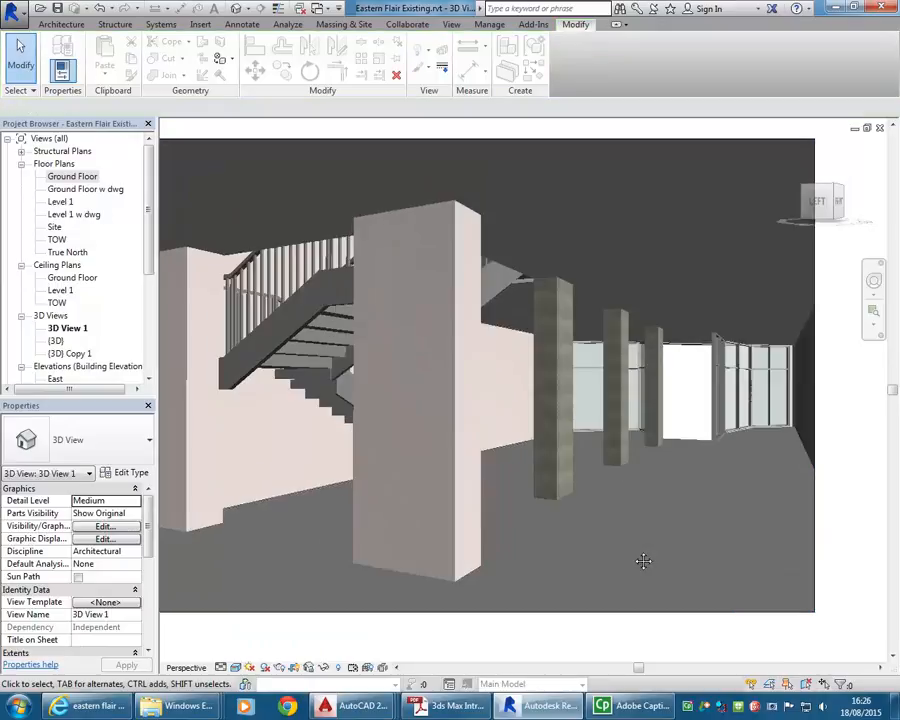
{"action": "middle_click_drag", "start_coordinate": [633, 557], "coordinate": [674, 572]}
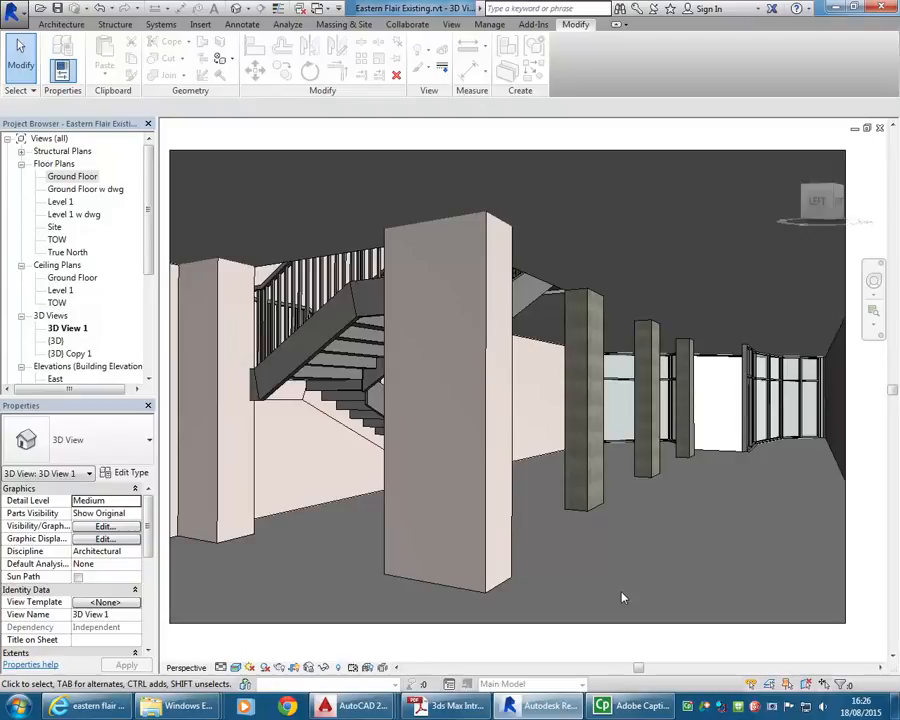
{"action": "middle_click_drag", "start_coordinate": [601, 549], "coordinate": [623, 586]}
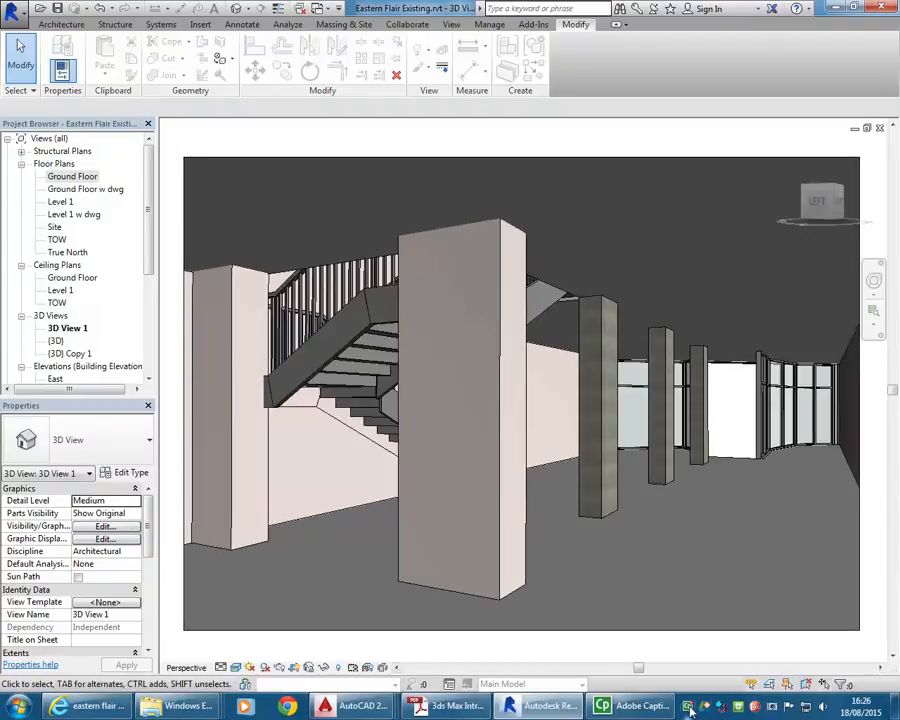